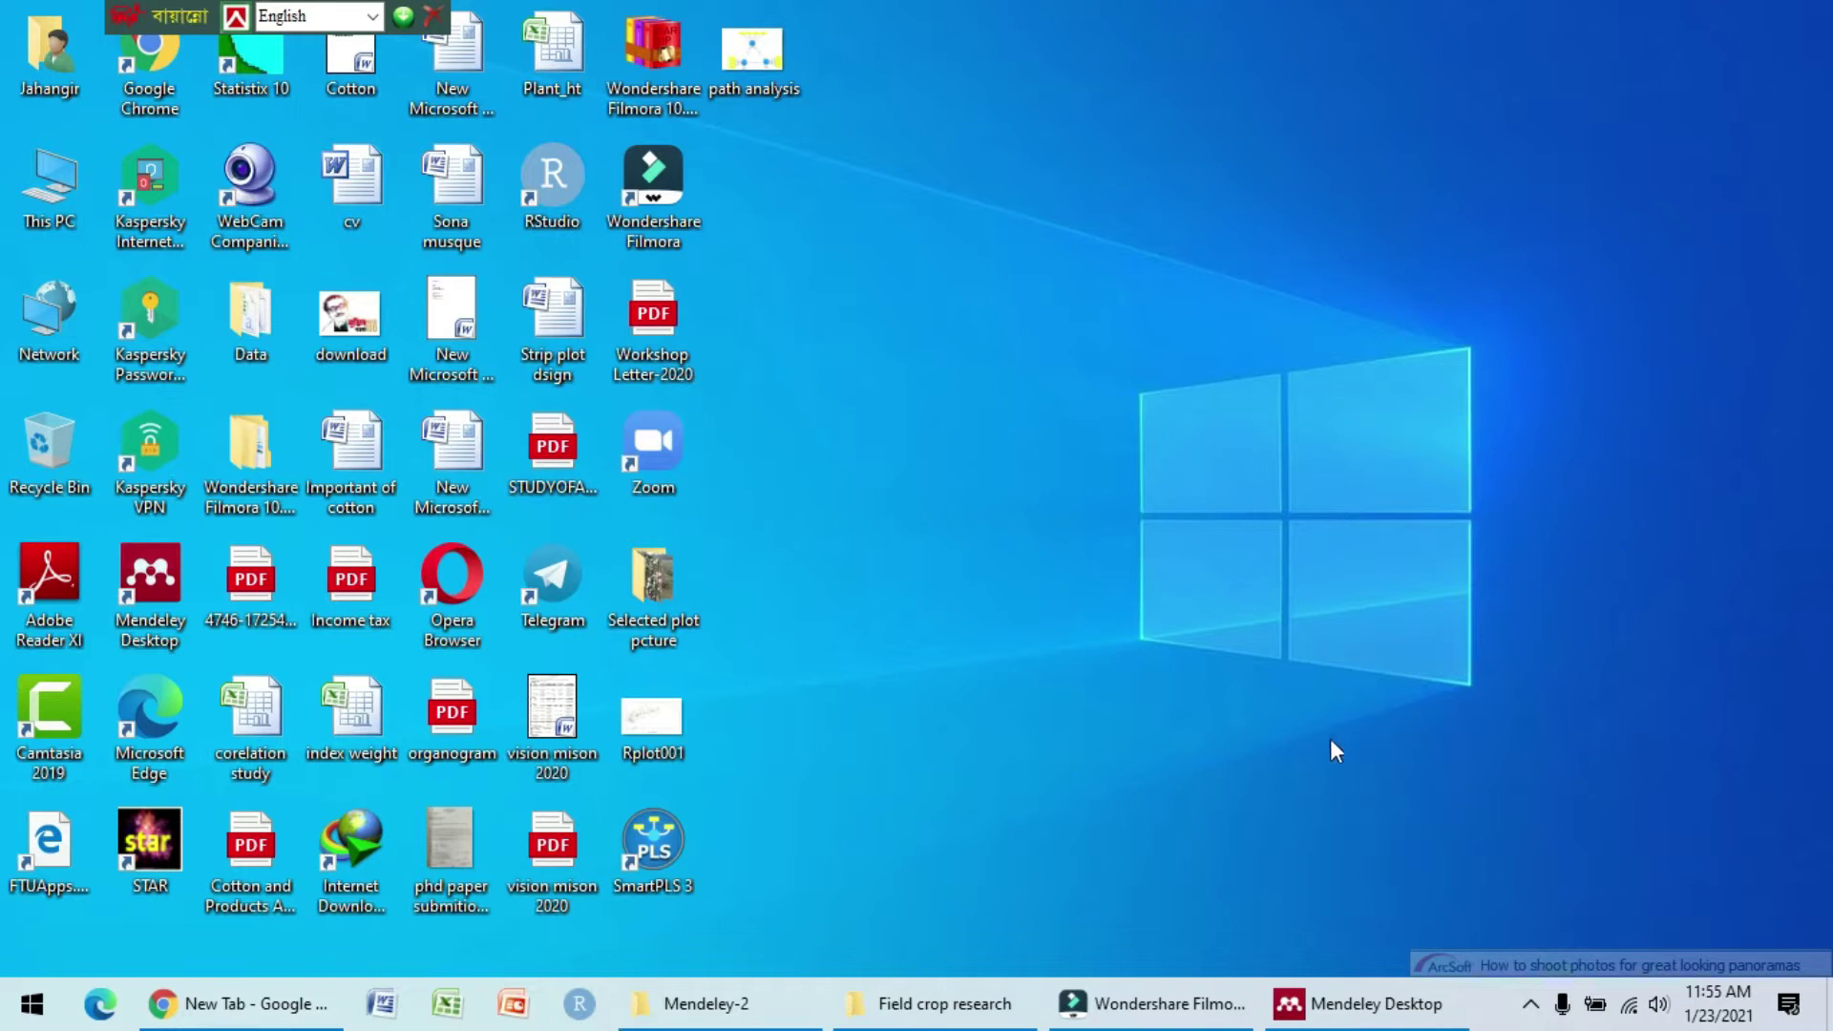
# Step: Switch to Mendeley Desktop, maximize it and show the details of the 2006 paper "Correlation and path coefficient analysis for earliness and yield traits in cotton"
pyautogui.click(1338, 1014)
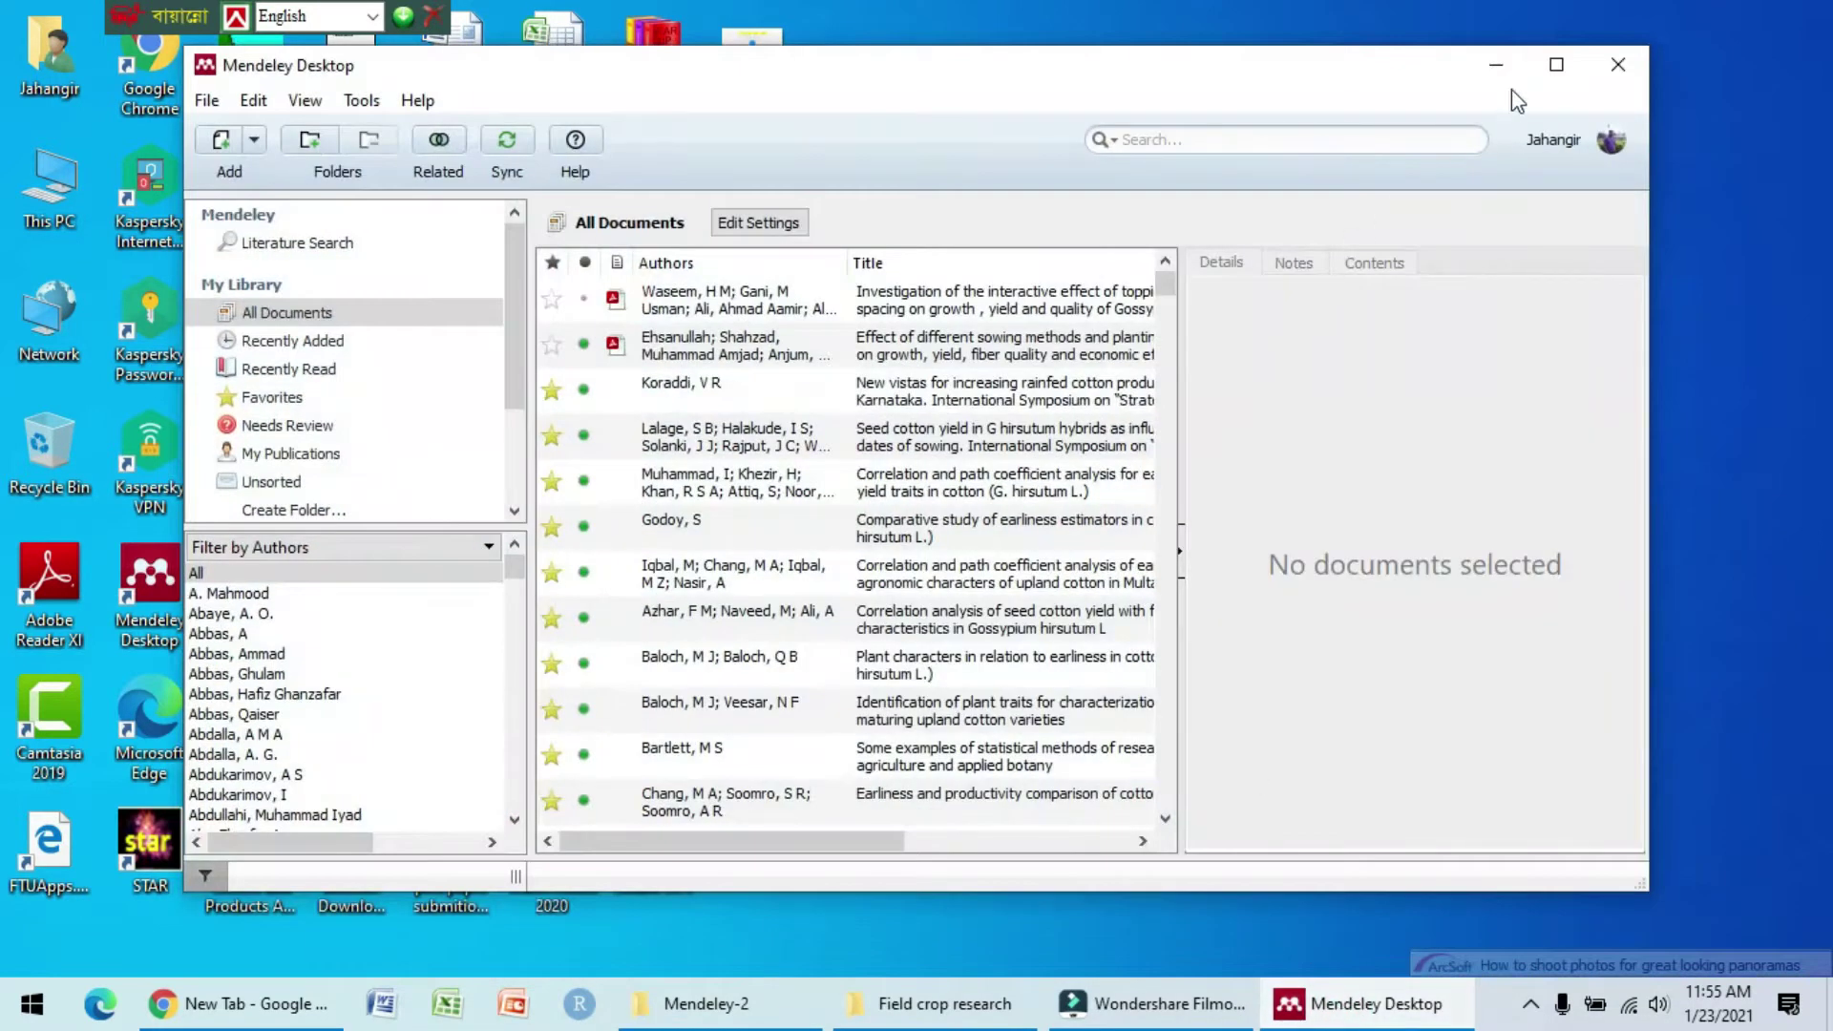
pyautogui.click(1555, 67)
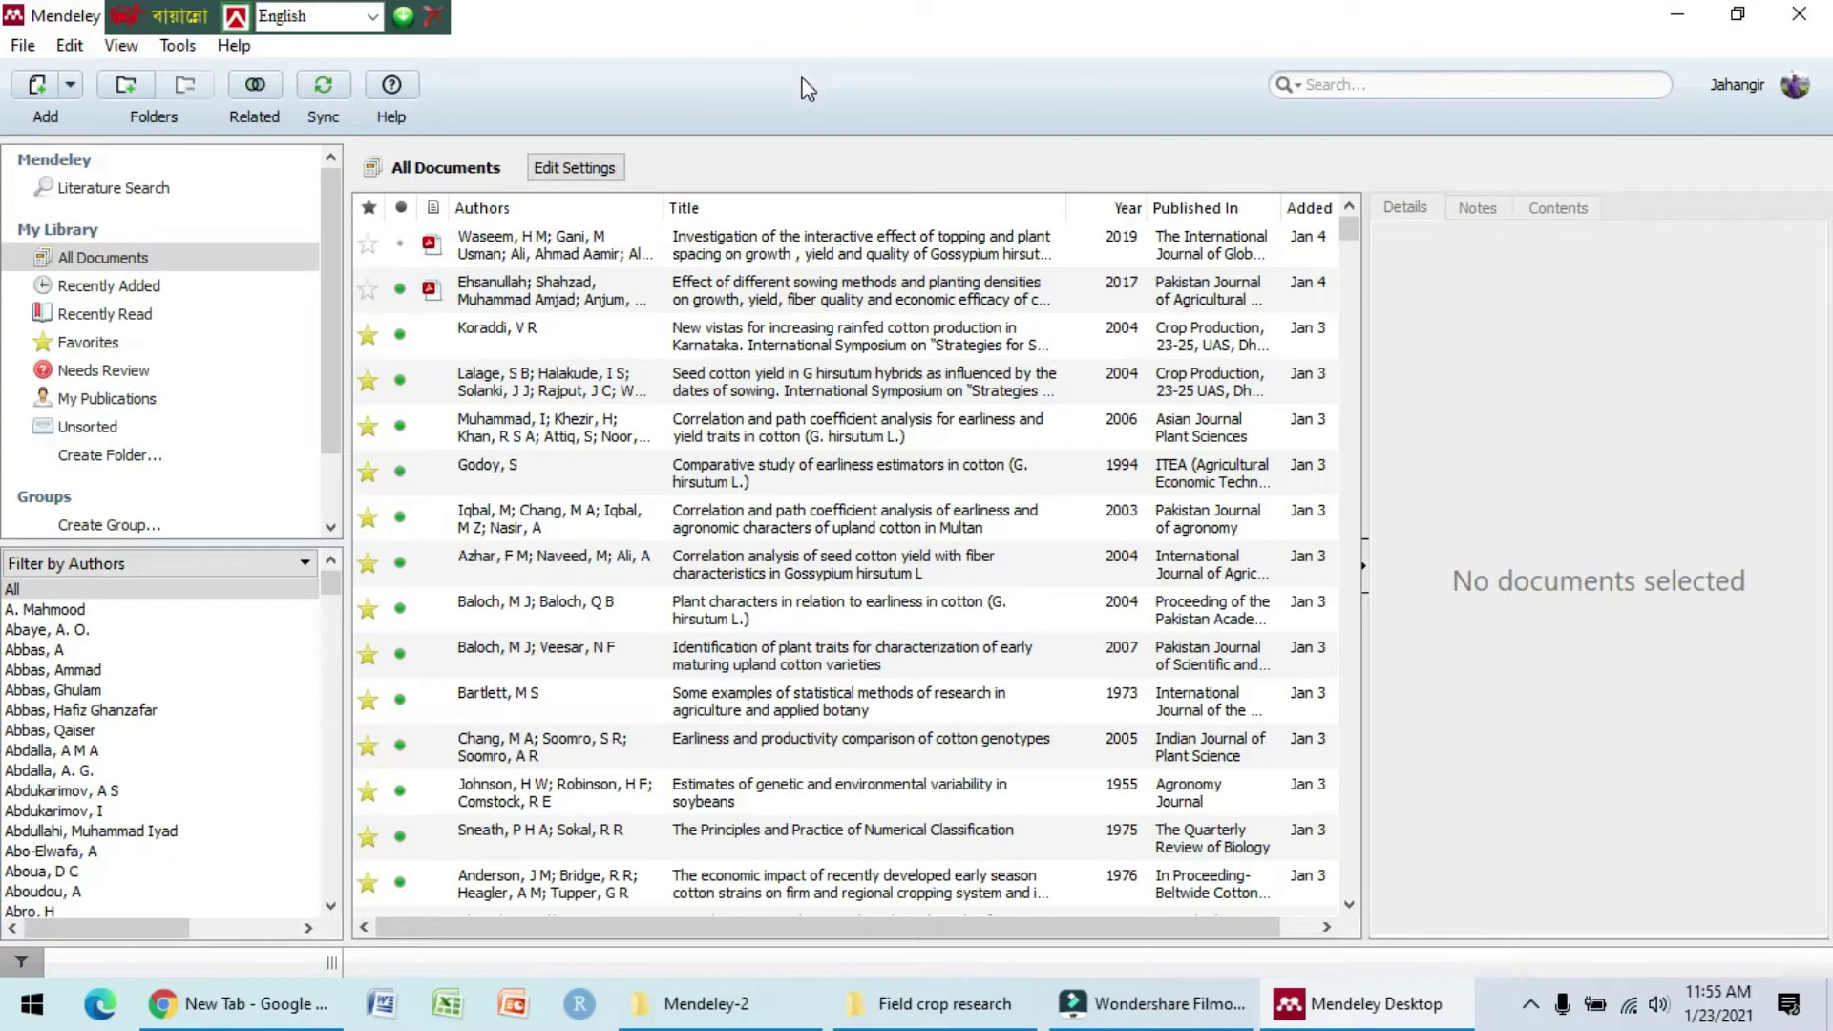
pyautogui.click(718, 413)
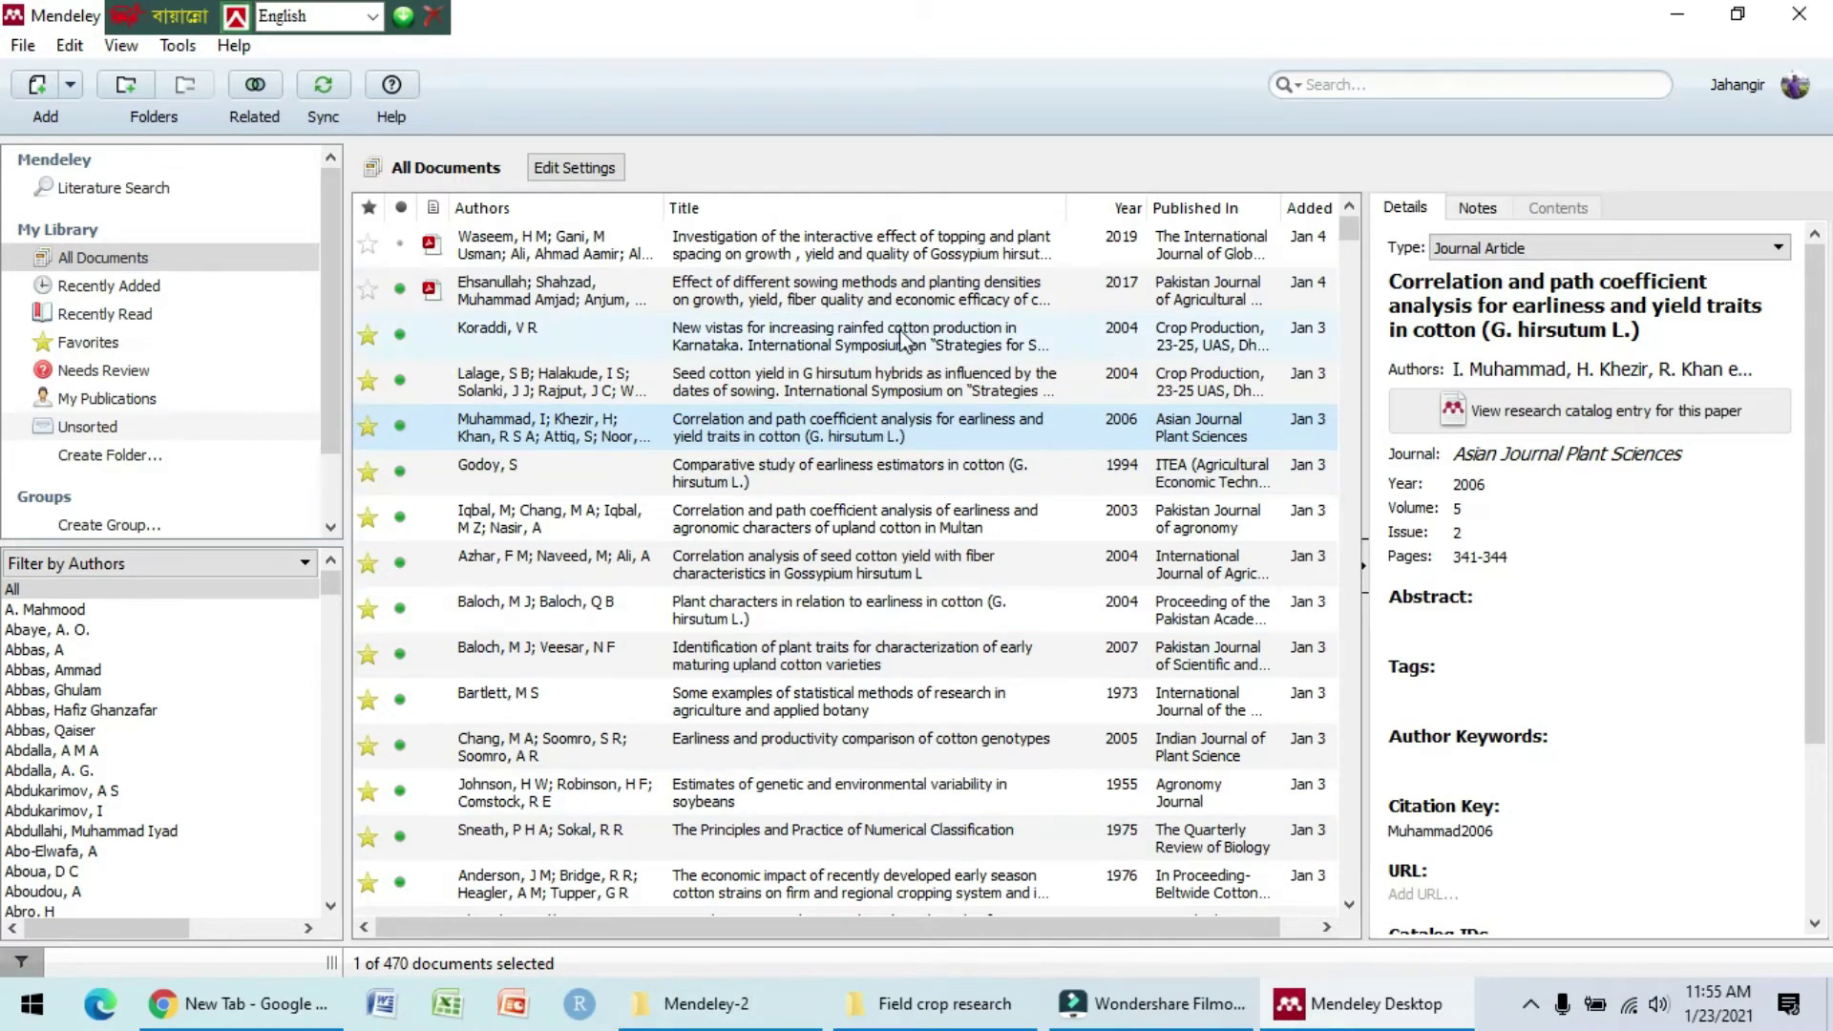
pyautogui.click(23, 48)
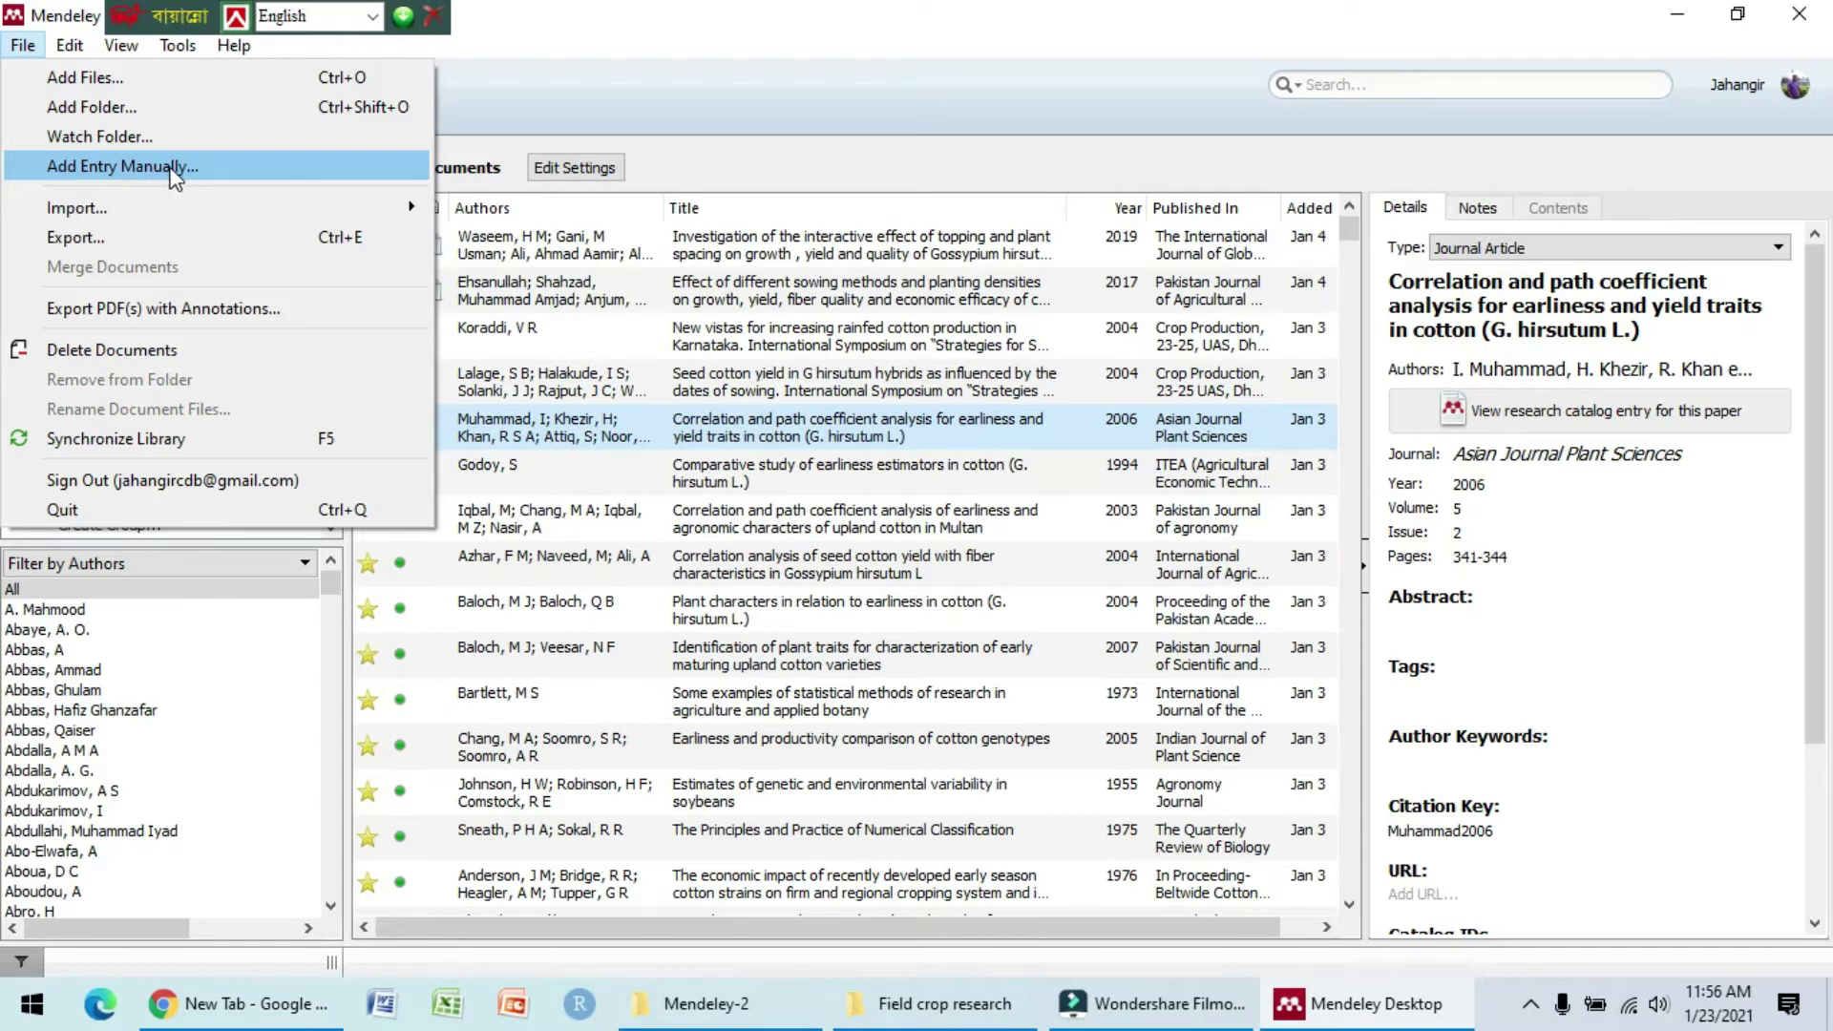
pyautogui.moveTo(115, 196)
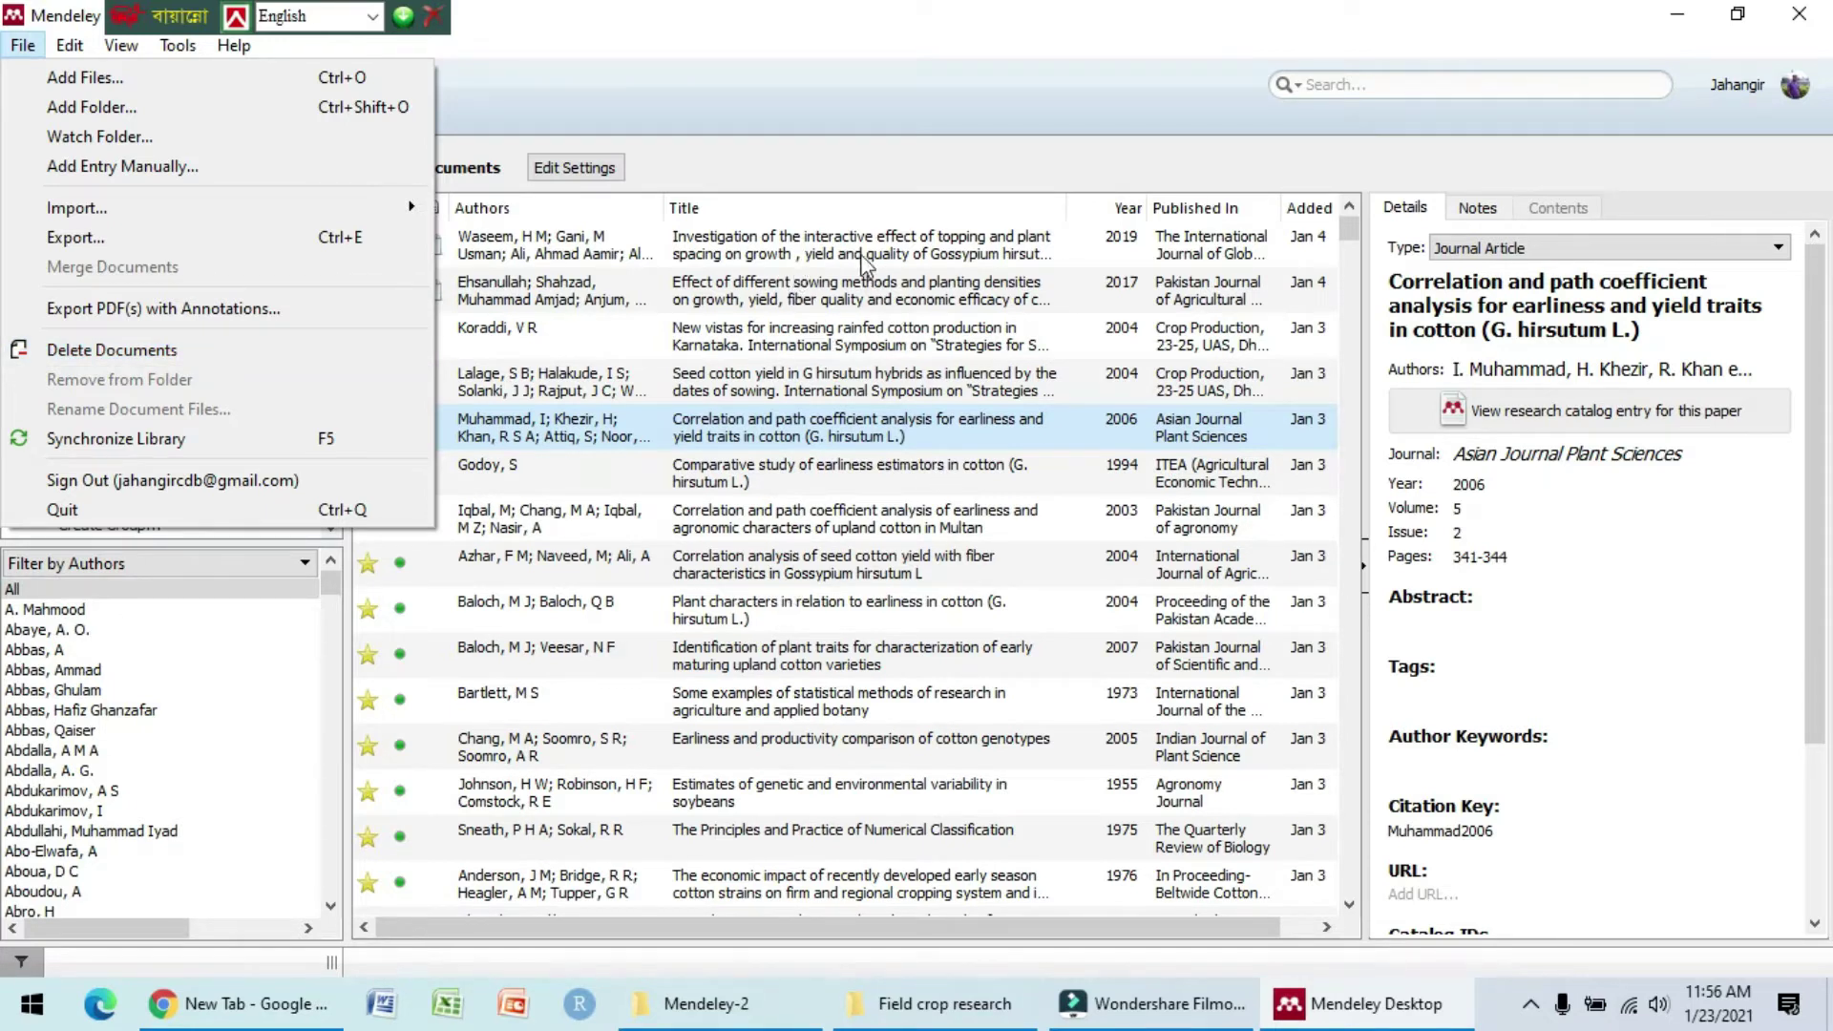
pyautogui.click(816, 258)
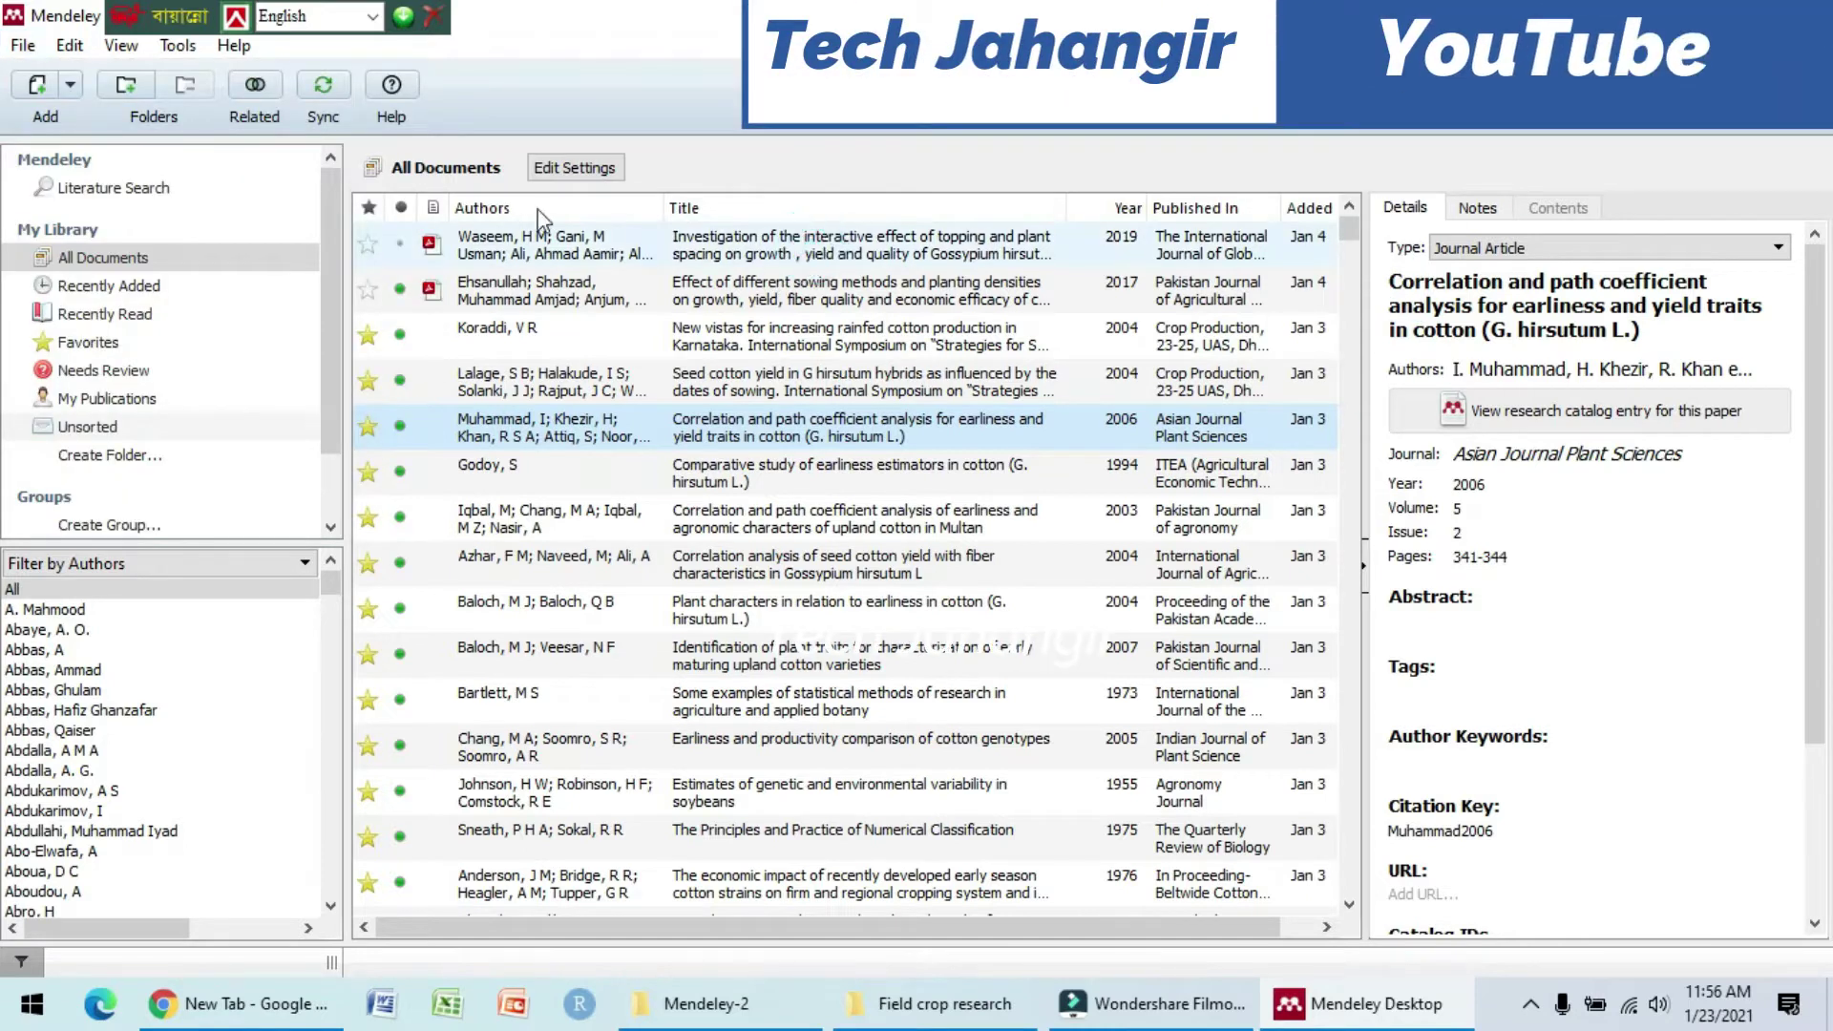
pyautogui.click(28, 48)
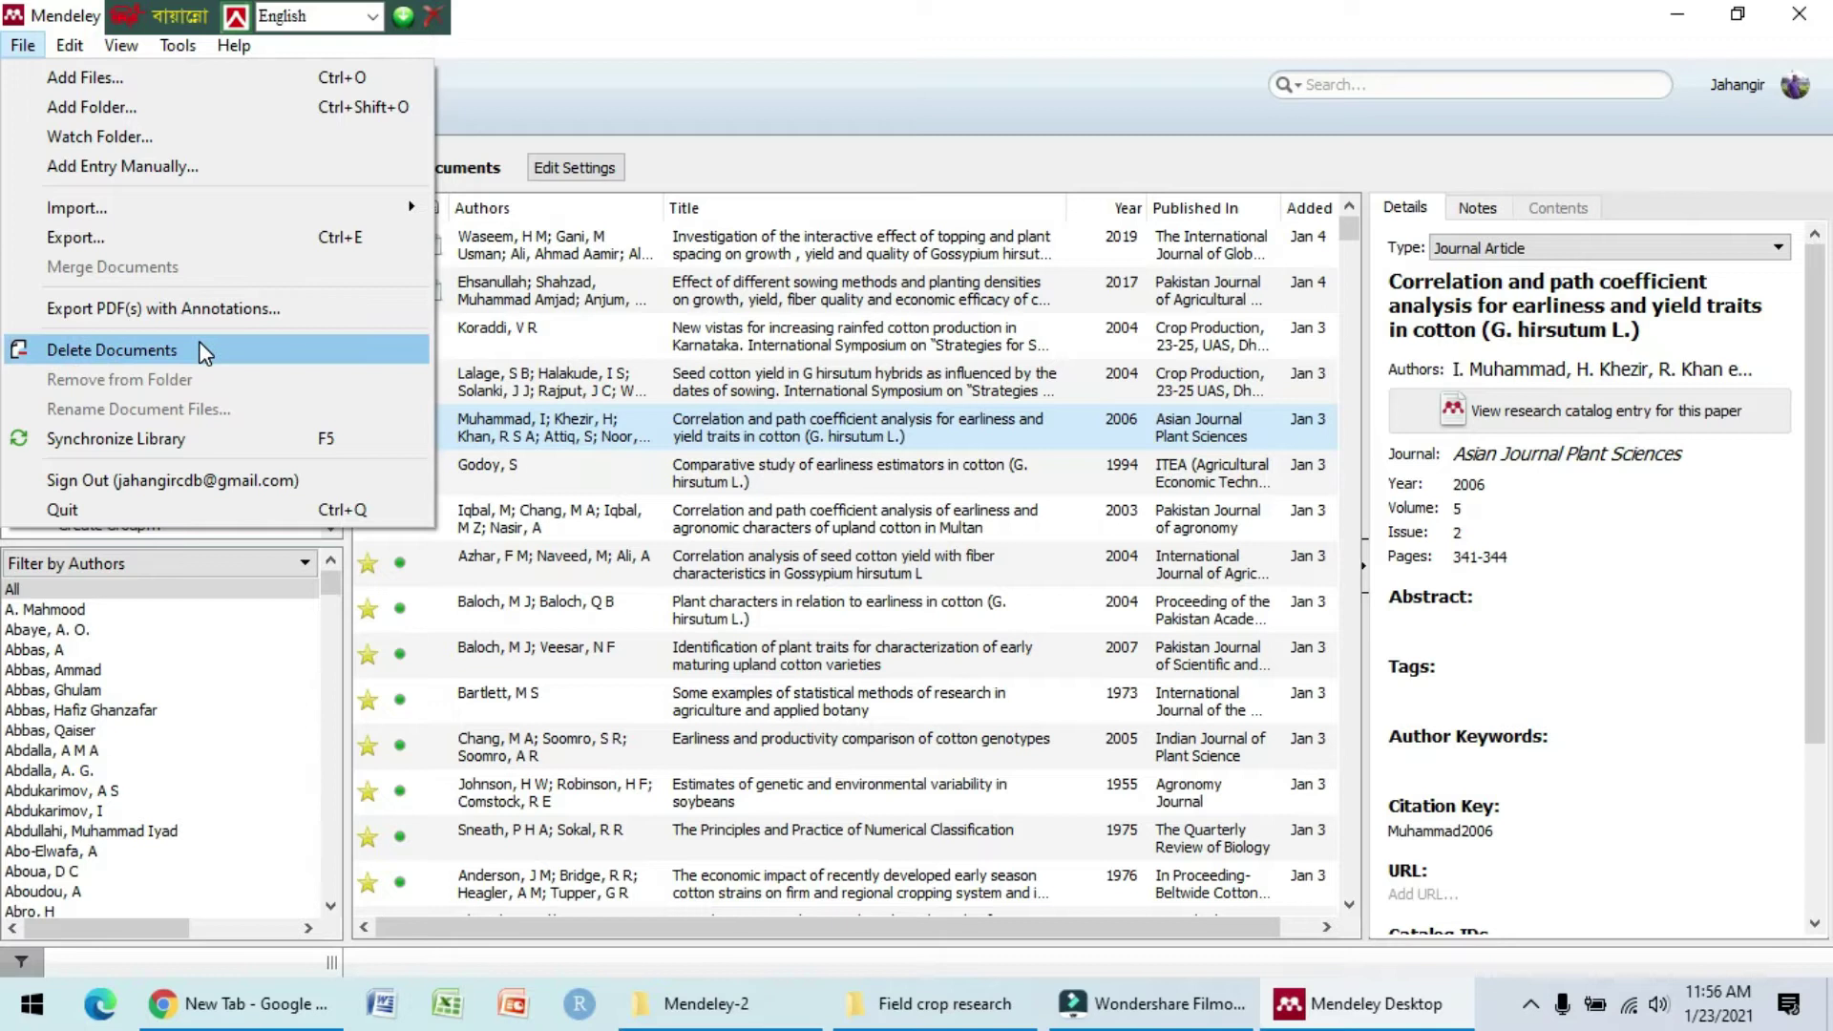
pyautogui.click(904, 86)
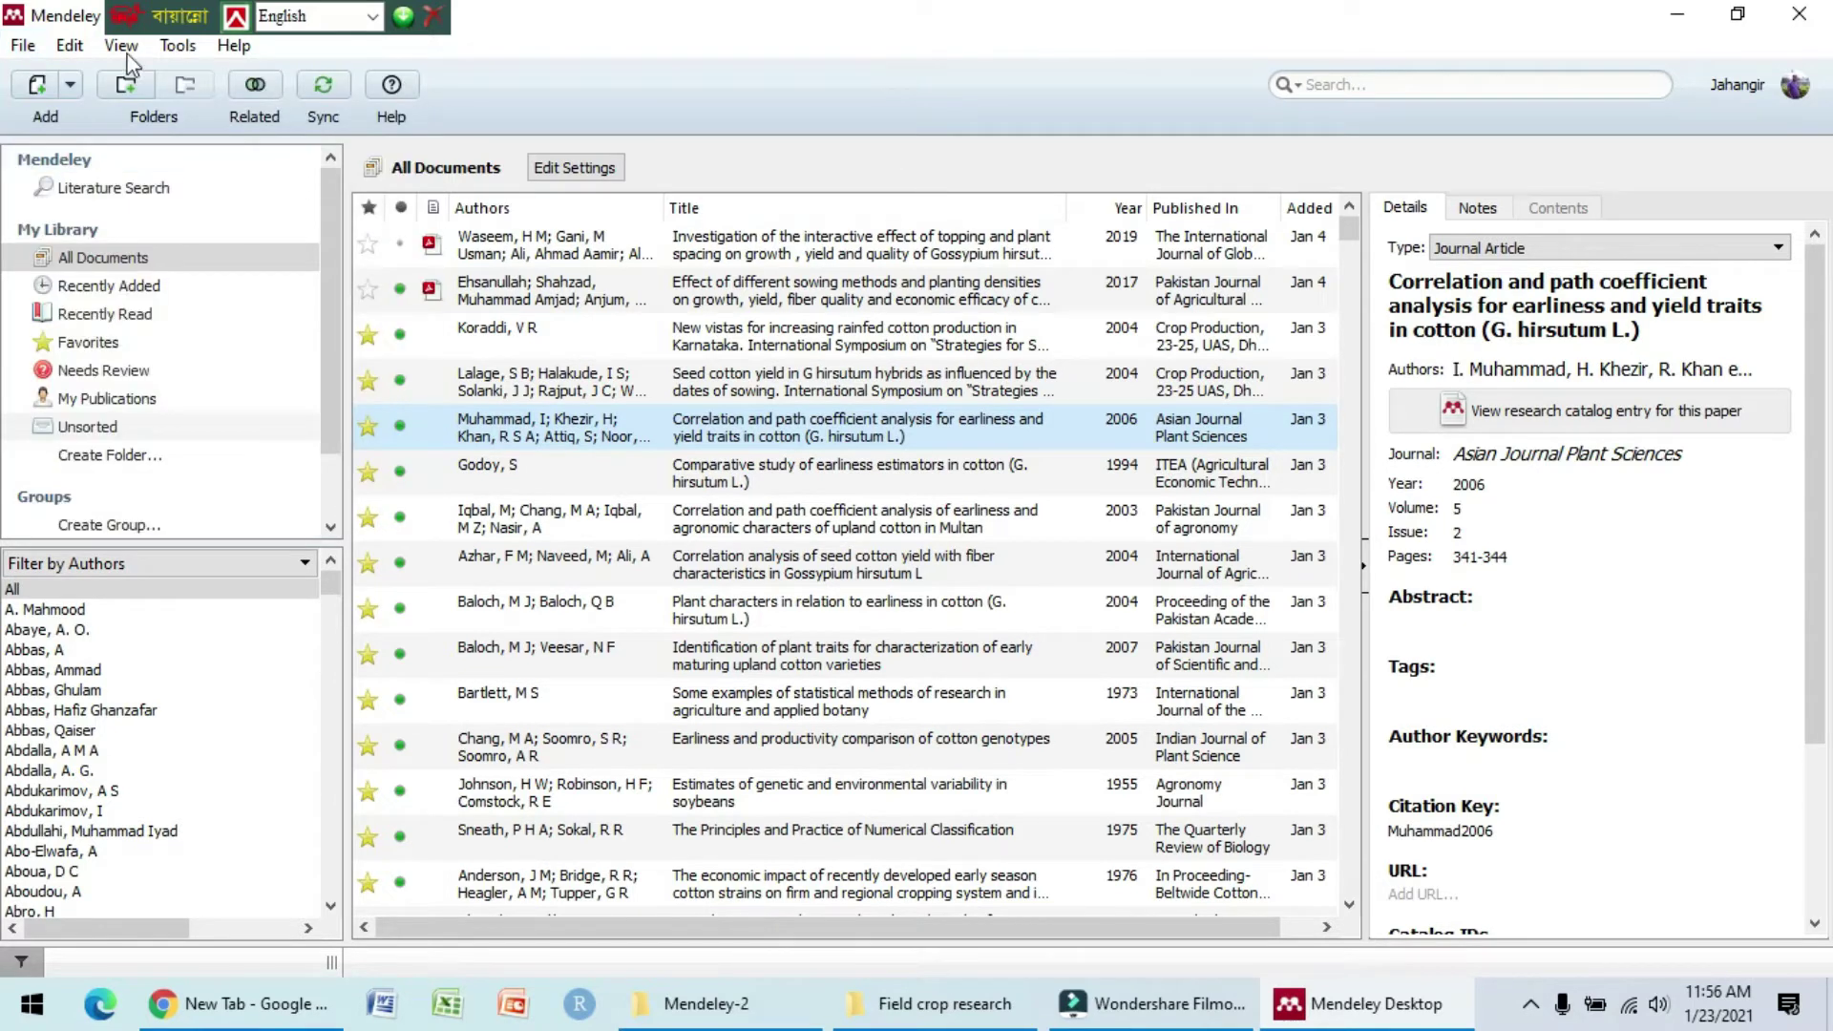
pyautogui.click(73, 53)
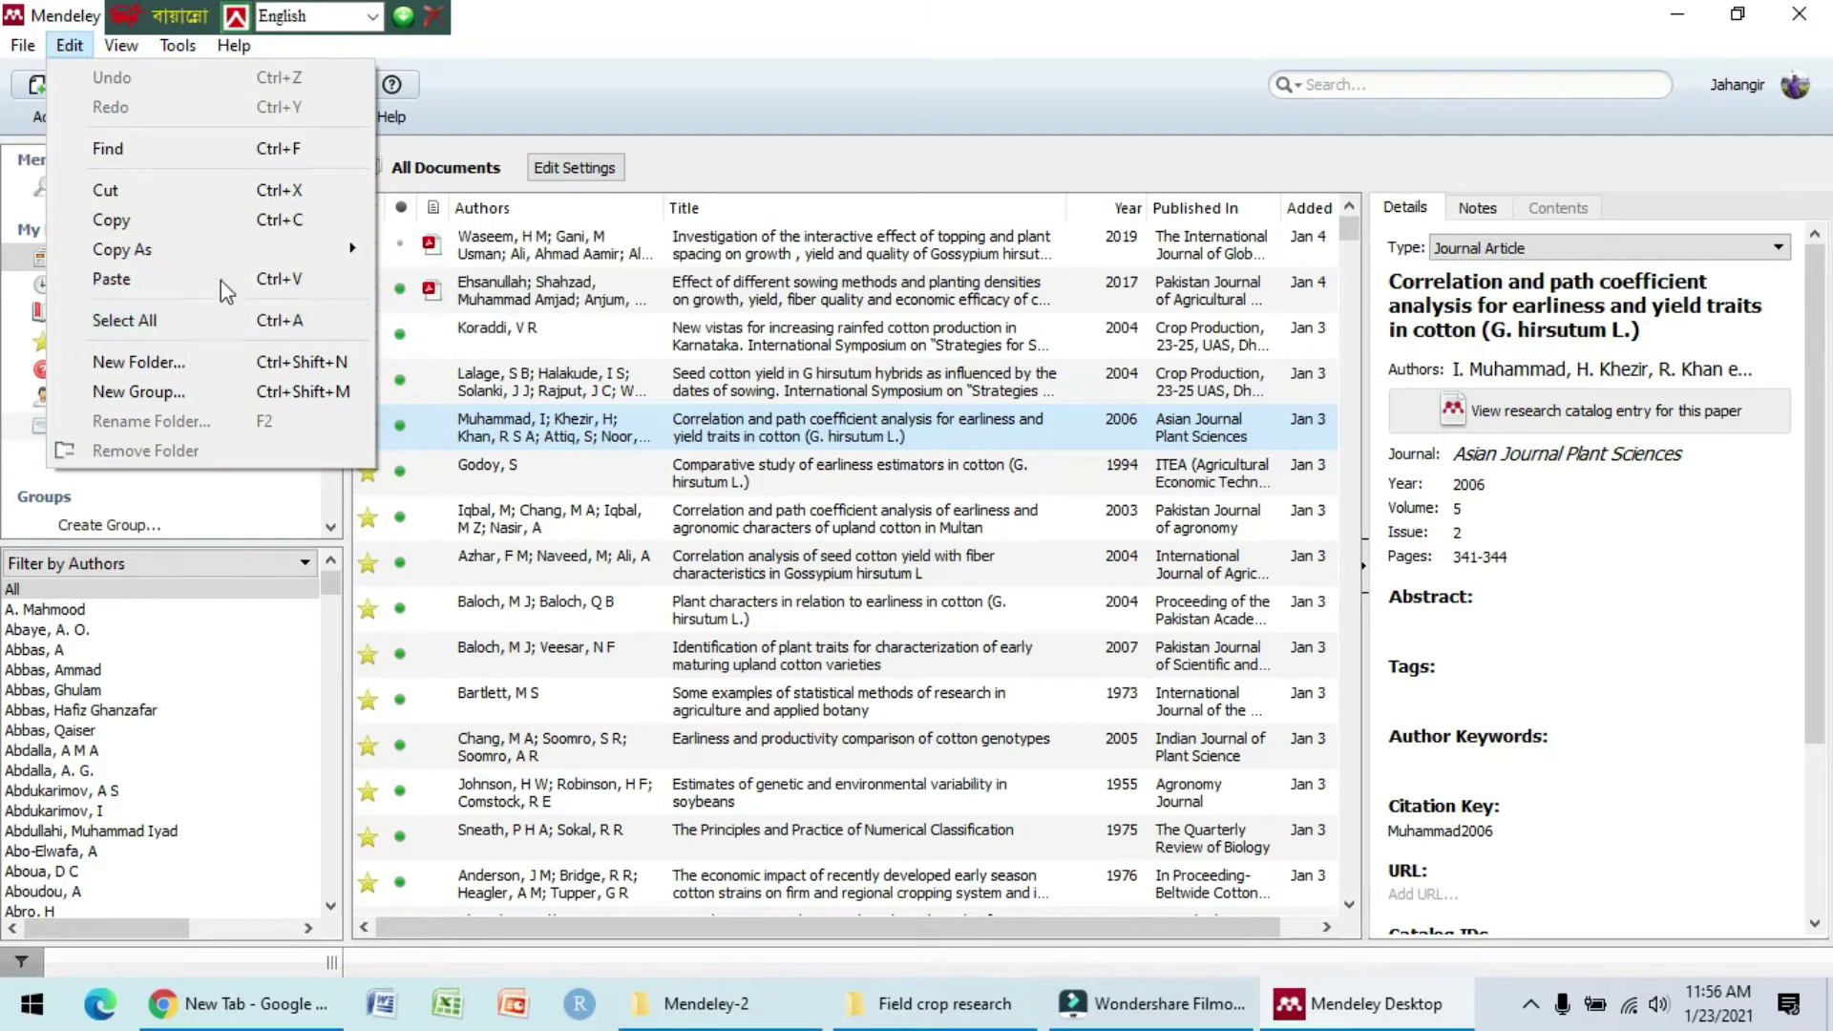
pyautogui.press('Escape')
pyautogui.click(121, 48)
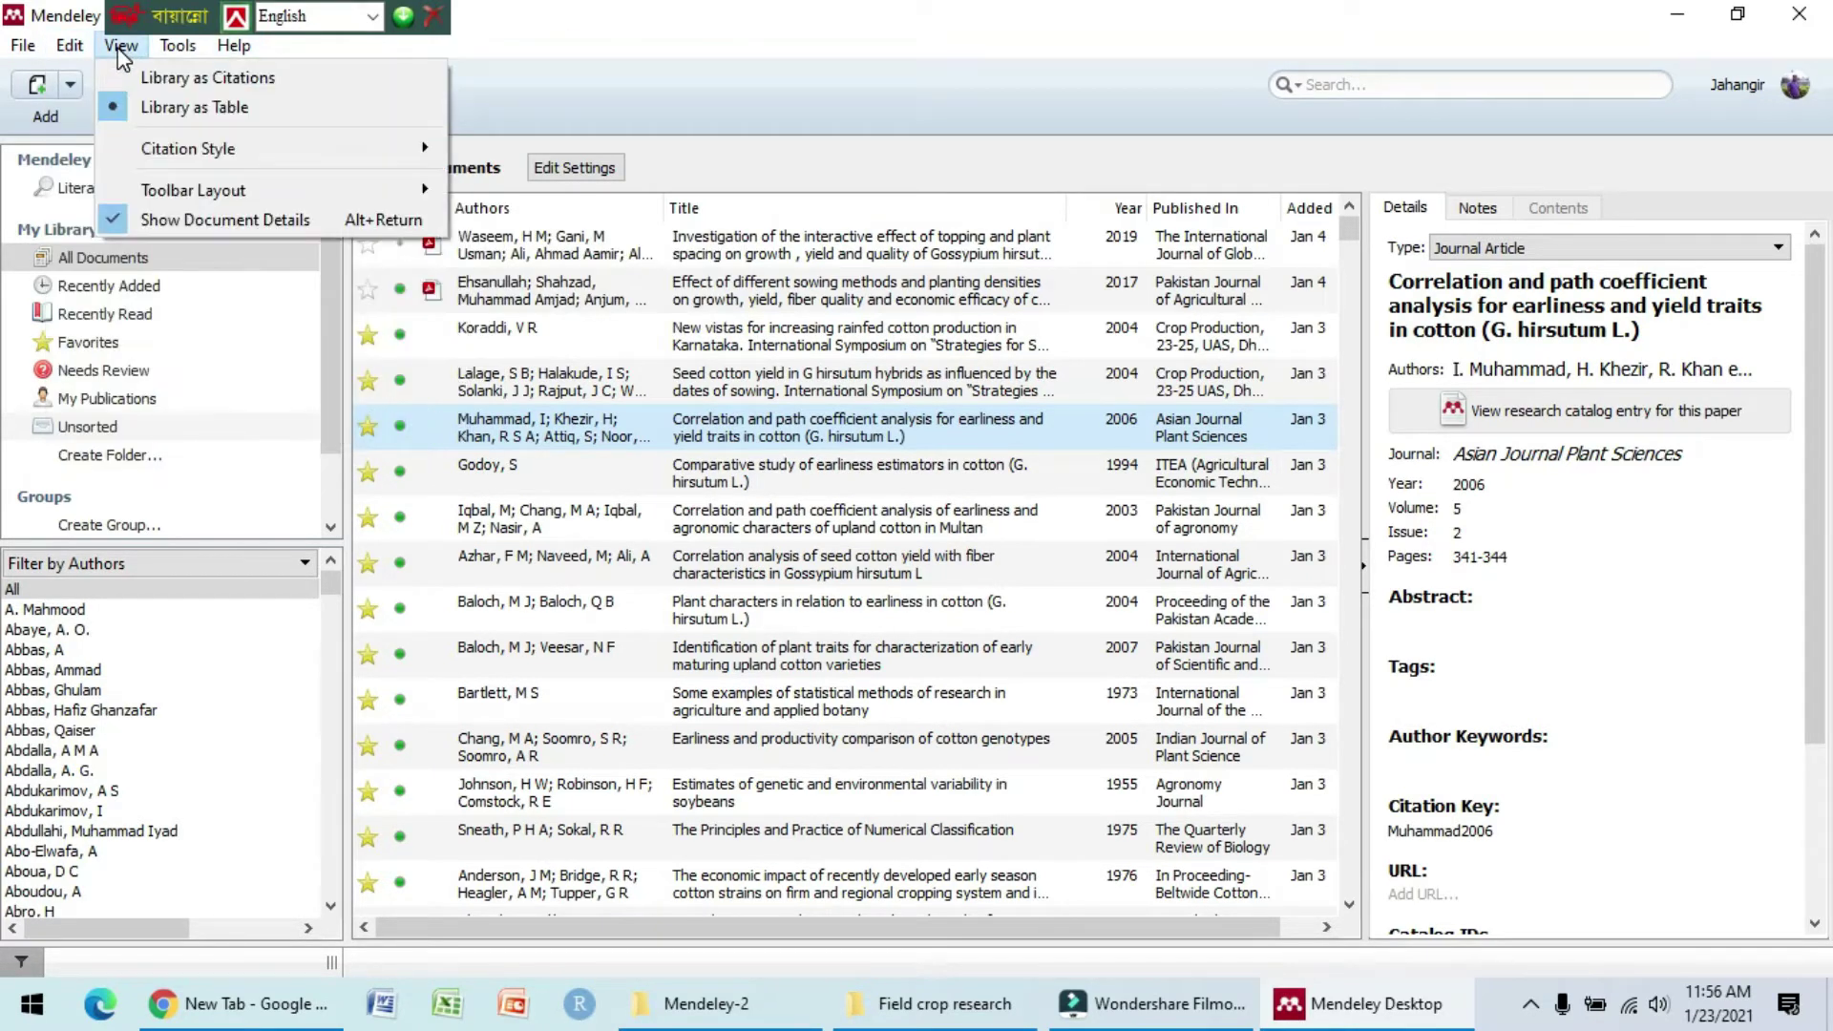
pyautogui.click(120, 47)
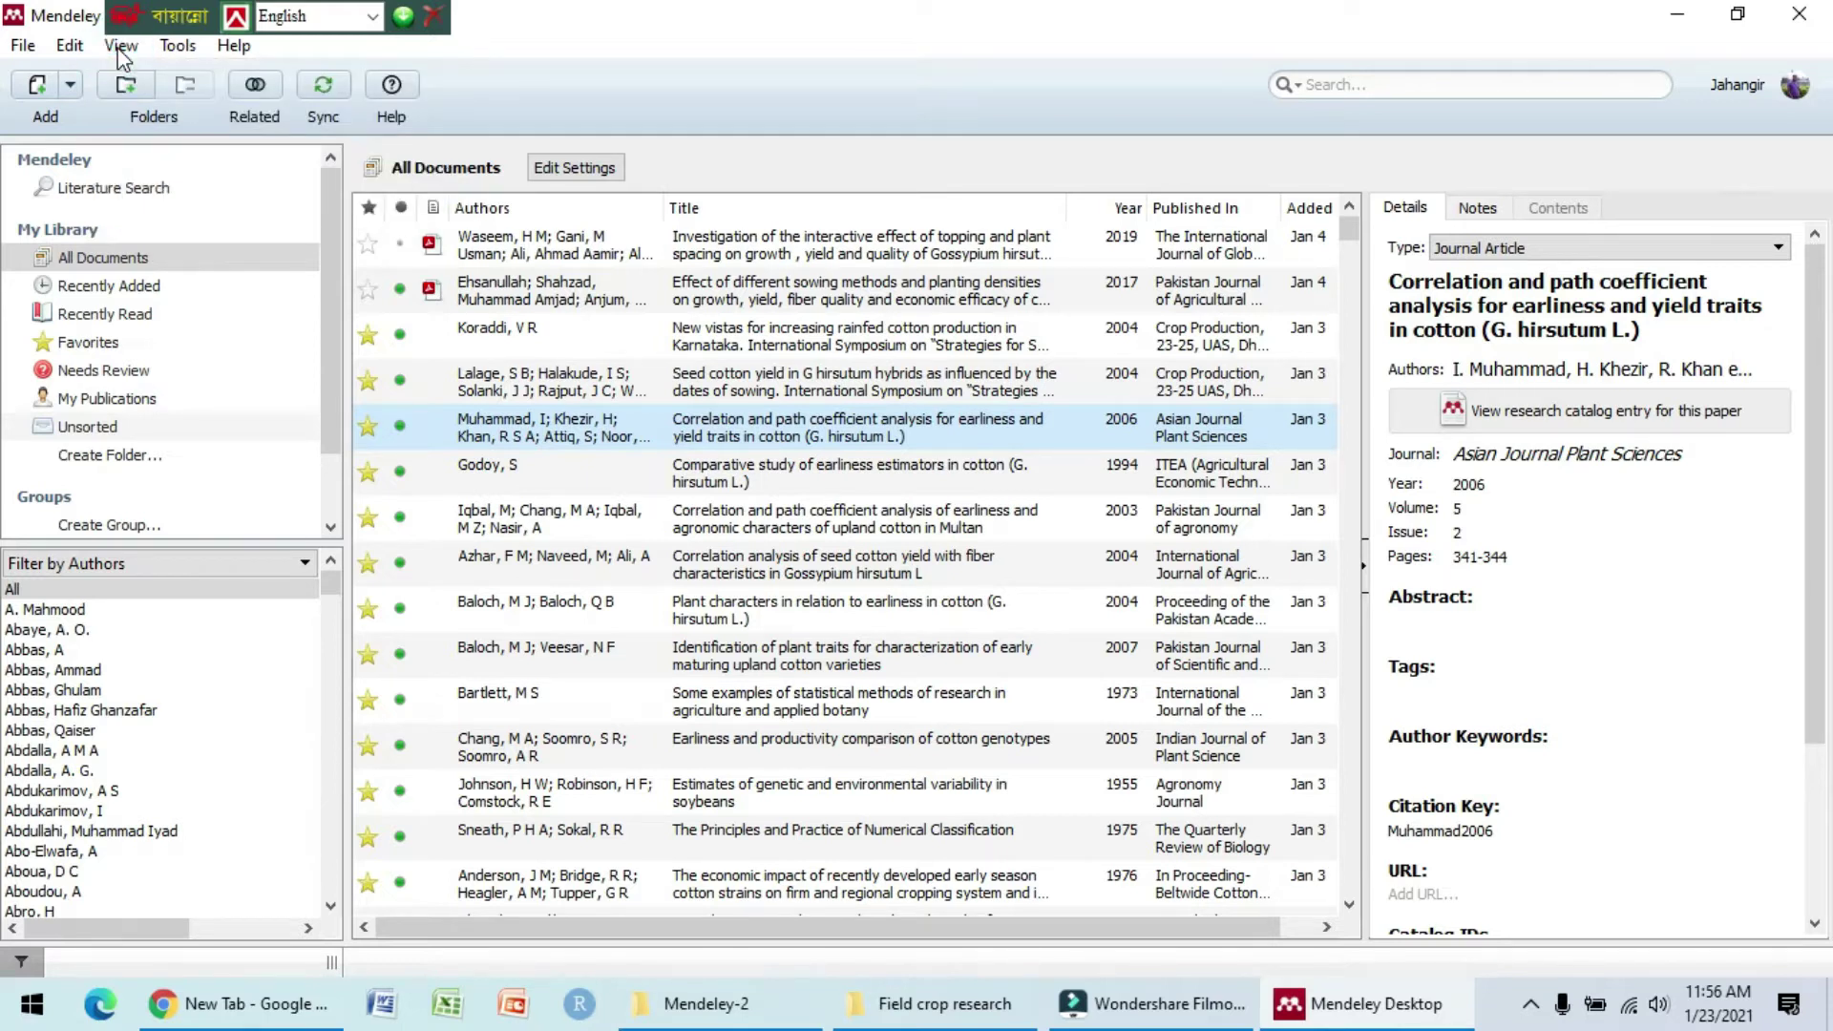
# Step: Show the library as formatted citations and view the details of the "Factorial Cross Analysis" and "Influence of sowing time" entries
pyautogui.click(124, 43)
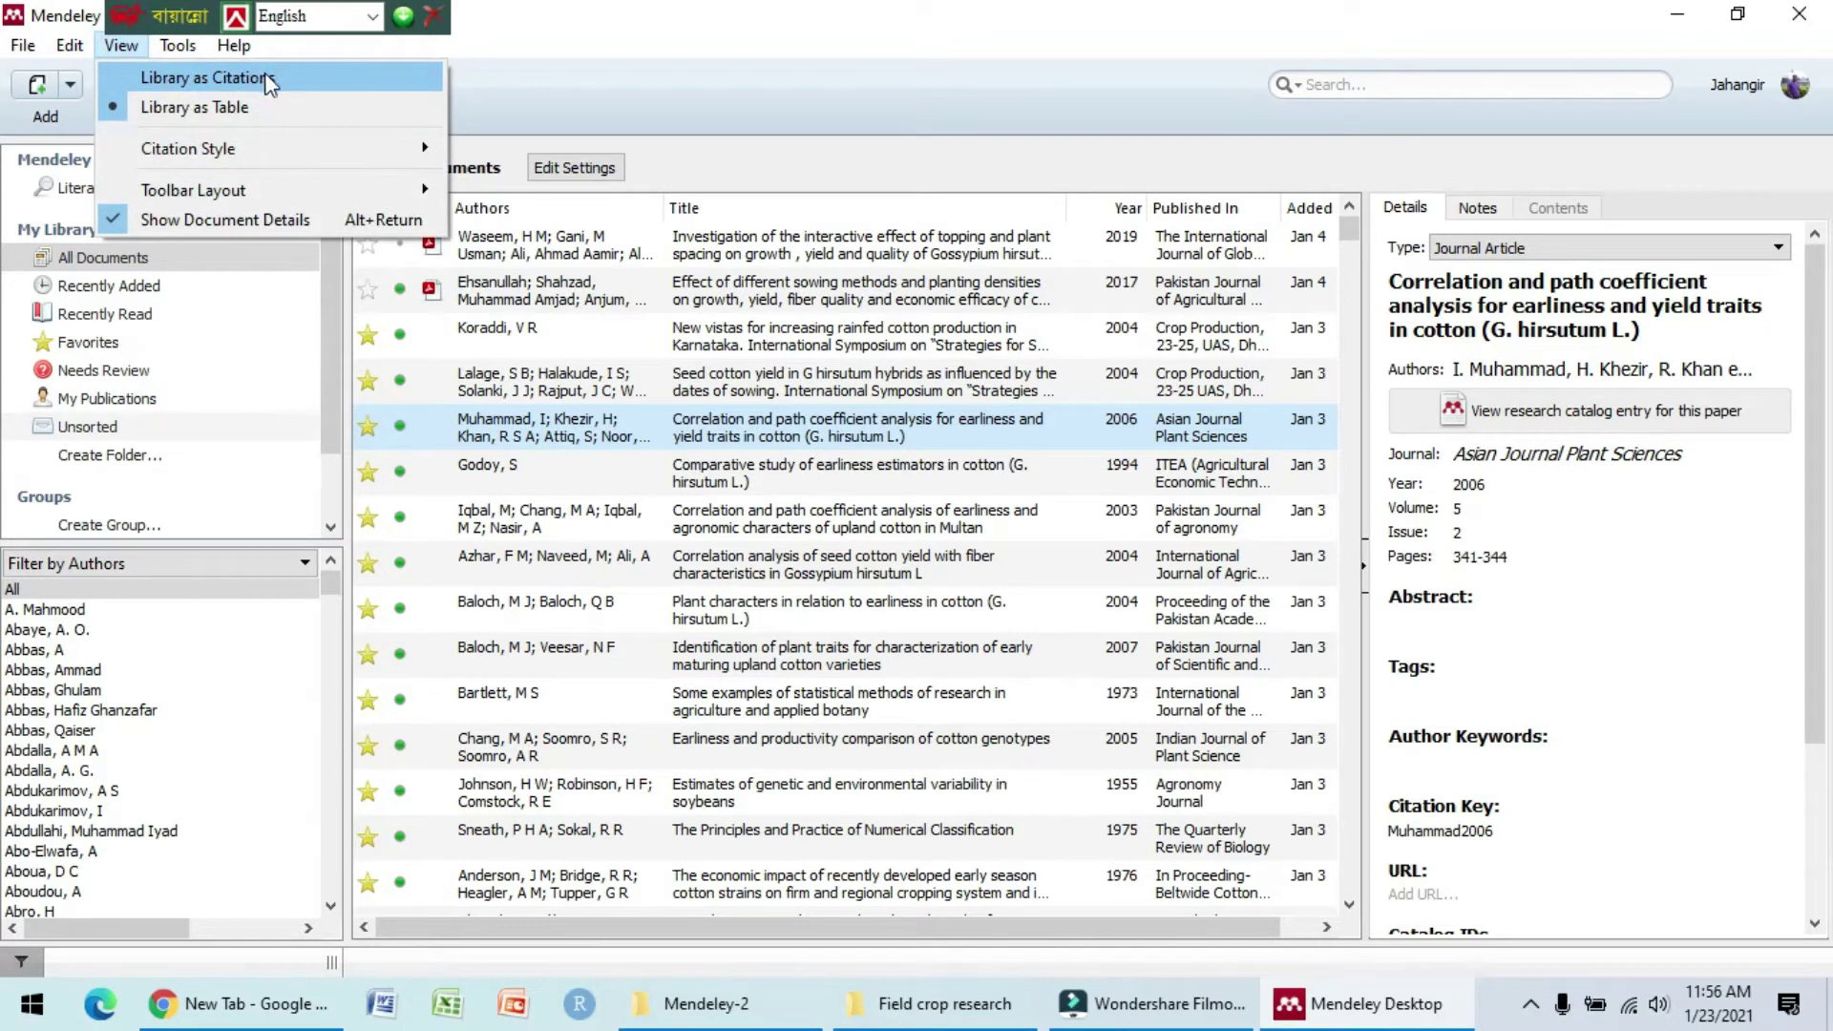
pyautogui.click(315, 86)
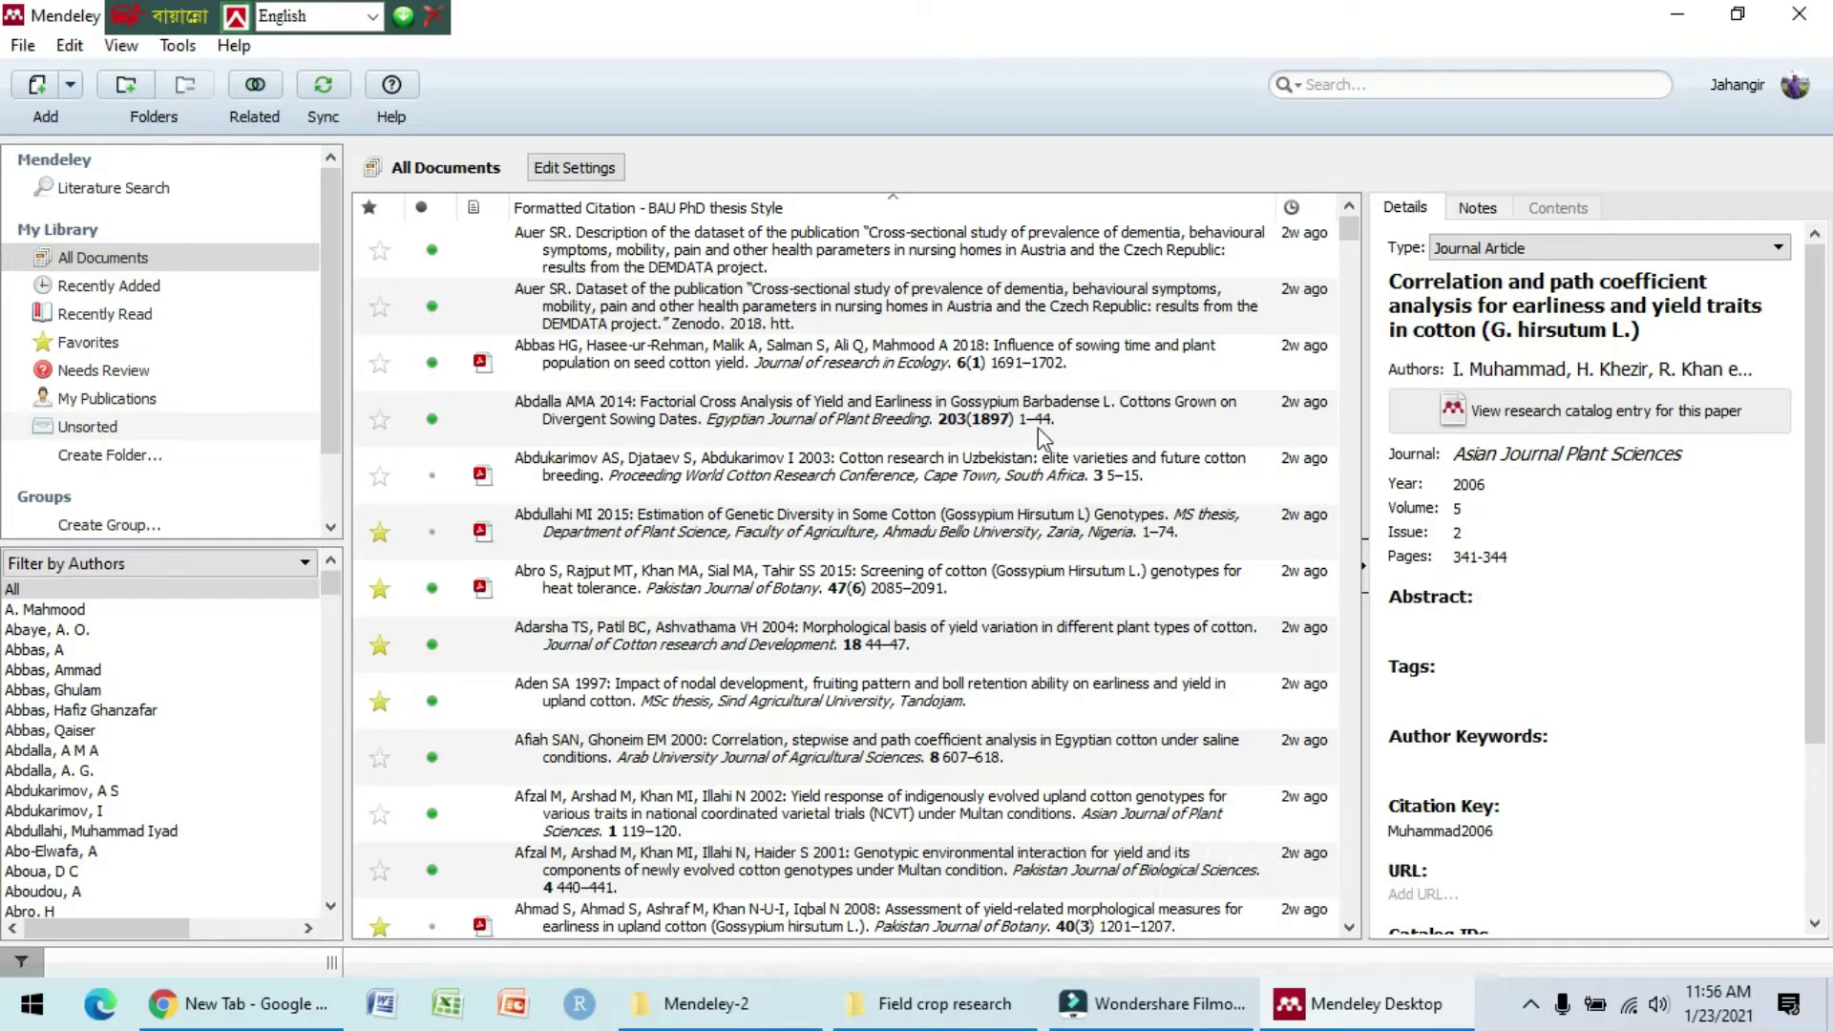
pyautogui.click(925, 411)
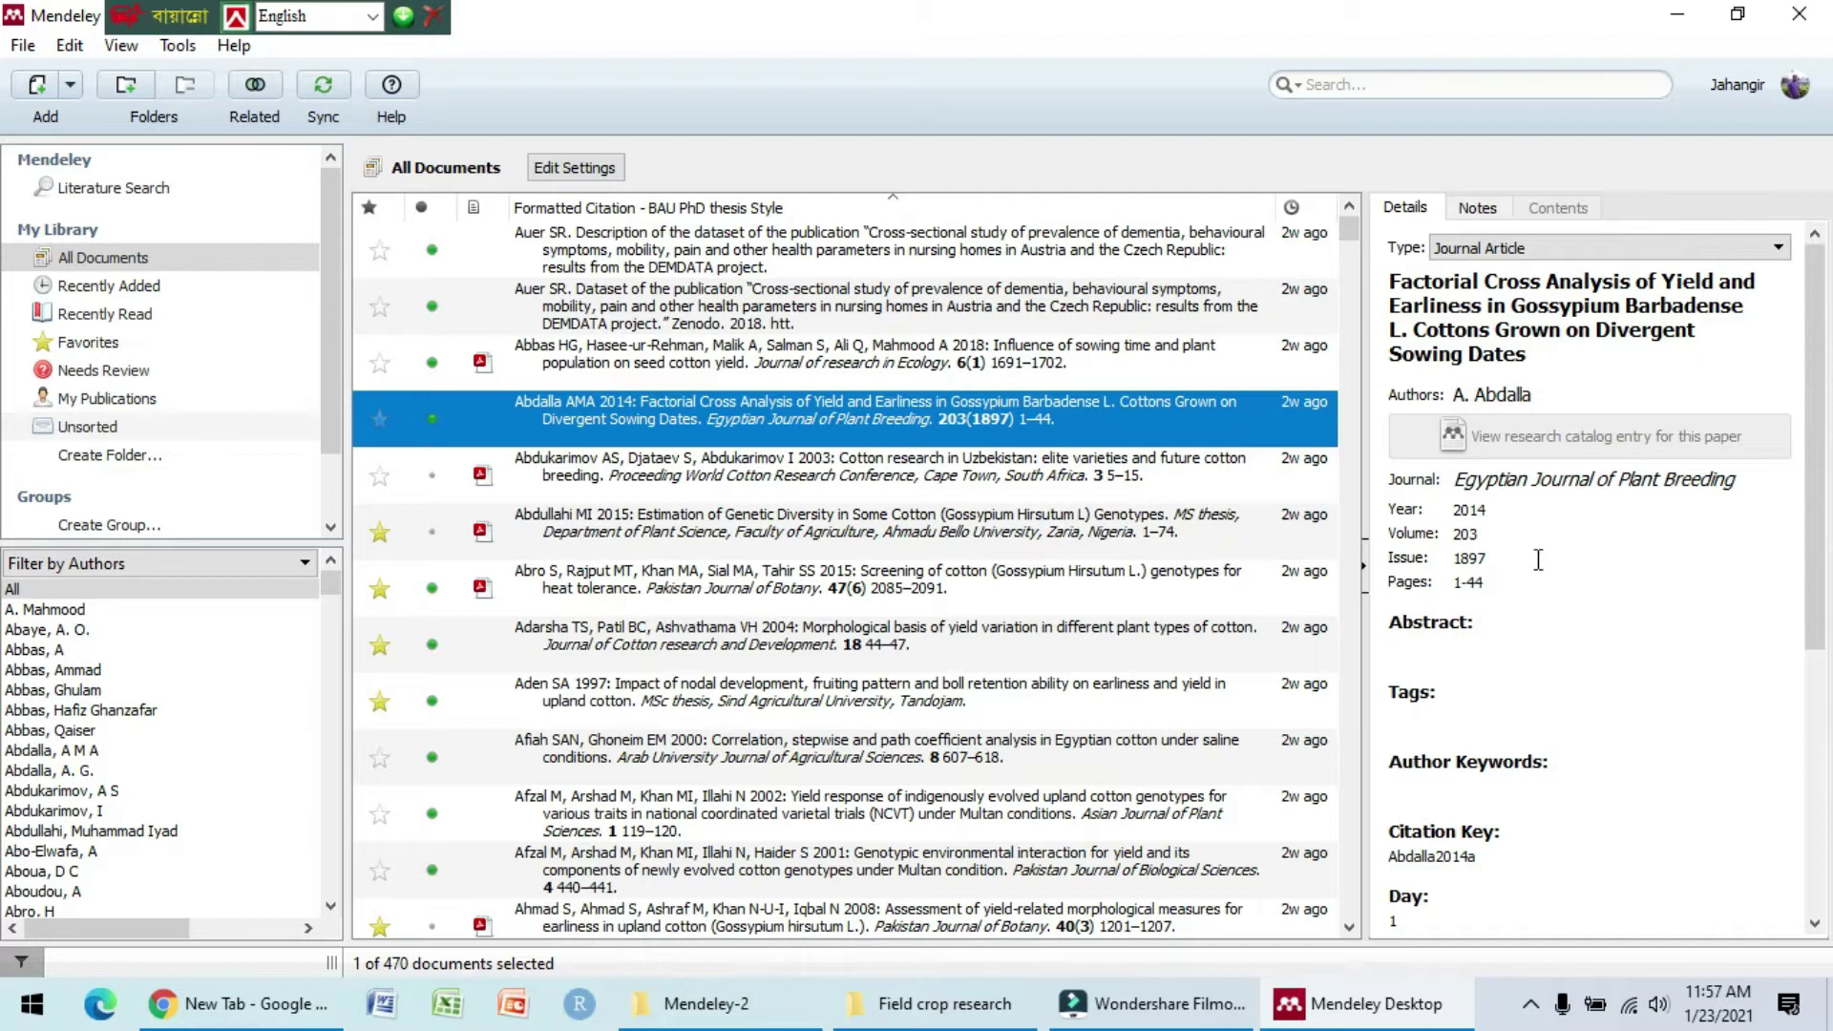
pyautogui.click(1489, 557)
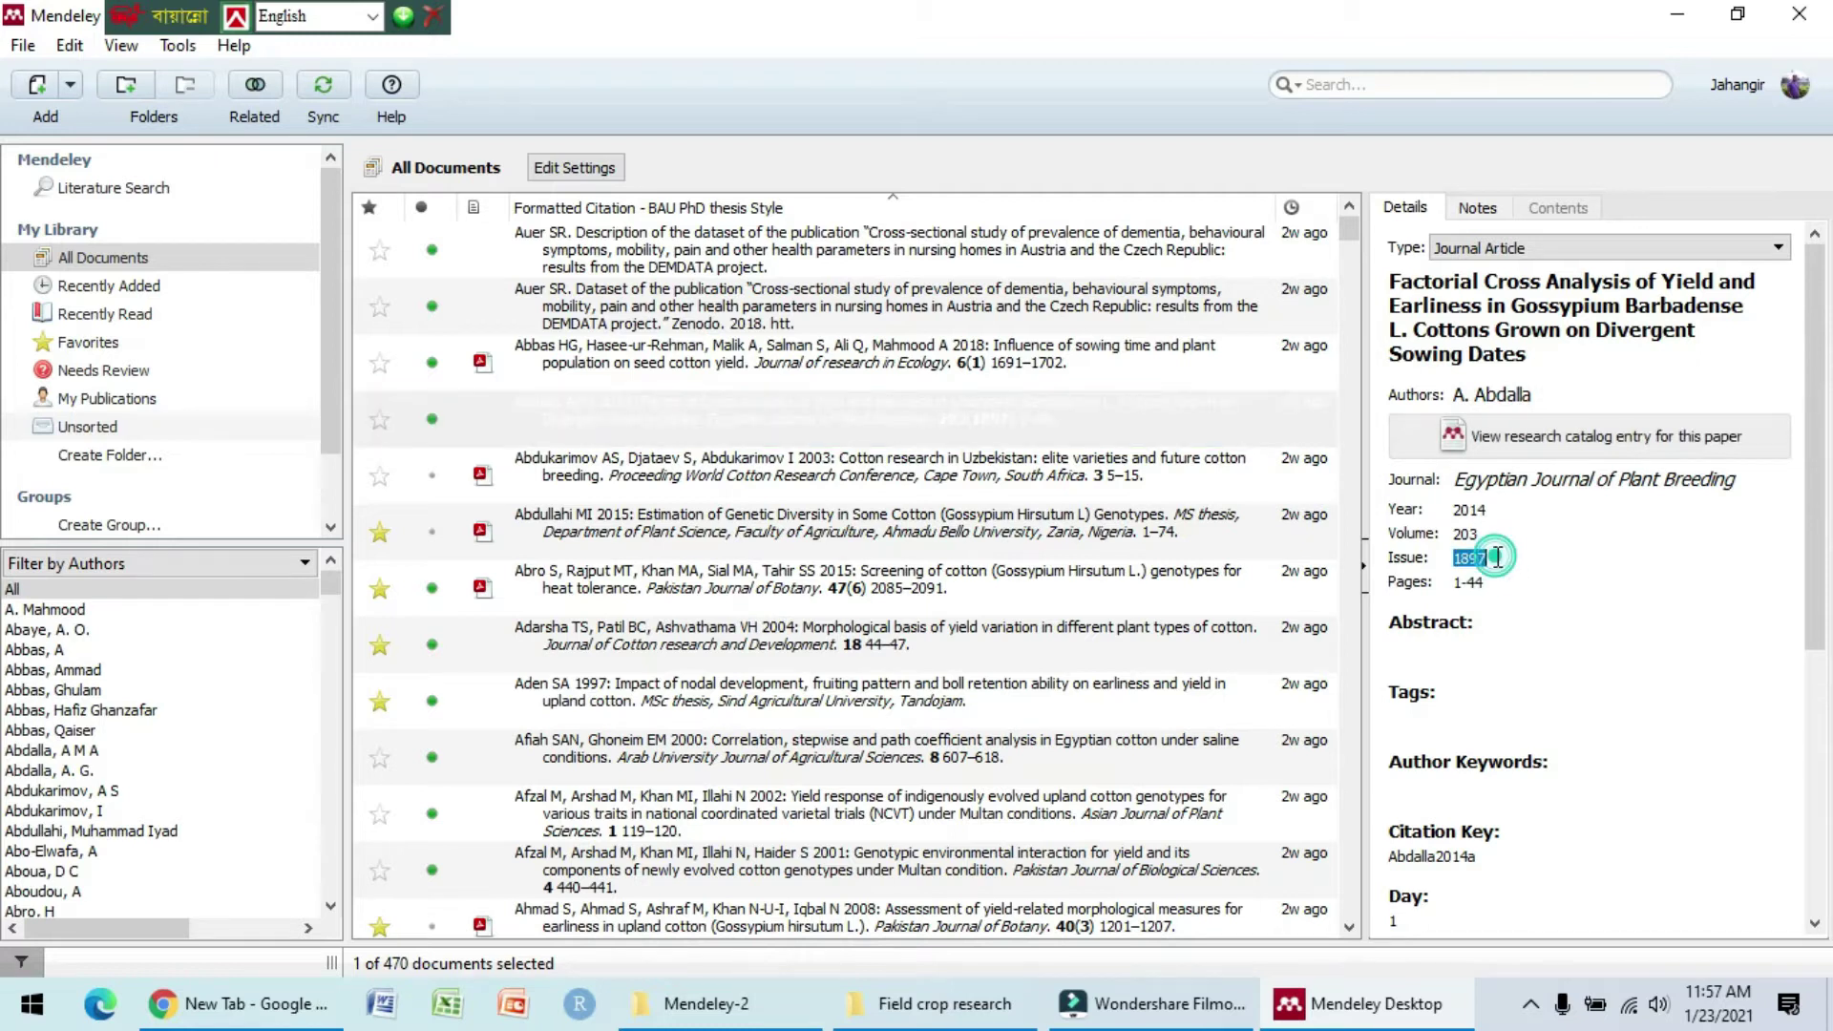
pyautogui.click(869, 373)
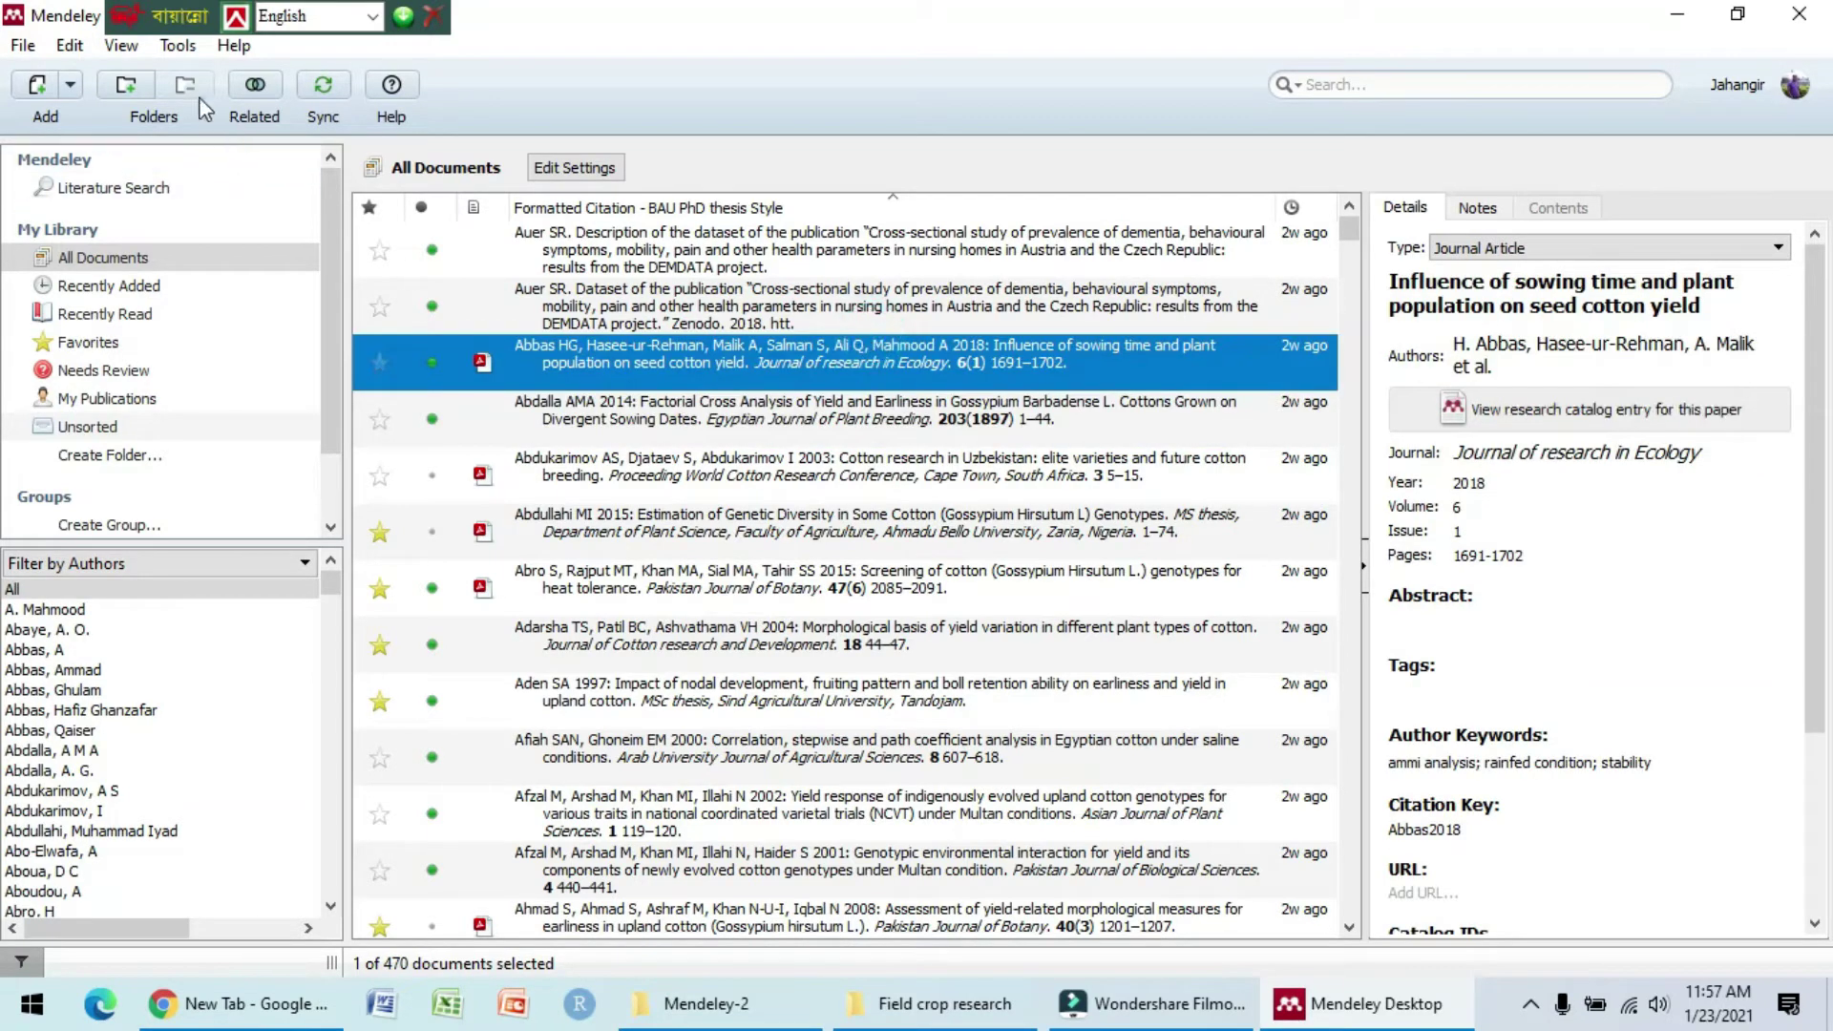
# Step: Show the library as a table and sort the documents by authors, trying both directions and ending in ascending order
pyautogui.click(122, 45)
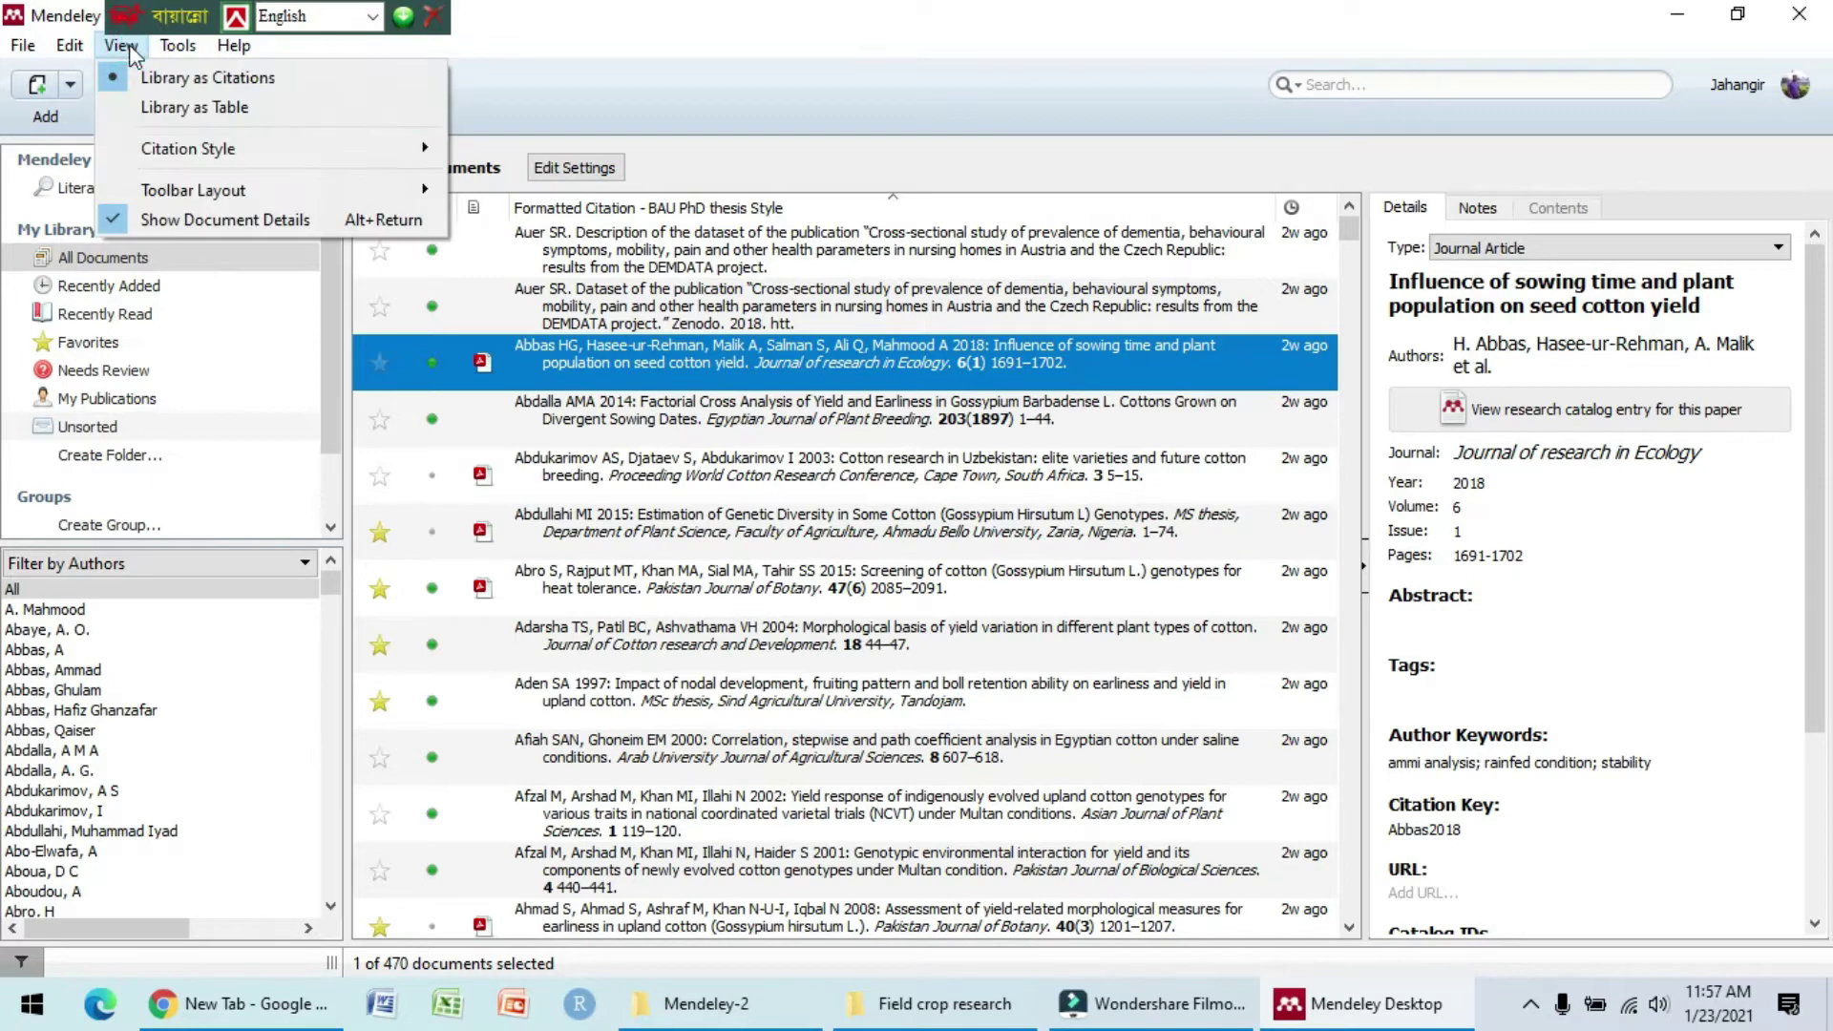
pyautogui.click(197, 107)
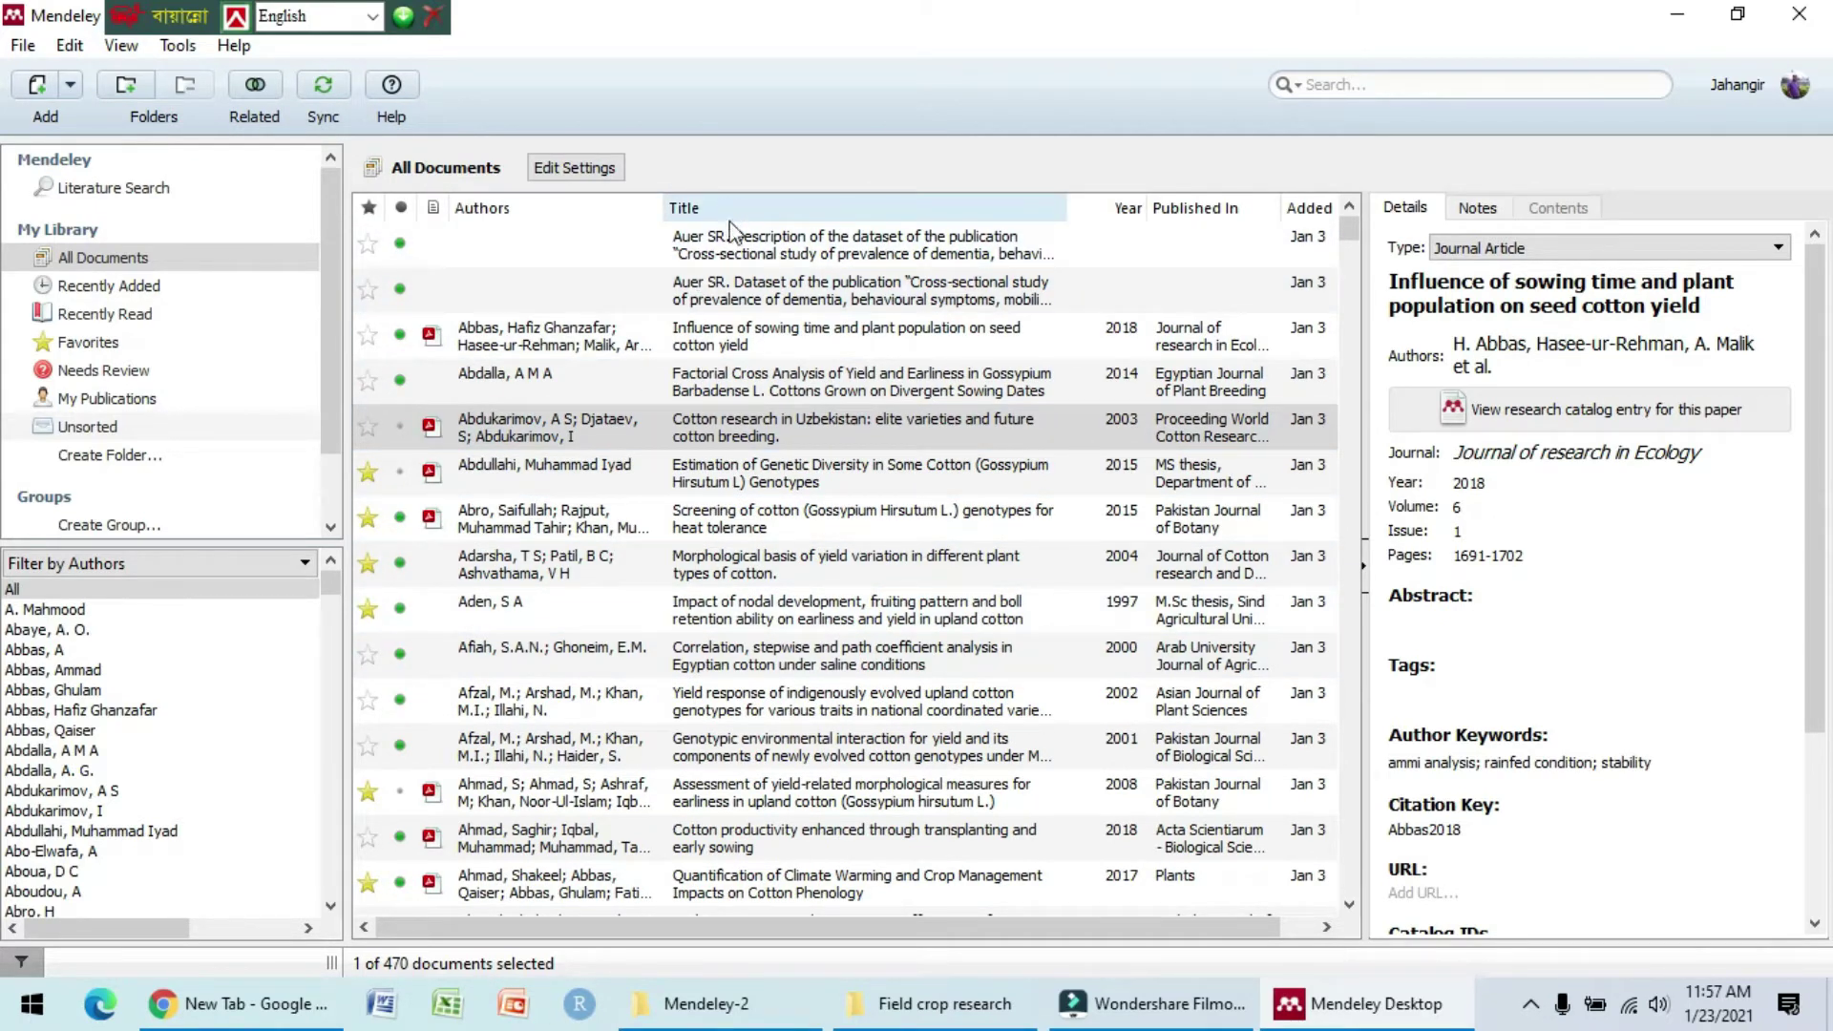
pyautogui.click(510, 208)
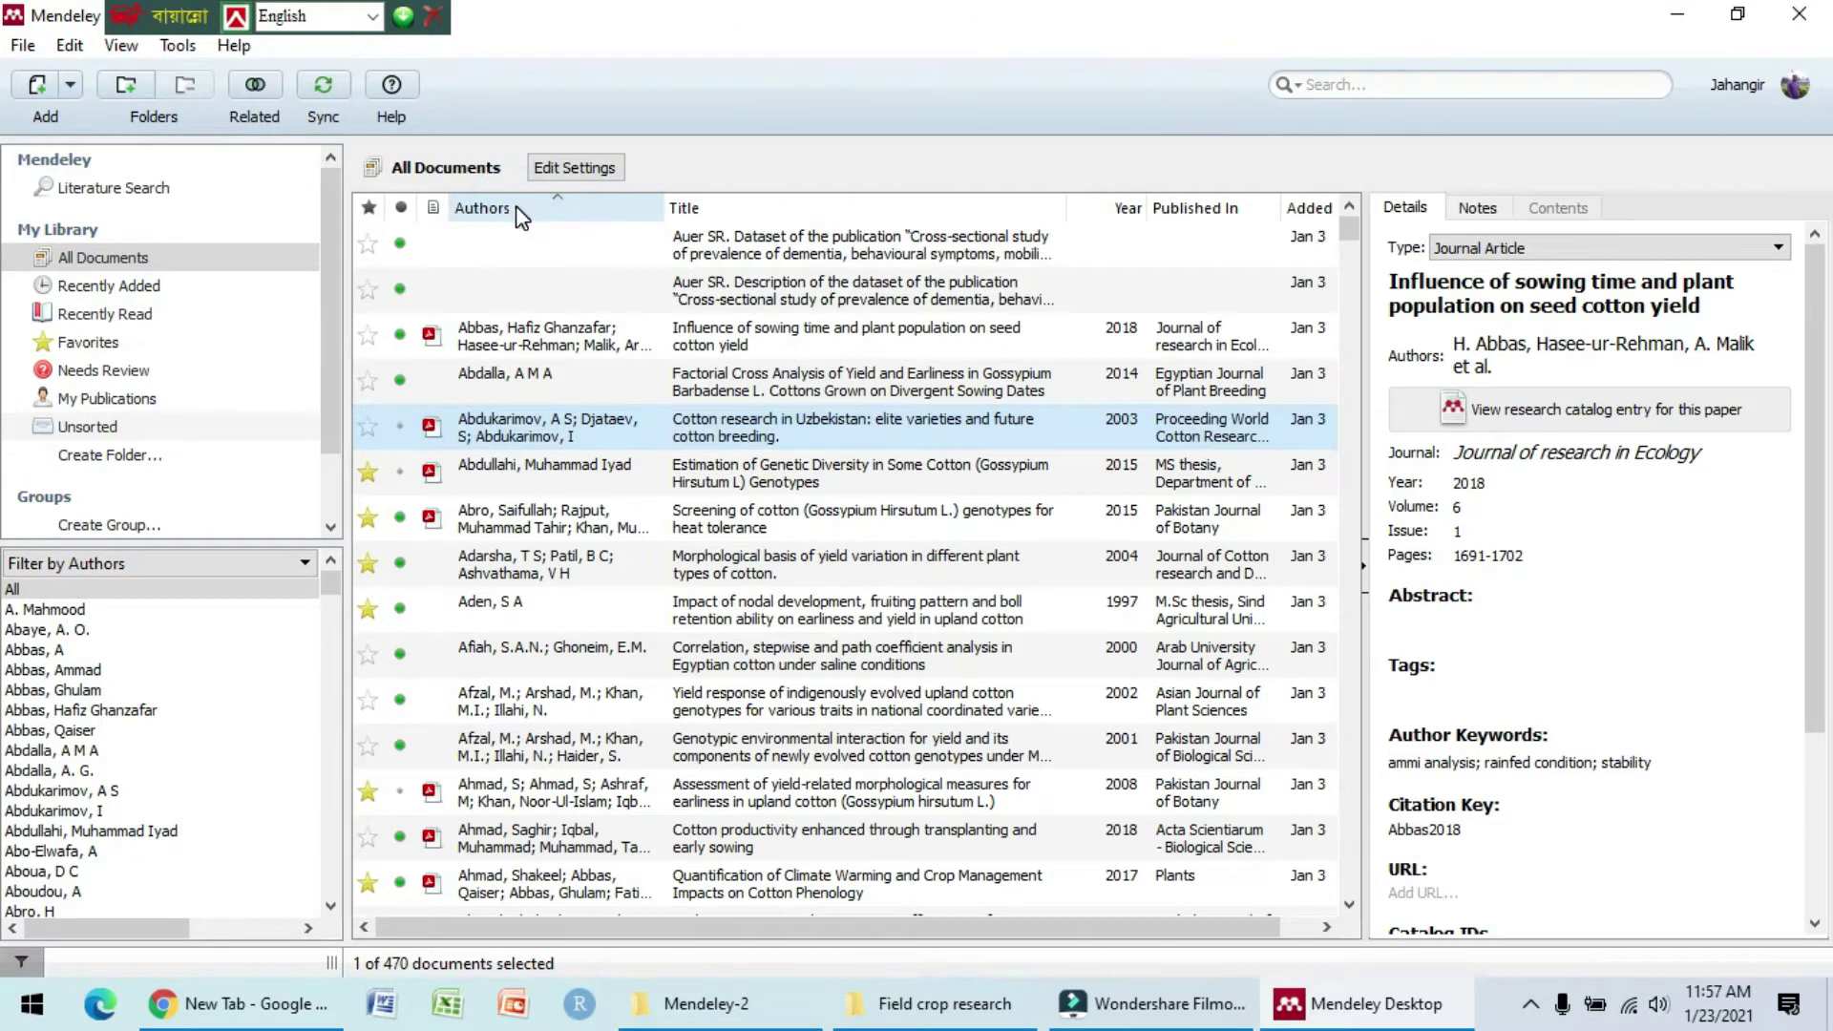
pyautogui.click(555, 197)
pyautogui.click(556, 198)
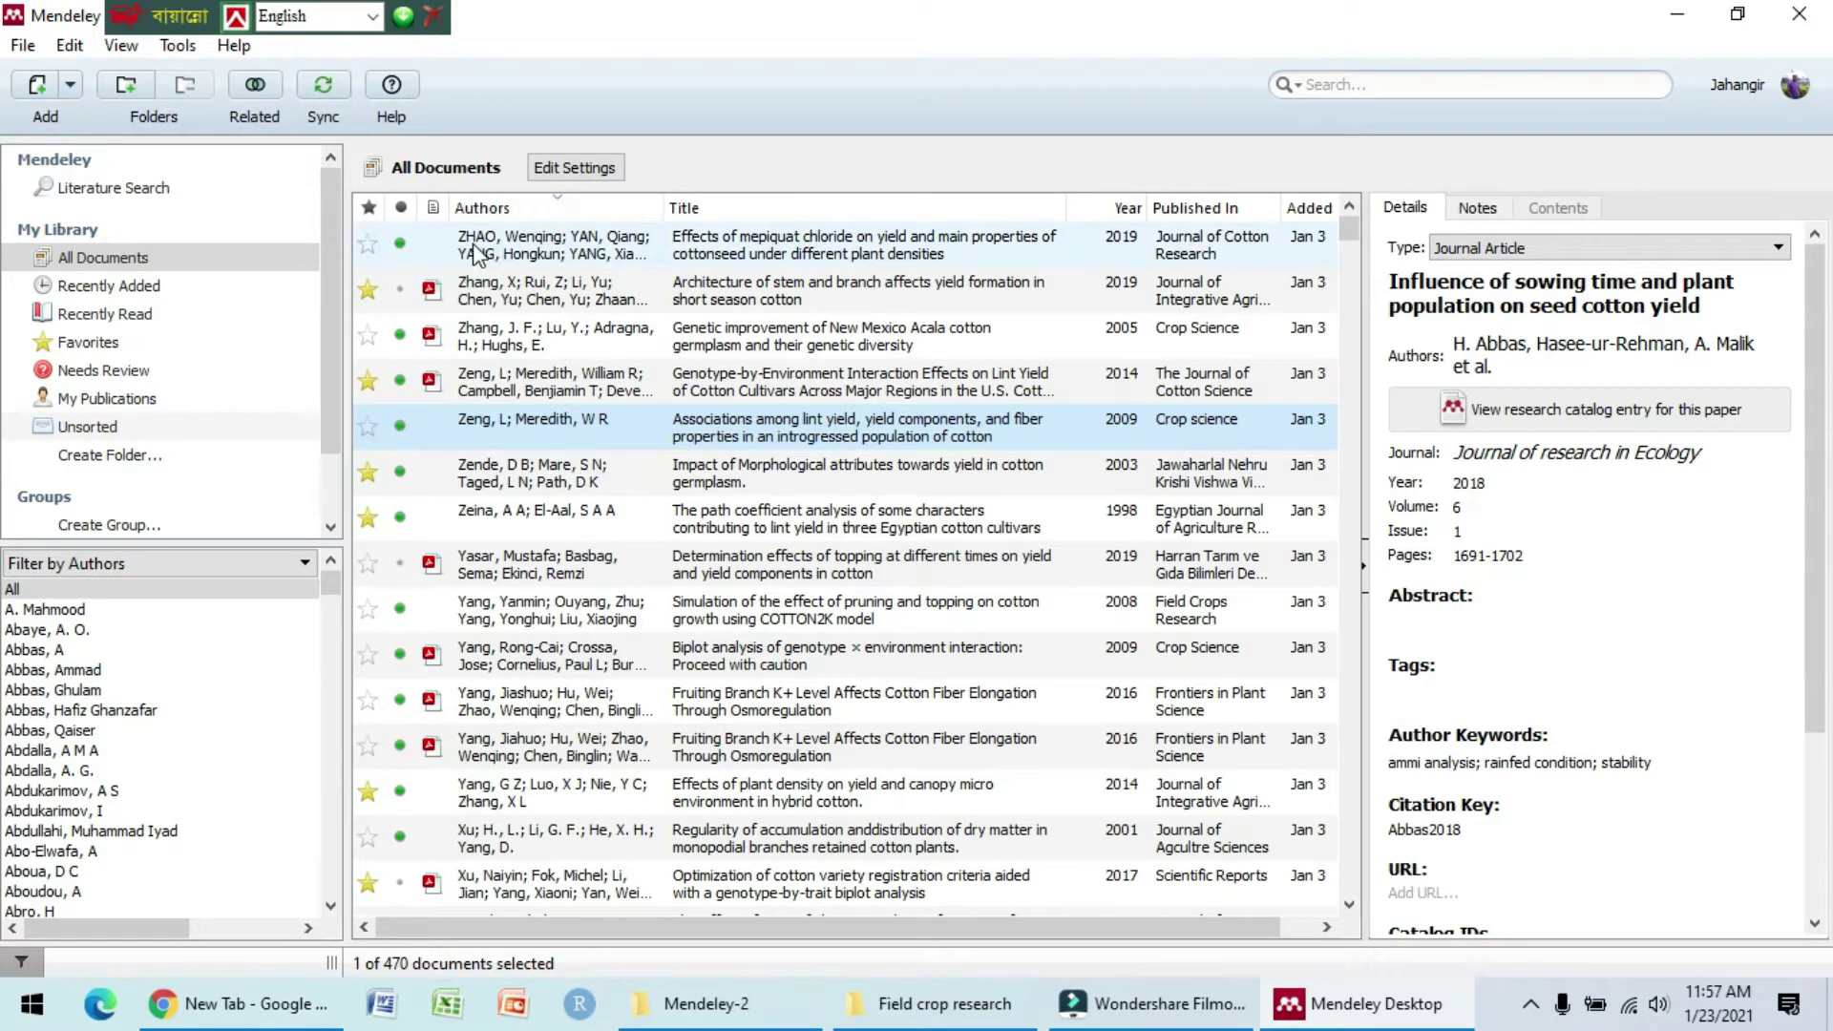
pyautogui.click(554, 194)
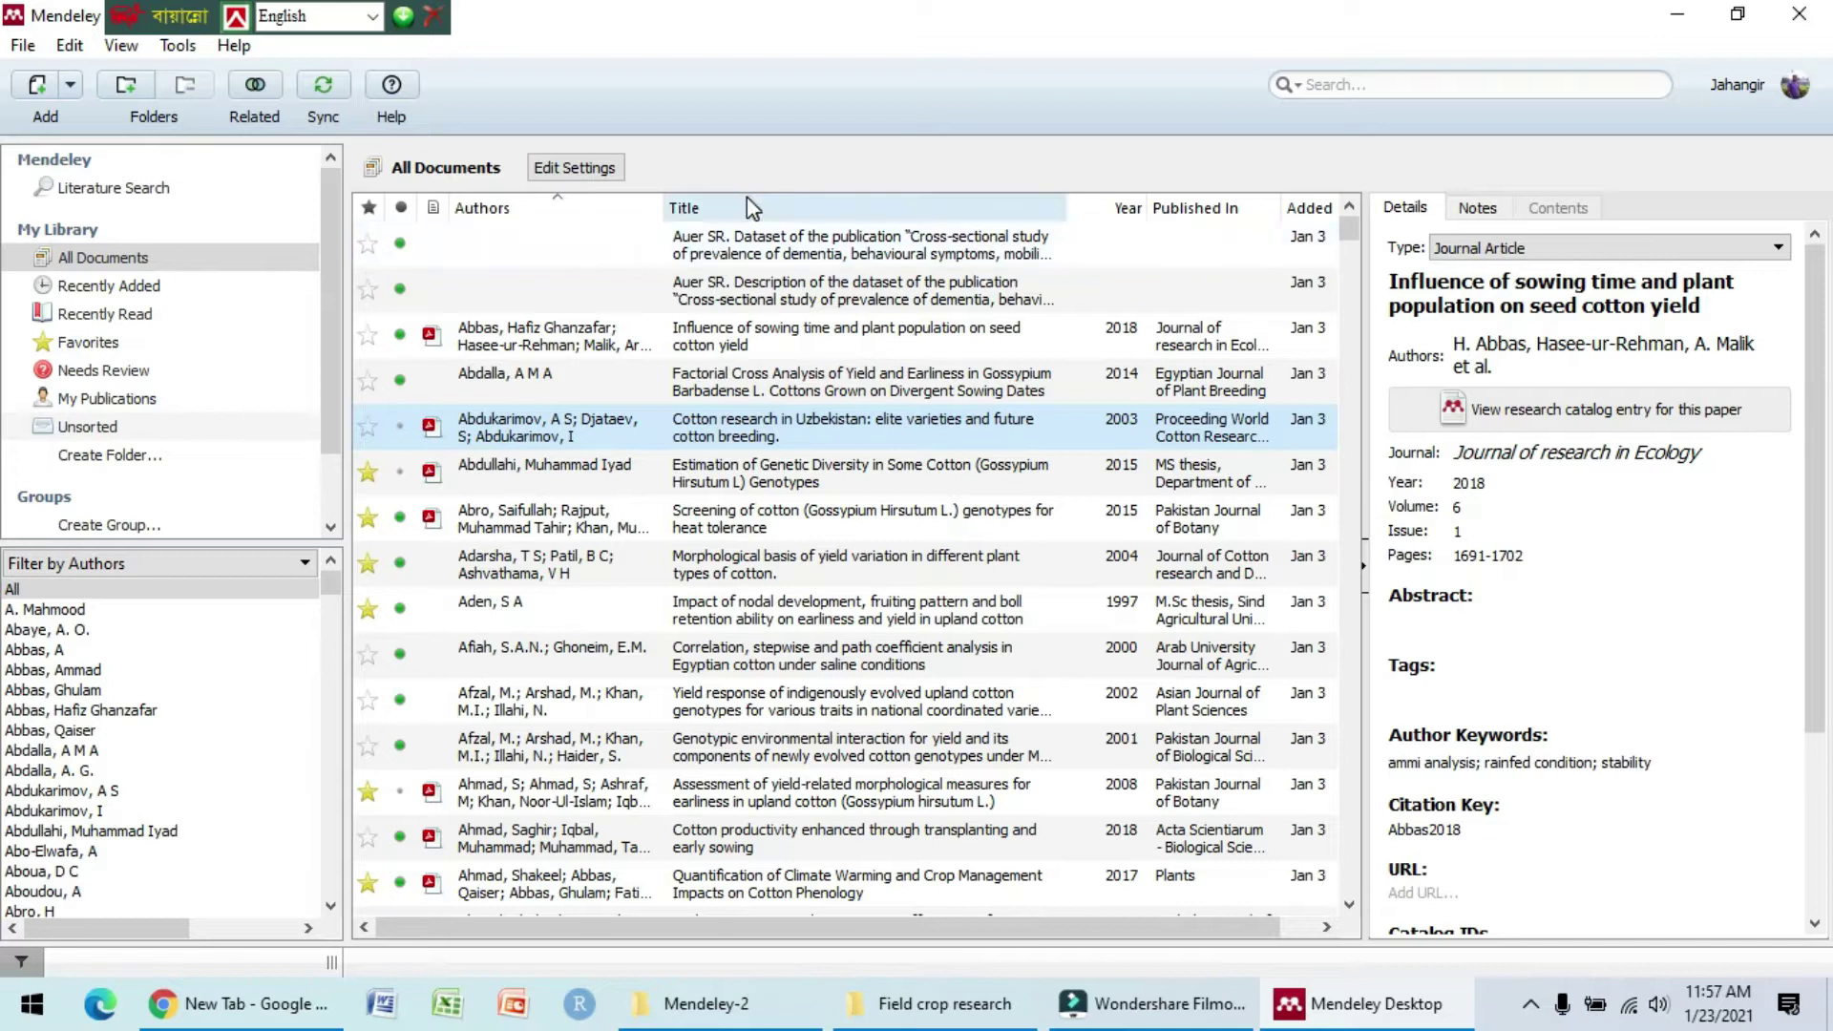
# Step: Sort the documents by title in both directions, and by year ending with the most recent first
pyautogui.click(902, 208)
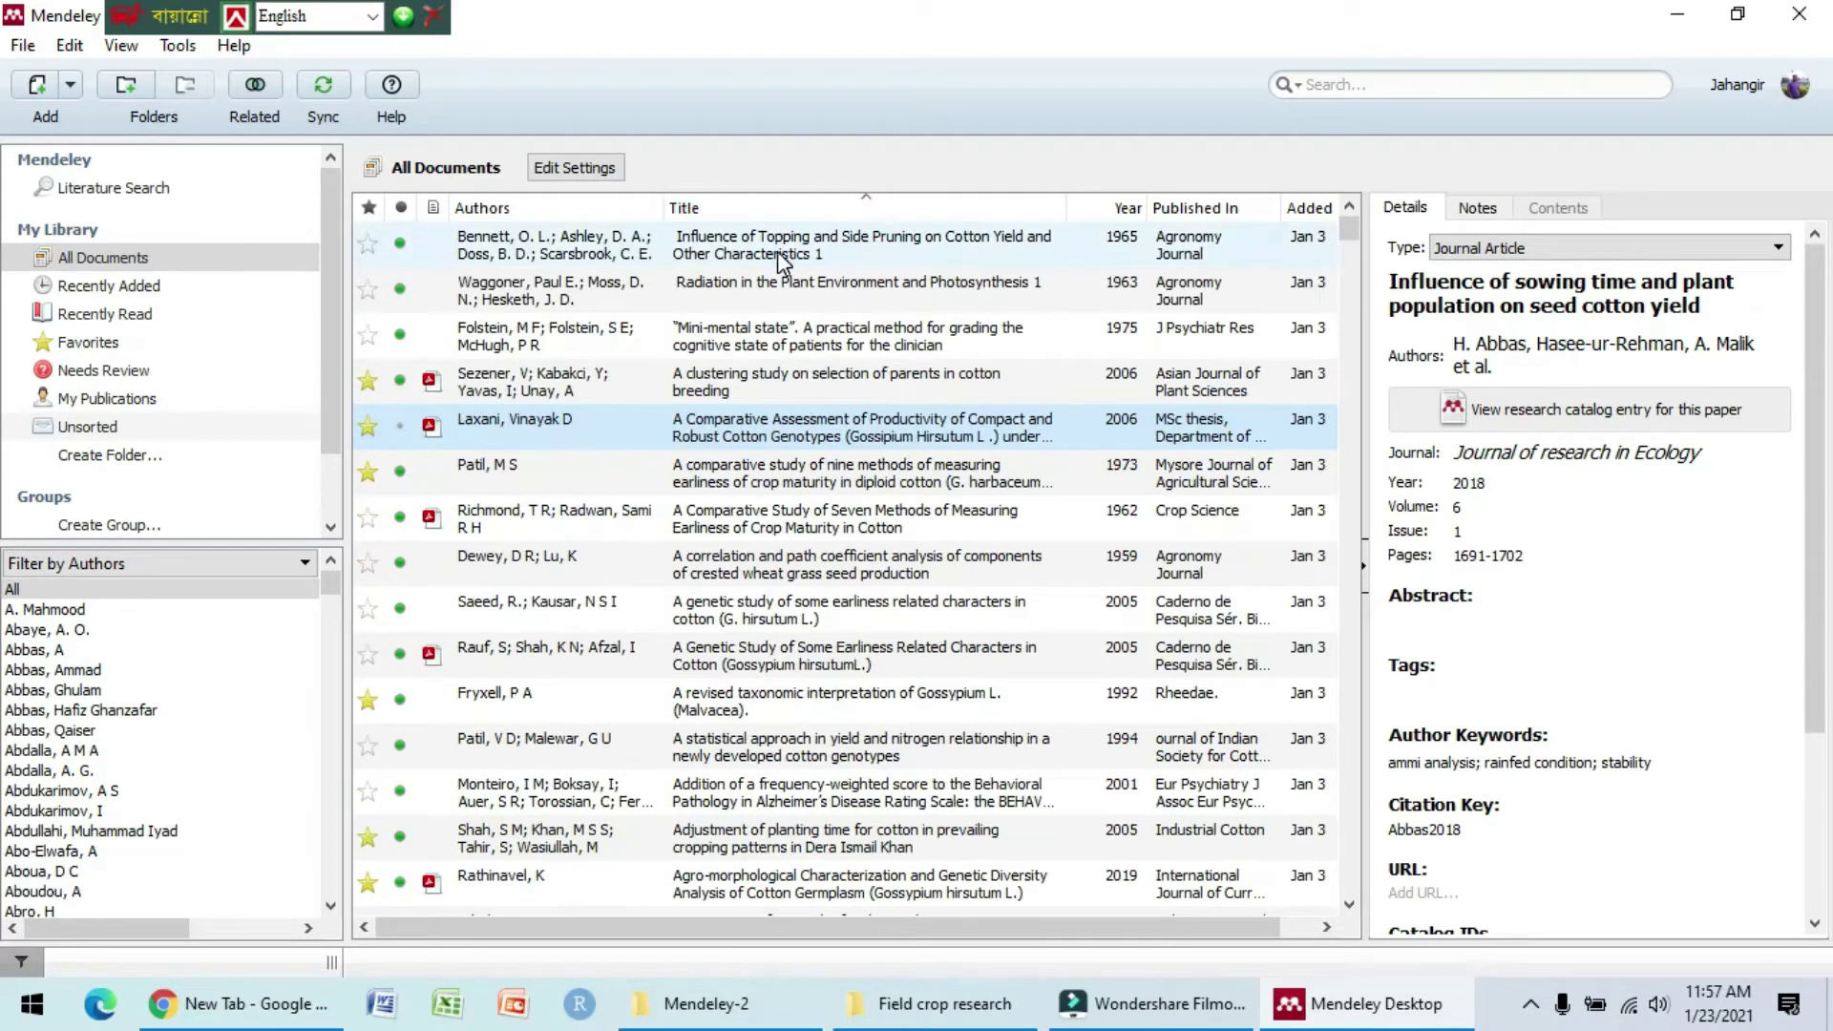
pyautogui.click(873, 202)
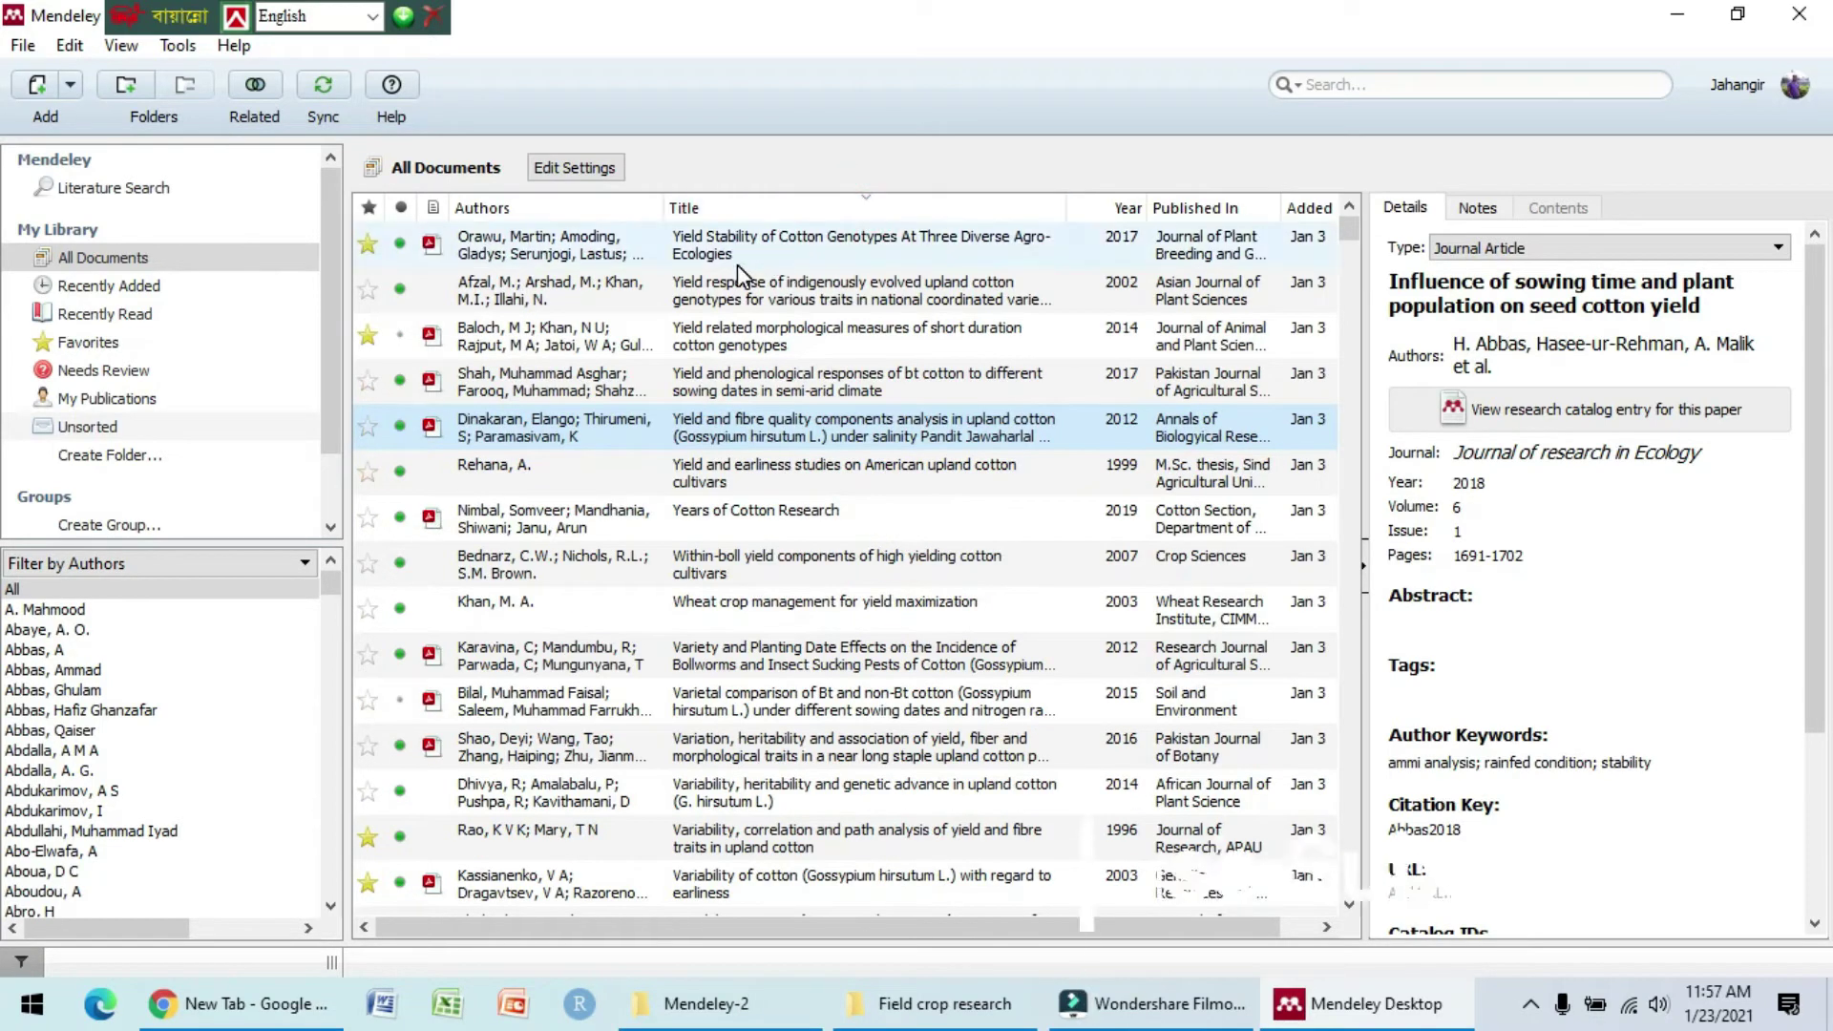
pyautogui.click(1129, 211)
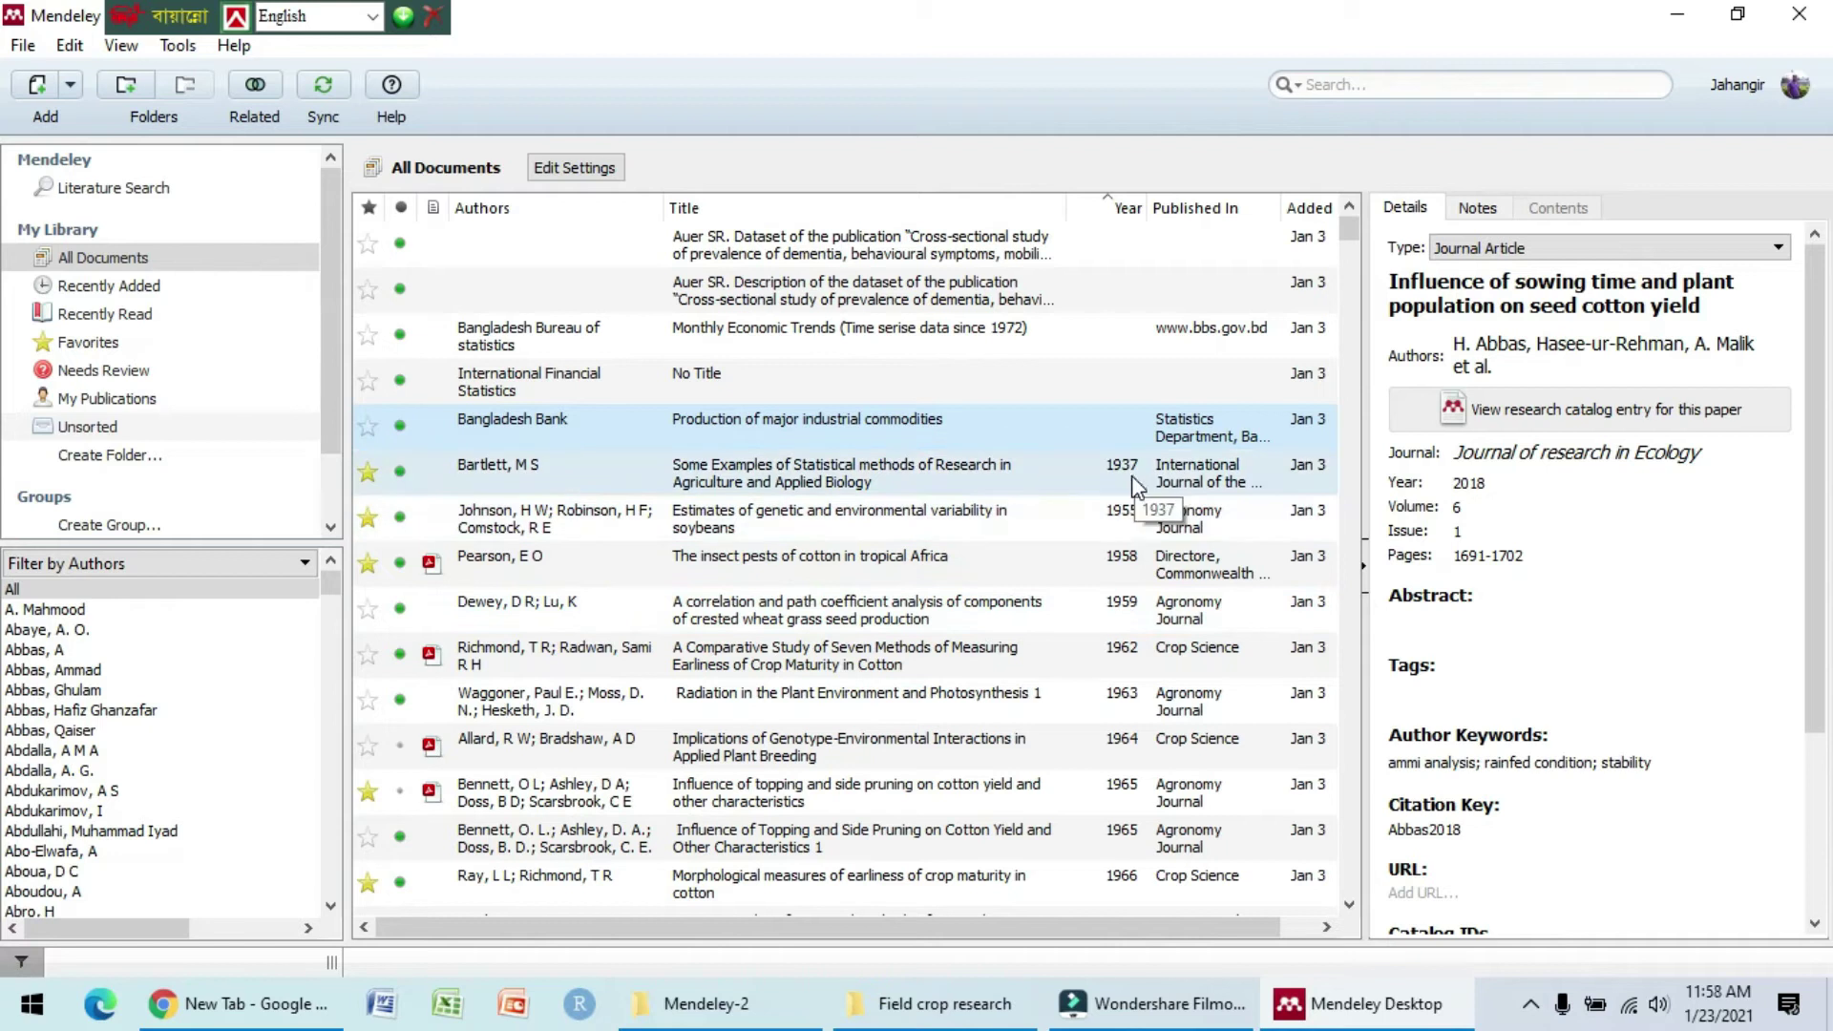
pyautogui.click(1119, 210)
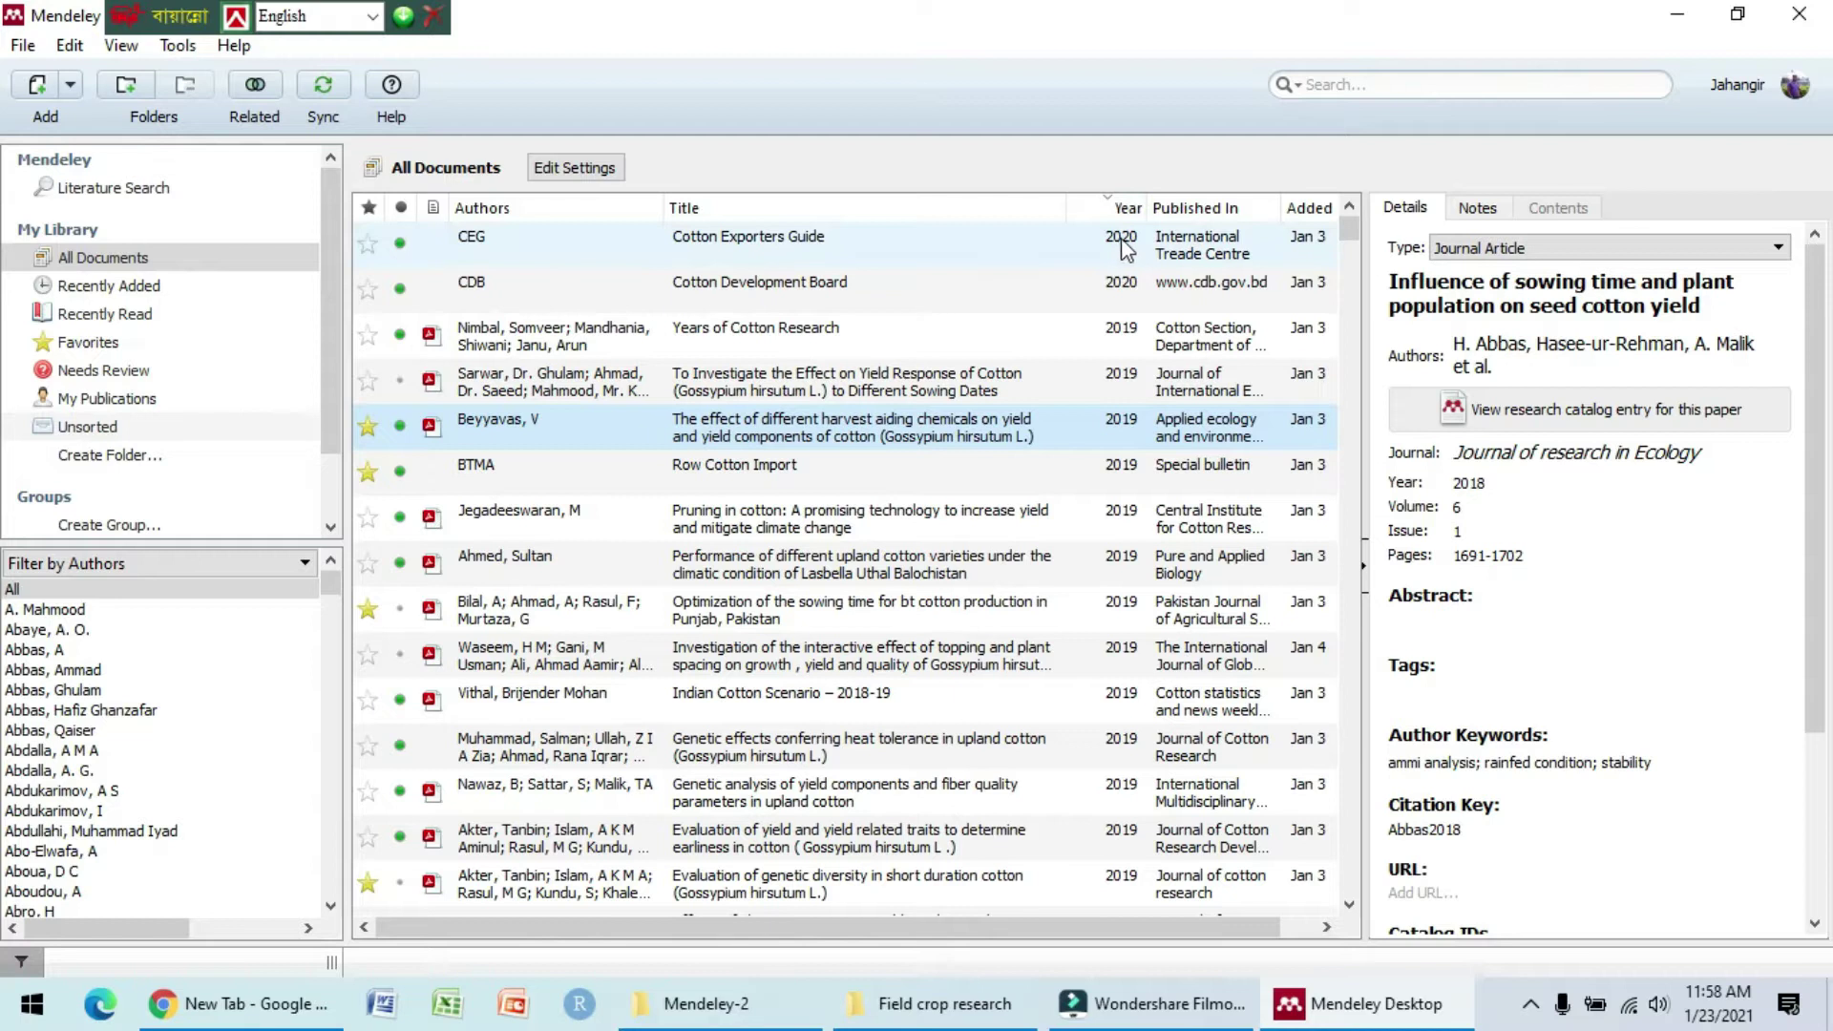
# Step: Sort the documents by publication, and by date added ending with the newest additions first
pyautogui.click(1195, 209)
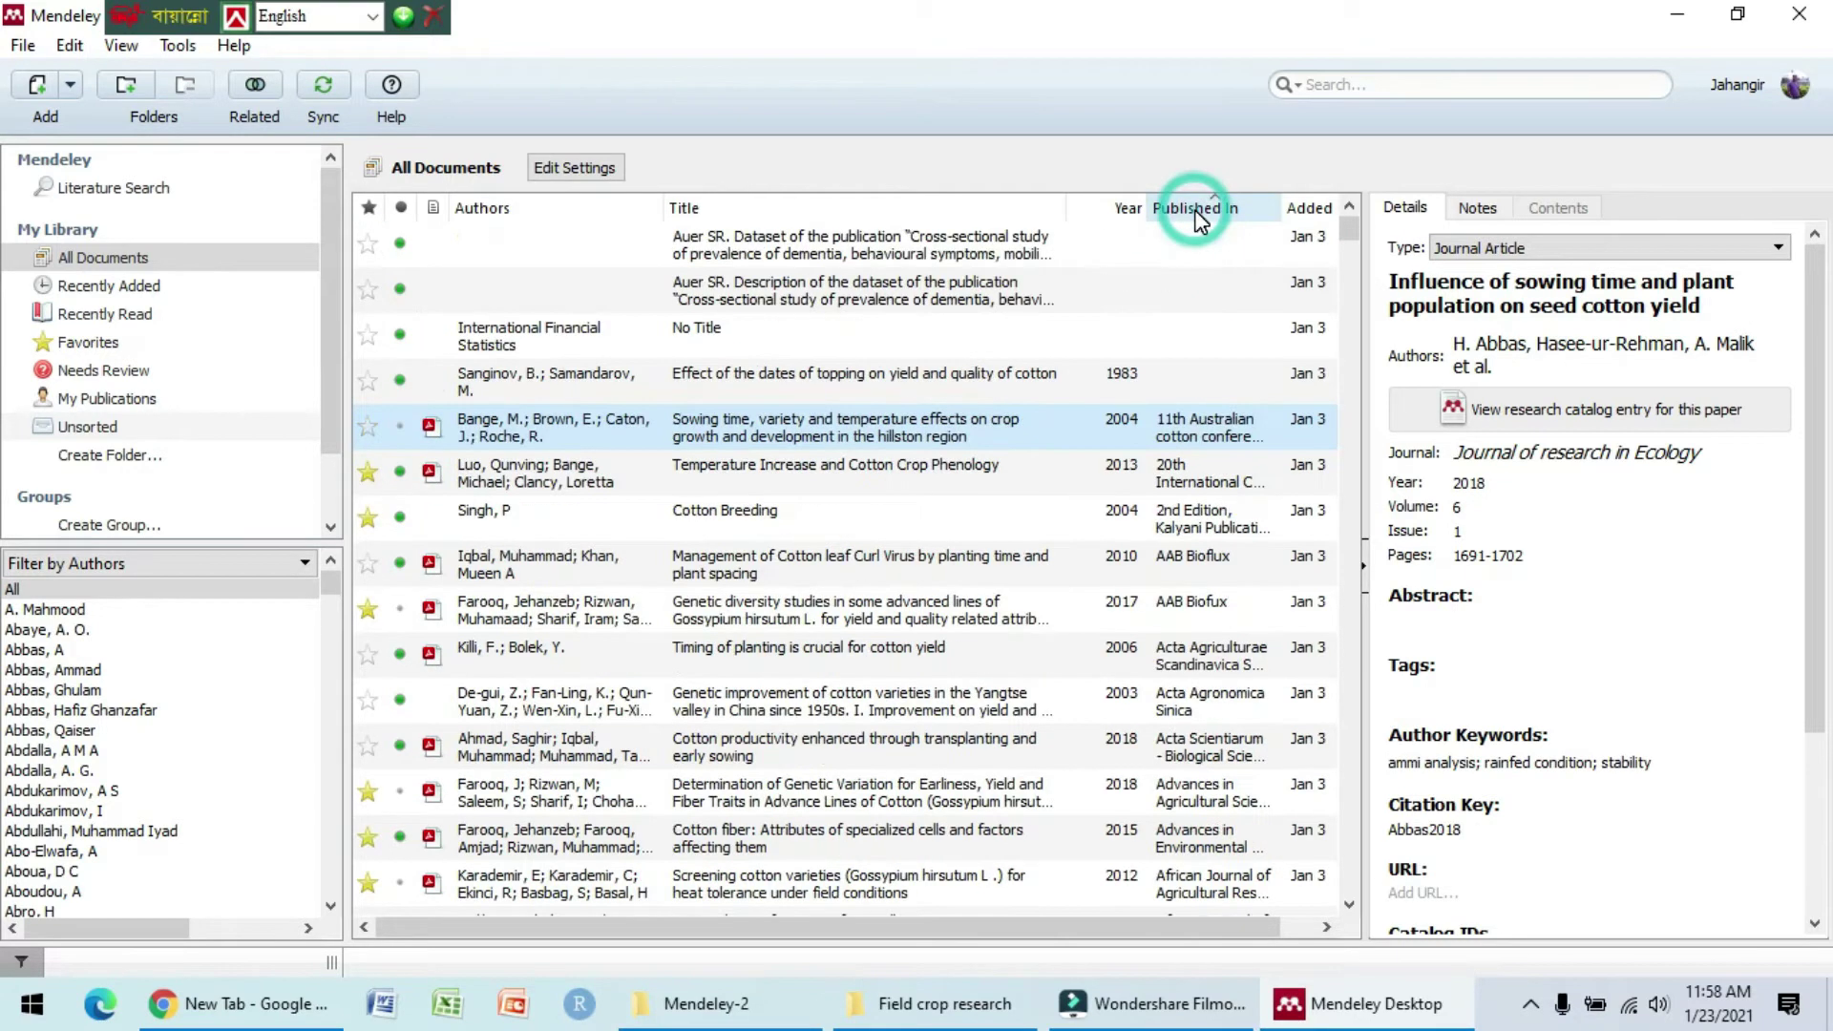
pyautogui.click(1310, 210)
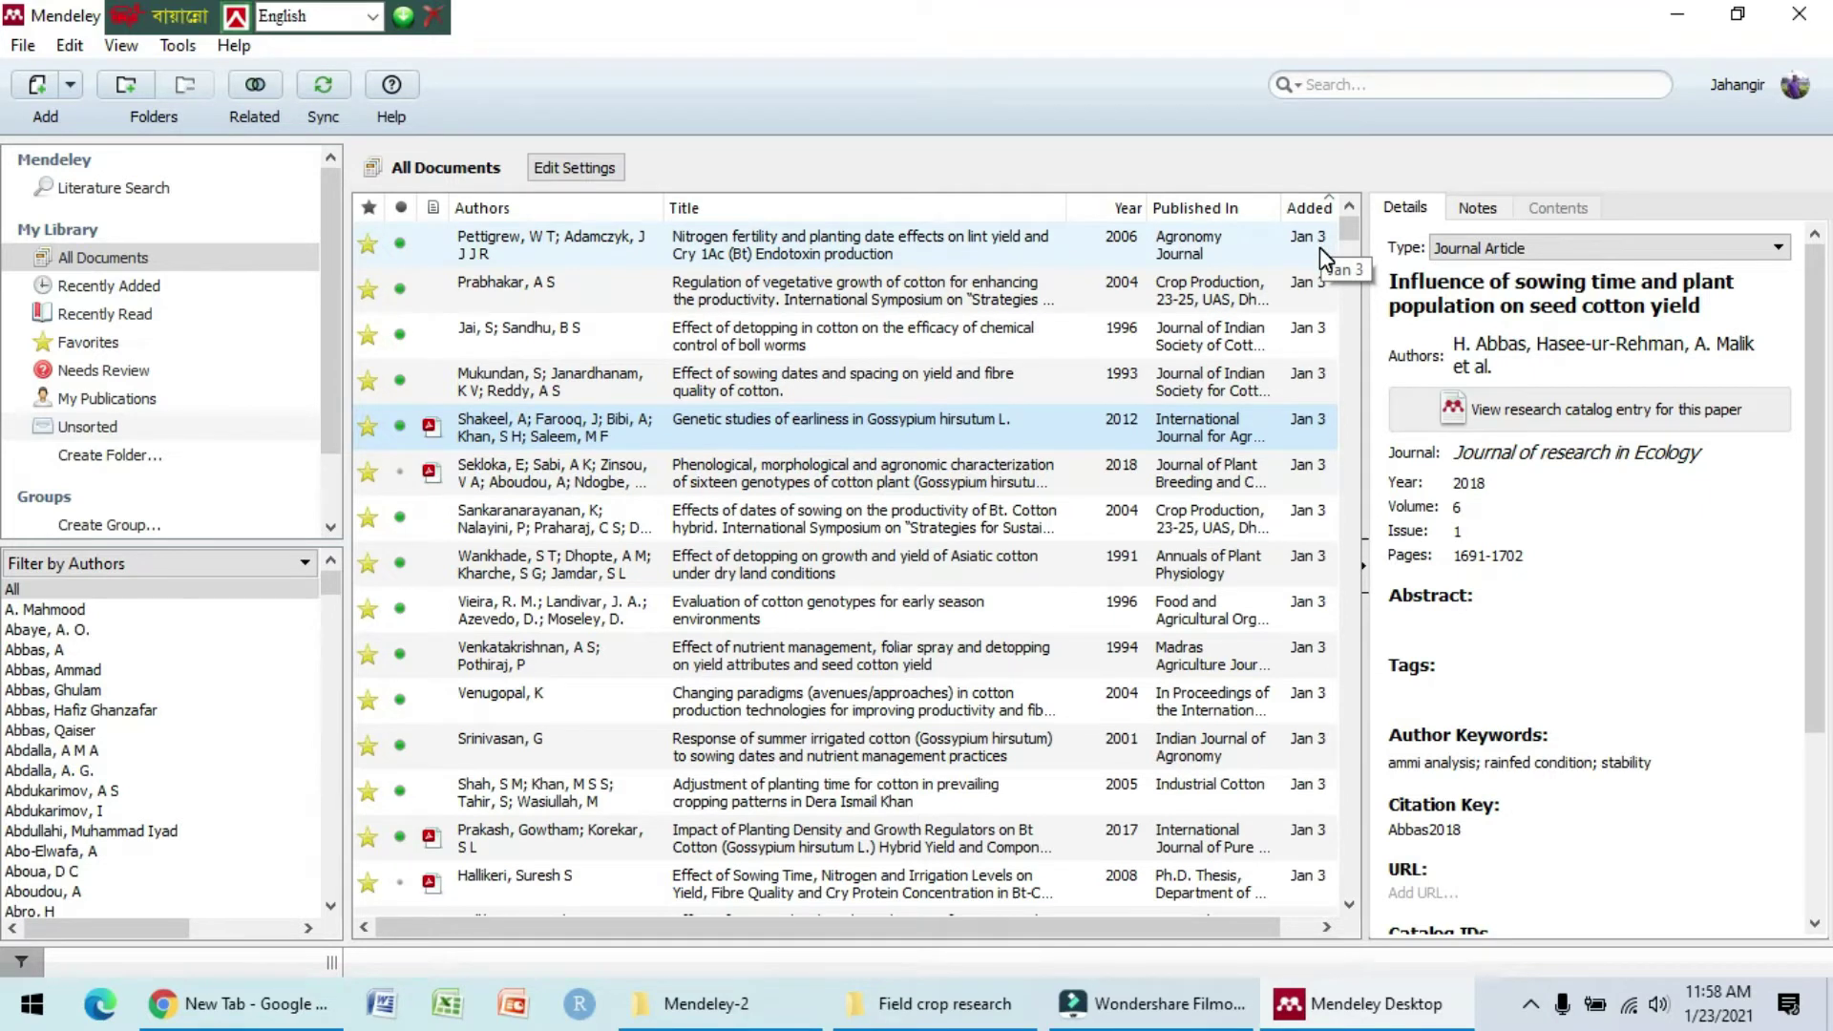
pyautogui.click(1309, 207)
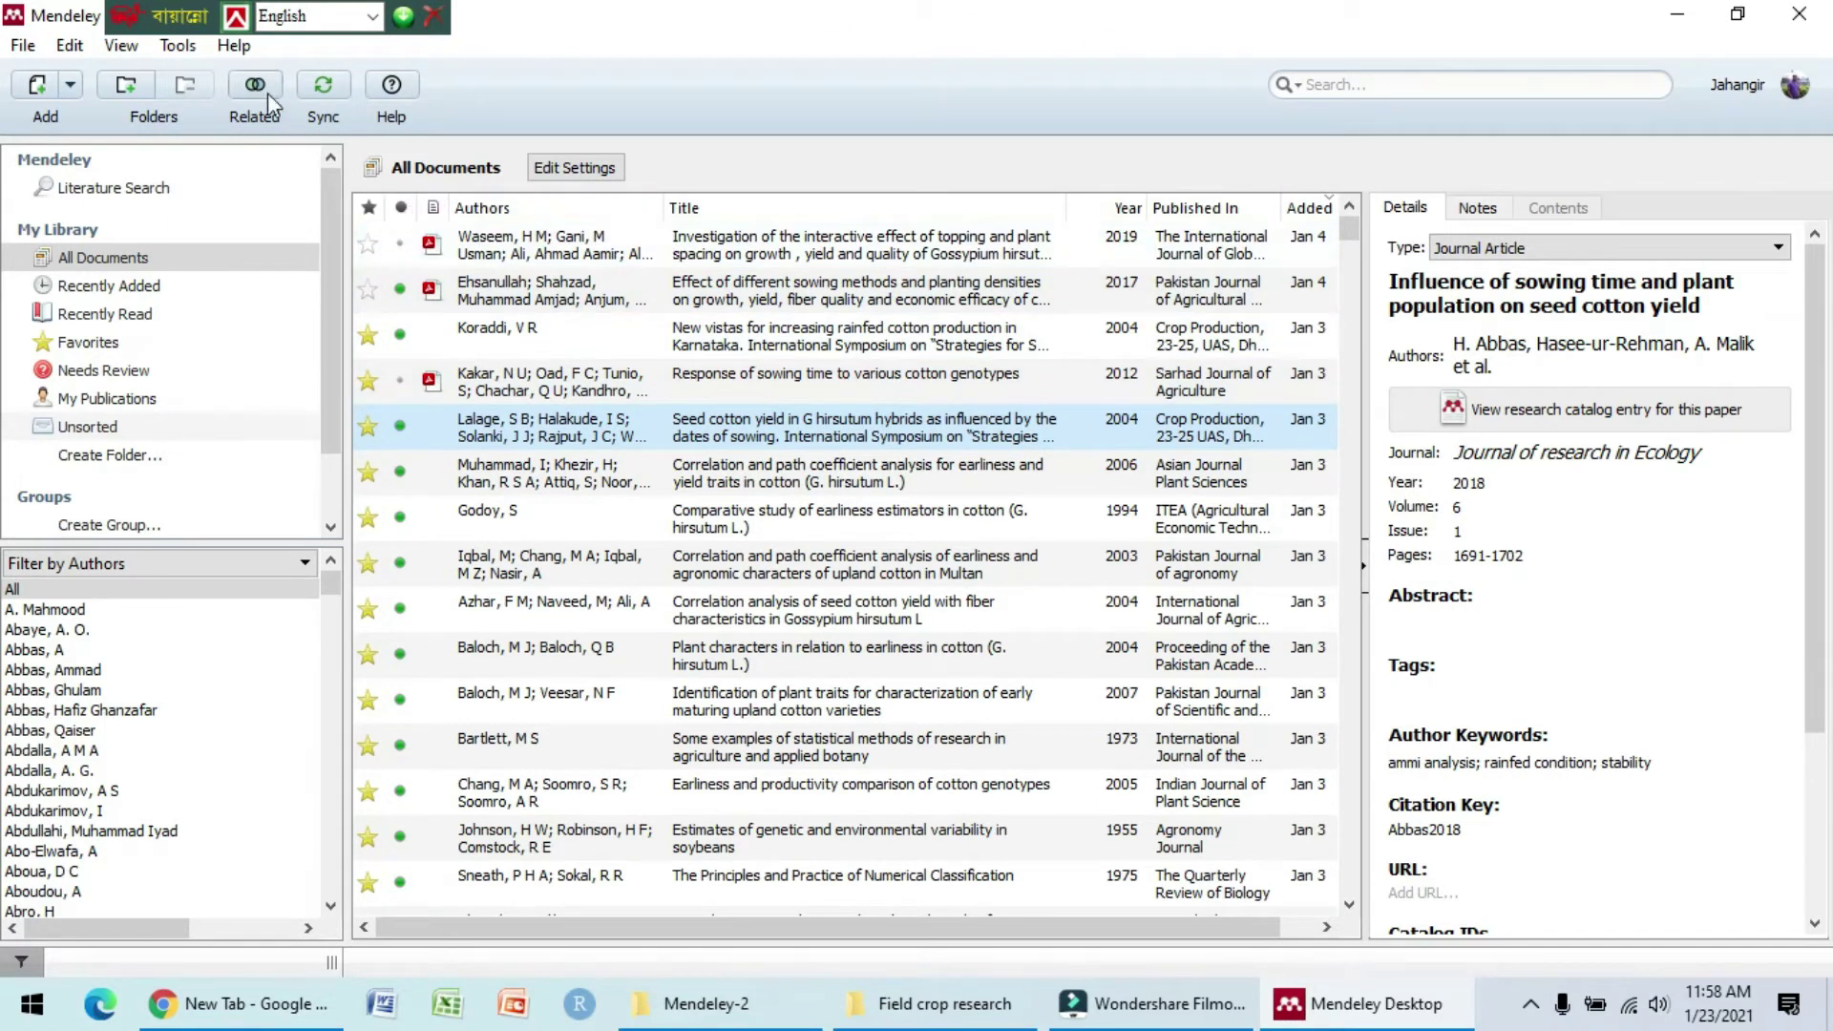
# Step: Set the citation style to American Political Science Association
pyautogui.click(121, 48)
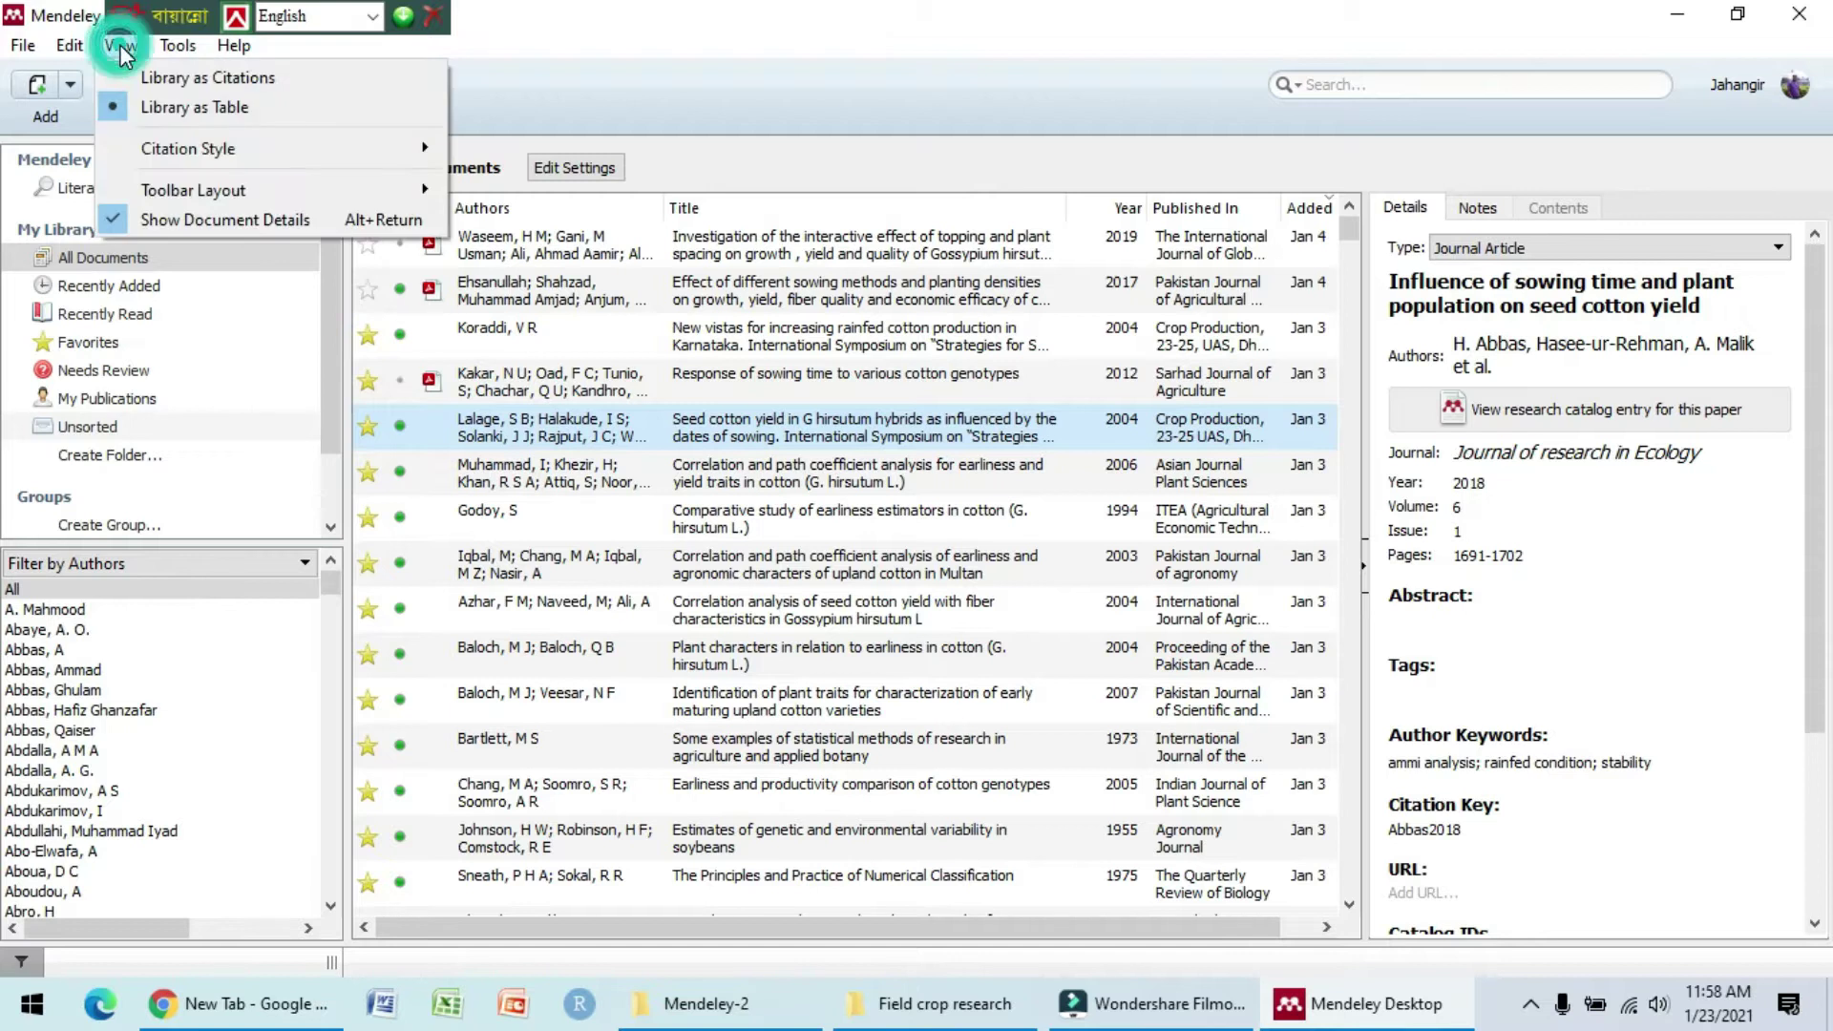
pyautogui.moveTo(211, 156)
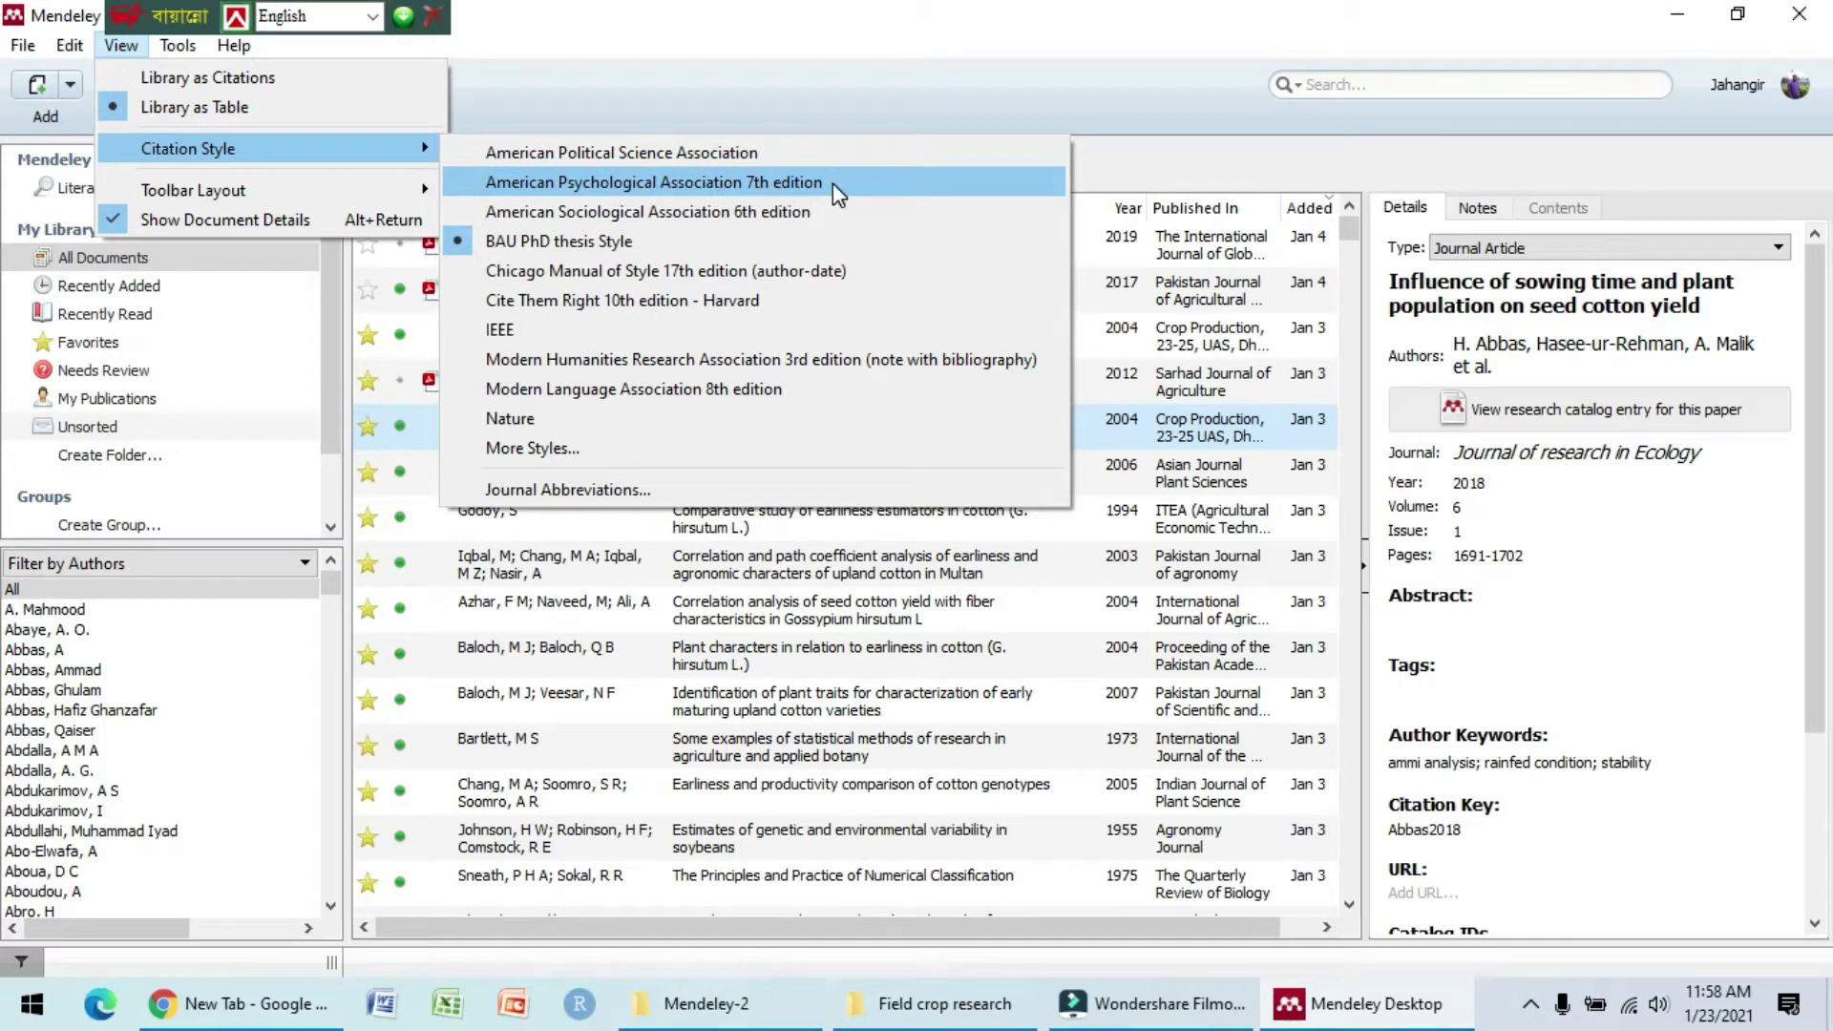
pyautogui.click(604, 152)
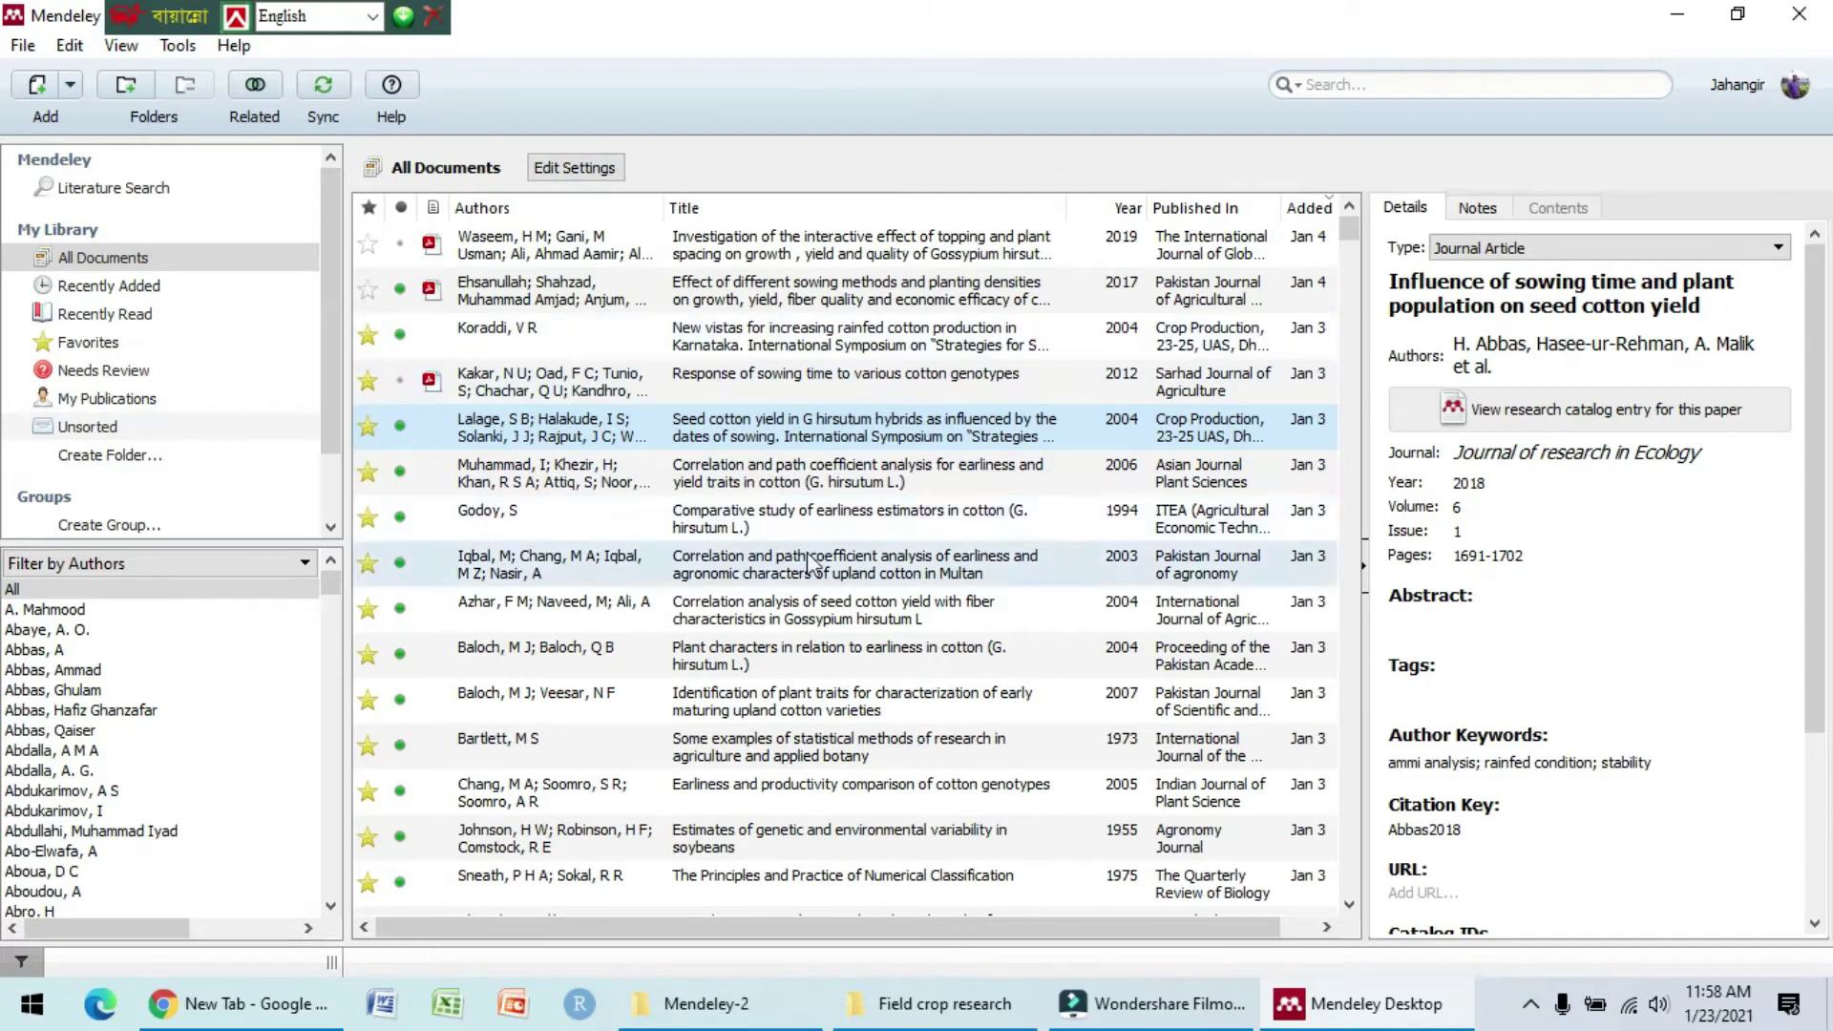
# Step: Open the full citation styles manager and look through the list of installed styles
pyautogui.click(122, 46)
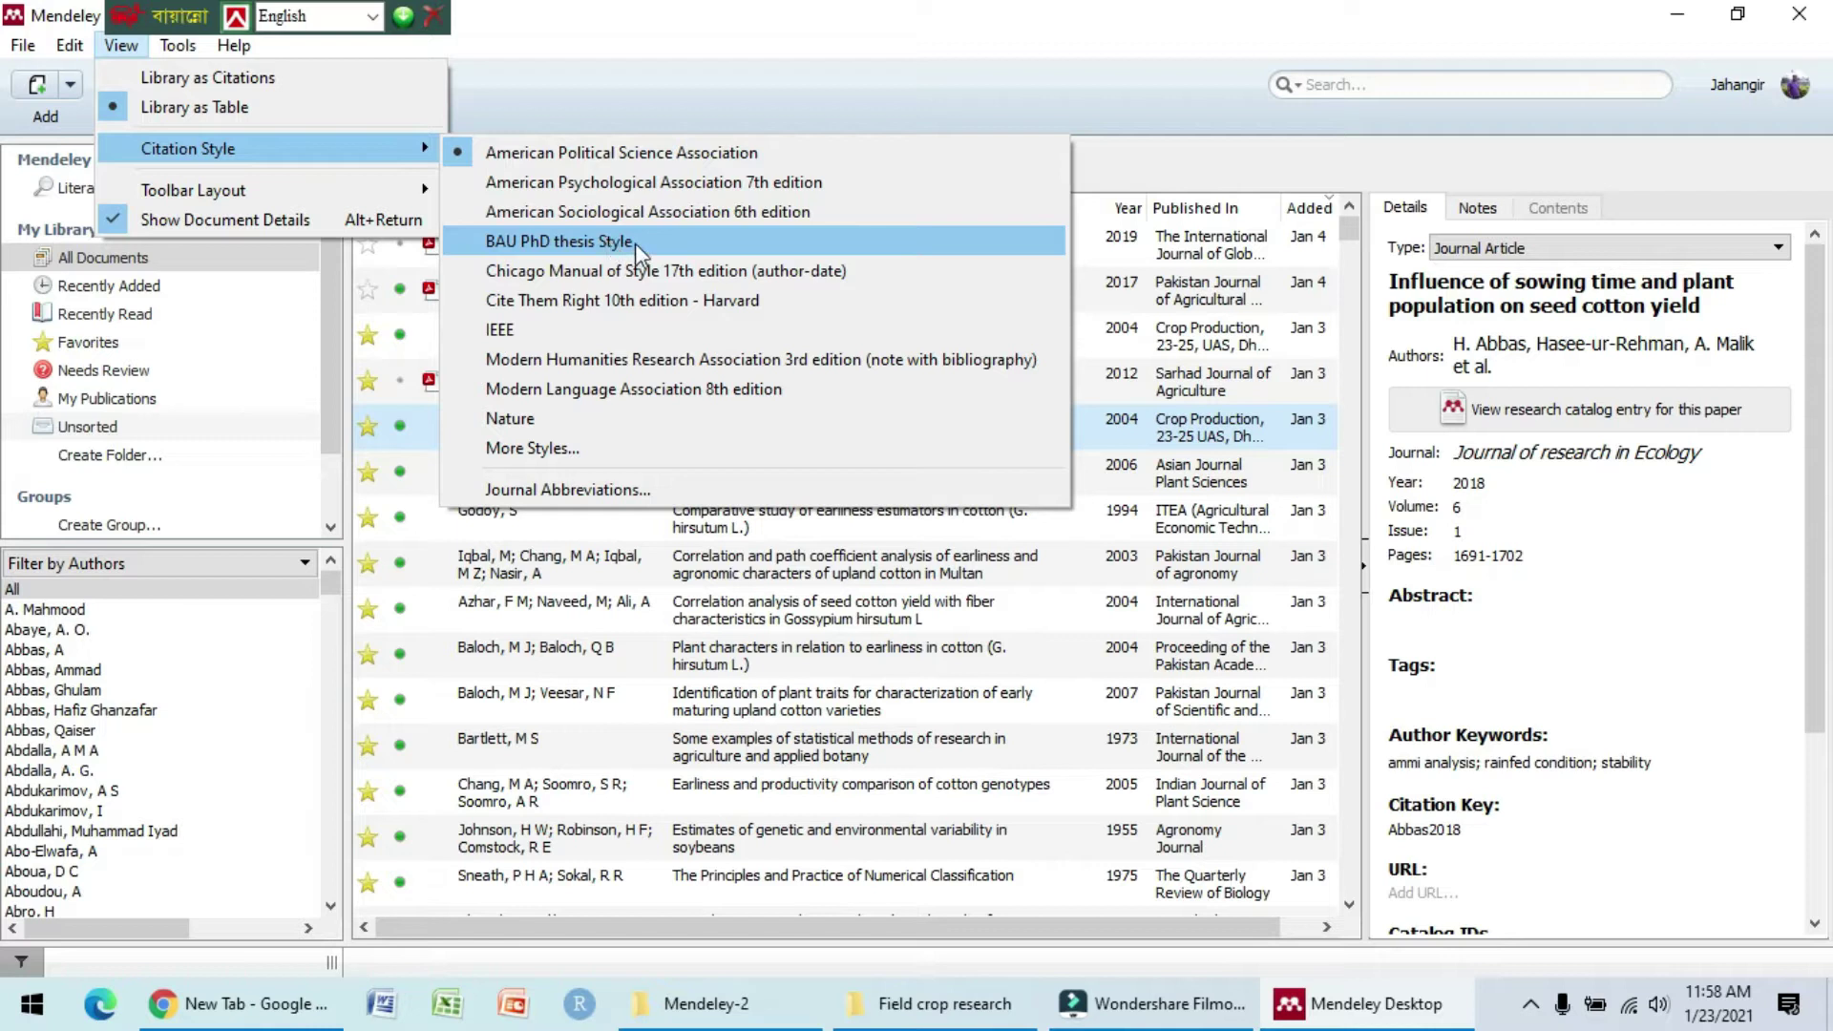
pyautogui.click(584, 449)
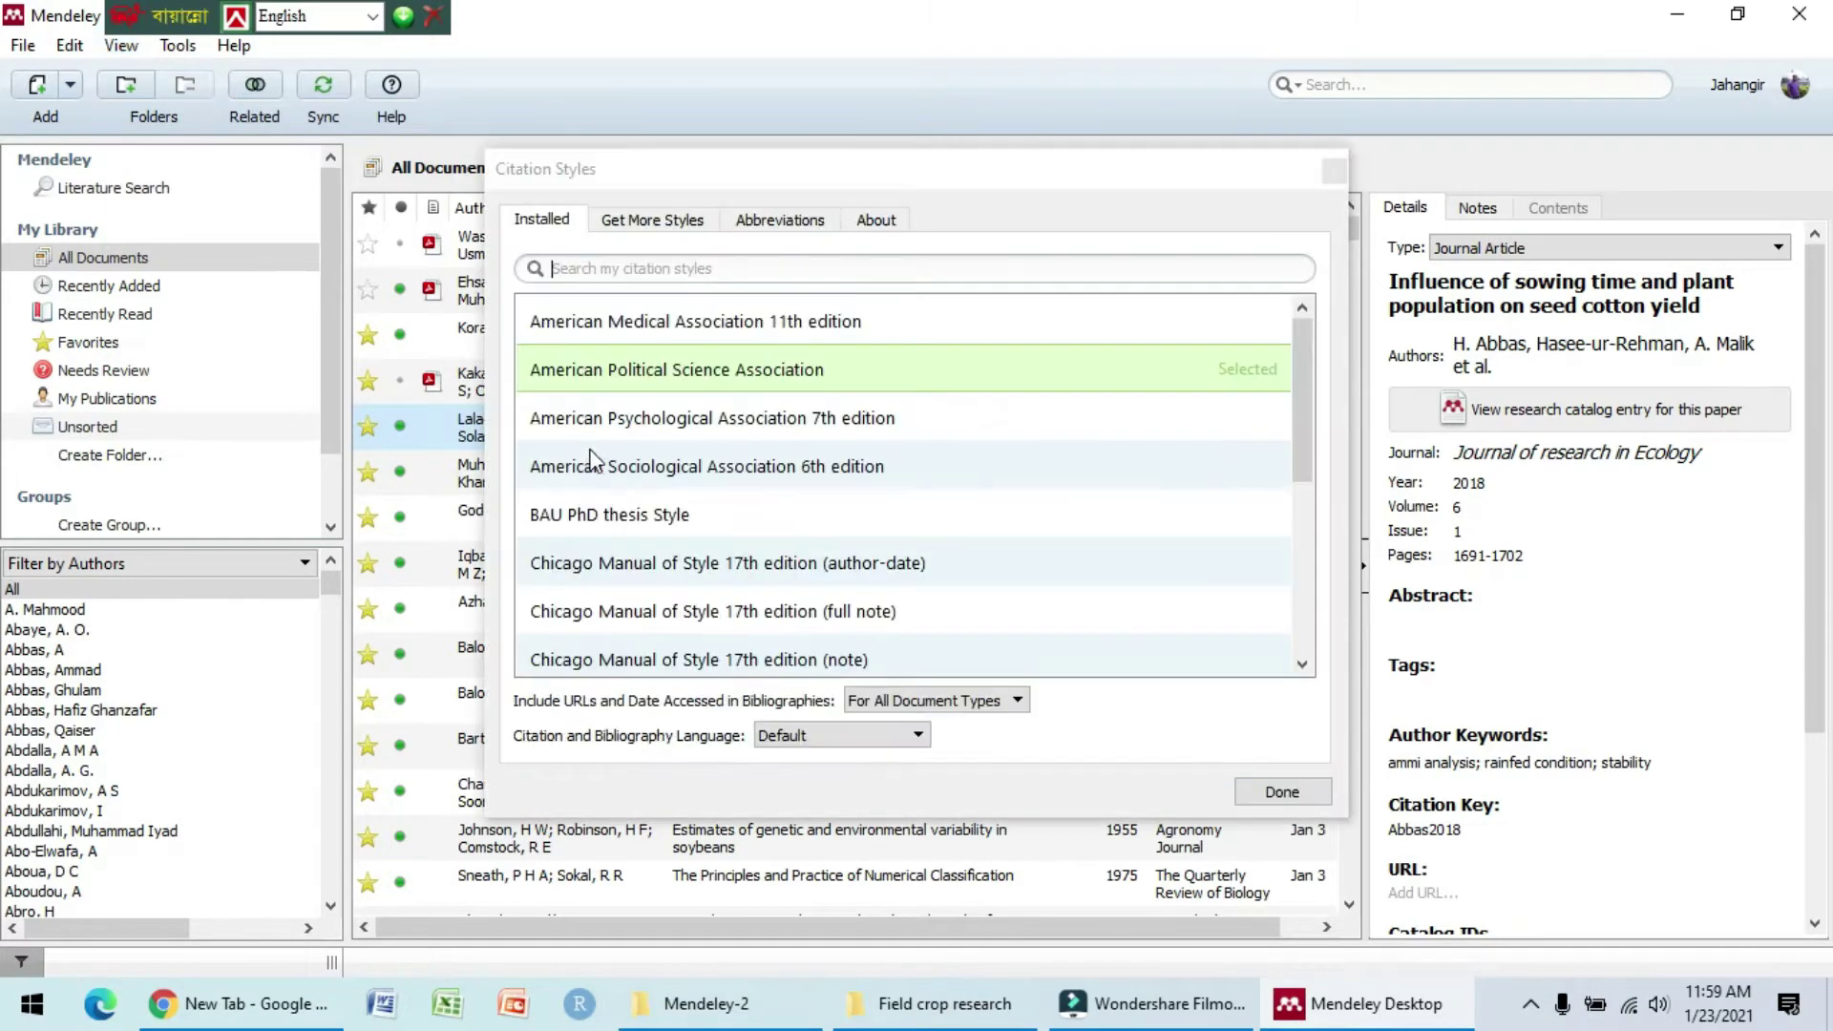
pyautogui.scroll(-5, 726, 502)
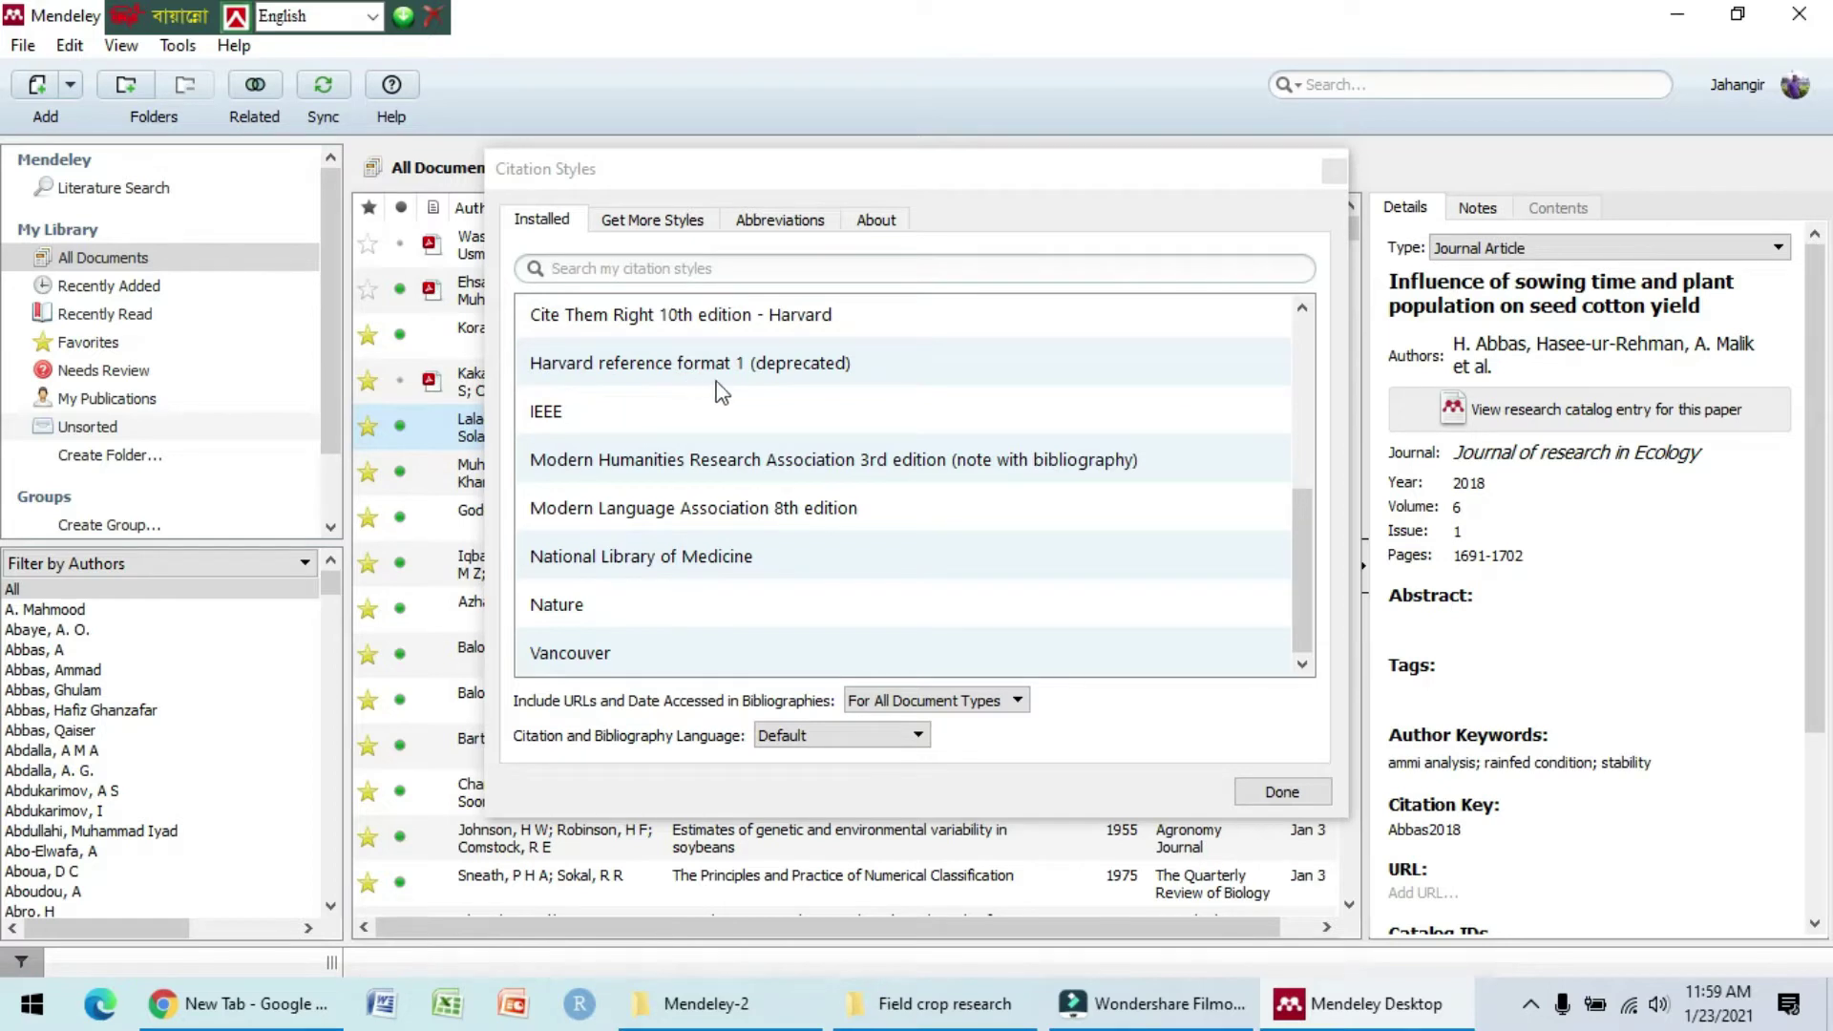
pyautogui.scroll(2, 745, 390)
pyautogui.scroll(1, 746, 389)
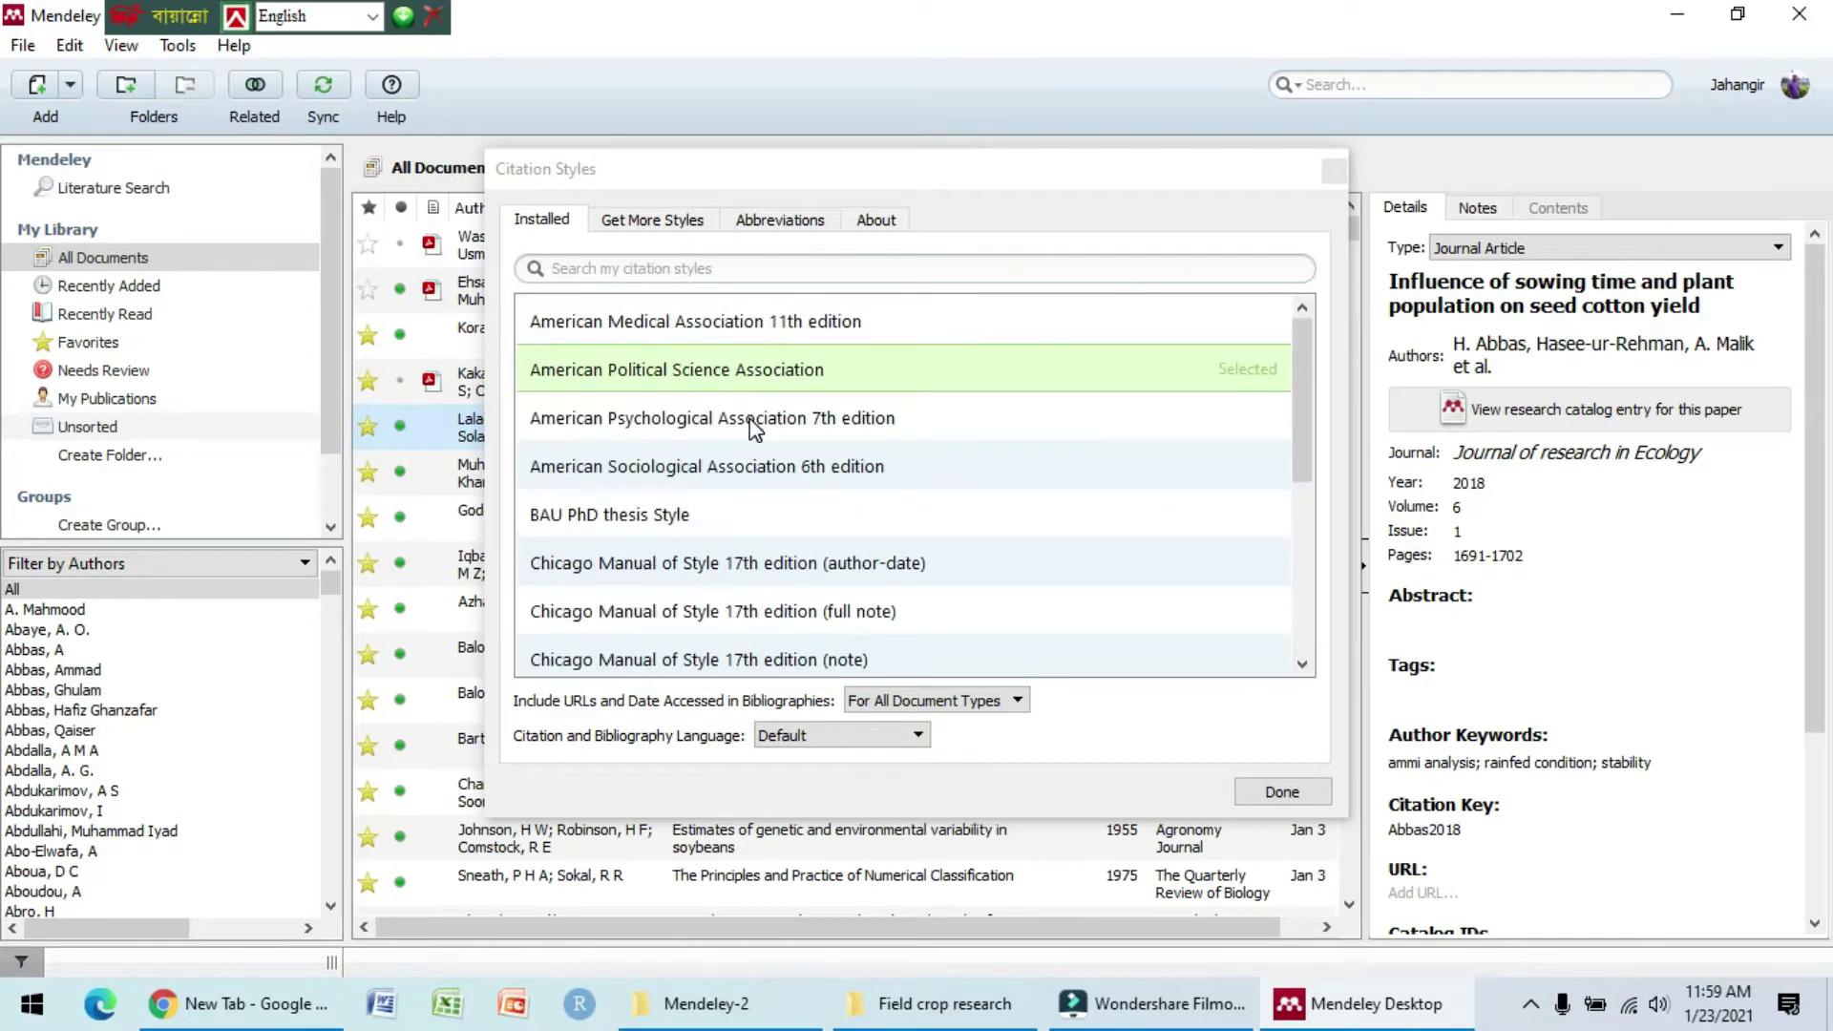
# Step: Make BAU PhD thesis Style the citation style, close the styles manager and check the selection among the available citation styles
pyautogui.click(651, 518)
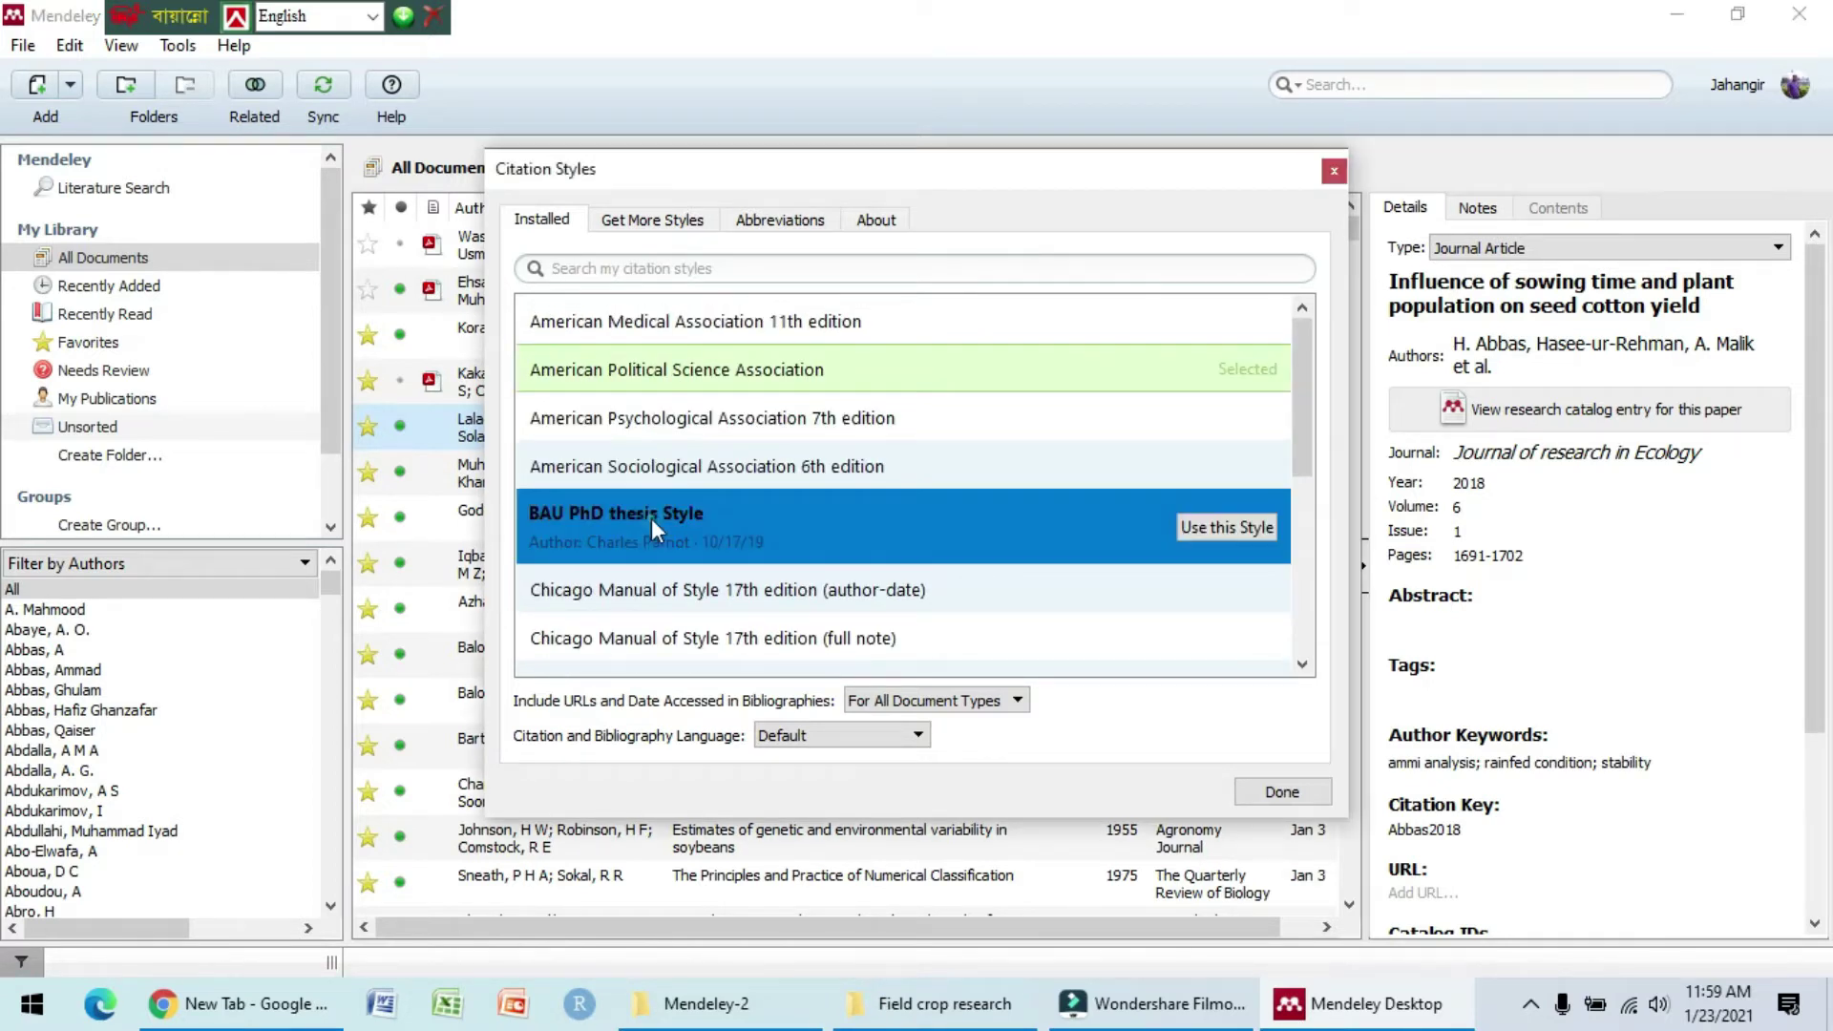
pyautogui.click(1228, 527)
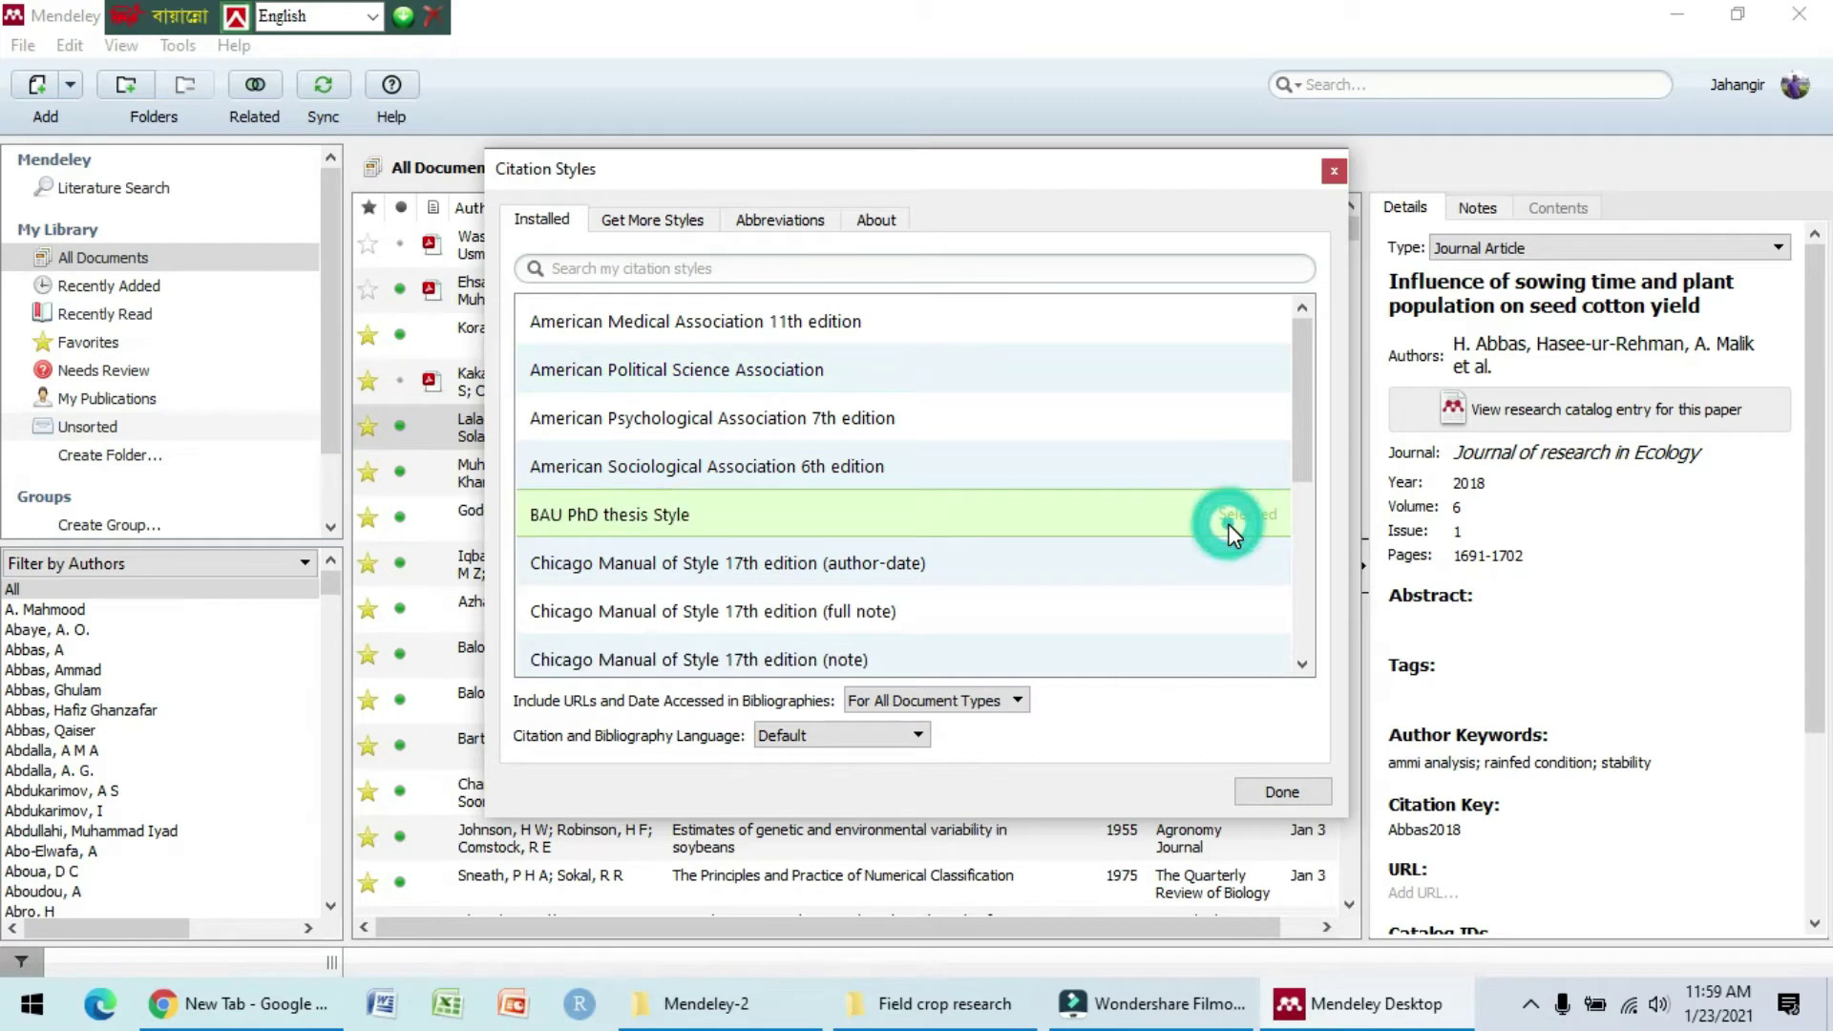
pyautogui.click(1282, 791)
pyautogui.click(120, 45)
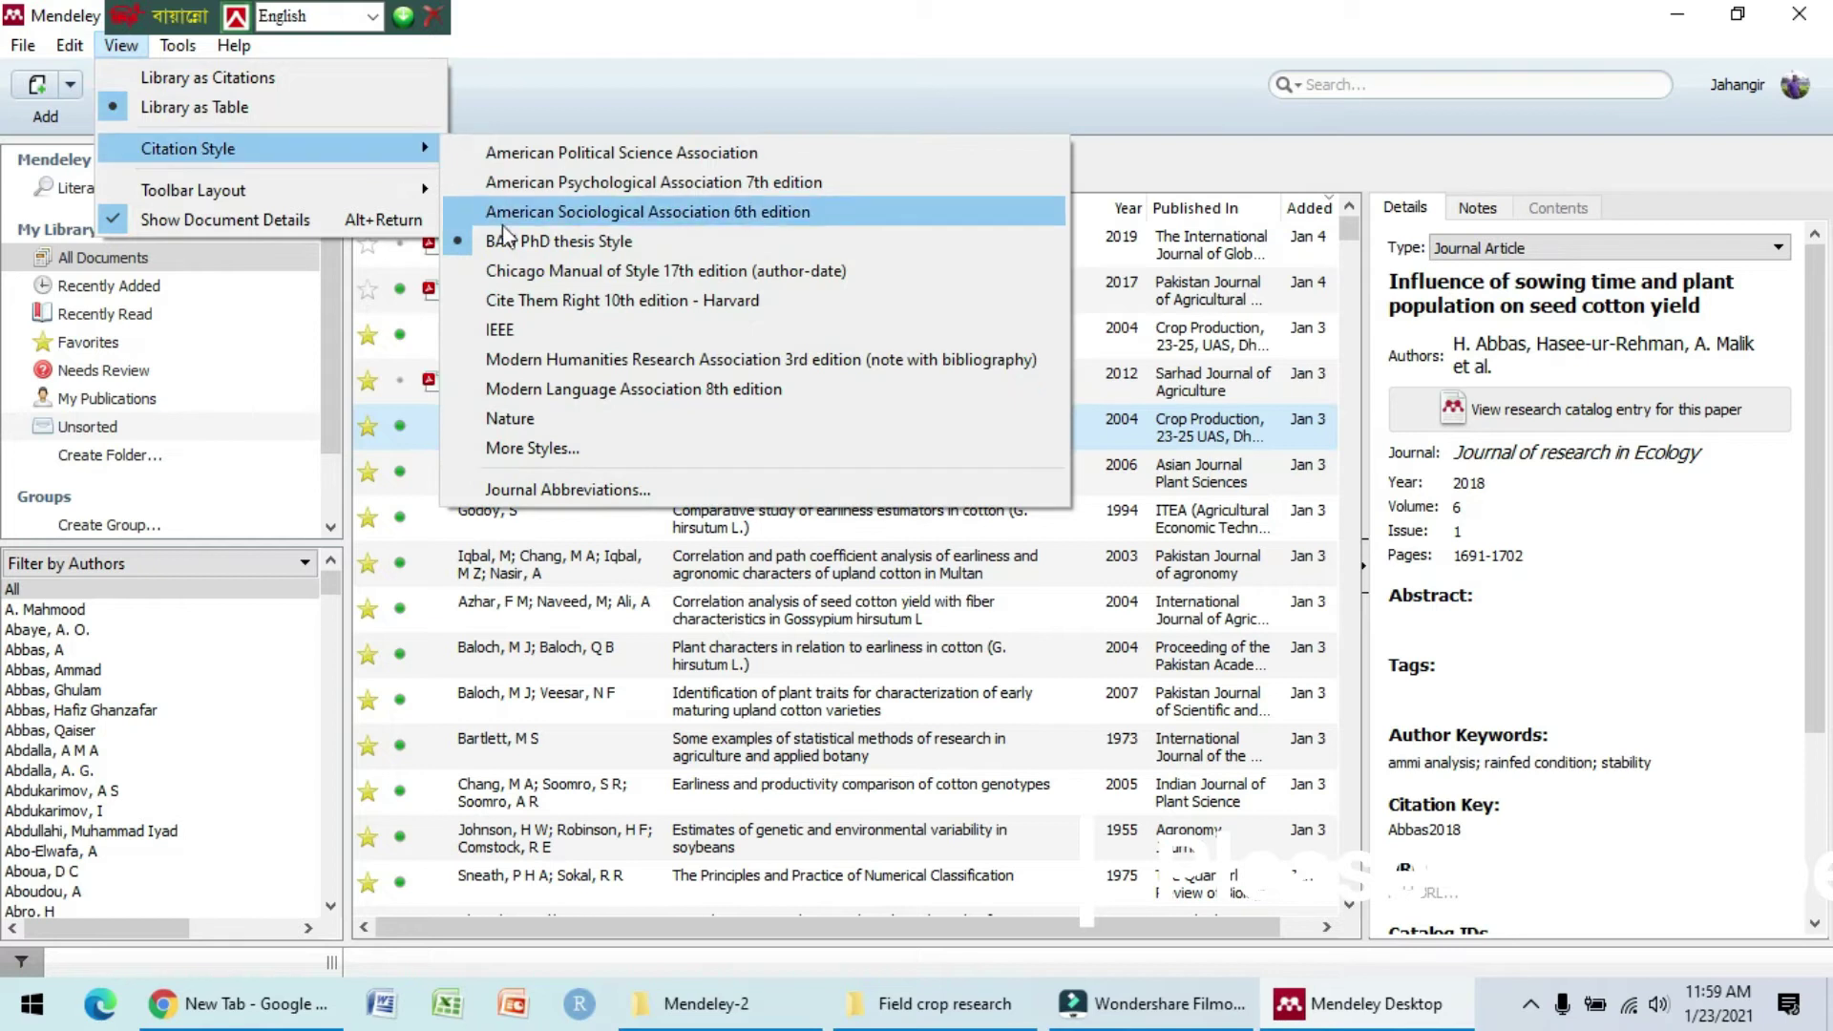
pyautogui.moveTo(177, 48)
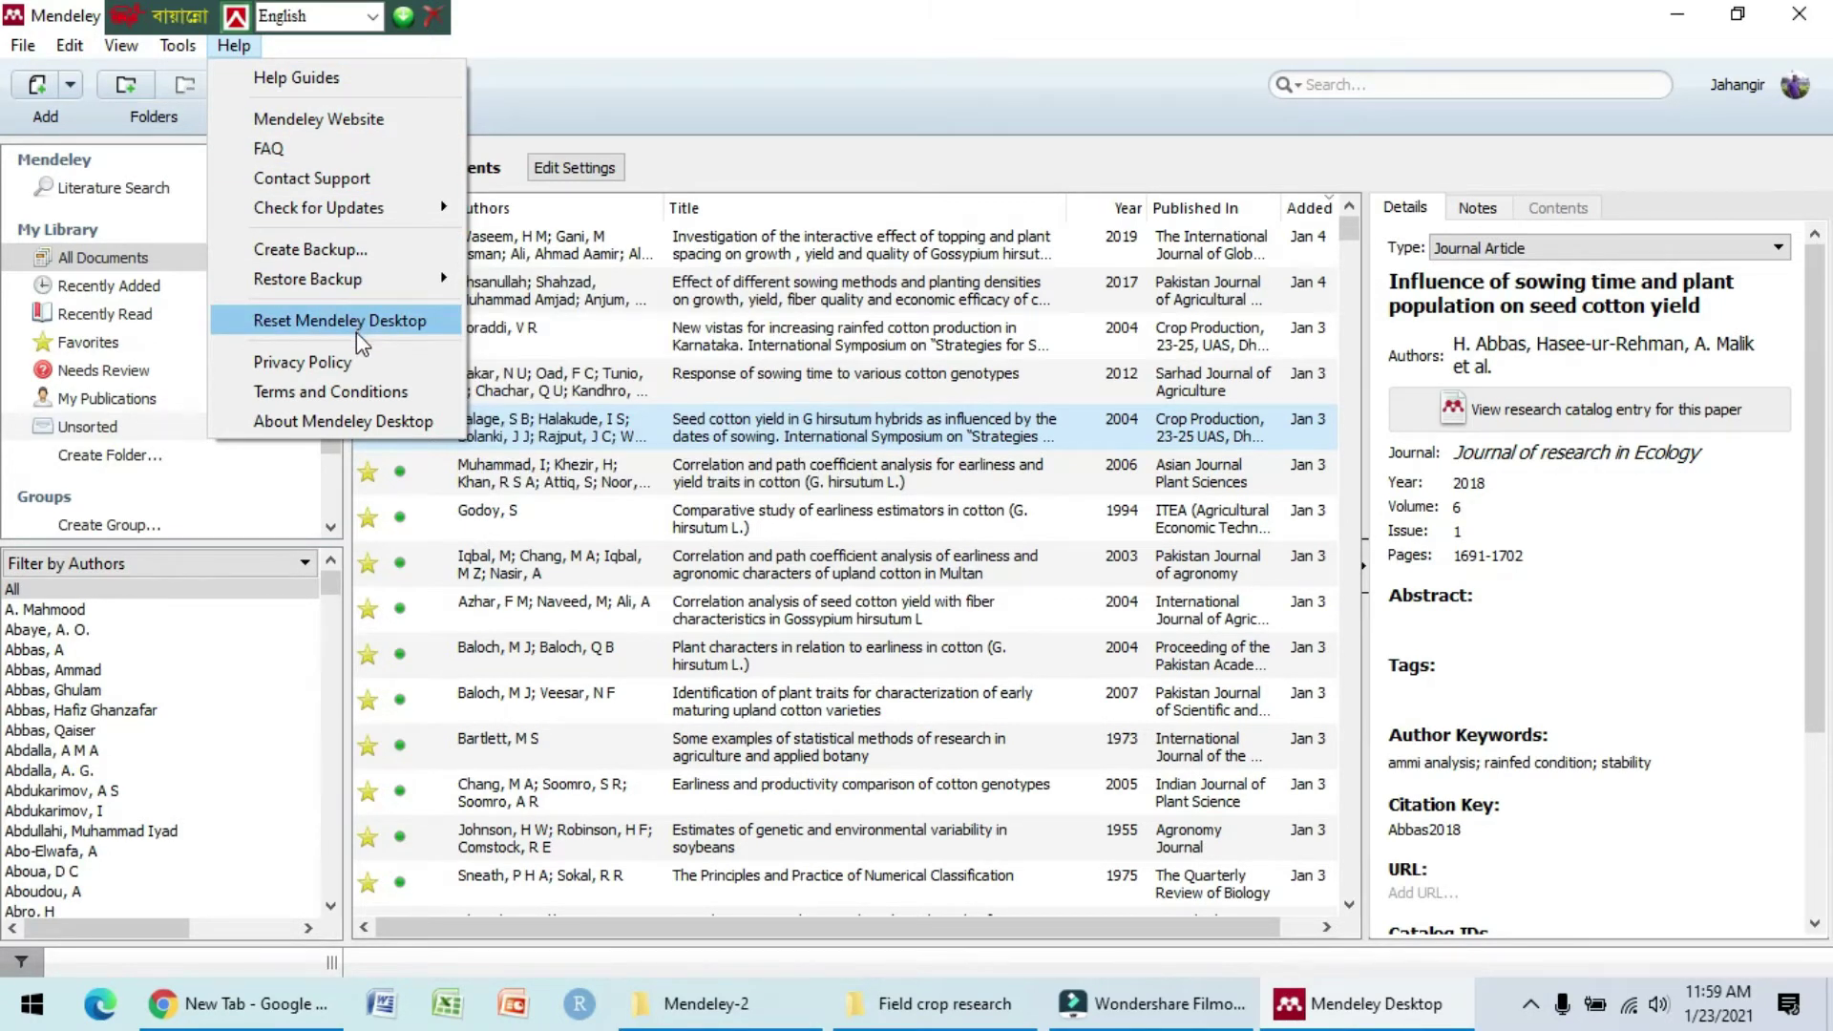
pyautogui.click(580, 37)
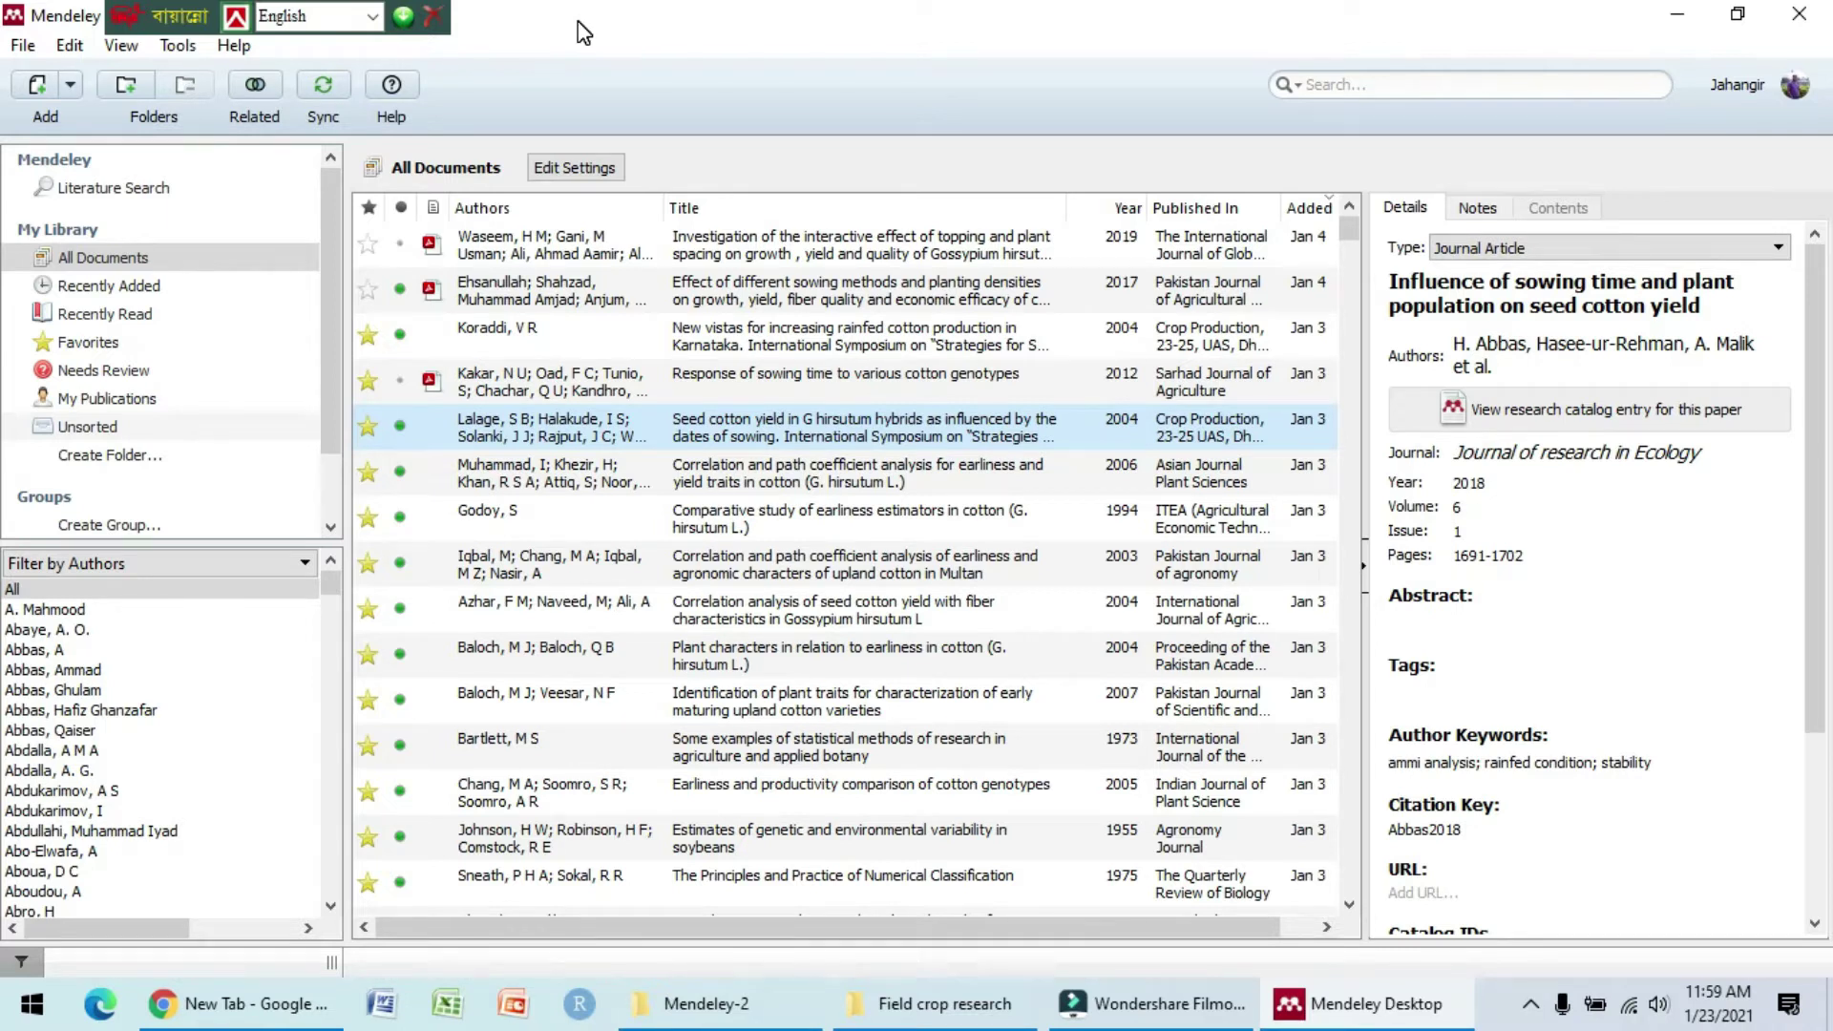
pyautogui.click(177, 46)
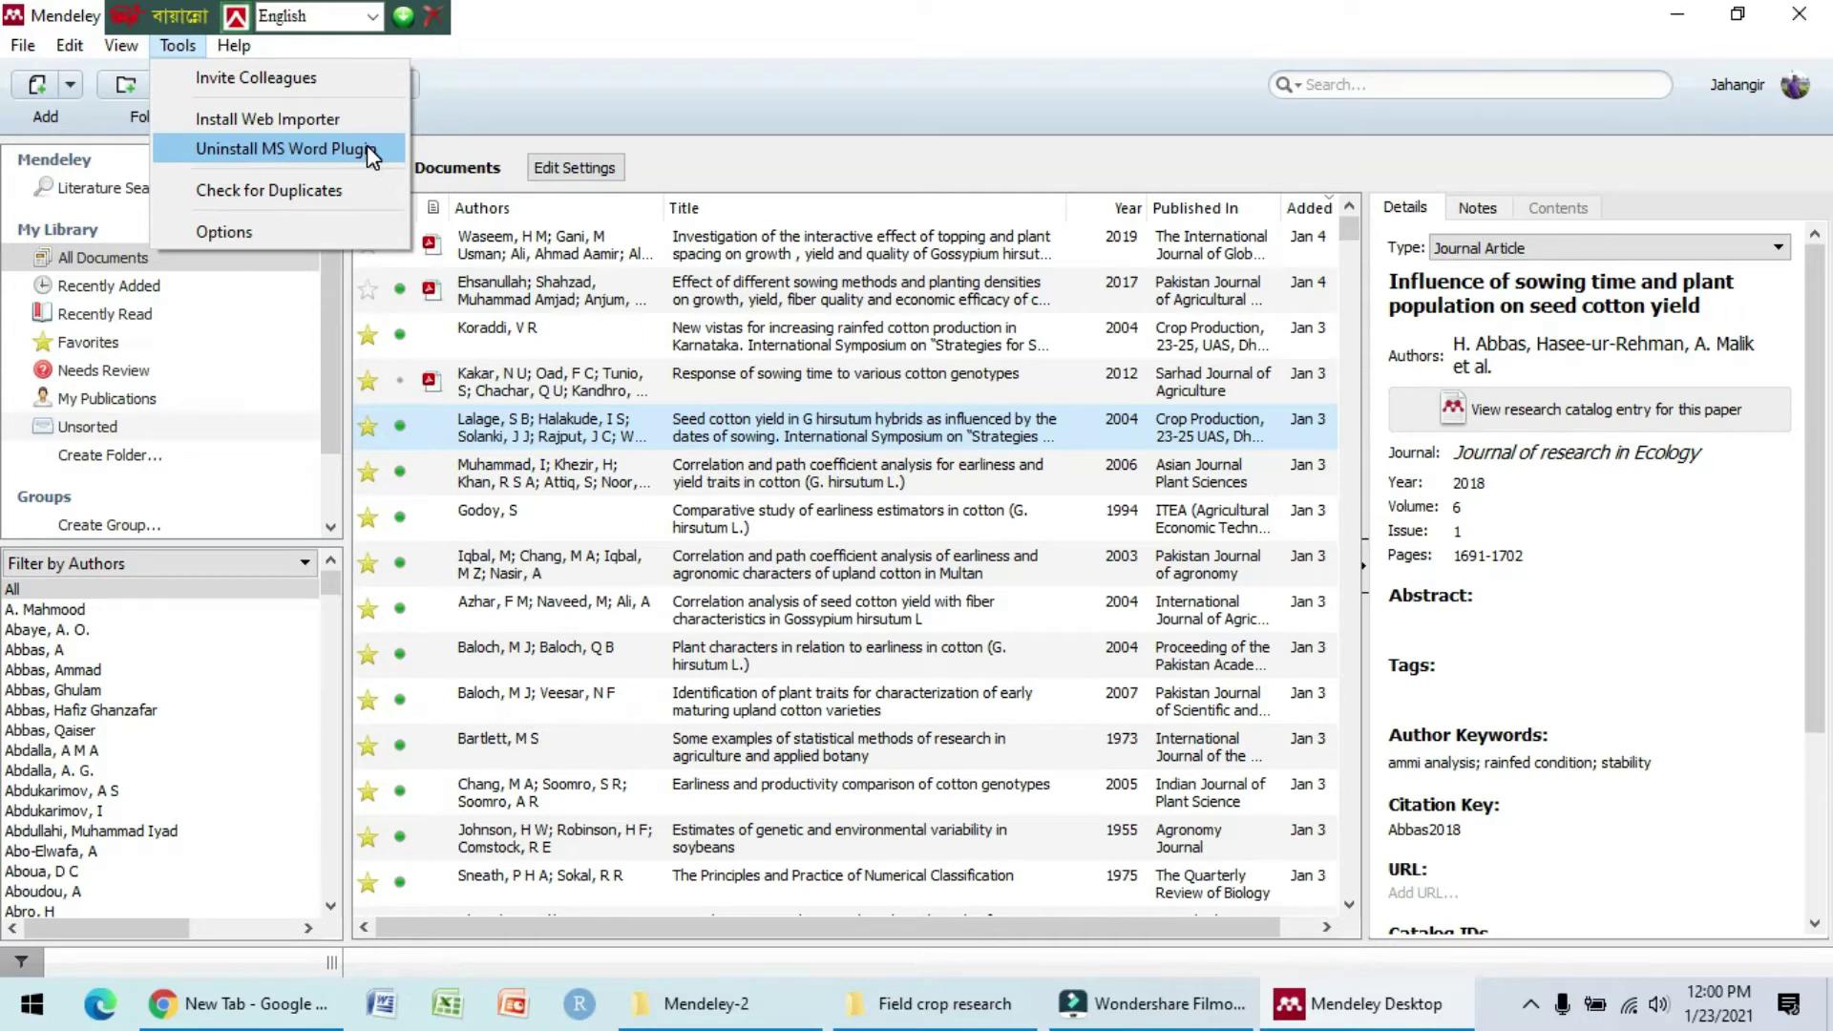
pyautogui.click(679, 35)
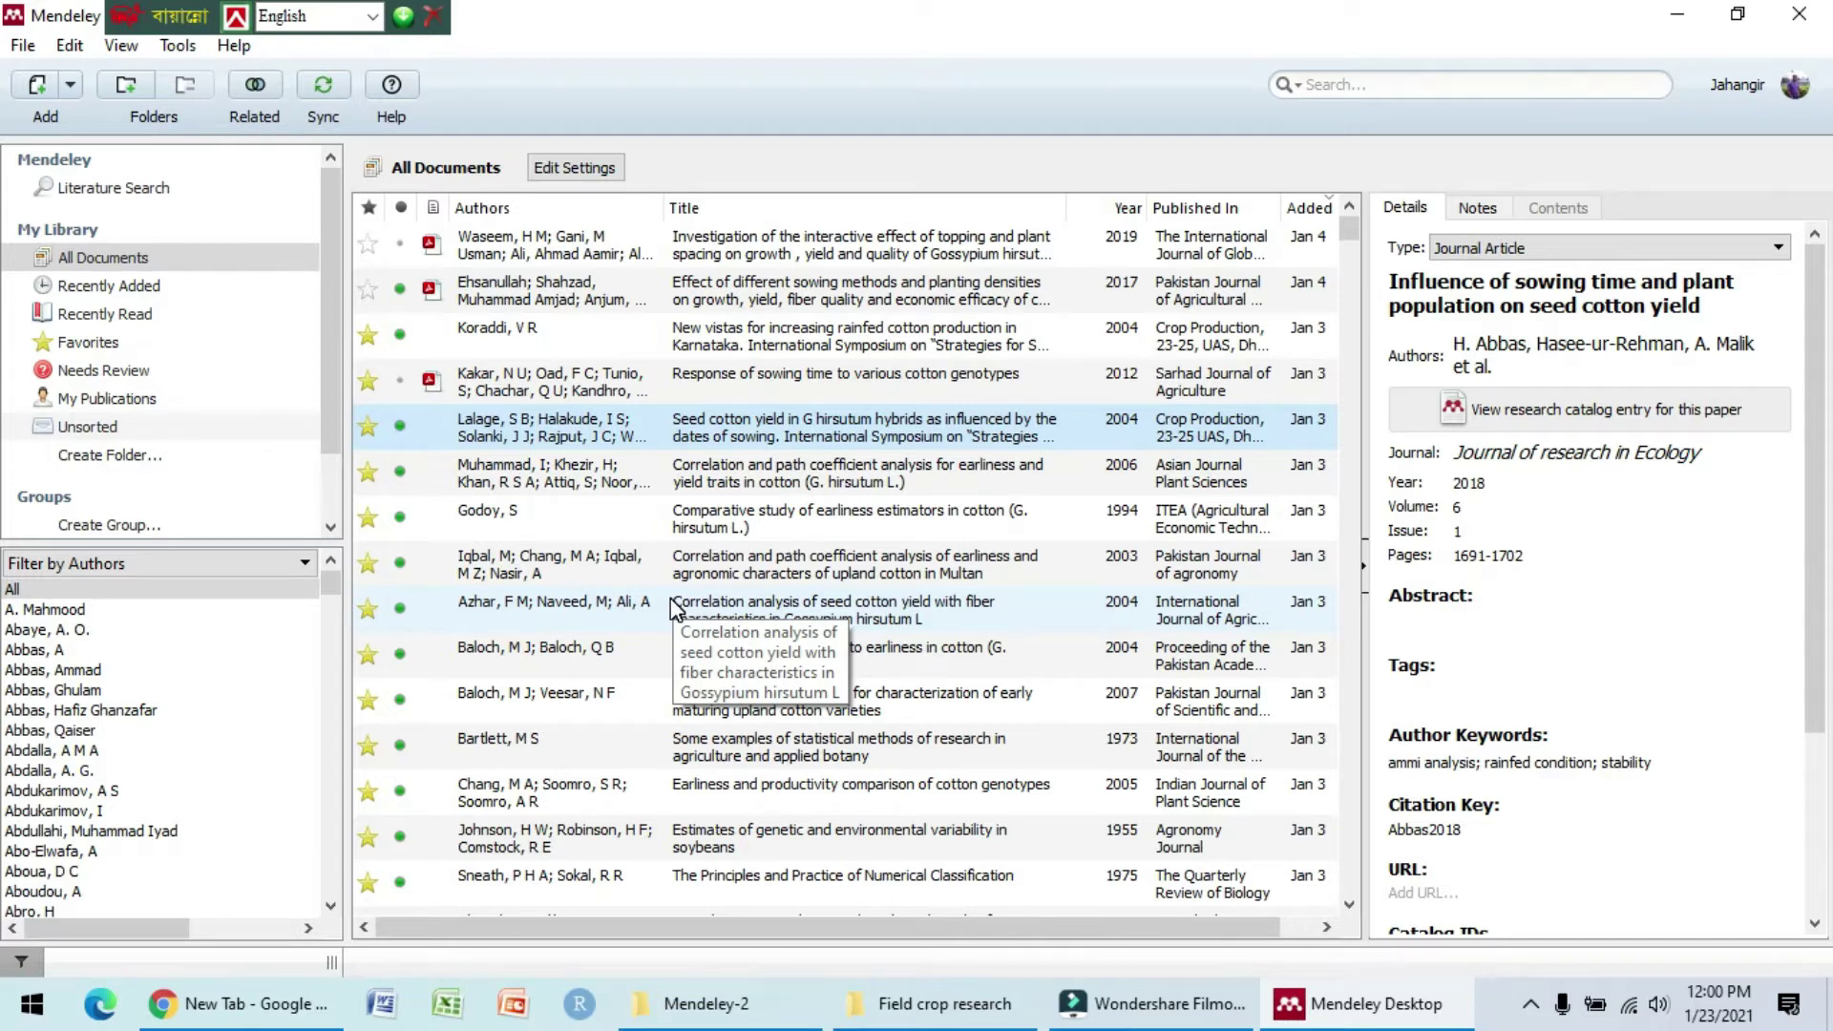
pyautogui.click(23, 46)
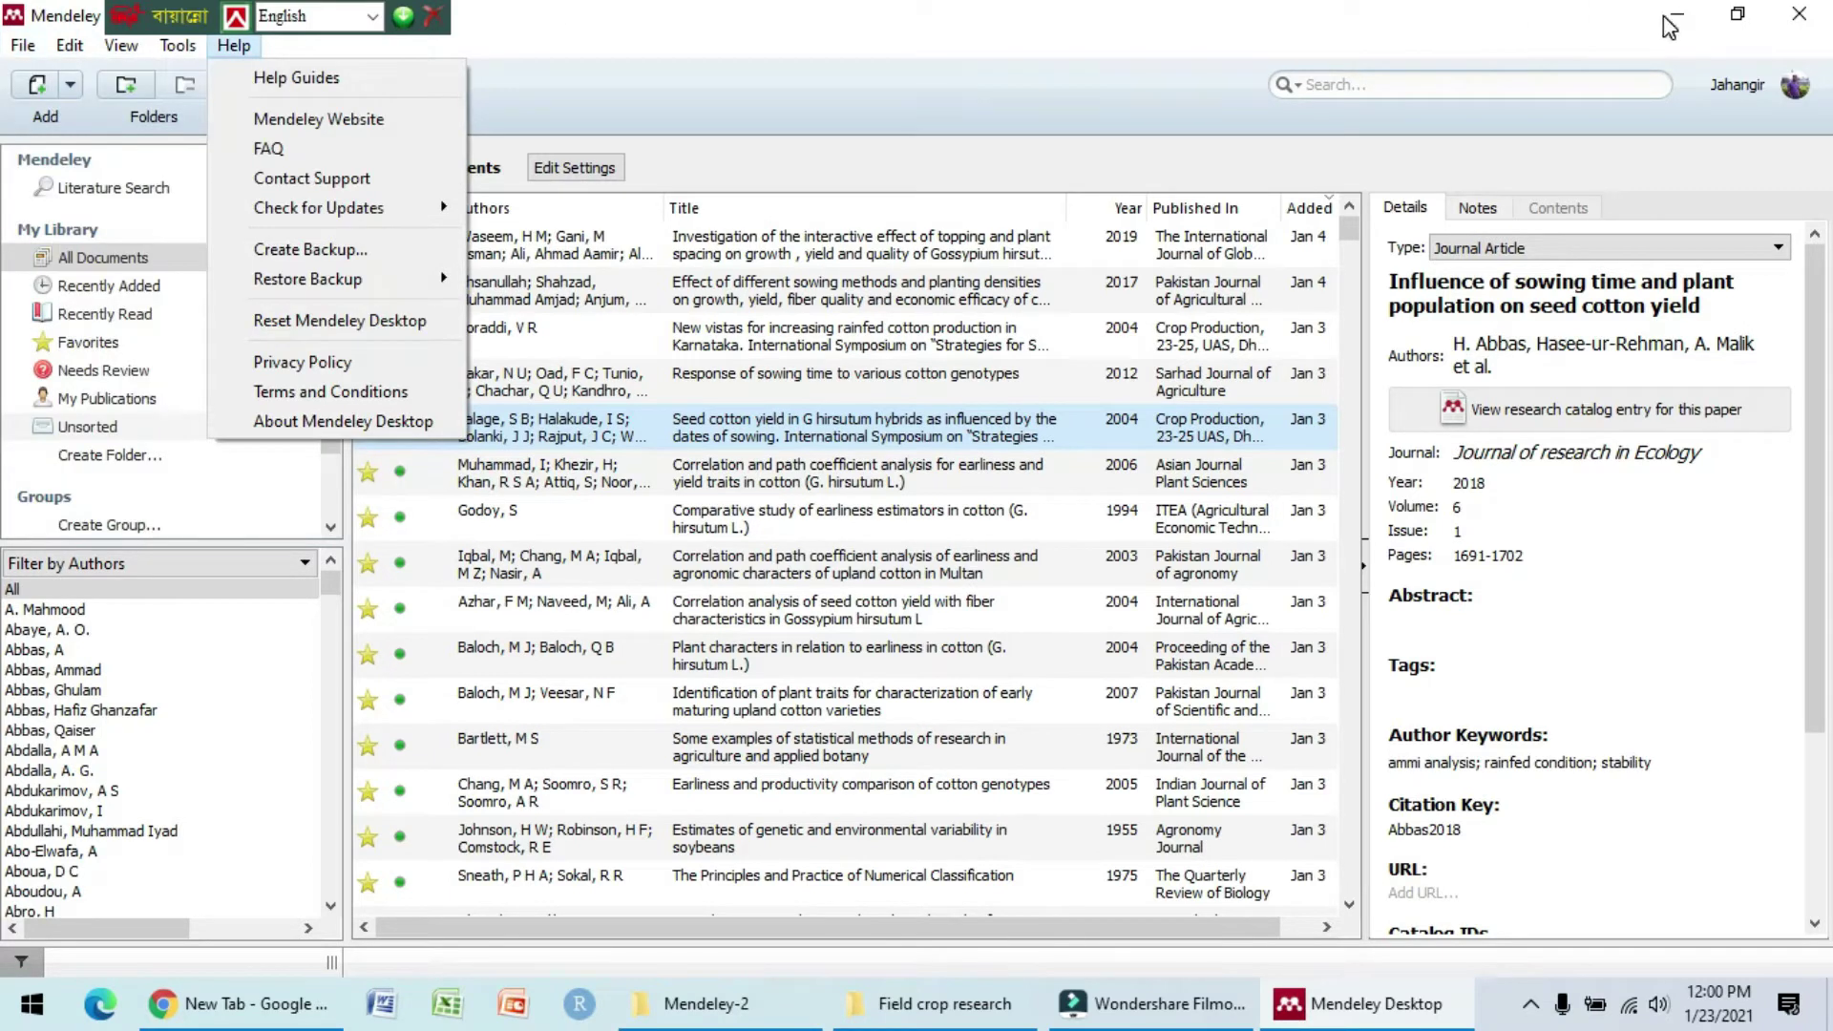
# Step: Switch to Chrome and search Google for "effect of age of seedling and depth tranplantion on rice variety"
pyautogui.click(234, 1014)
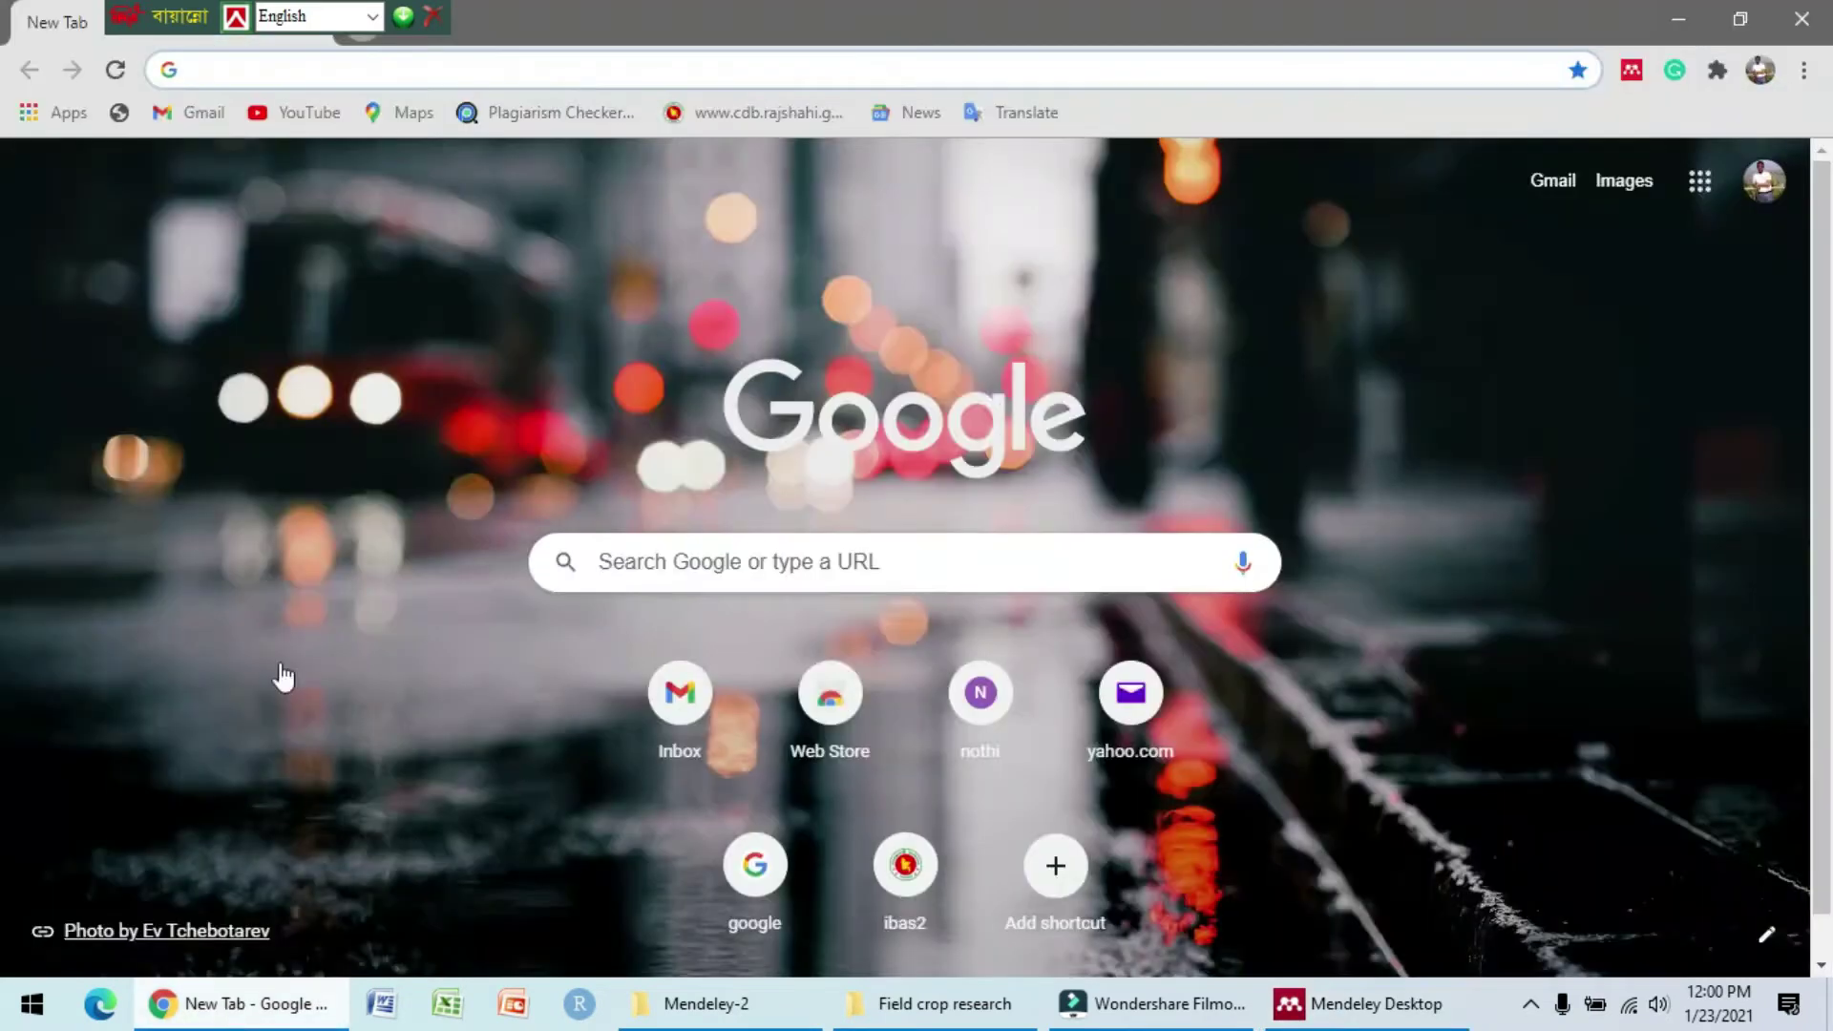
pyautogui.click(374, 69)
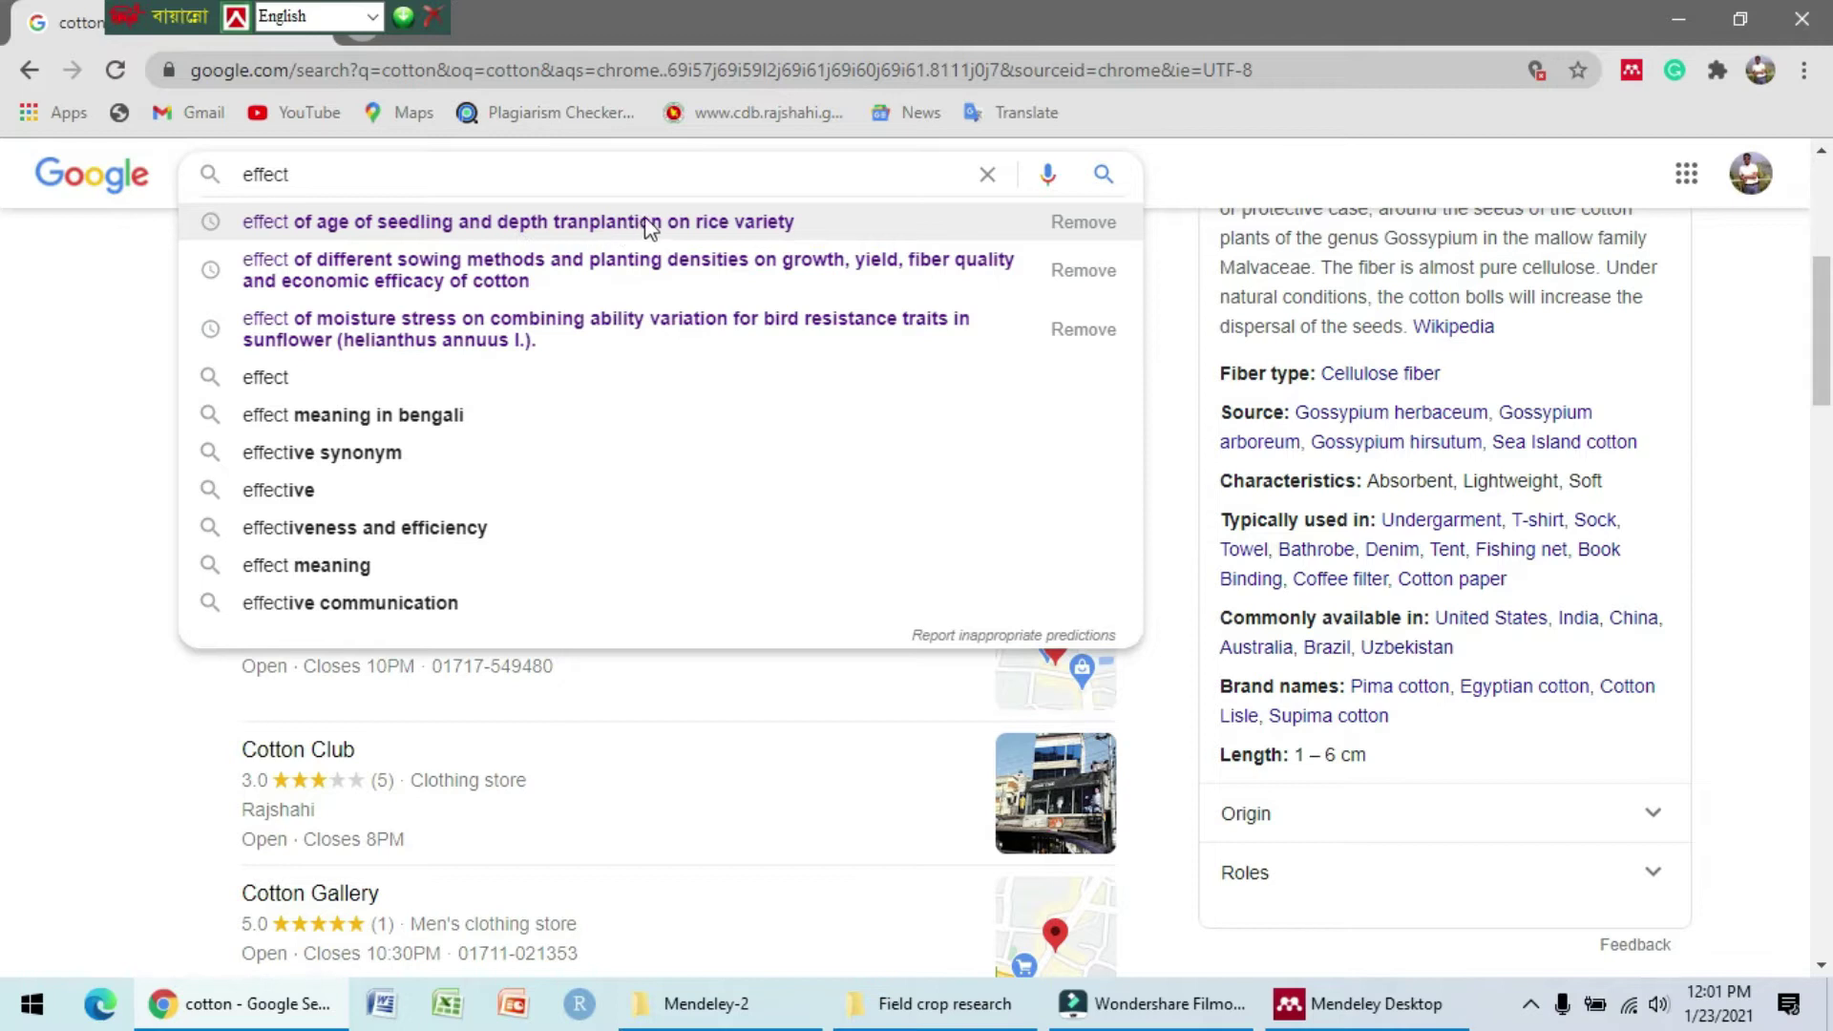
pyautogui.click(693, 222)
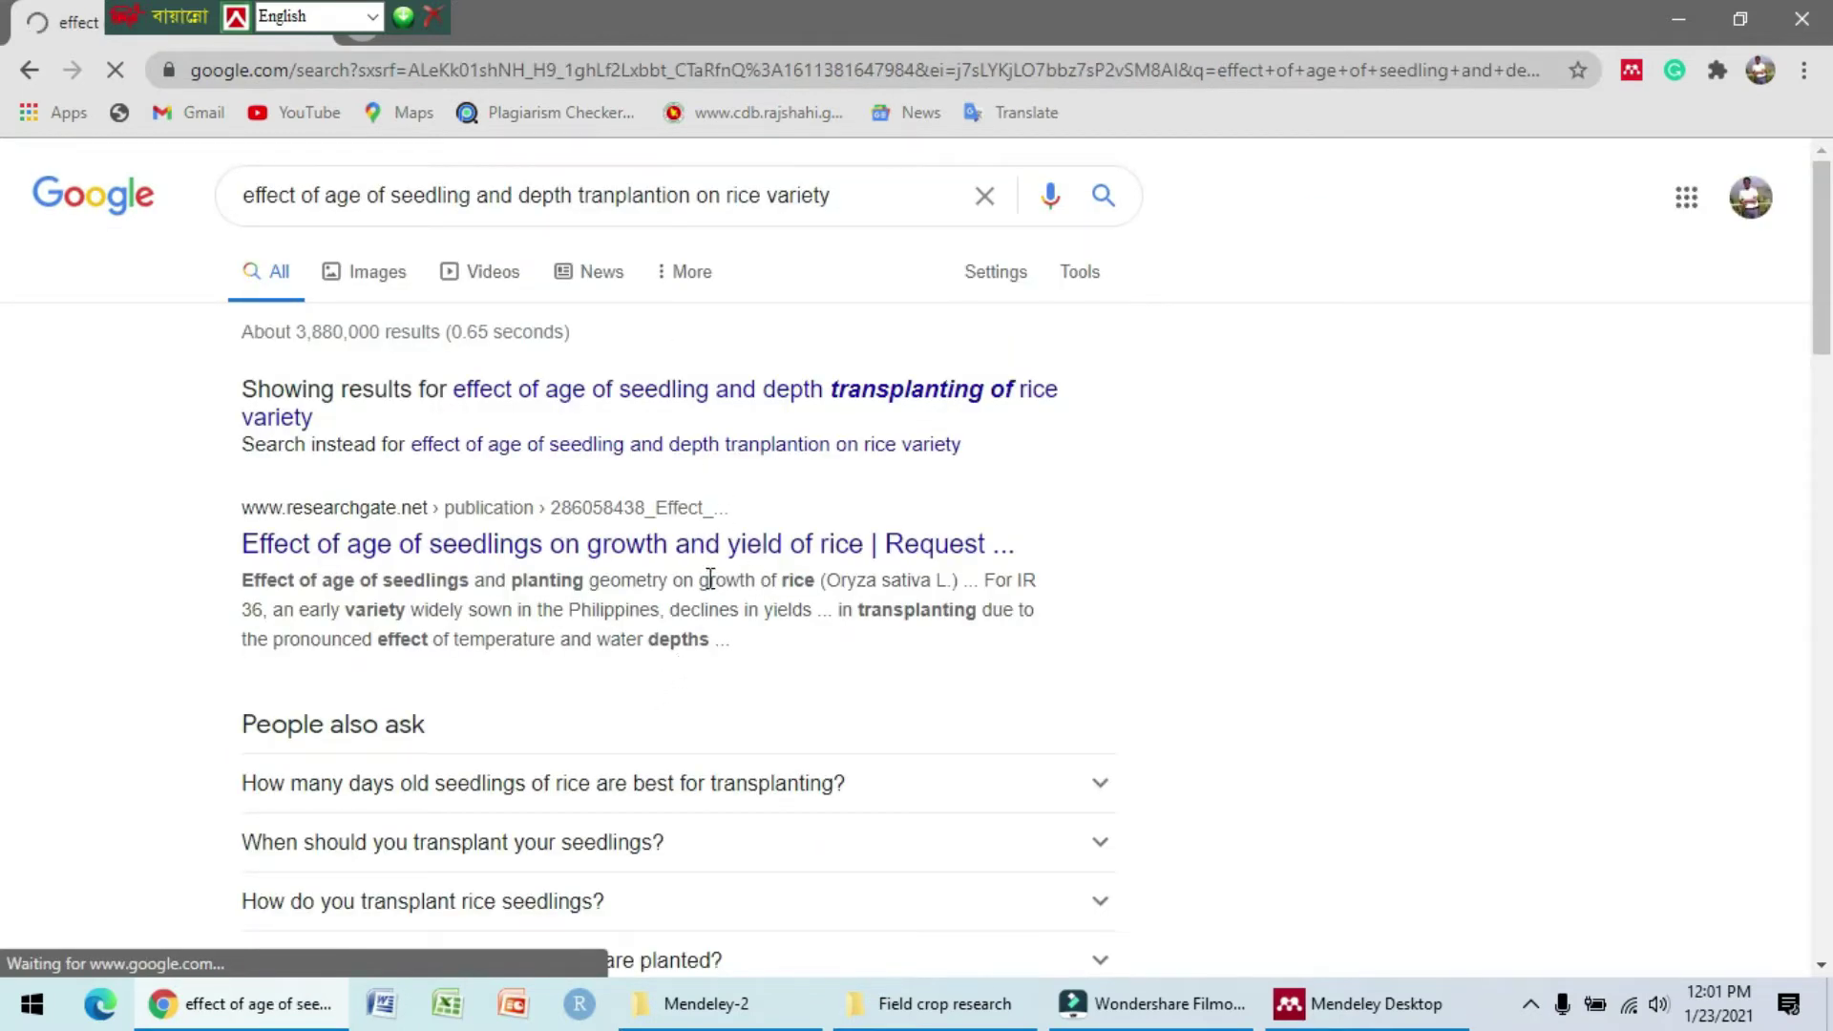
# Step: Open the ResearchGate article "Study of Age of Seedlings at Transplanting" from the results and download its full-text PDF
pyautogui.scroll(-6, 707, 572)
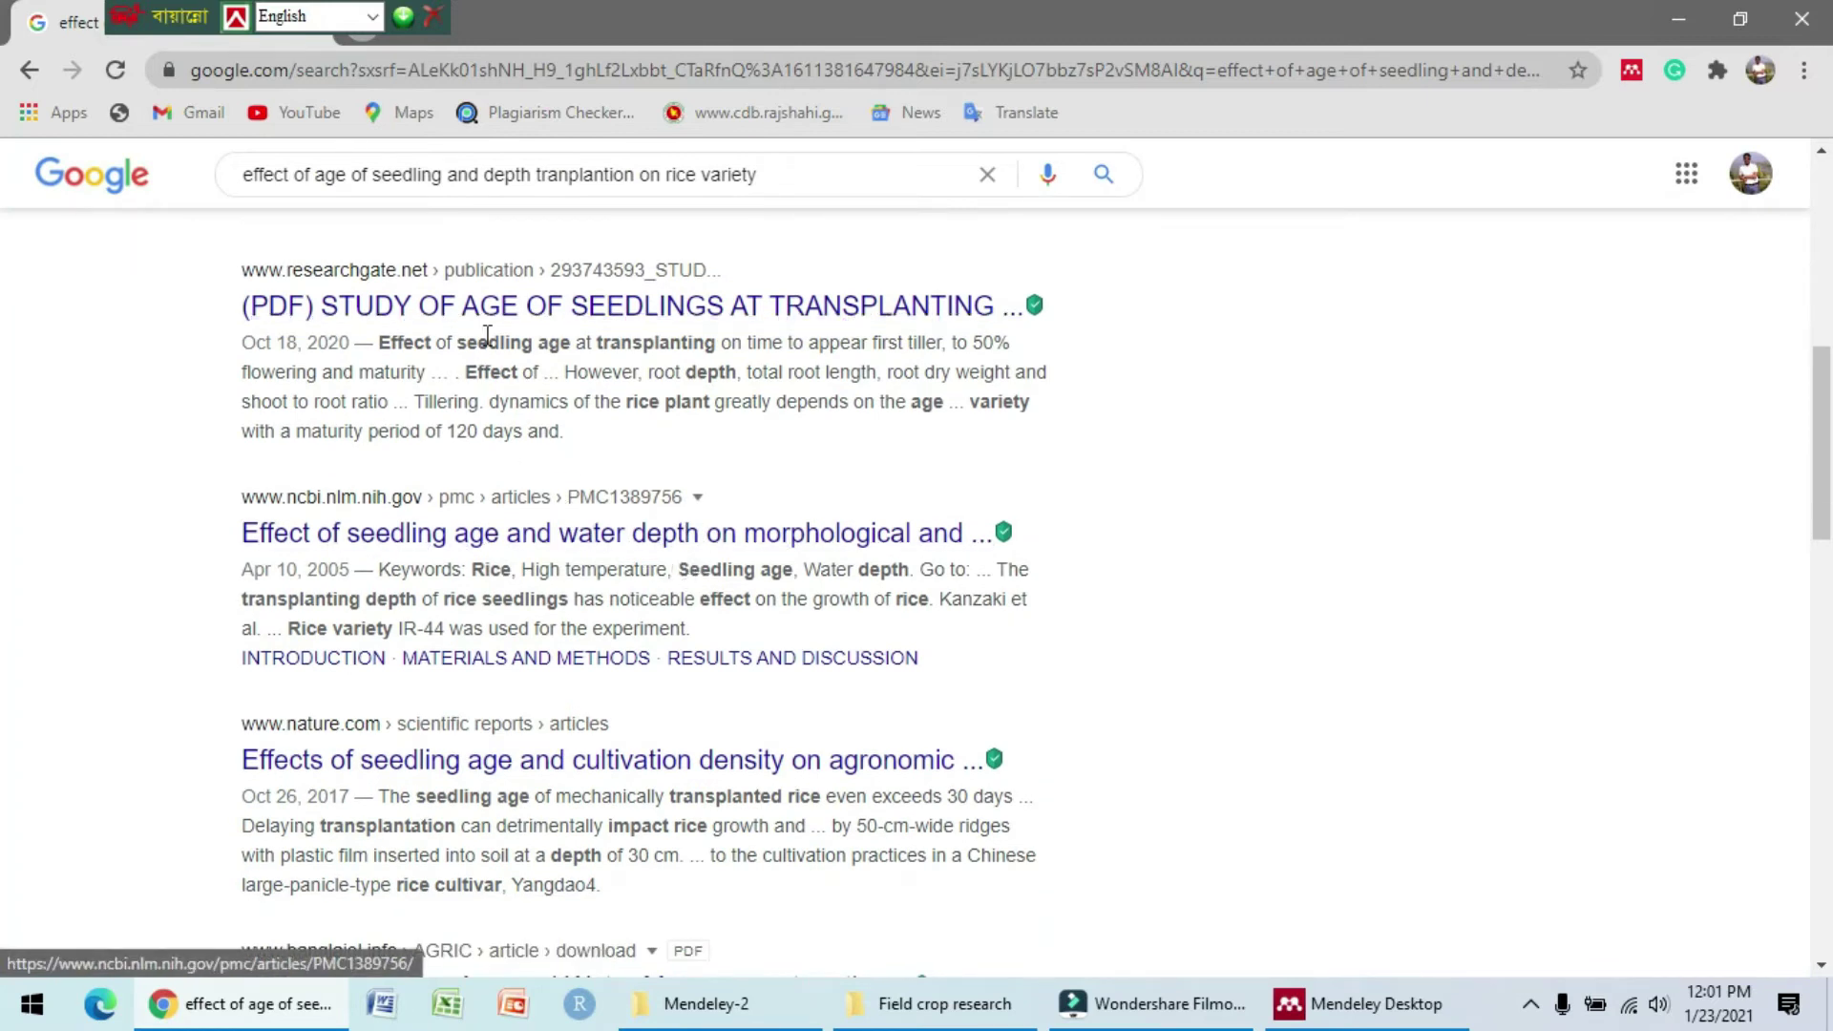
pyautogui.click(522, 310)
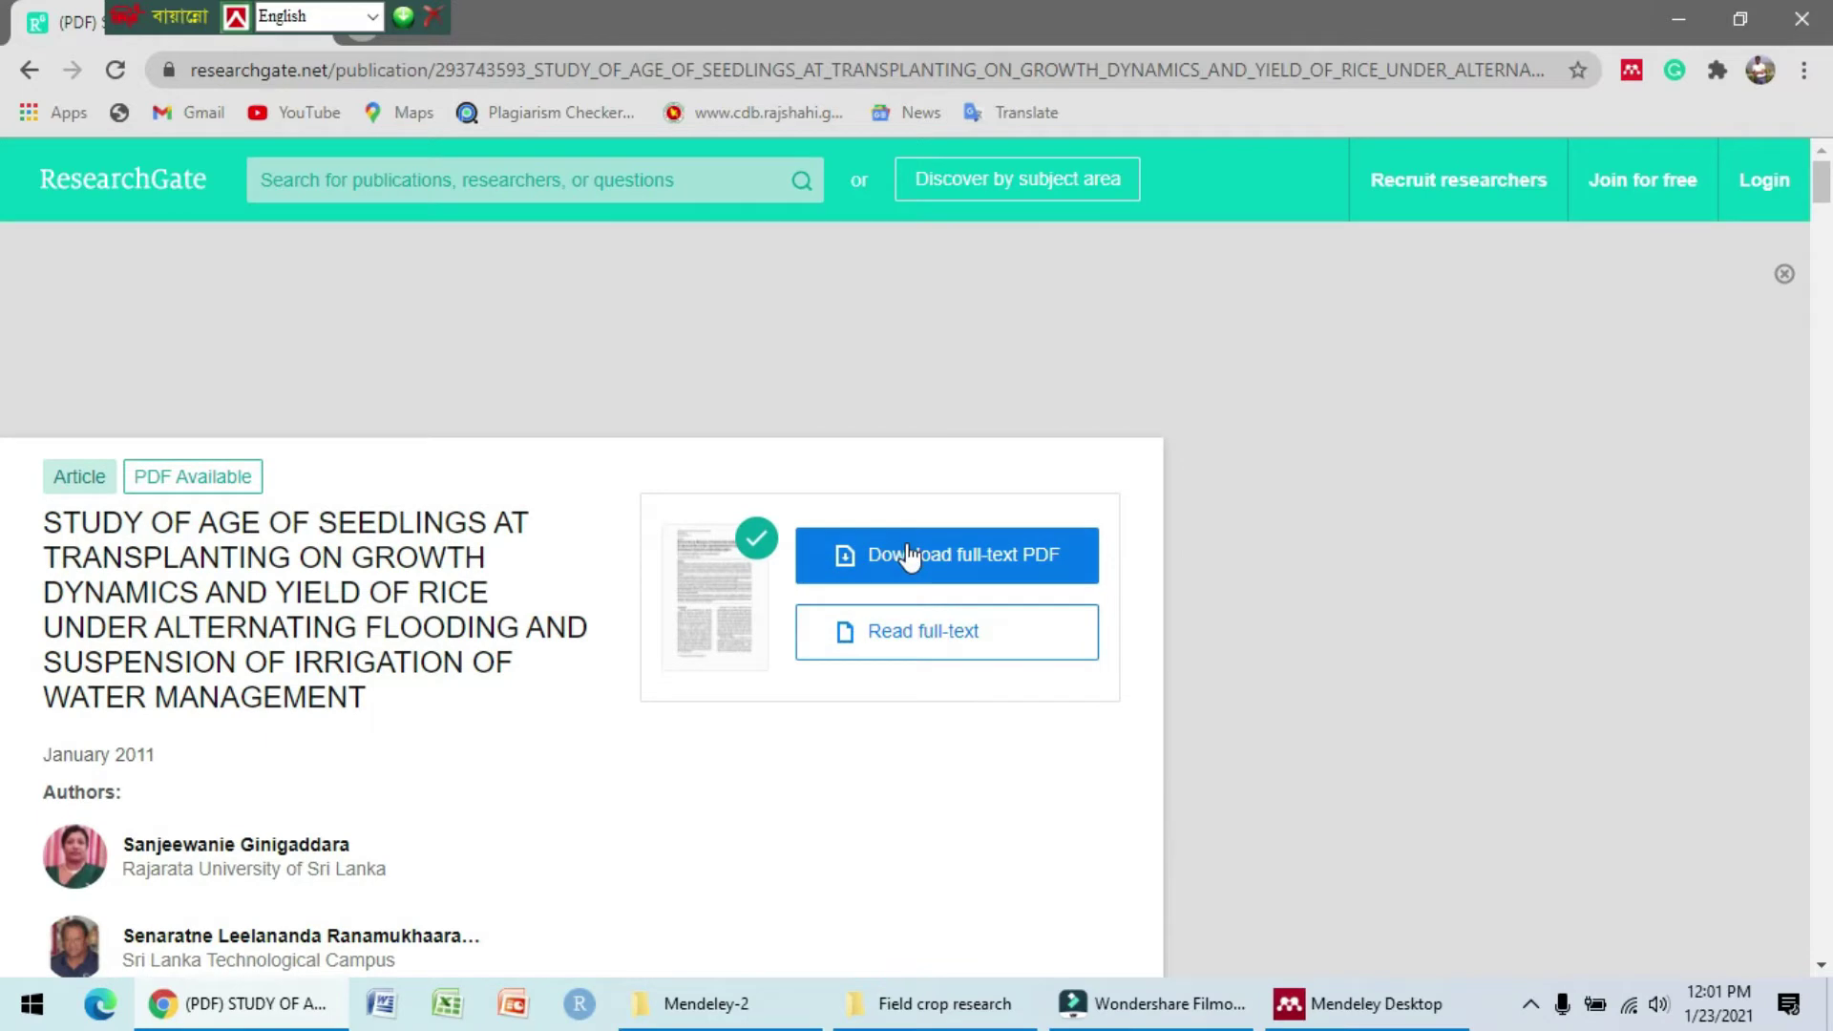
pyautogui.click(912, 554)
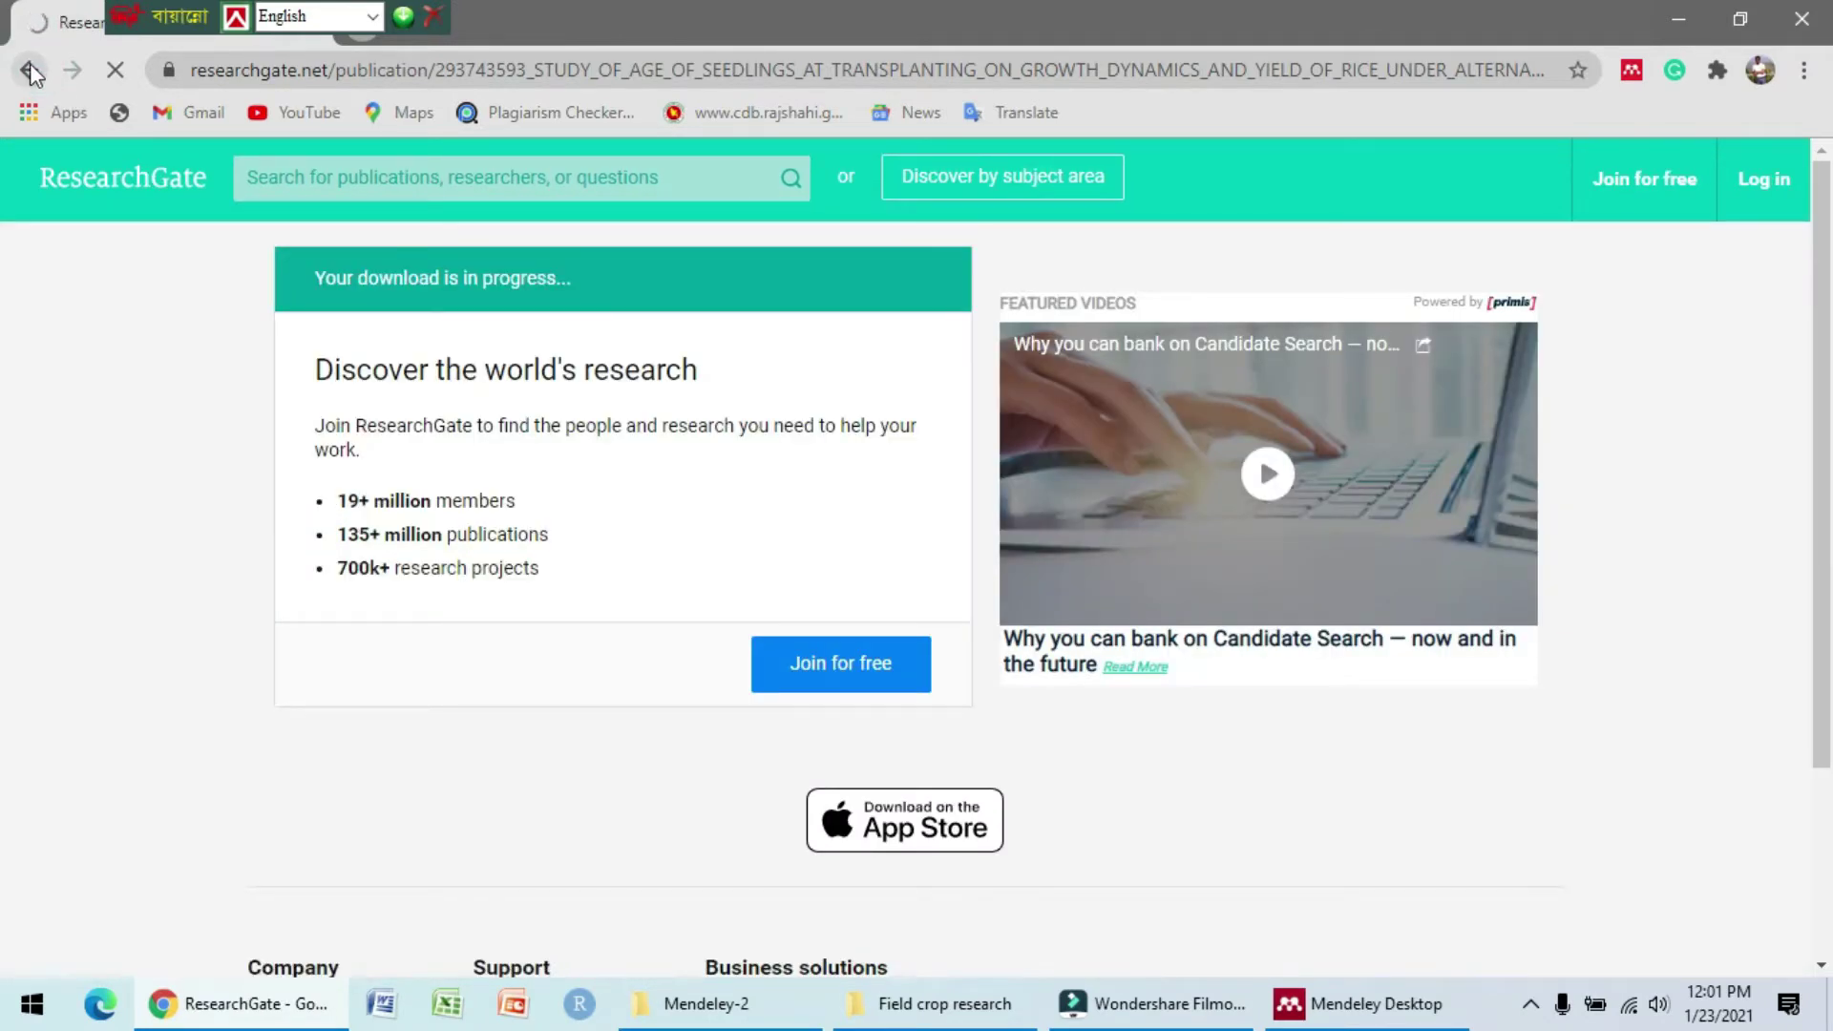
pyautogui.click(30, 69)
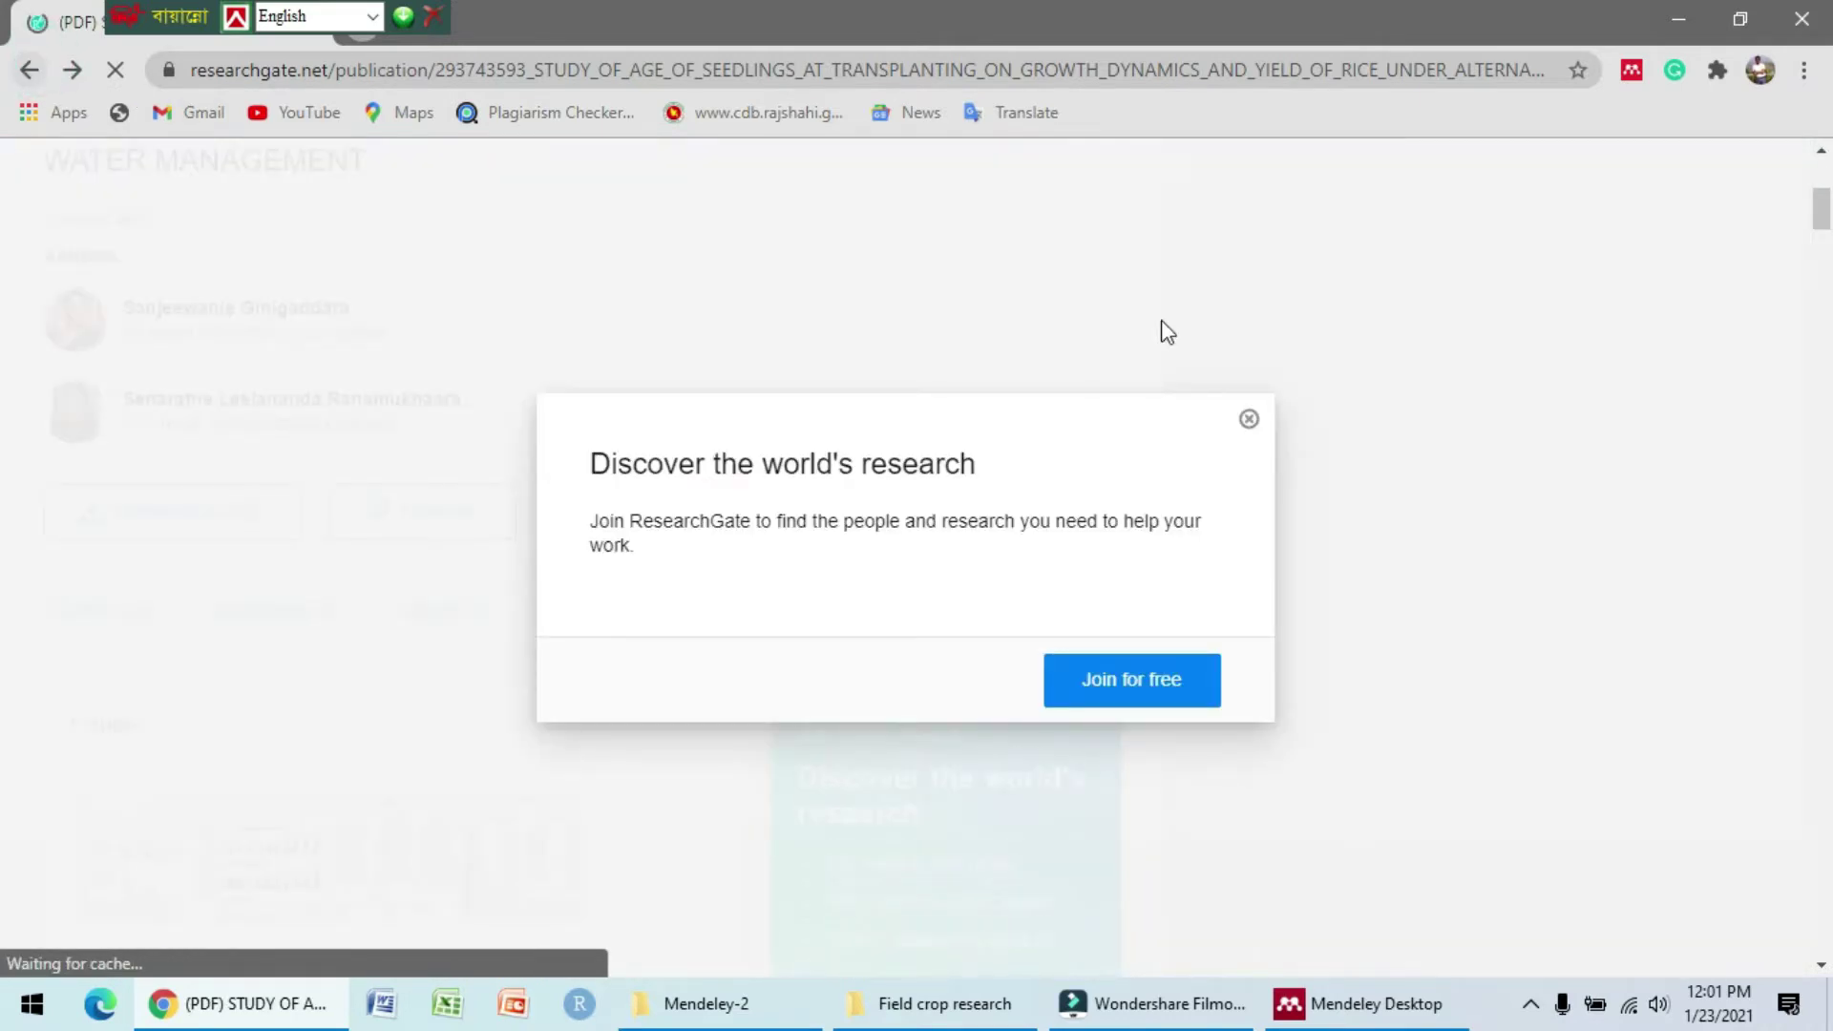
# Step: Search Google for "effect of cotton variety" and look through the first page of results
pyautogui.click(30, 69)
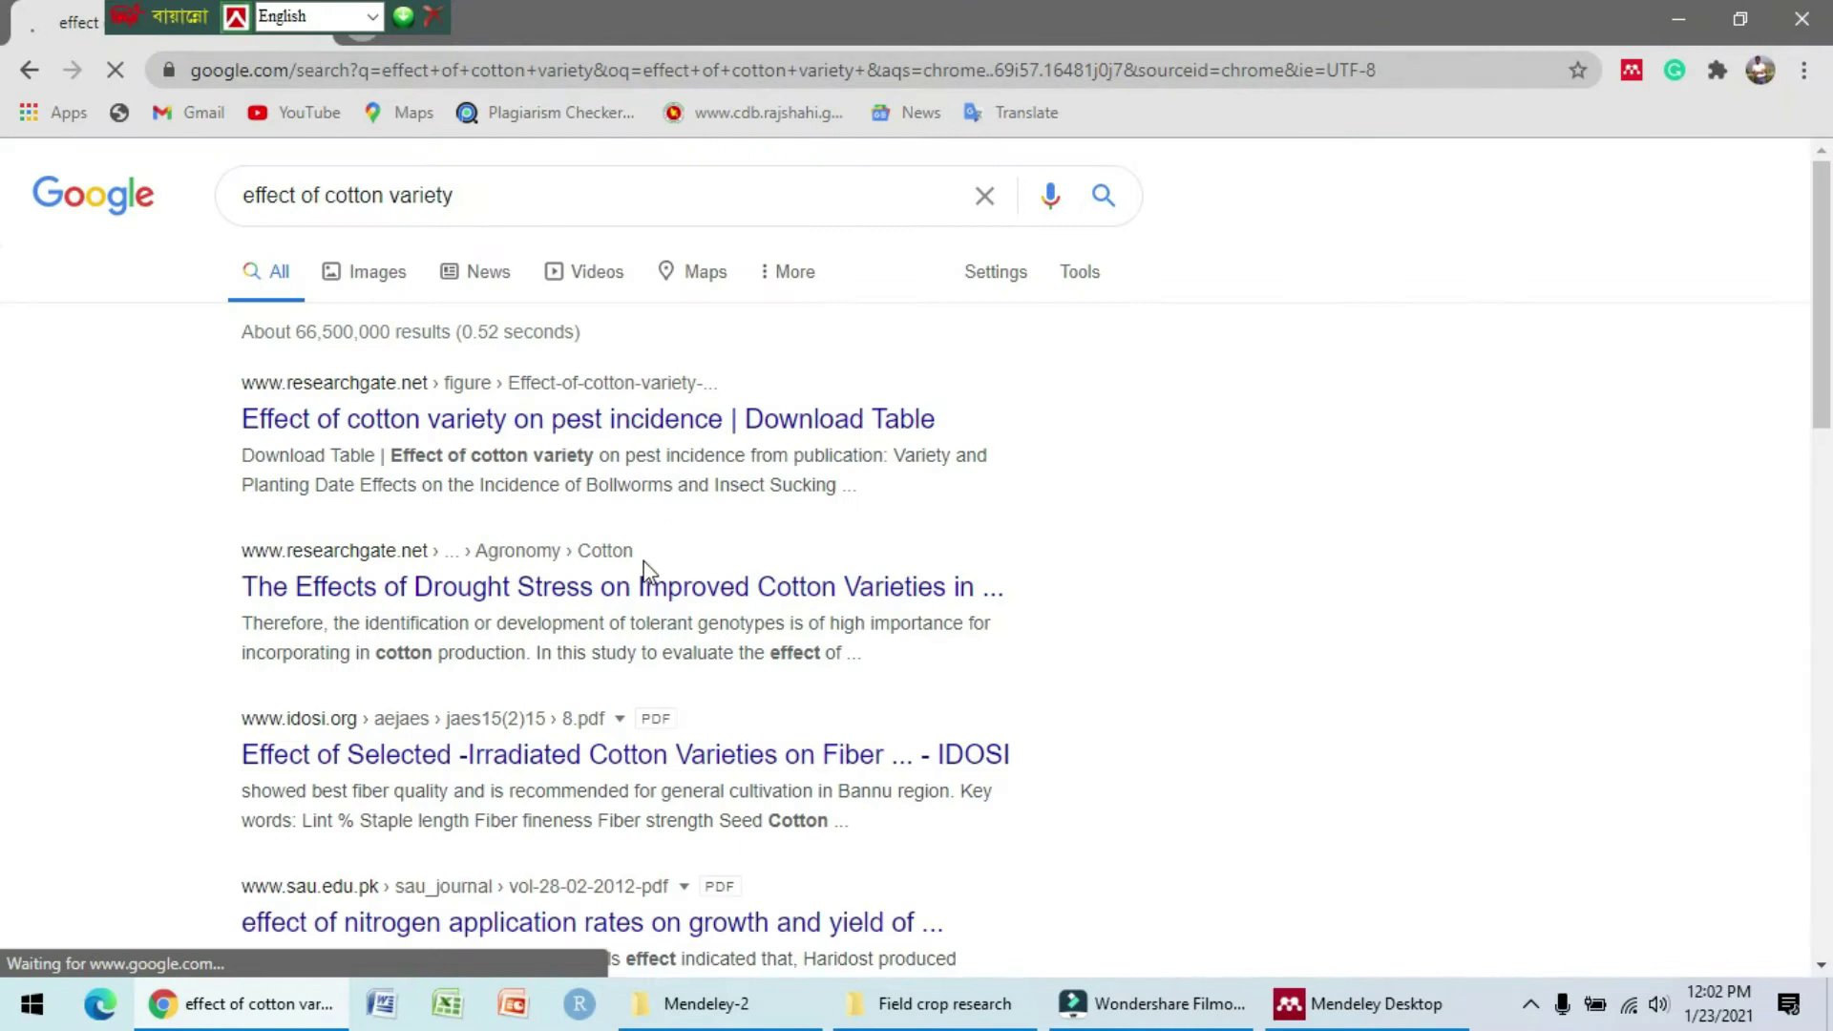
pyautogui.scroll(-10, 645, 570)
pyautogui.scroll(-7, 536, 527)
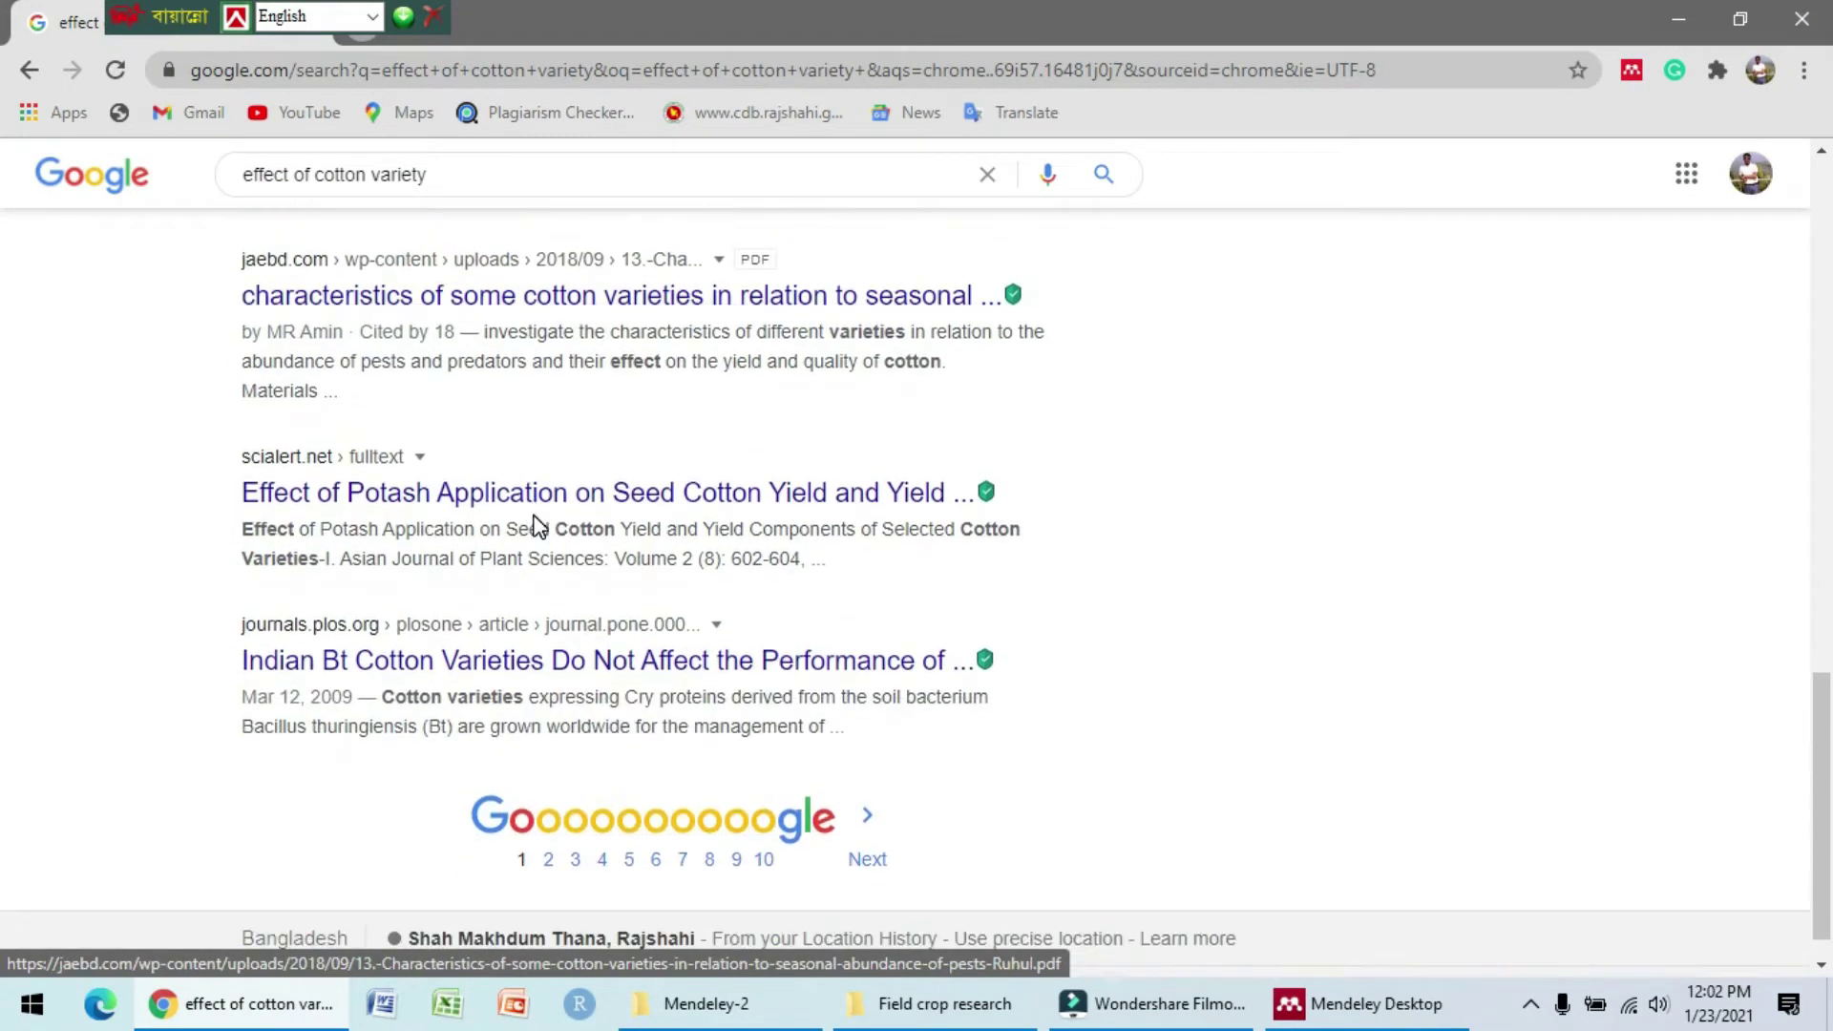
pyautogui.scroll(18, 537, 525)
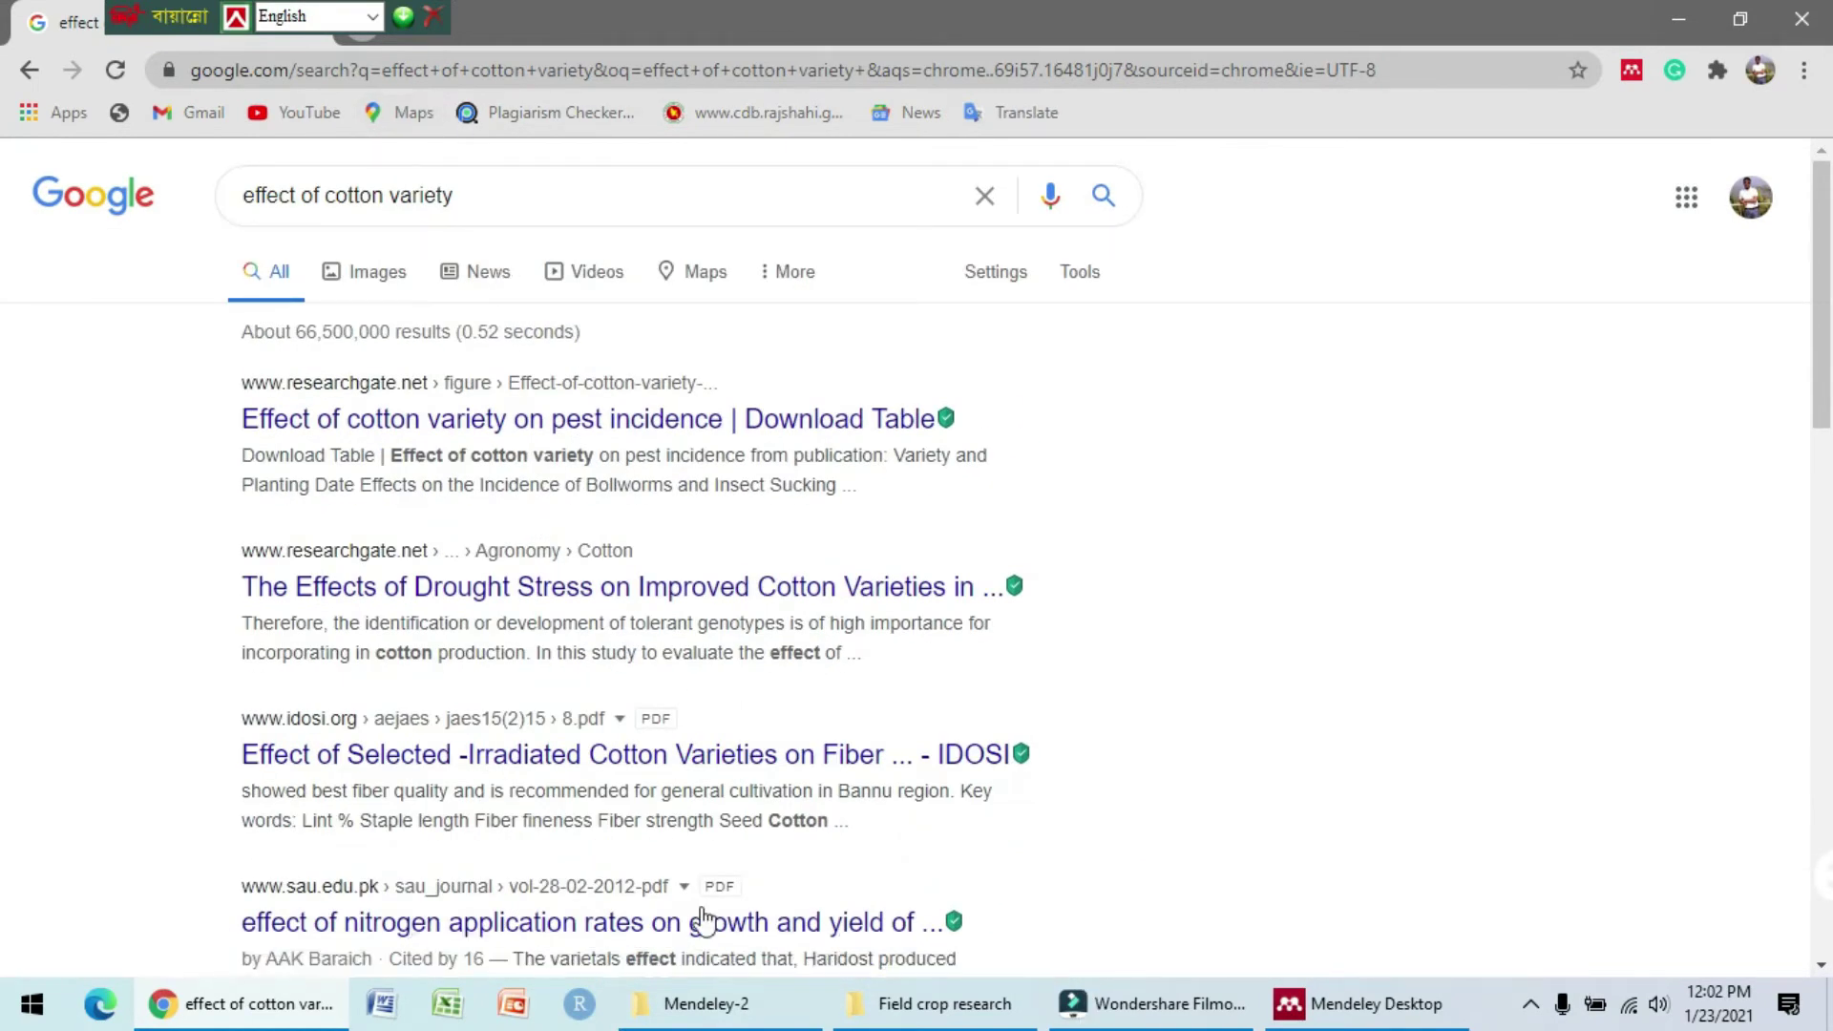
# Step: Switch to the Field crop research folder in File Explorer and open the PDF "Effects of planting pattern on growth"
pyautogui.click(888, 998)
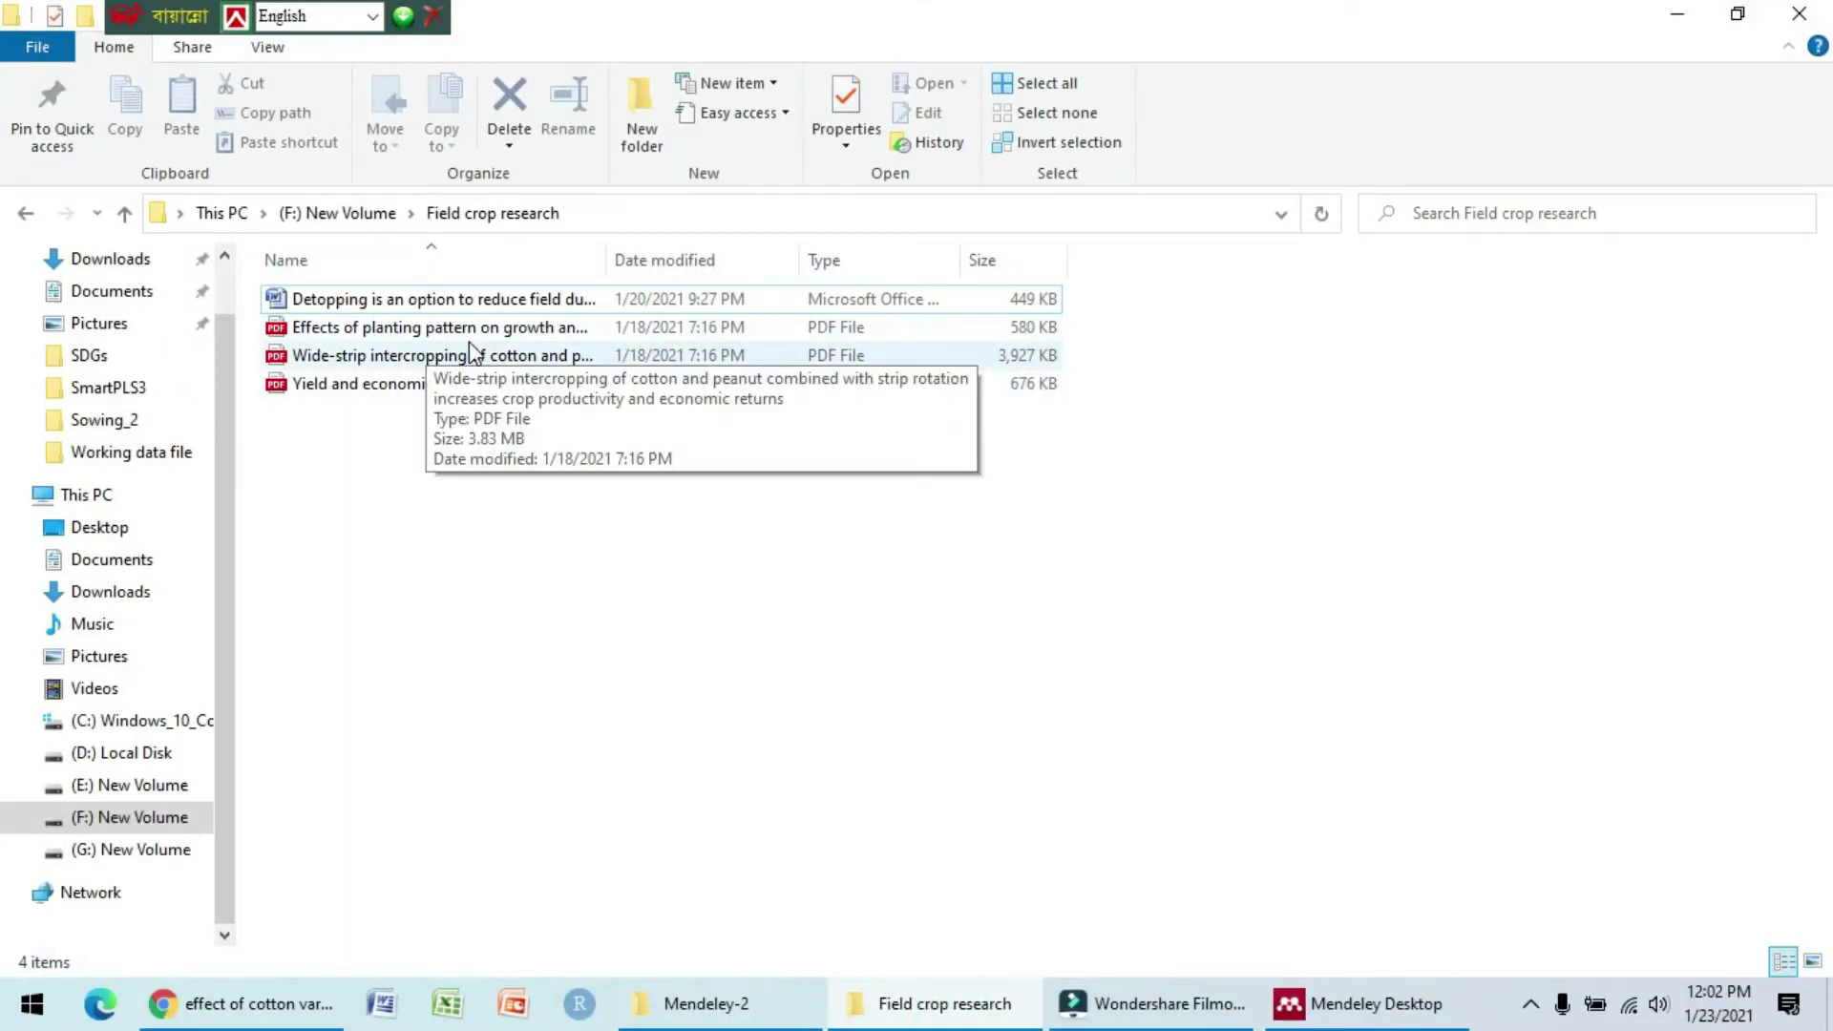
pyautogui.click(455, 331)
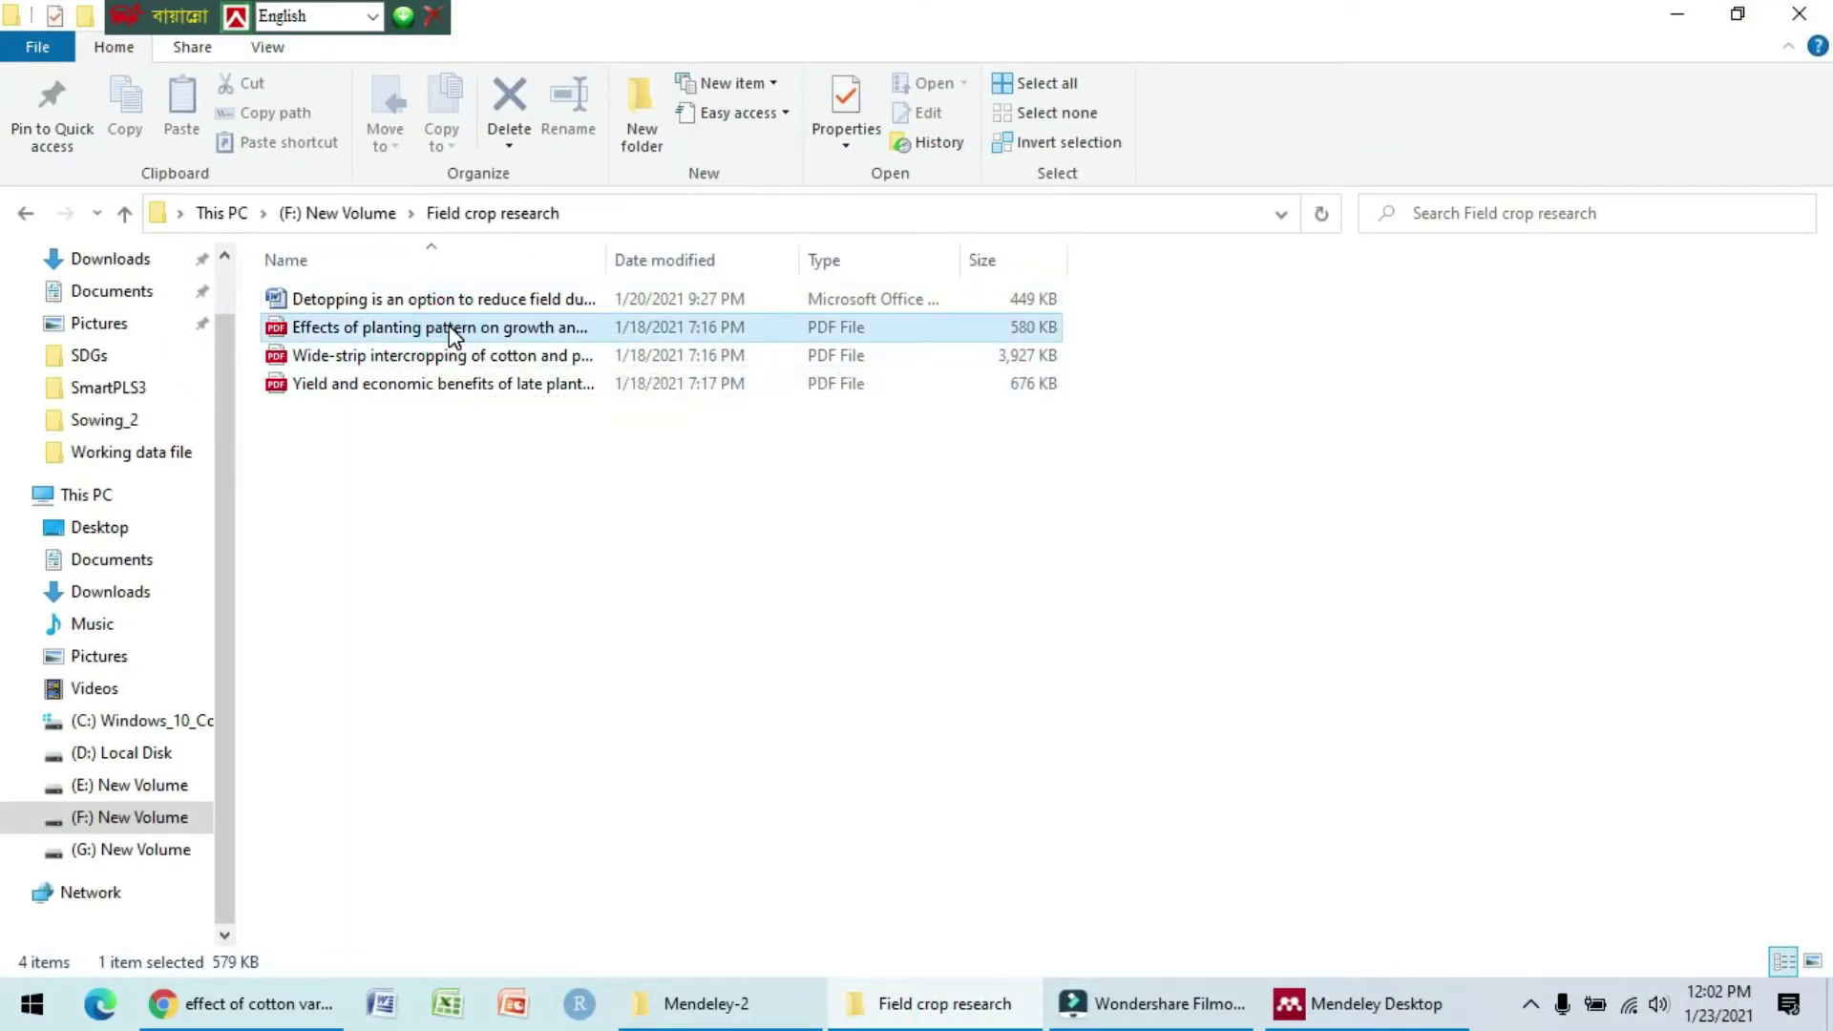
pyautogui.doubleClick(454, 331)
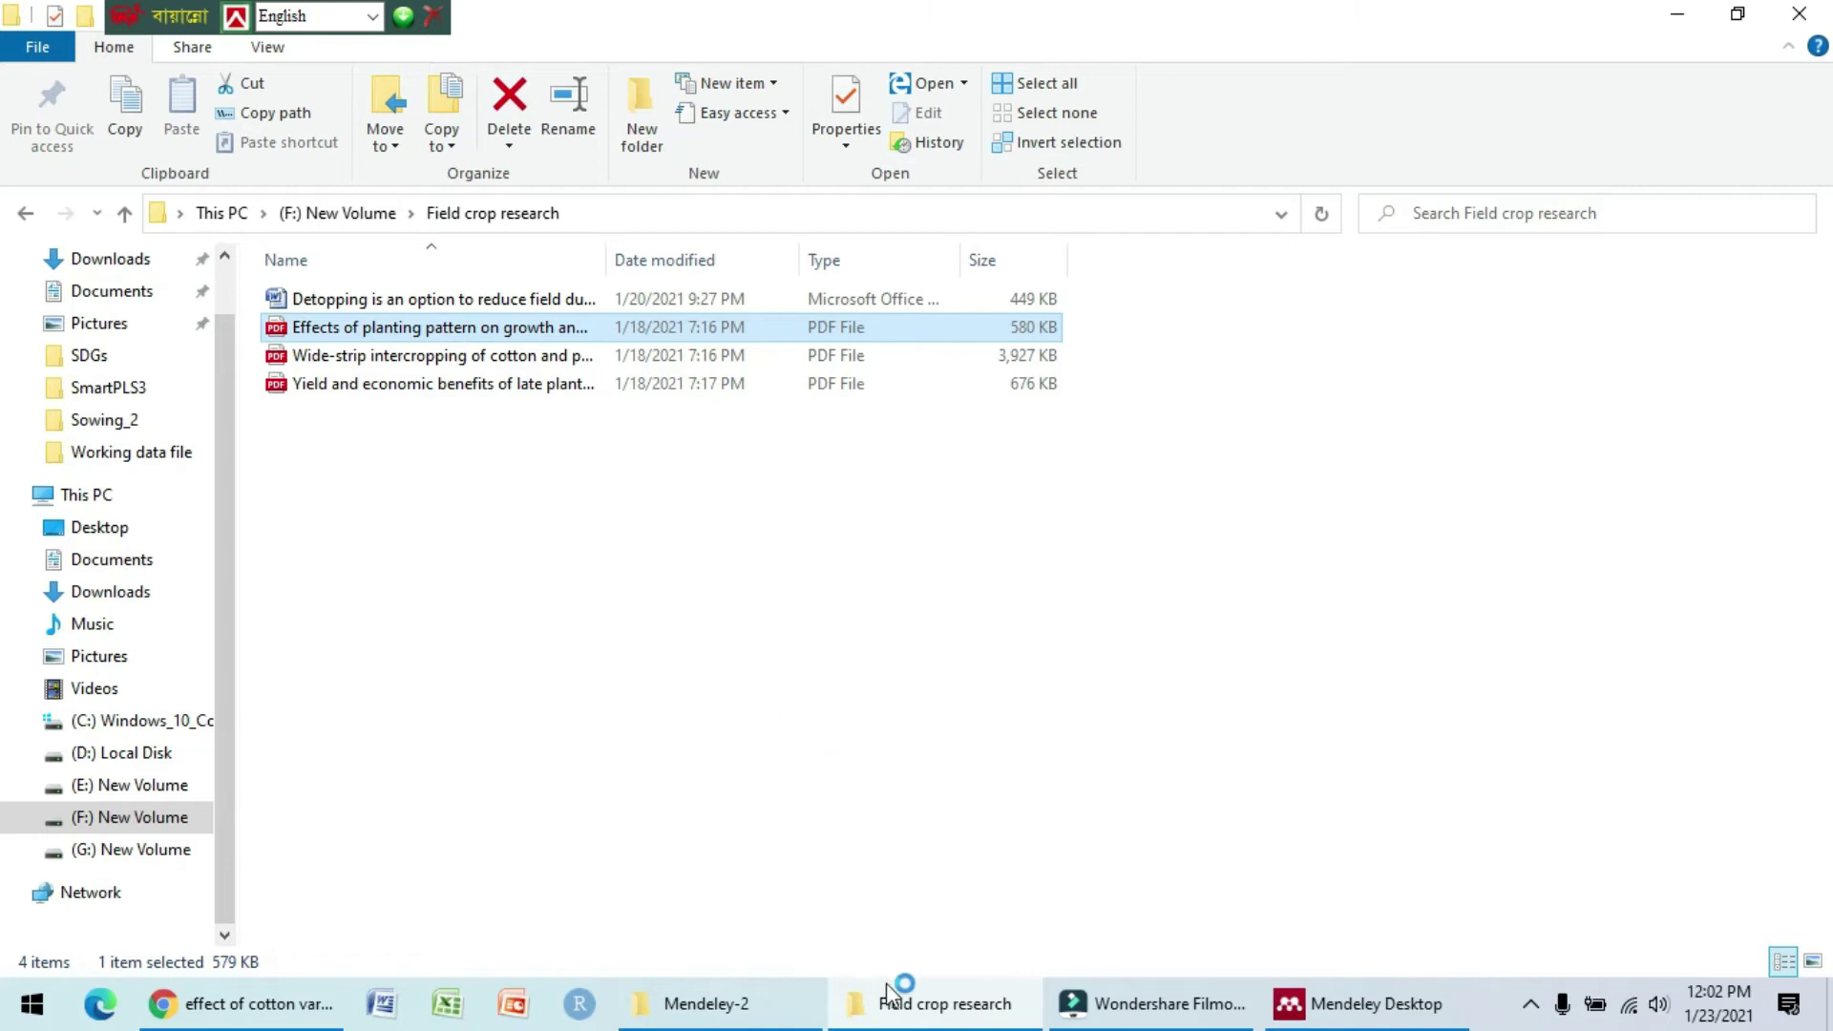
# Step: Switch to Mendeley Desktop and add the PDF "Effects of planting pattern on growth" from F:\Field crop research to the library
pyautogui.click(1349, 1021)
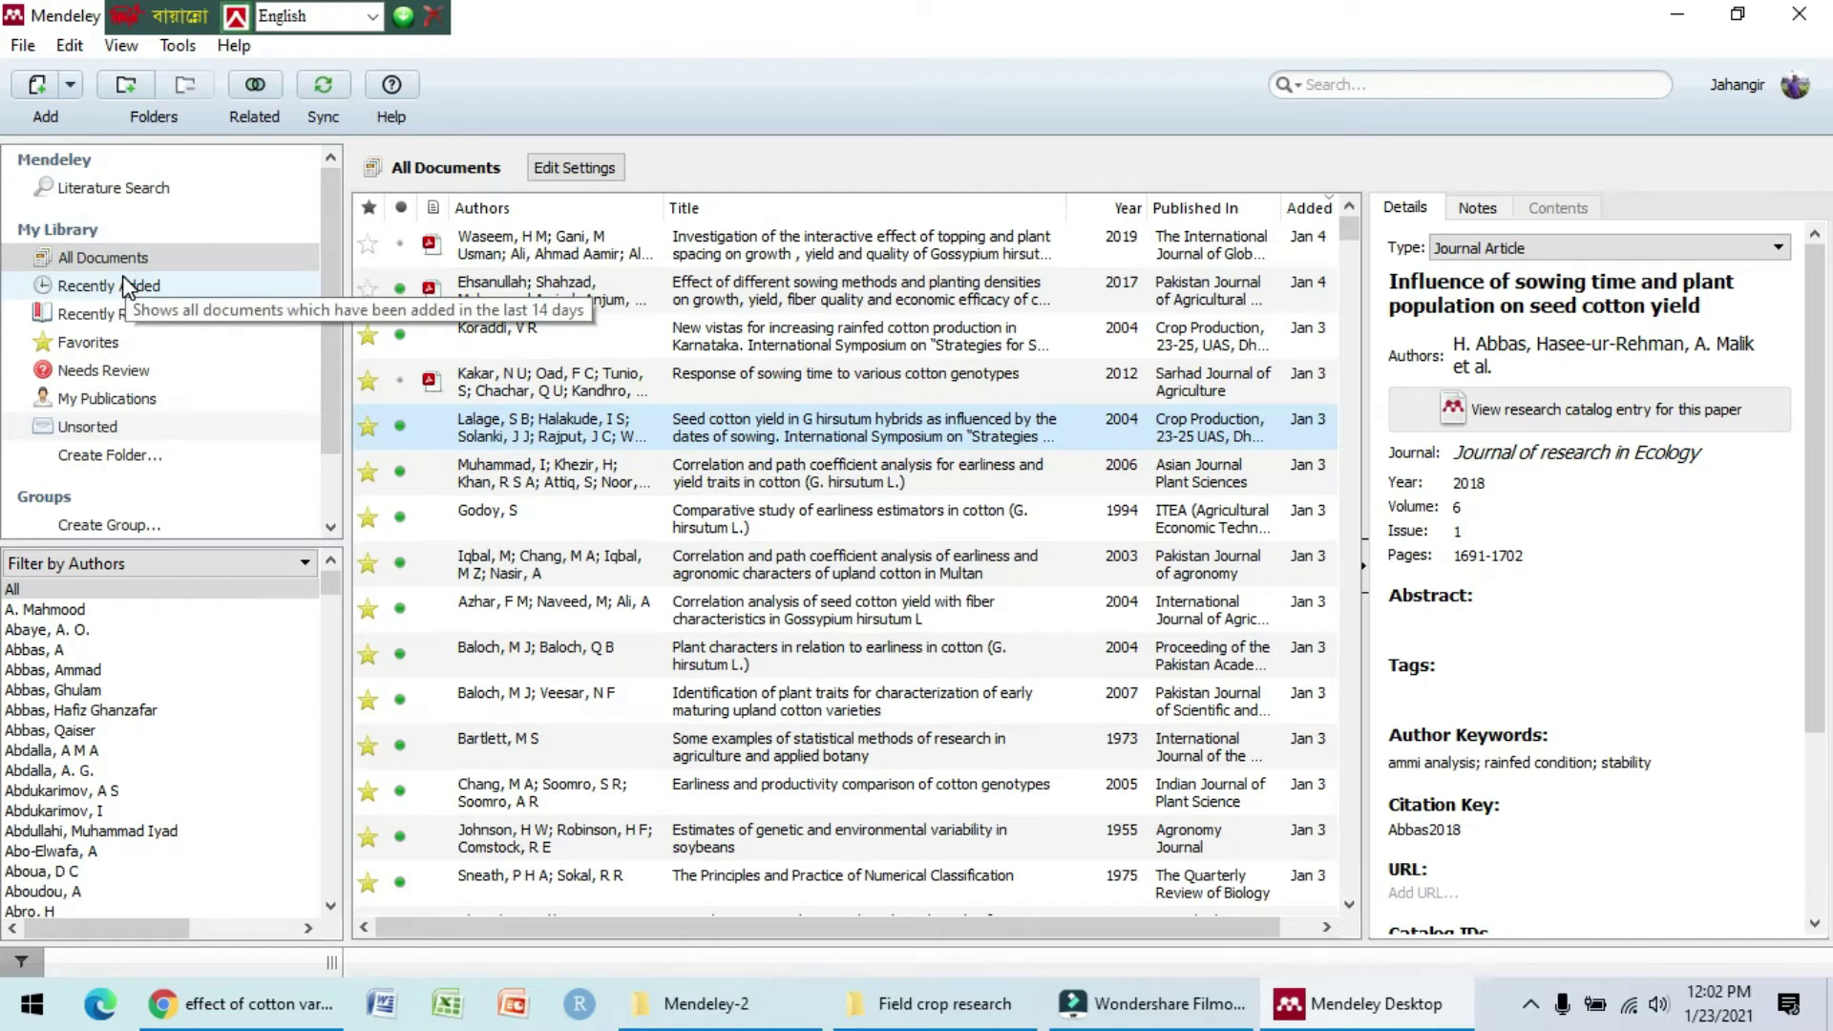
pyautogui.click(23, 46)
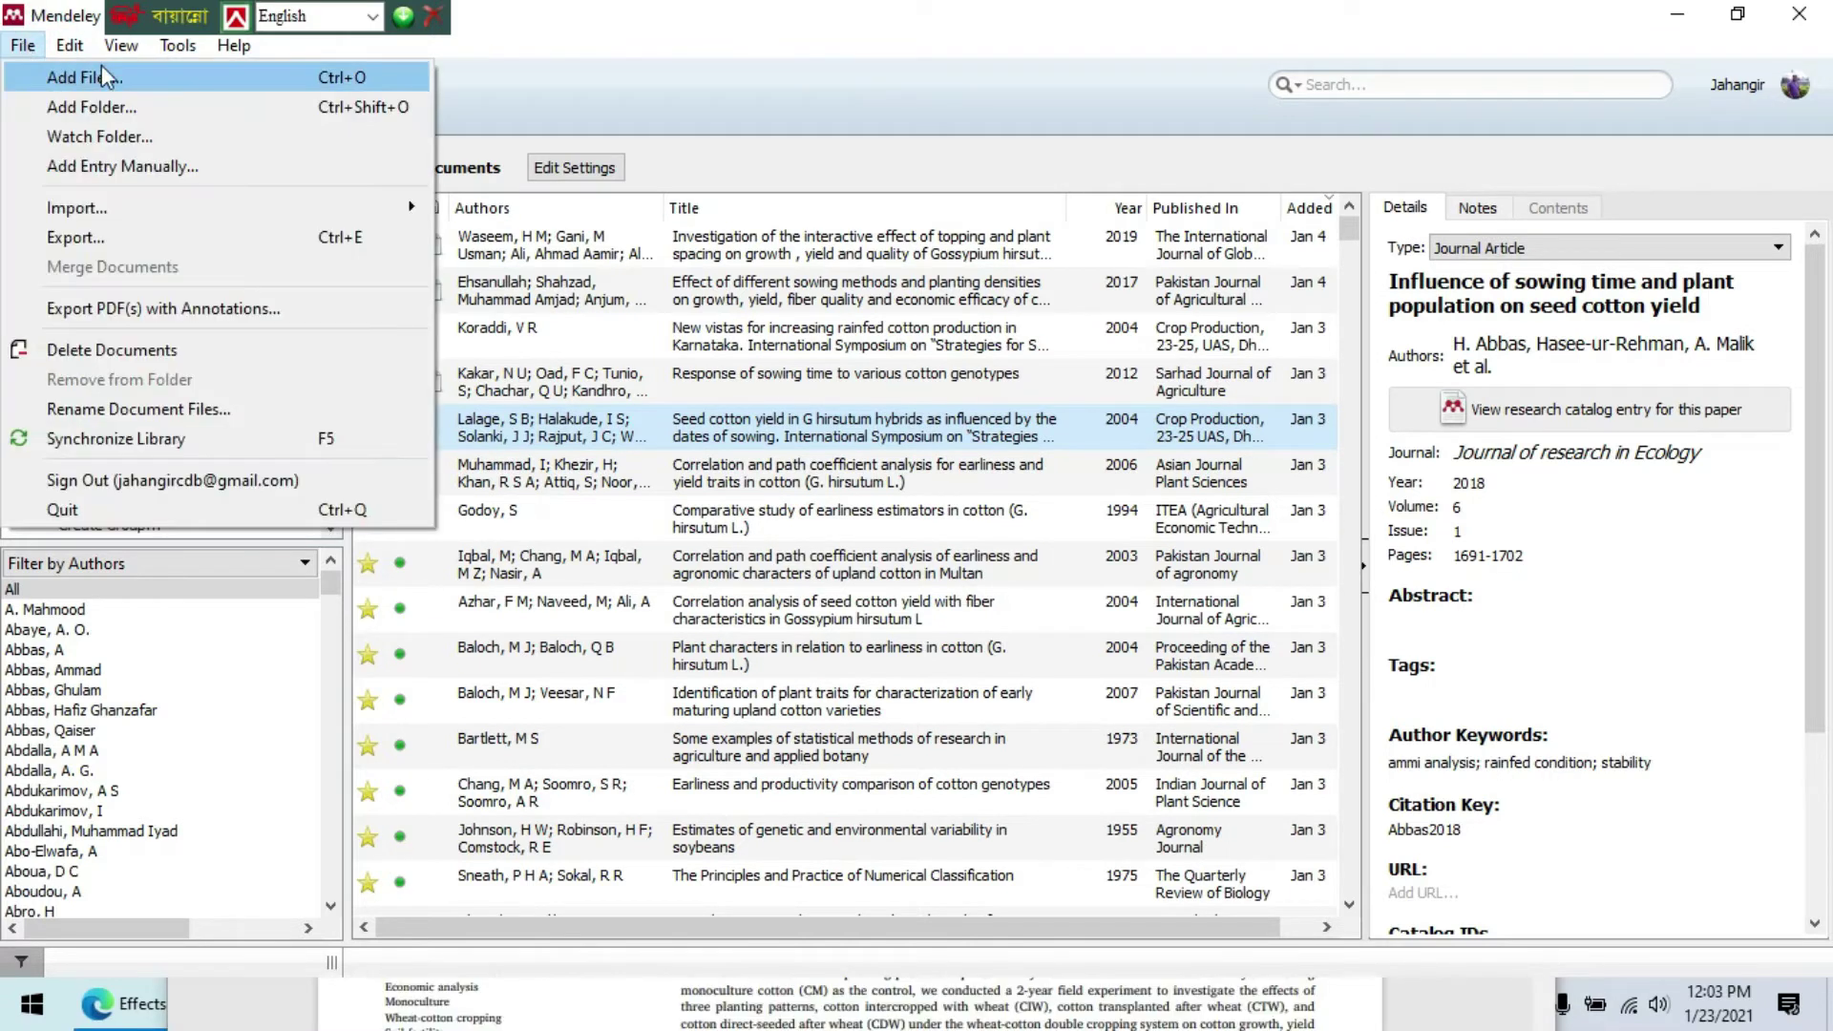
pyautogui.click(196, 81)
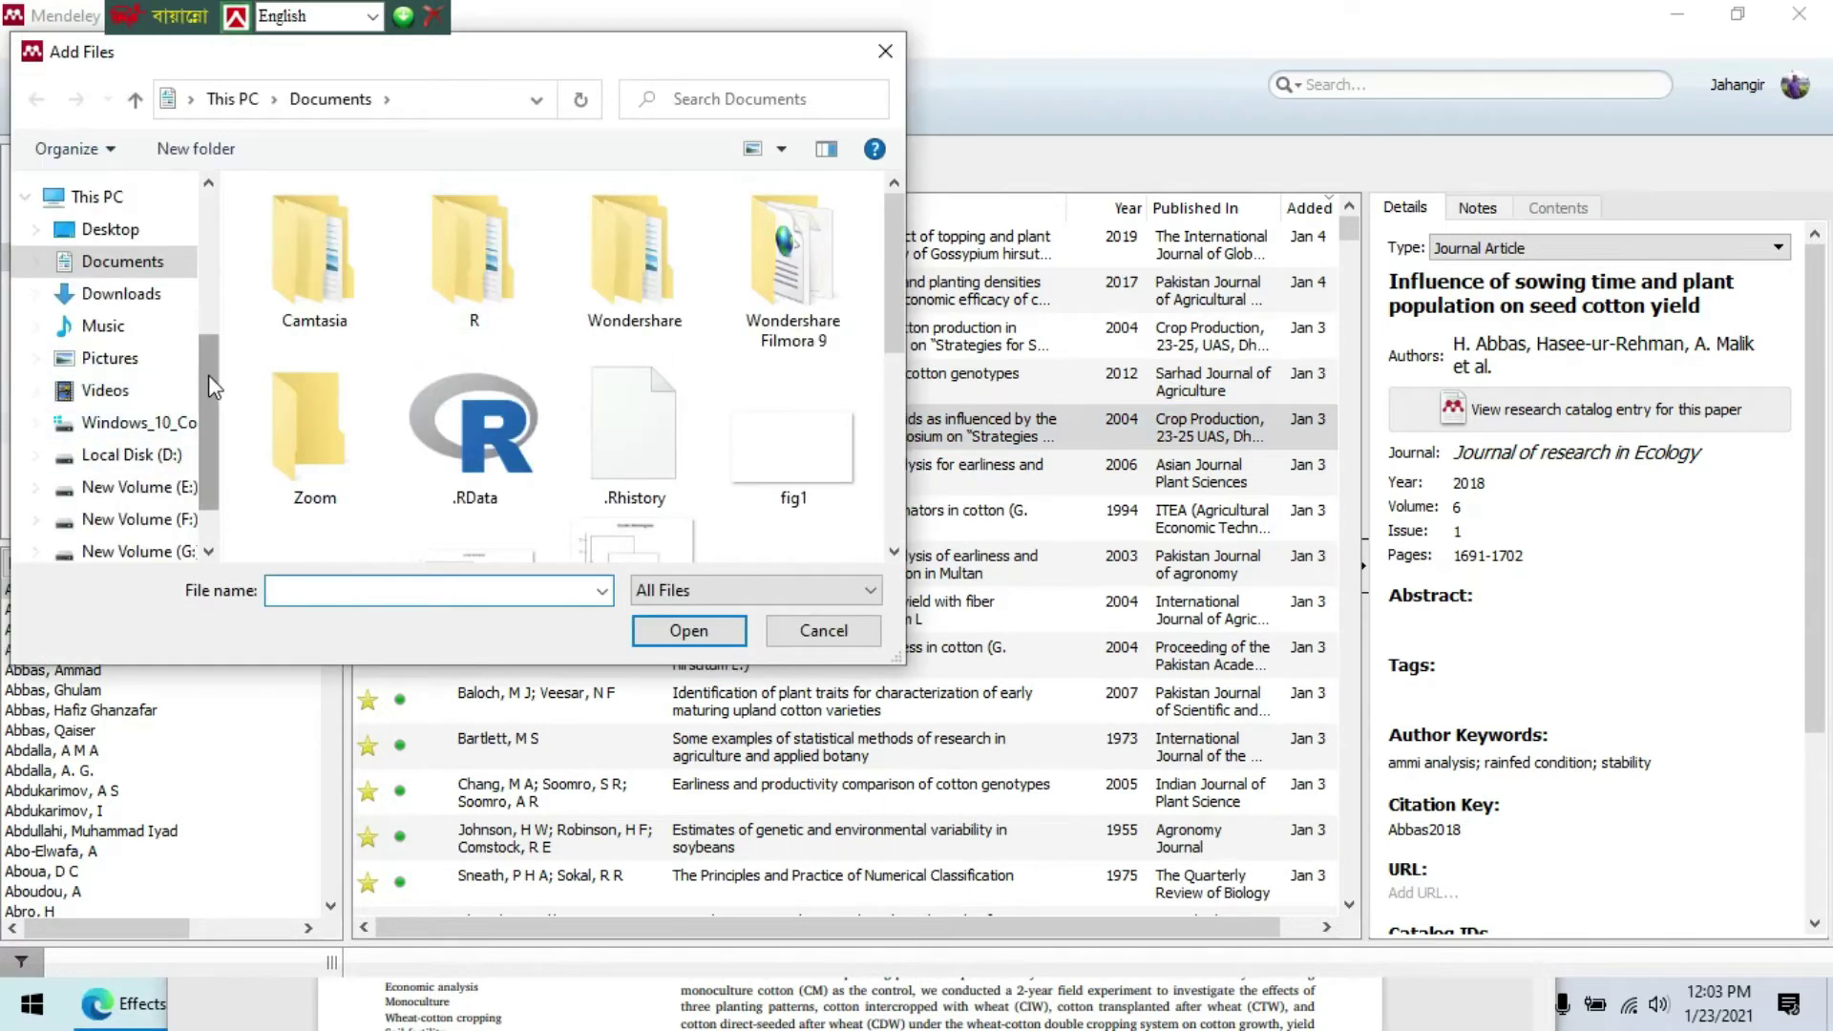
pyautogui.moveTo(210, 387); pyautogui.dragTo(221, 439)
pyautogui.click(138, 445)
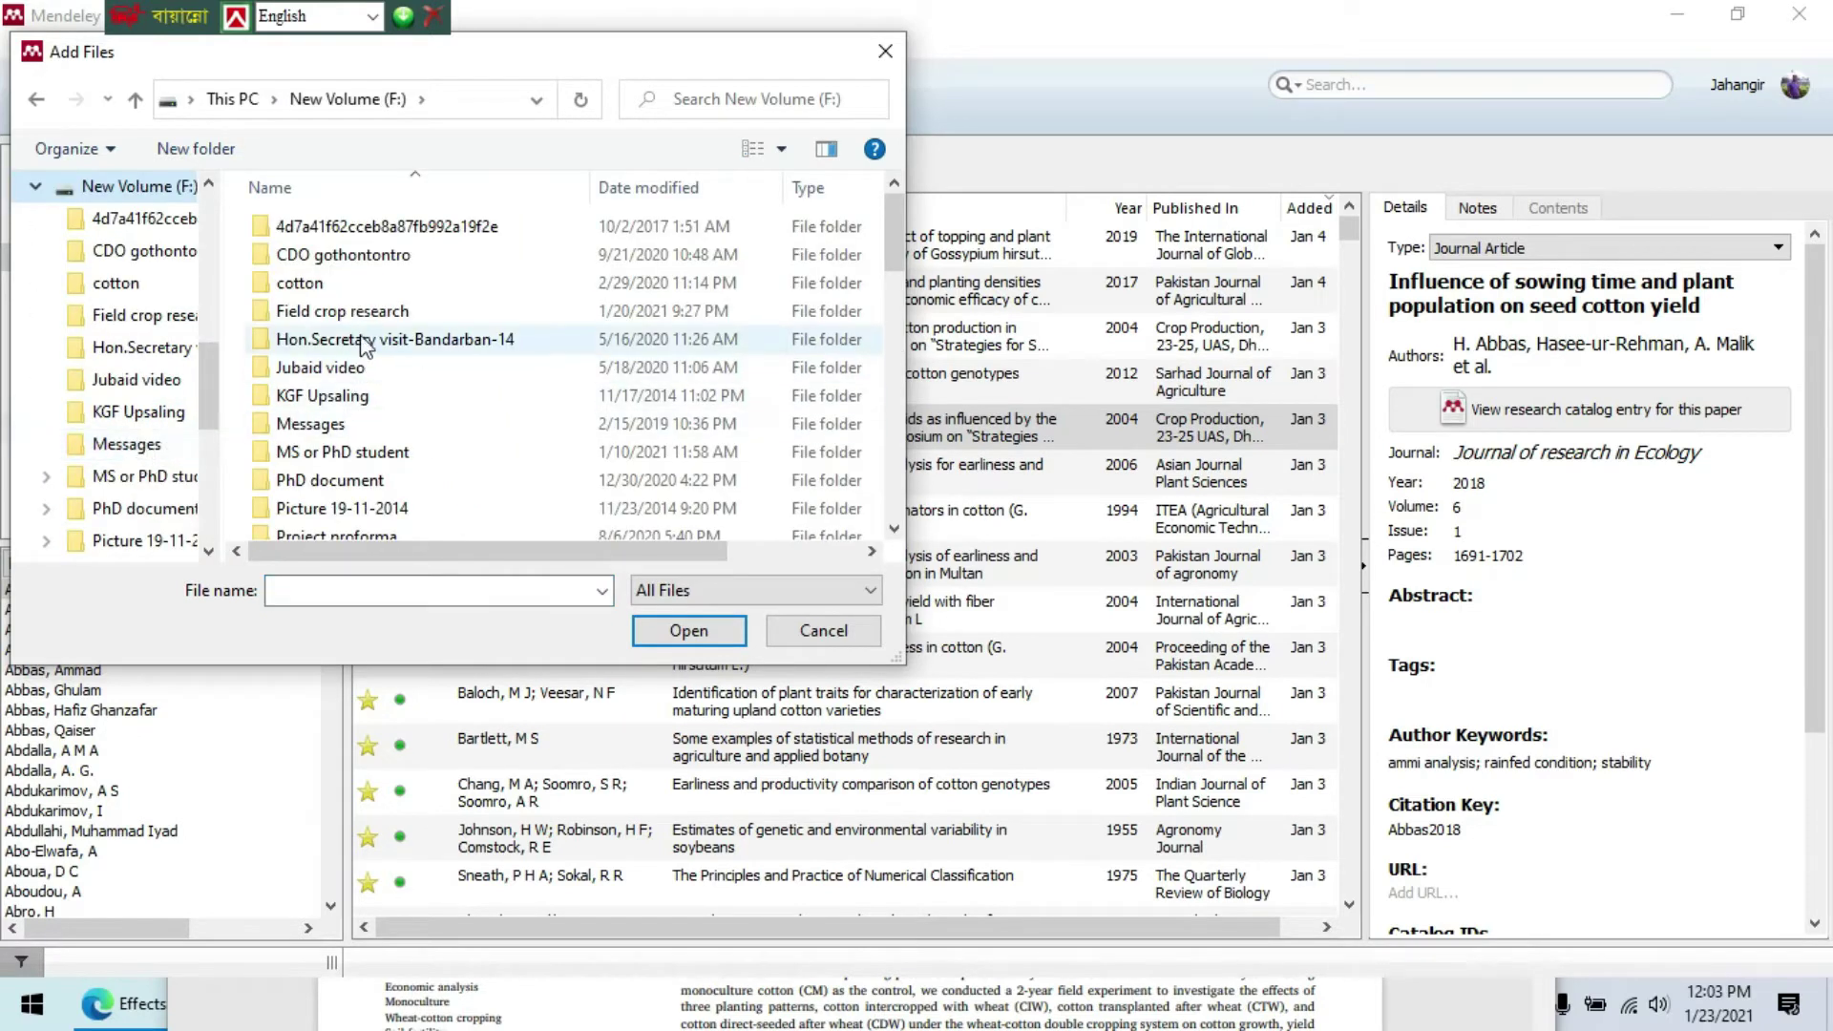
pyautogui.doubleClick(358, 320)
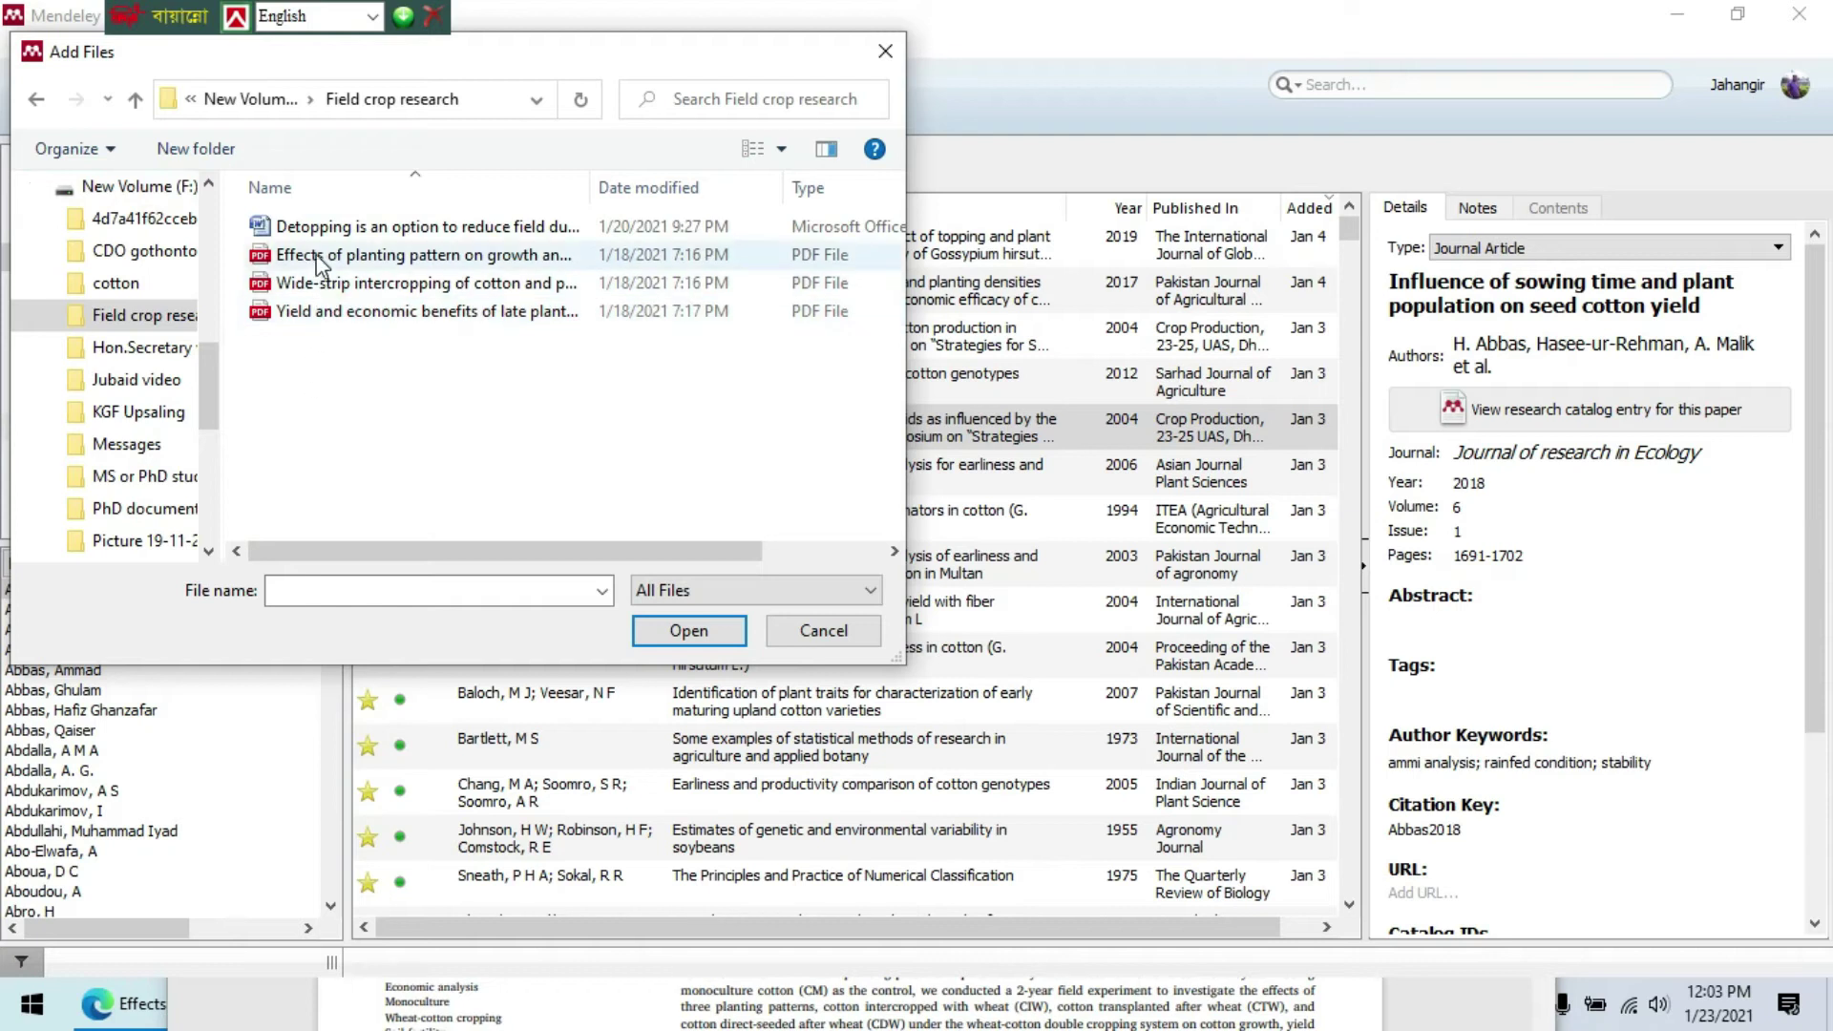
pyautogui.doubleClick(431, 254)
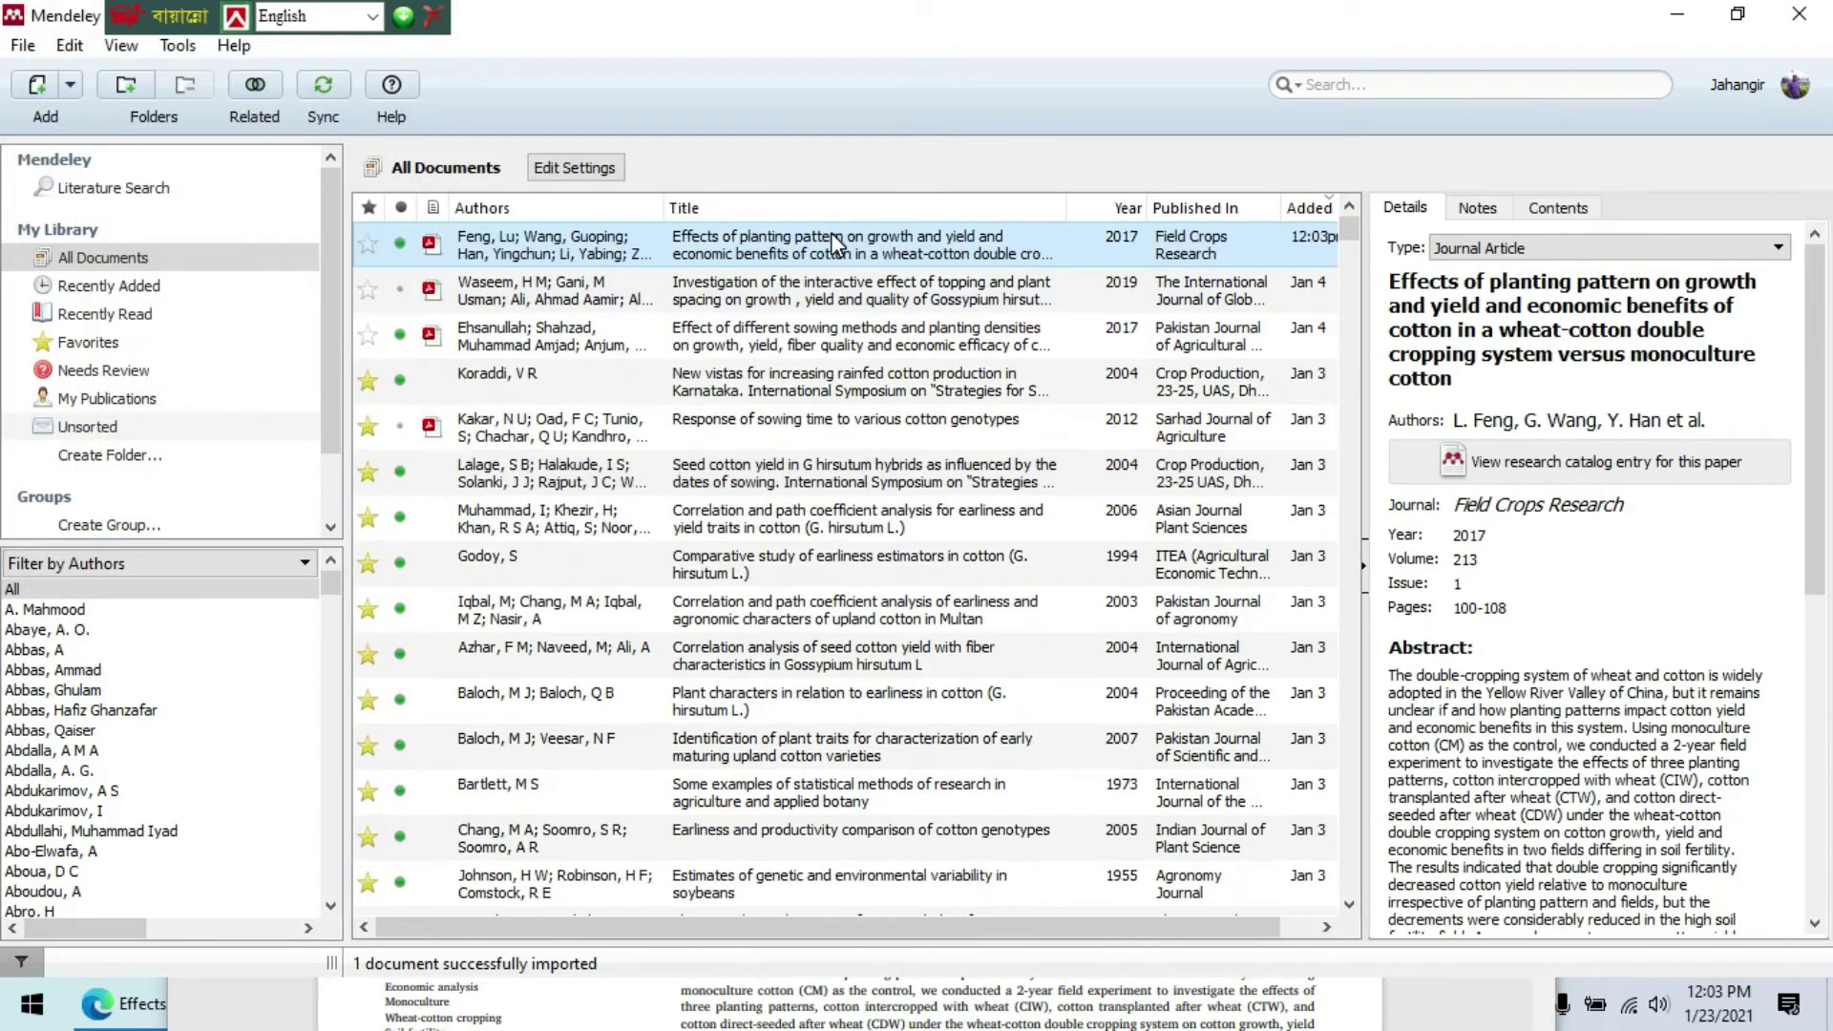
# Step: Open the newly imported paper in the PDF reader and check its title and author details against the first page
pyautogui.click(856, 238)
pyautogui.doubleClick(855, 238)
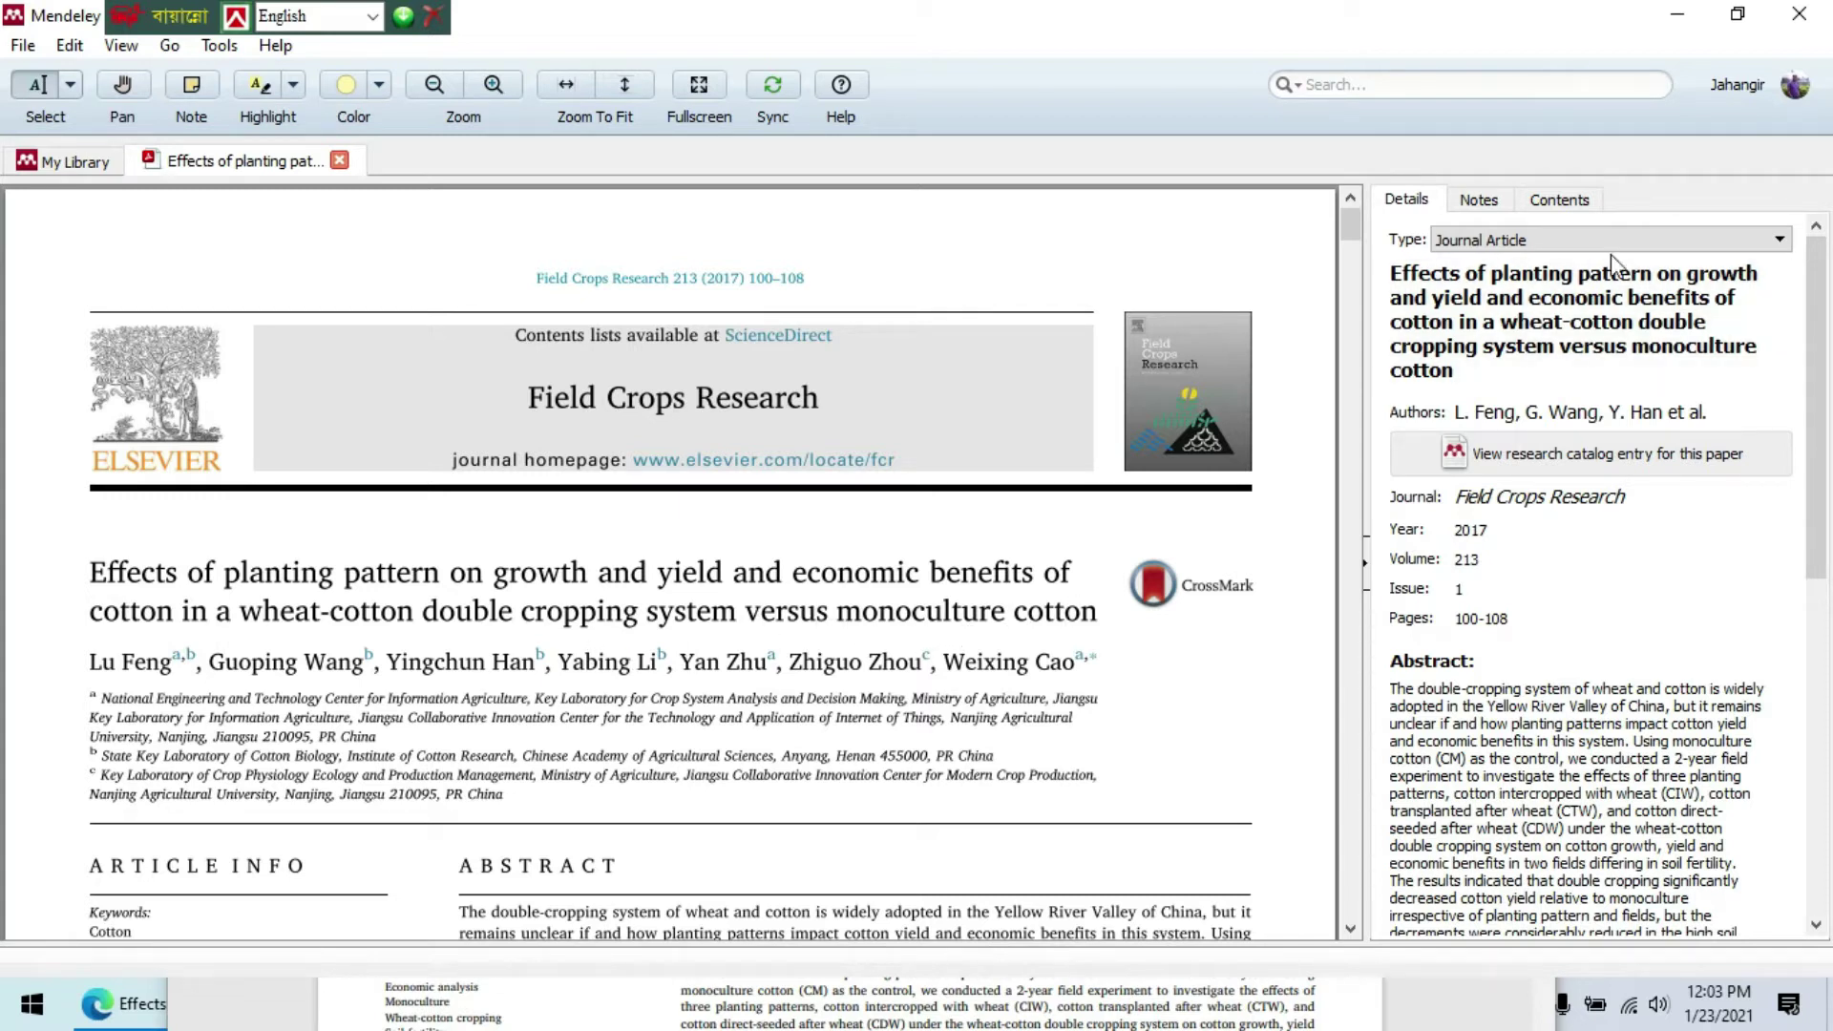
pyautogui.click(1555, 320)
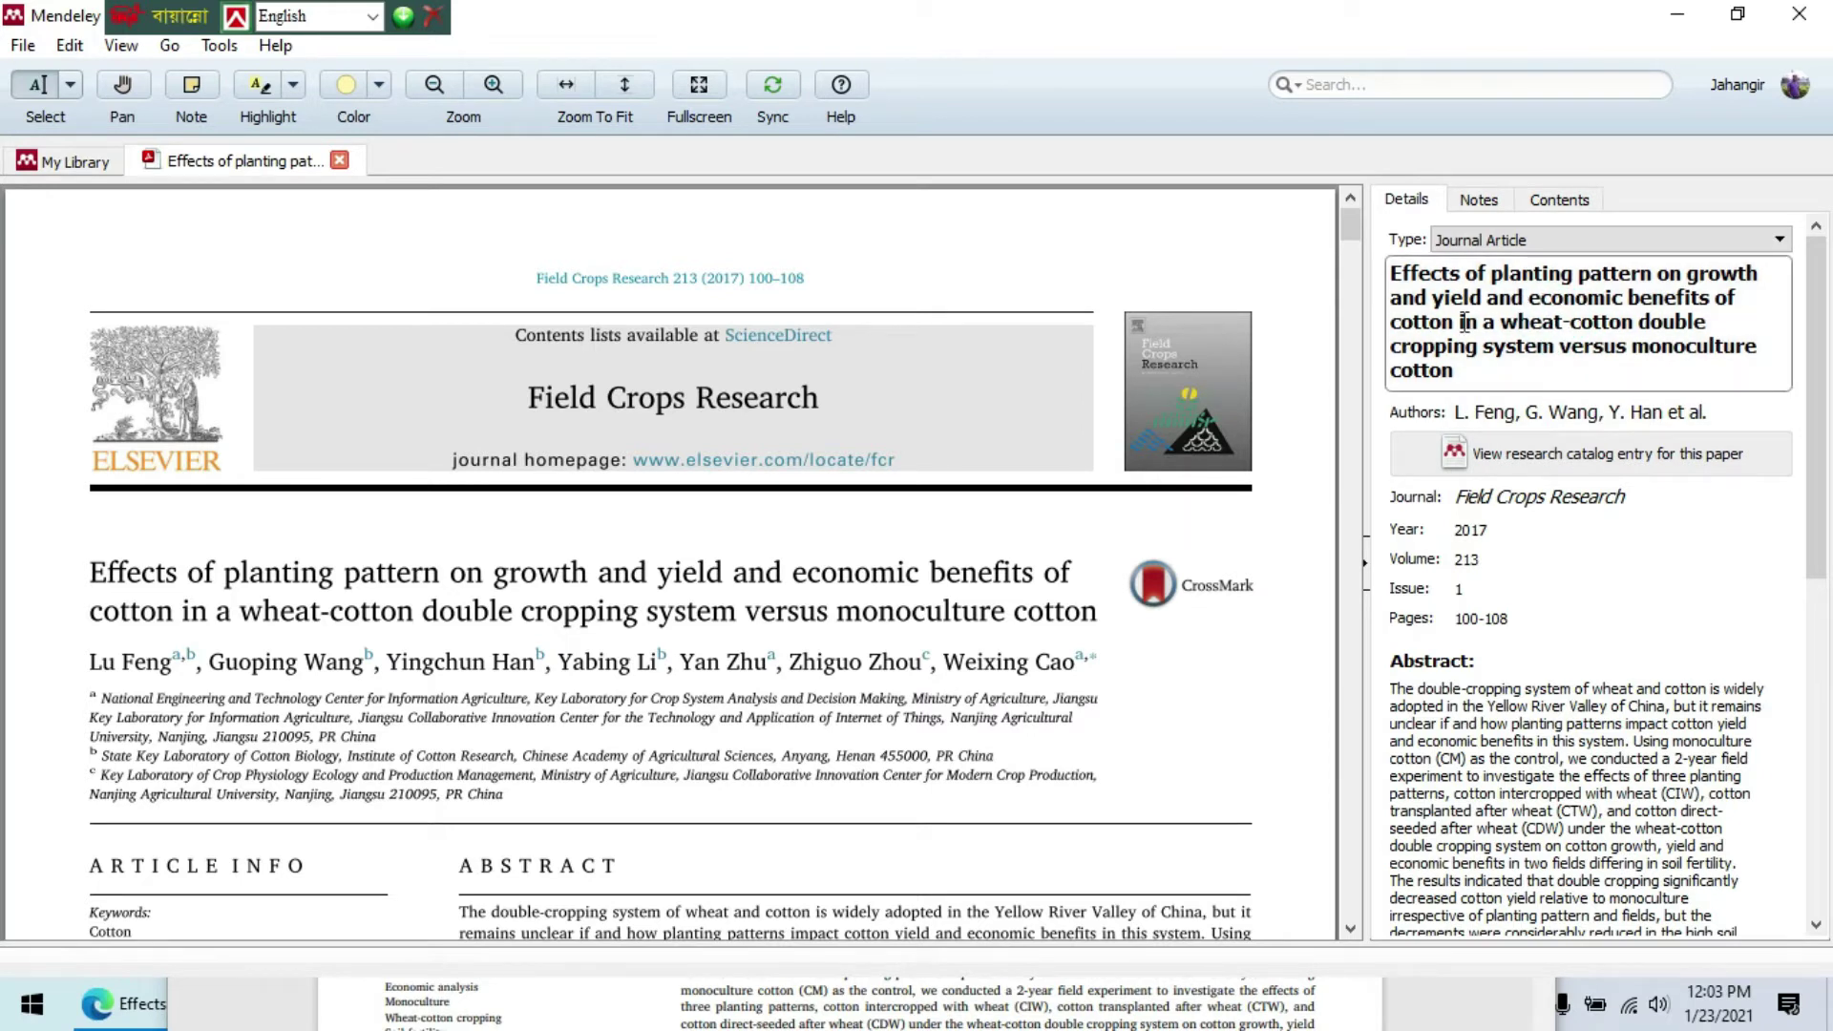
pyautogui.click(1576, 420)
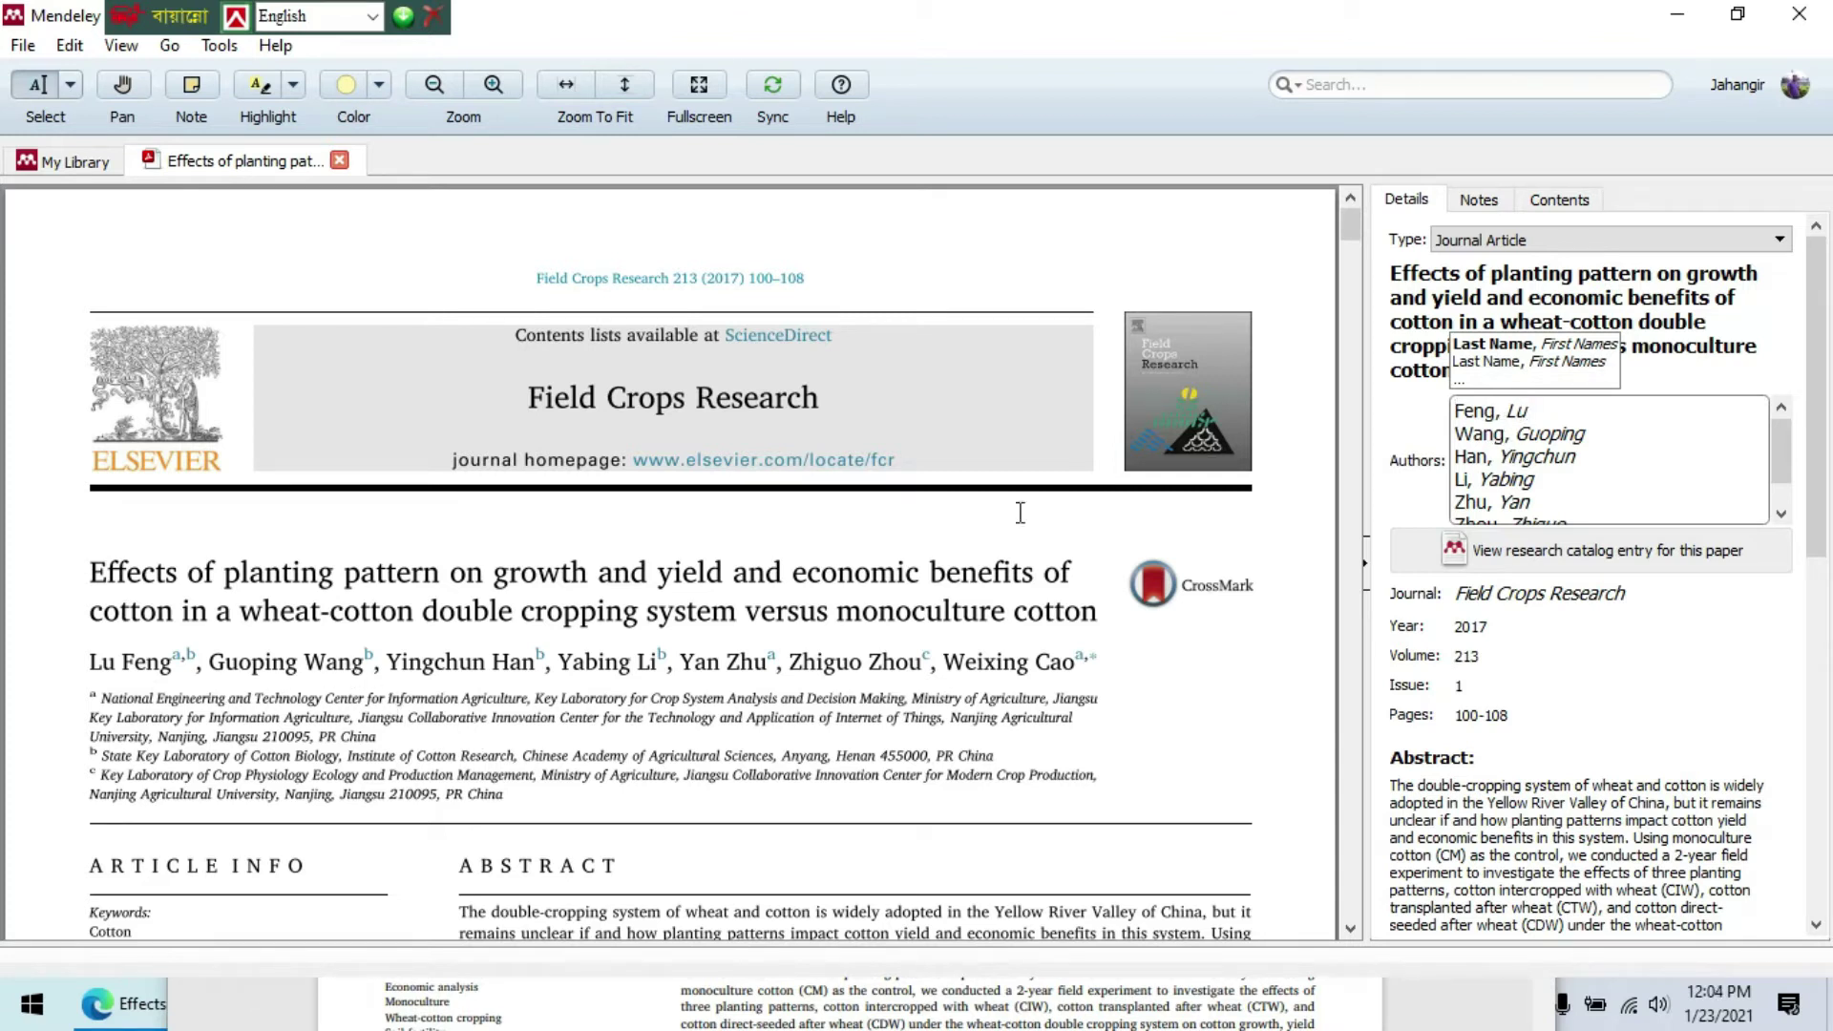
# Step: Check the paper's journal, year, volume, issue and page details against the header of the PDF
pyautogui.scroll(-1, 1772, 444)
pyautogui.click(1548, 590)
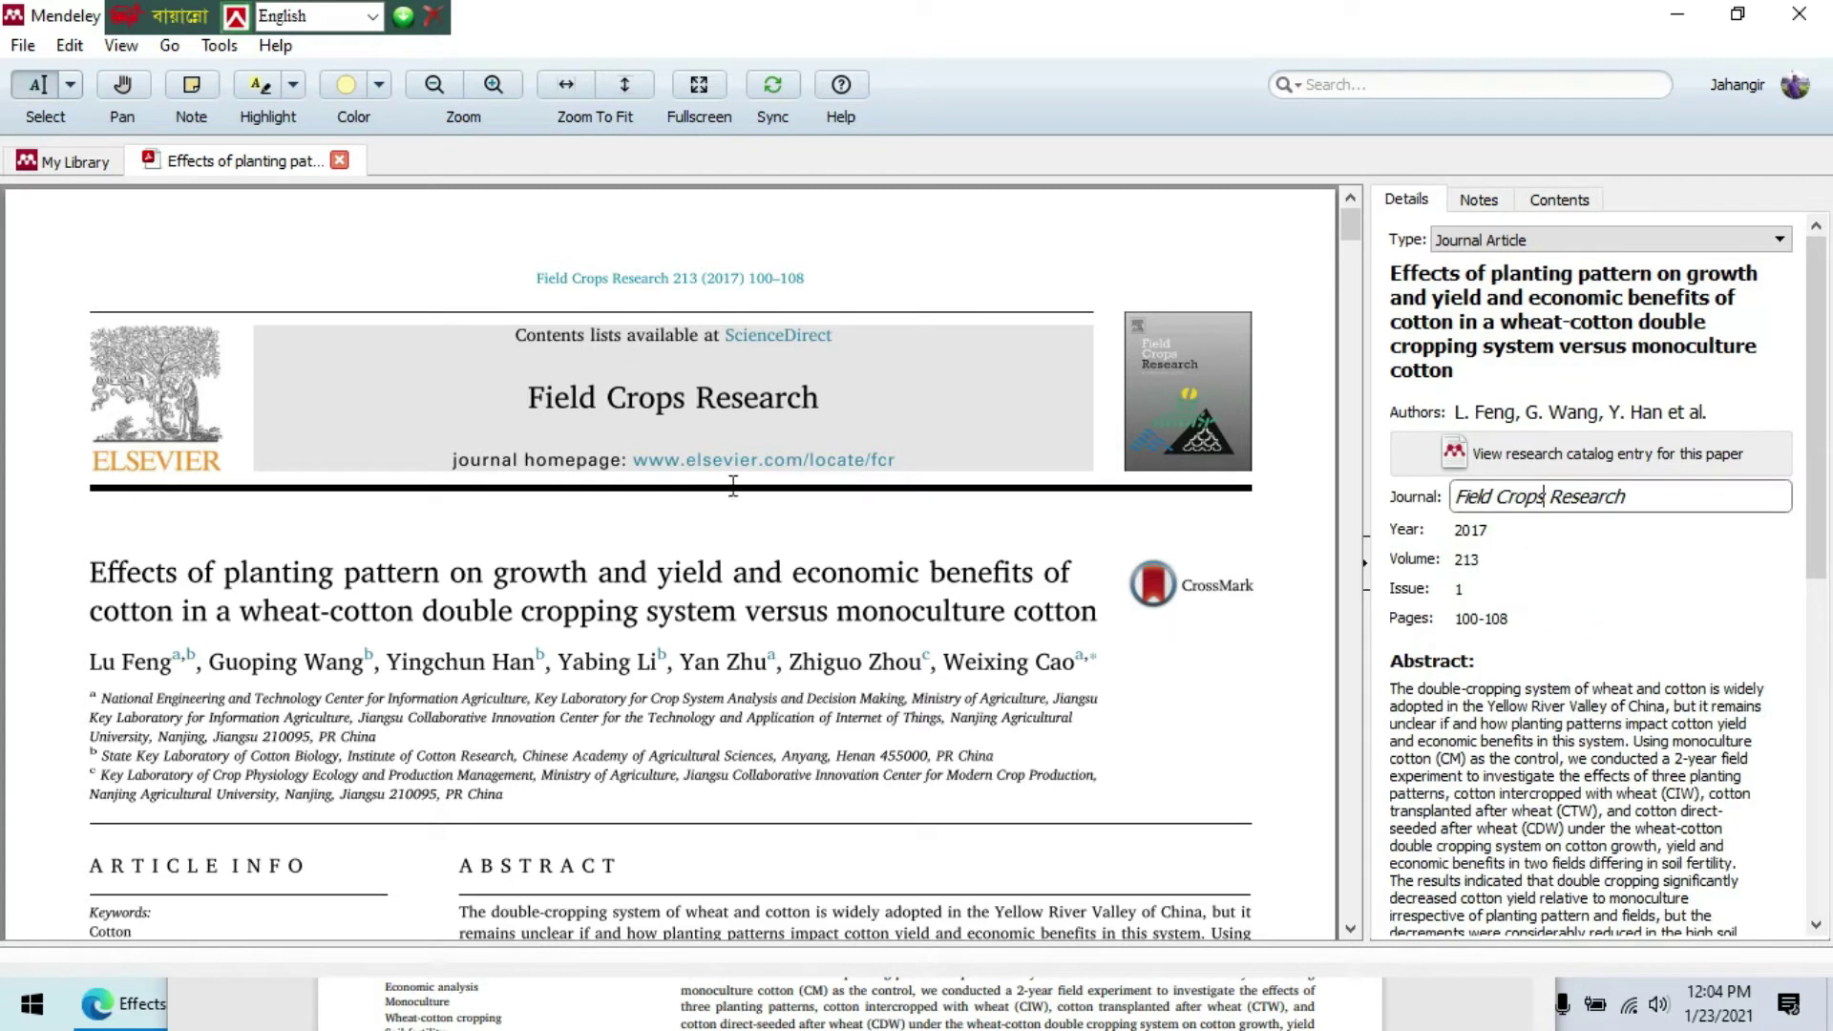
pyautogui.click(1512, 531)
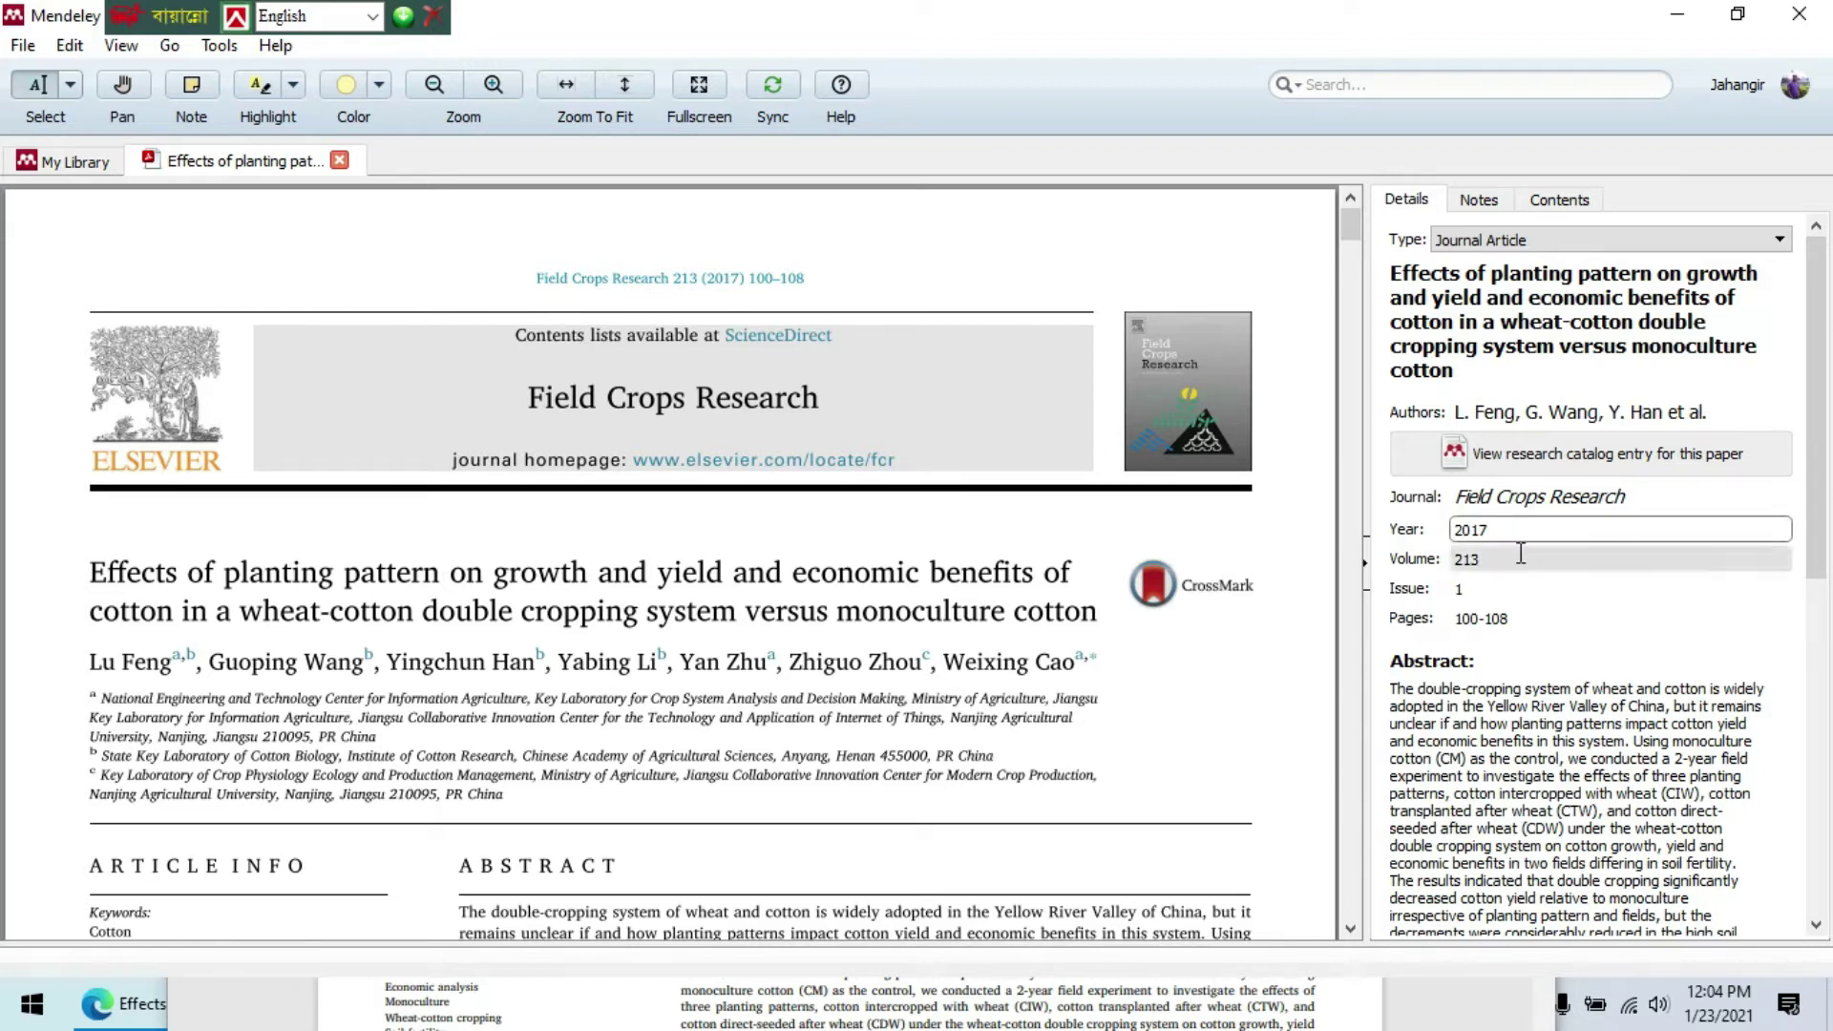
pyautogui.click(1521, 555)
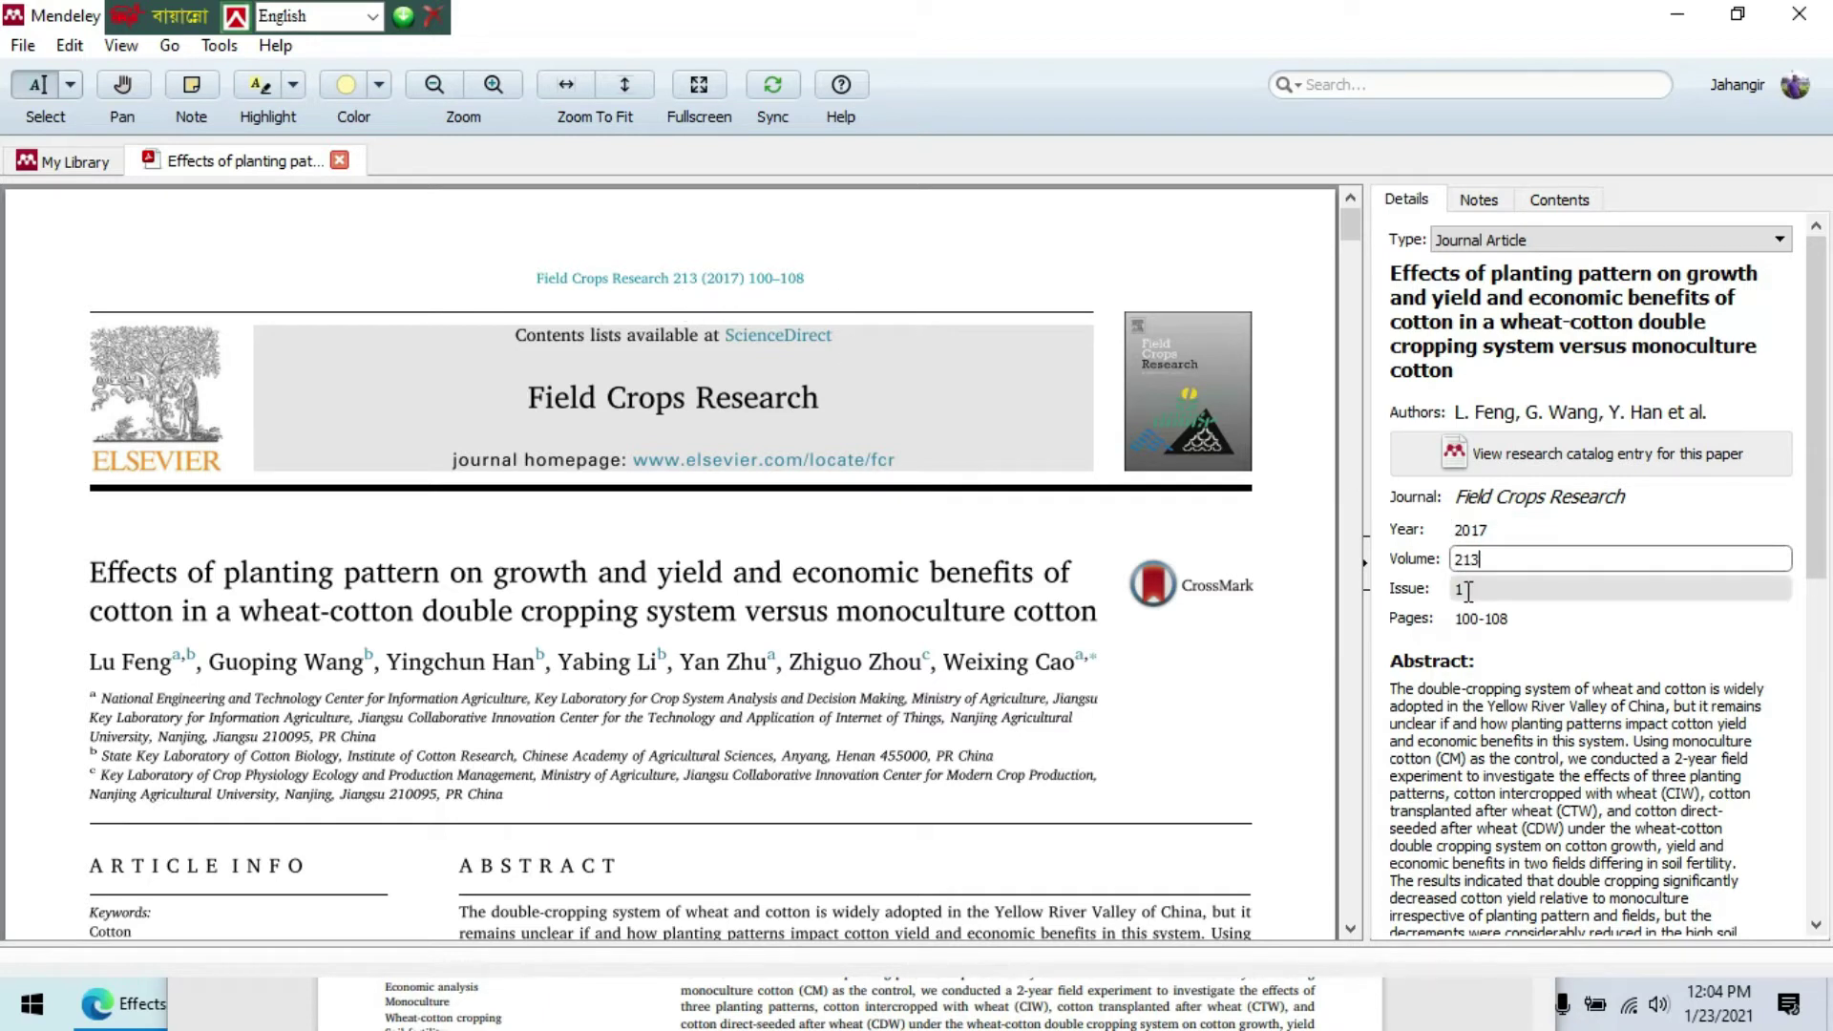
pyautogui.click(1499, 589)
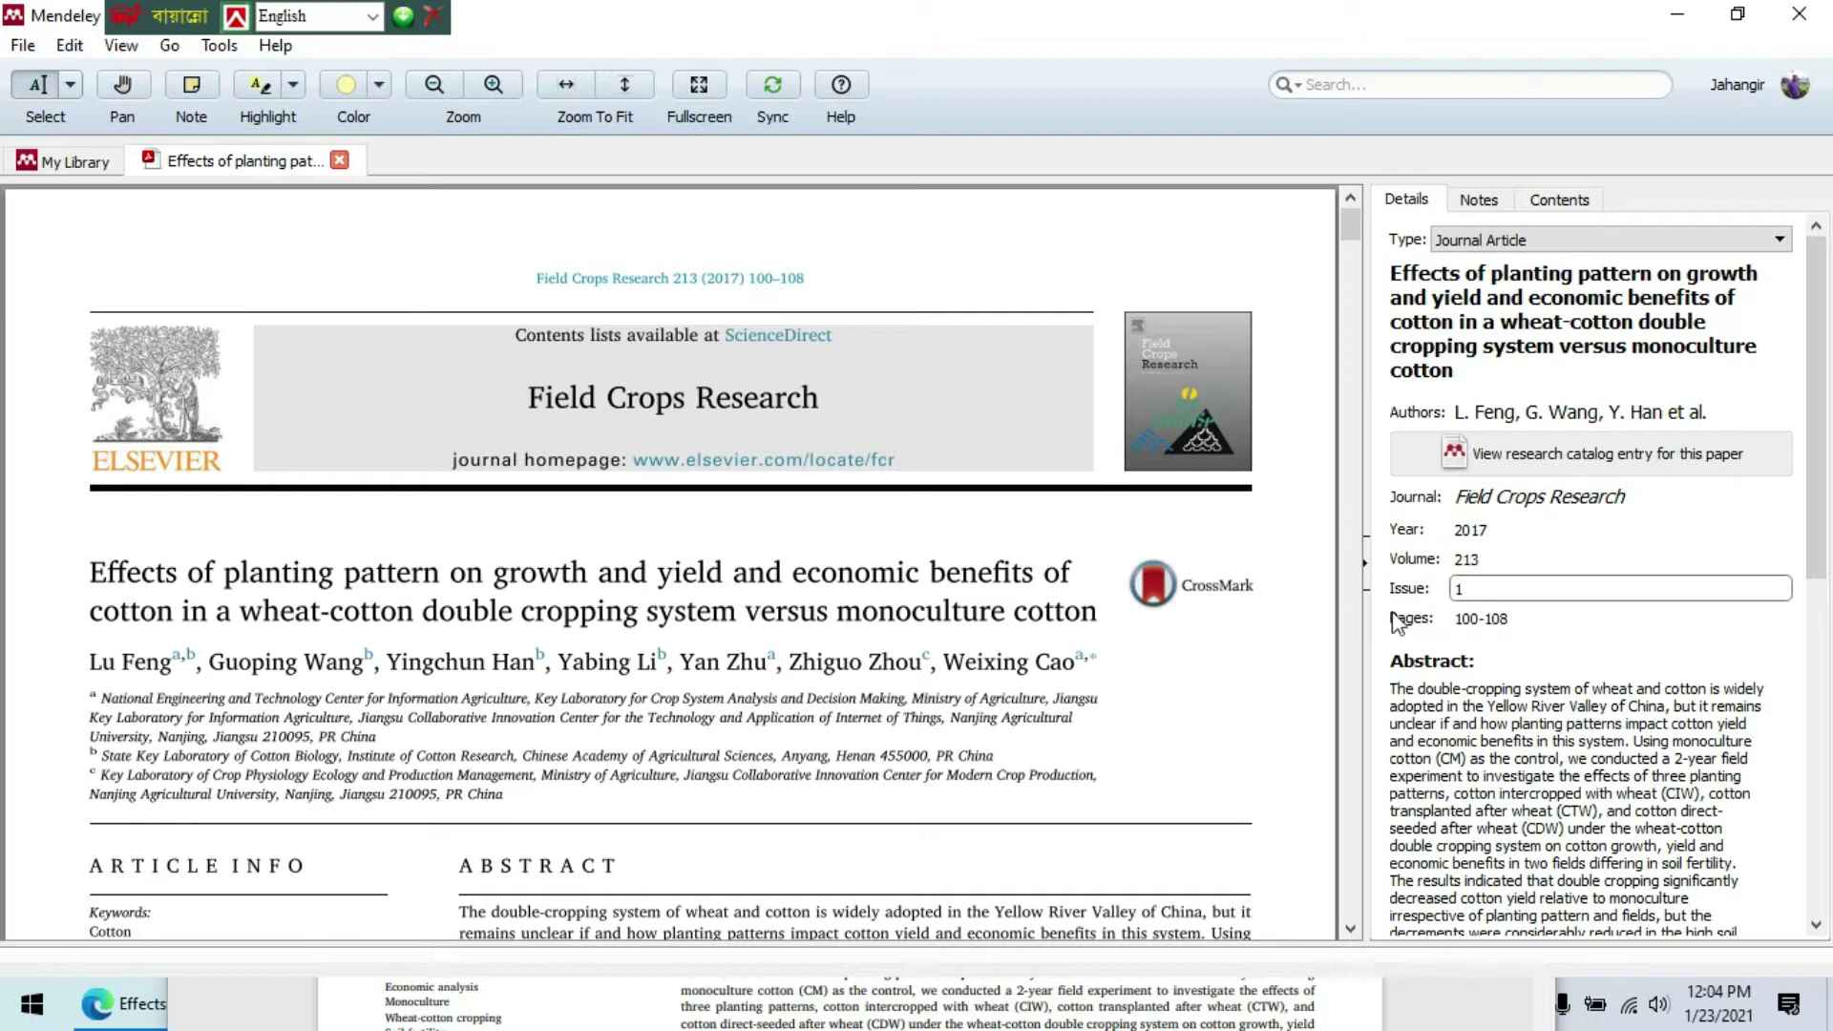
pyautogui.click(1535, 620)
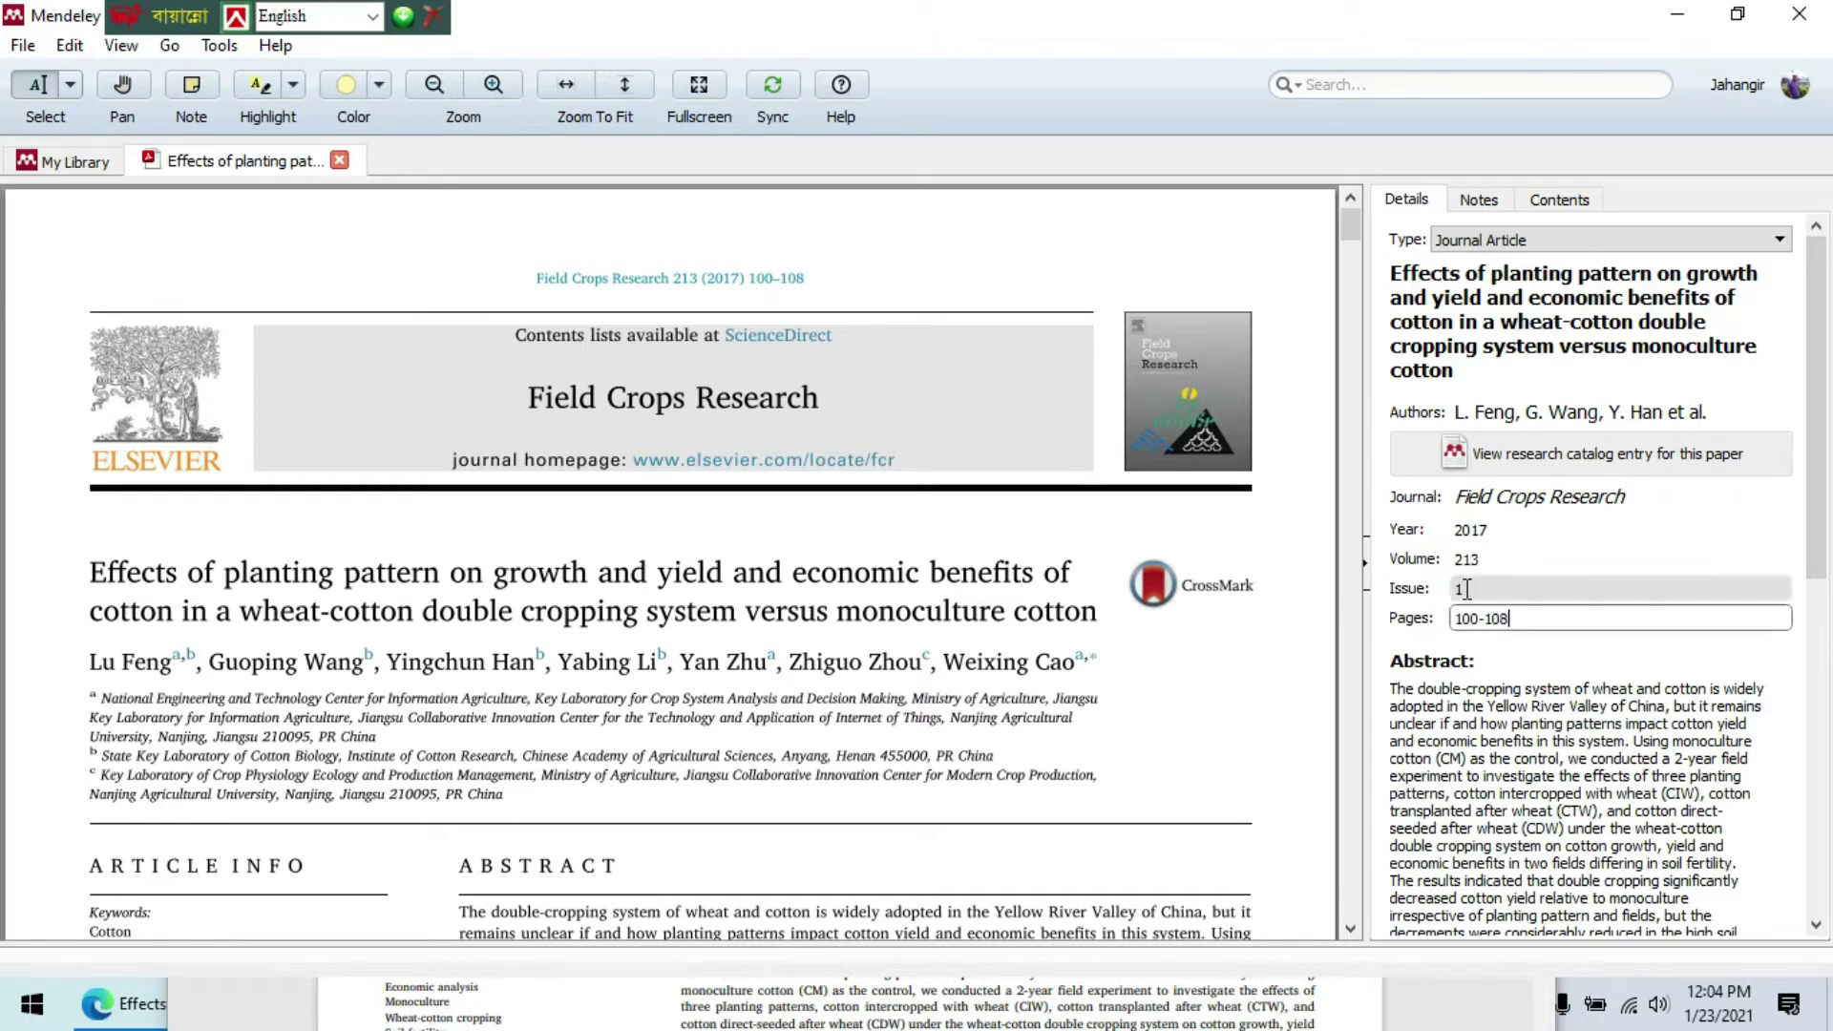
# Step: Clear the issue number of the paper "Effects of planting pattern on growth" and close its PDF
pyautogui.click(1510, 587)
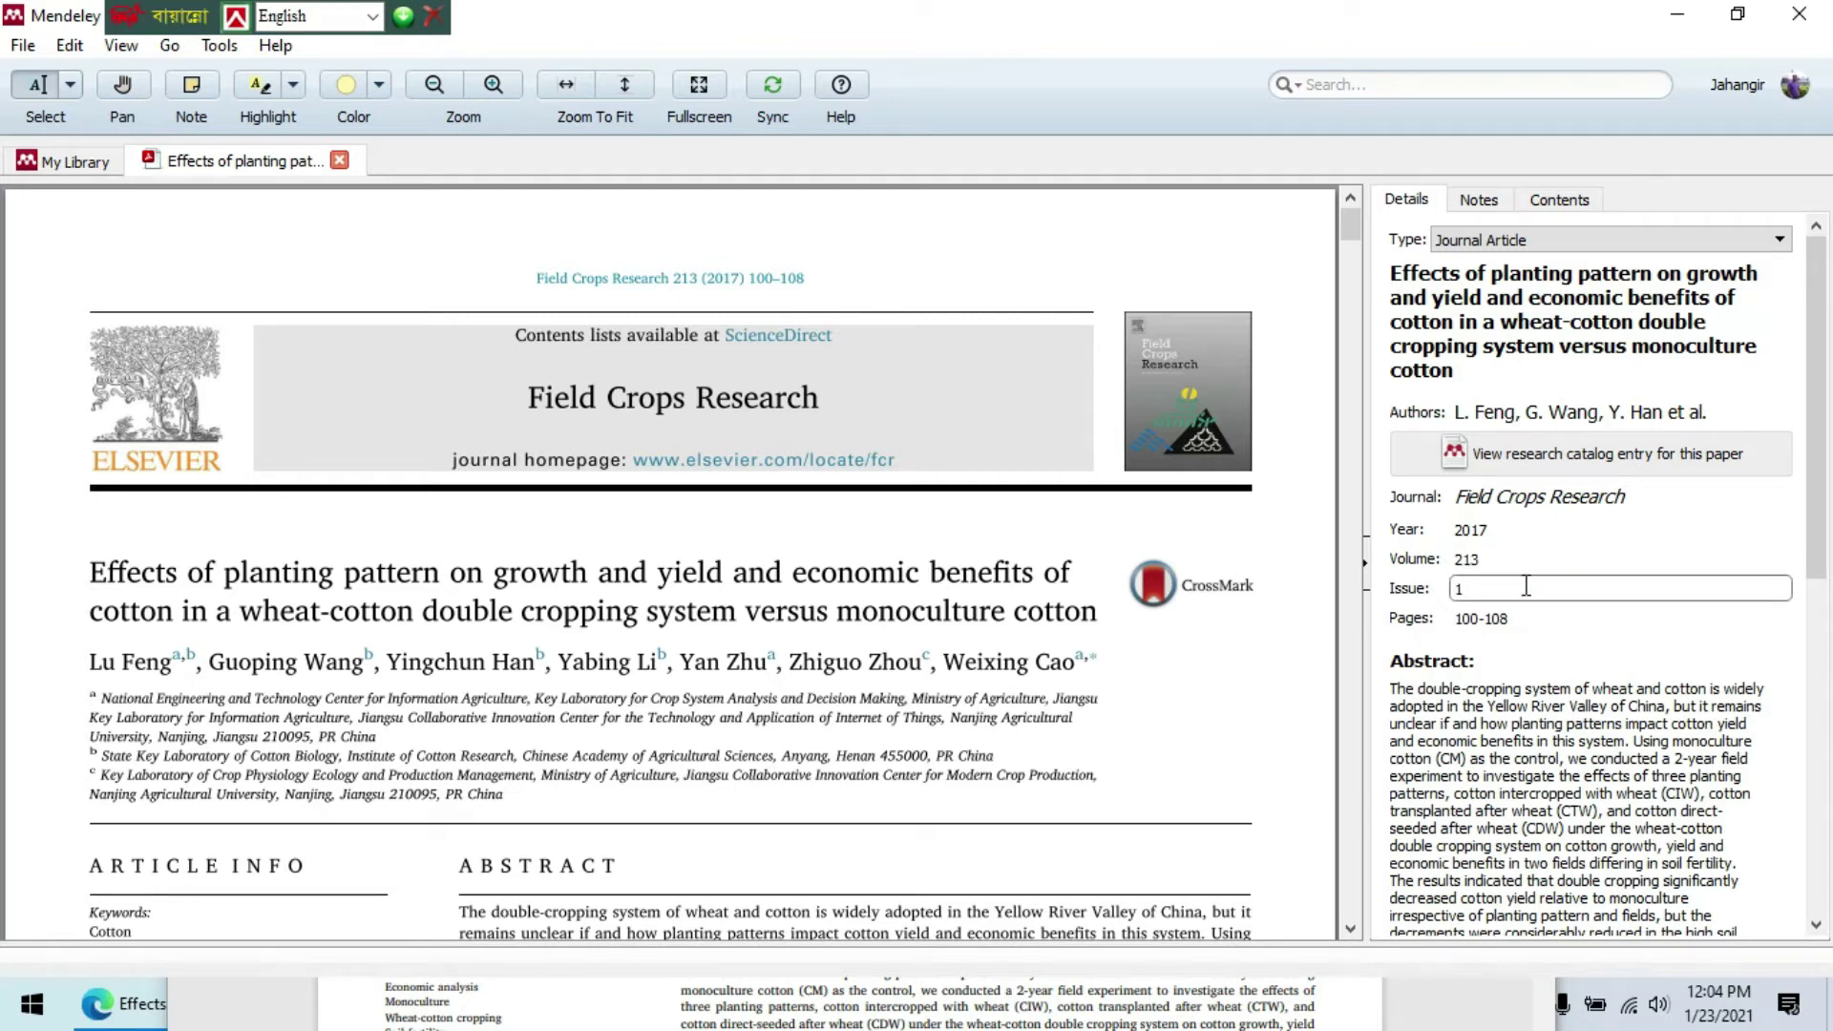
pyautogui.click(1264, 642)
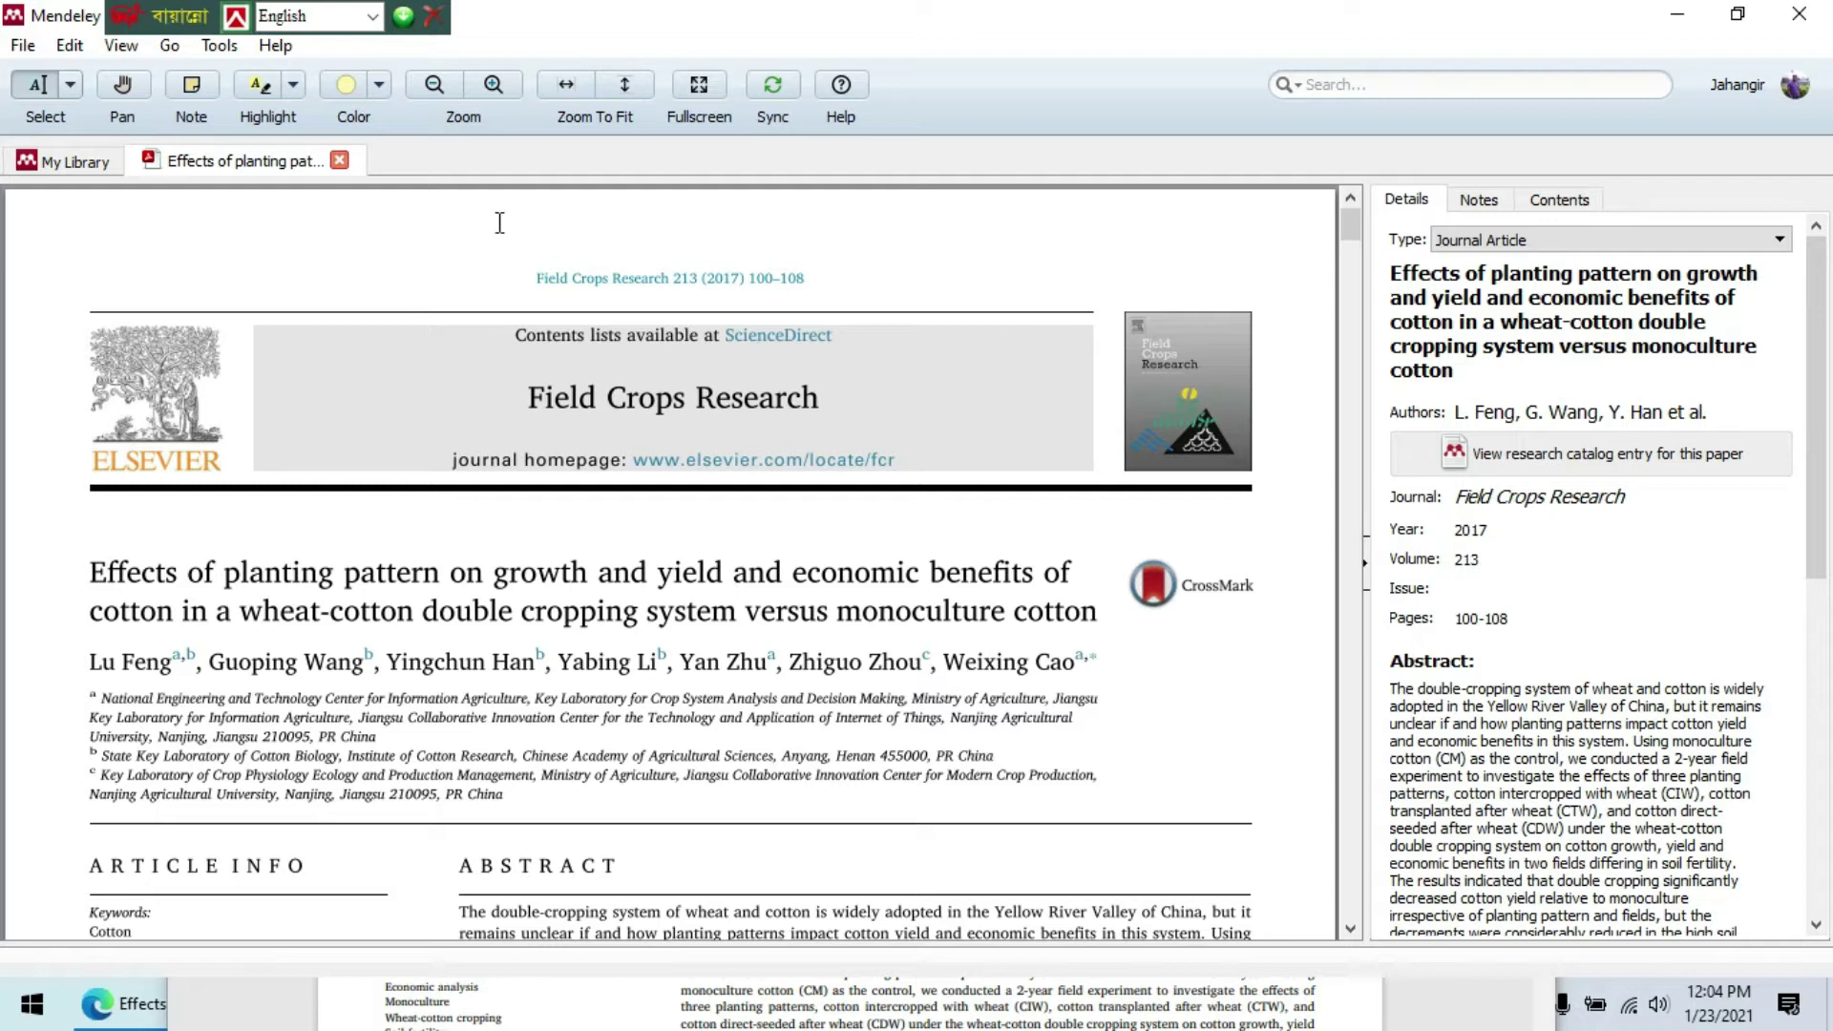
pyautogui.click(340, 160)
# Step: Add the PDFs "Wide-strip intercropping of cotton" and "Yield and economic benefits of late planted" from the Field crop research folder to the library
pyautogui.click(23, 46)
pyautogui.click(95, 80)
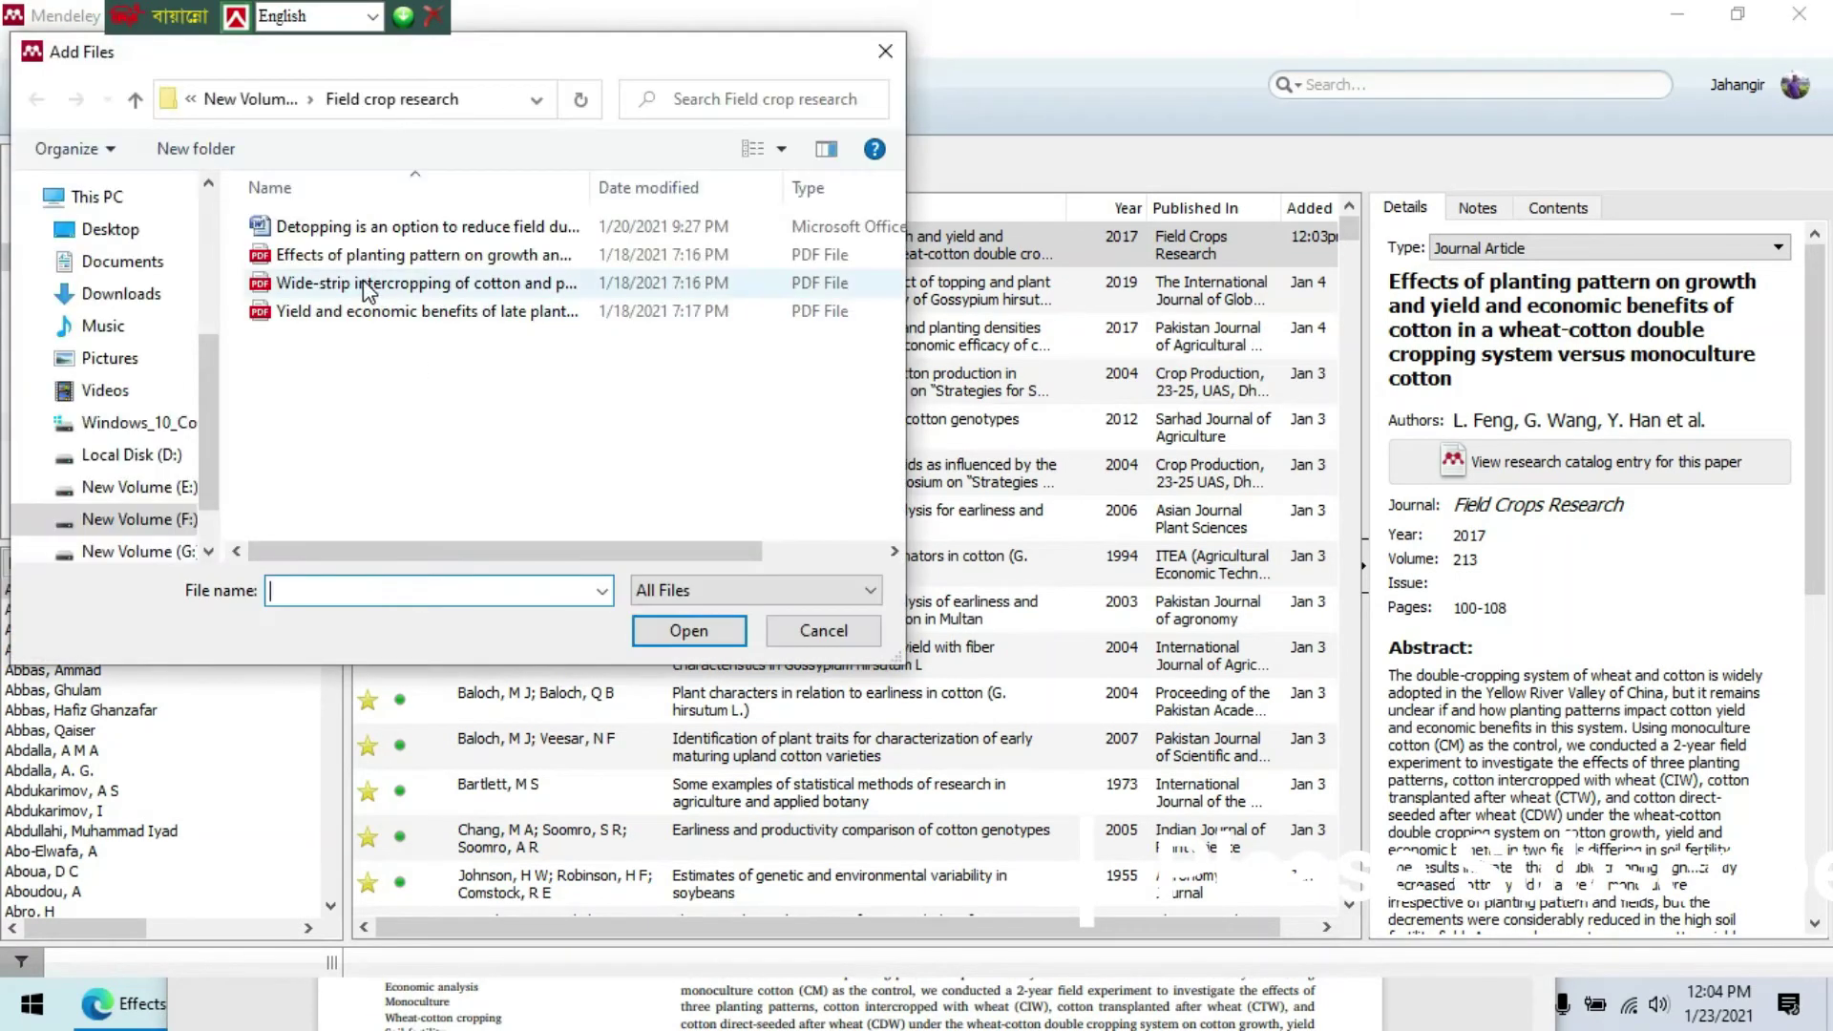
pyautogui.click(364, 283)
pyautogui.keyDown('shift'); pyautogui.click(367, 313); pyautogui.keyUp('shift')
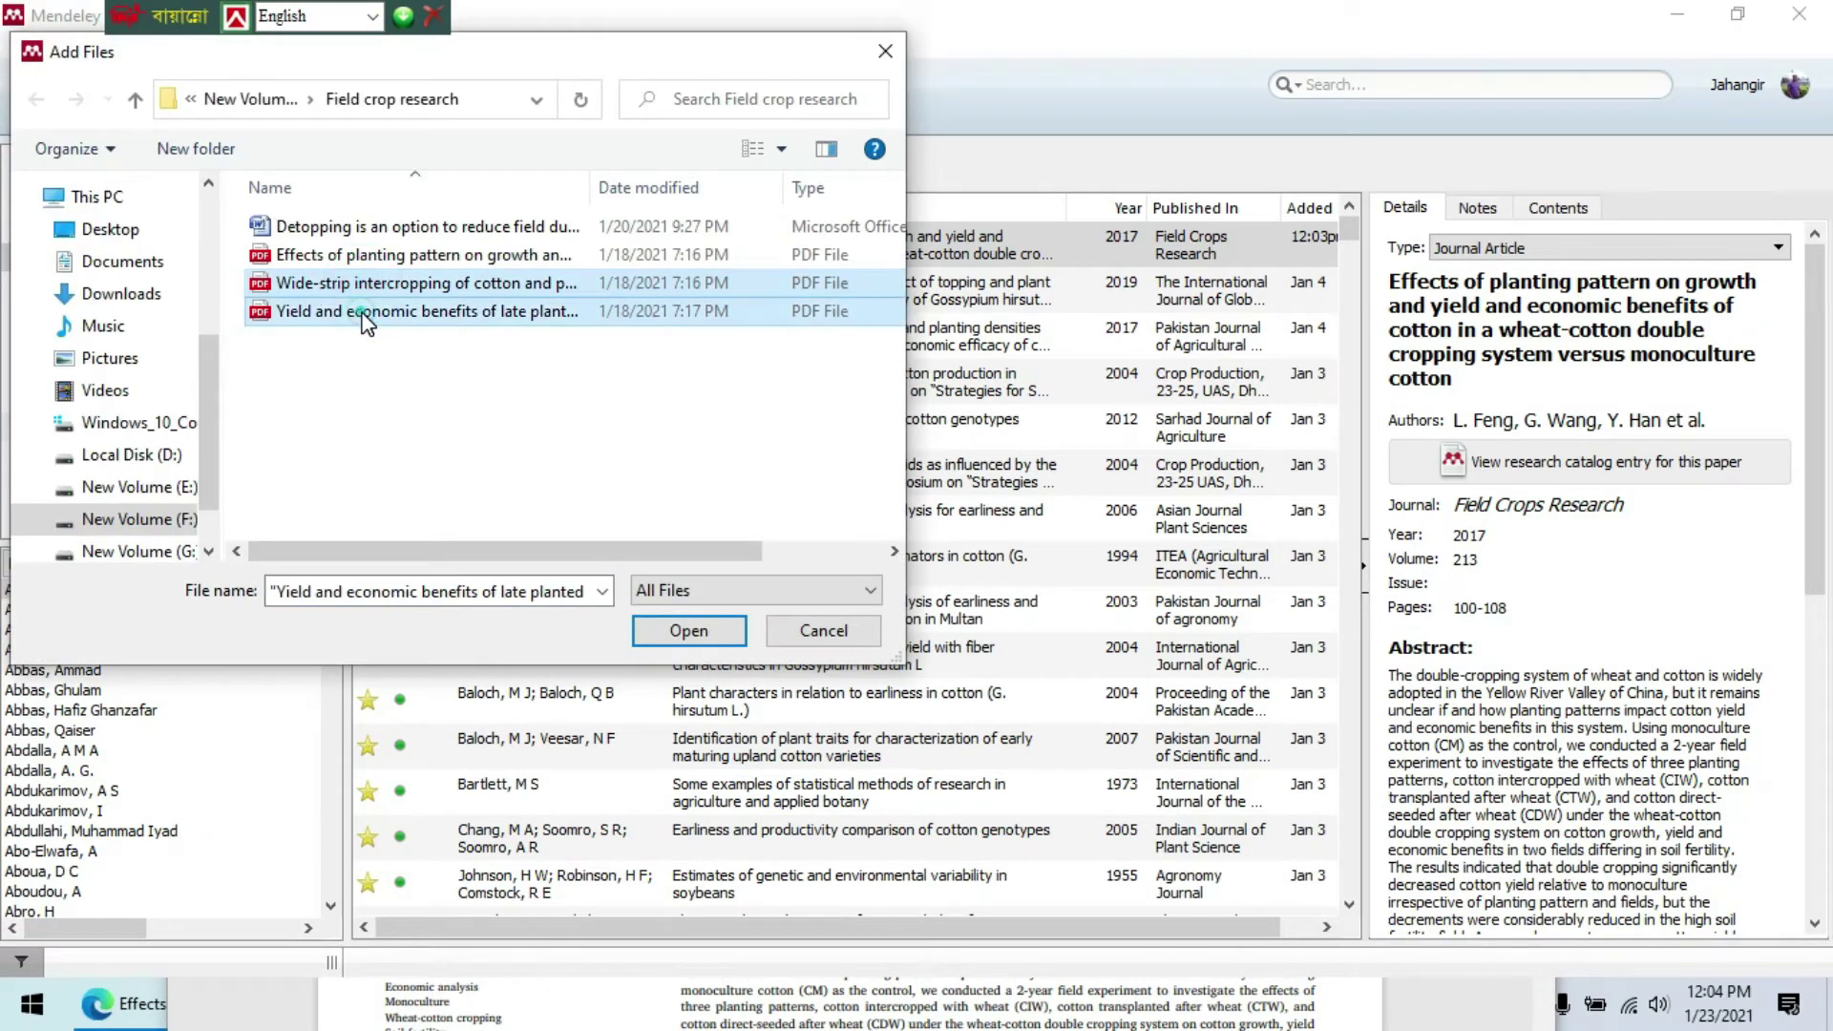
pyautogui.click(686, 632)
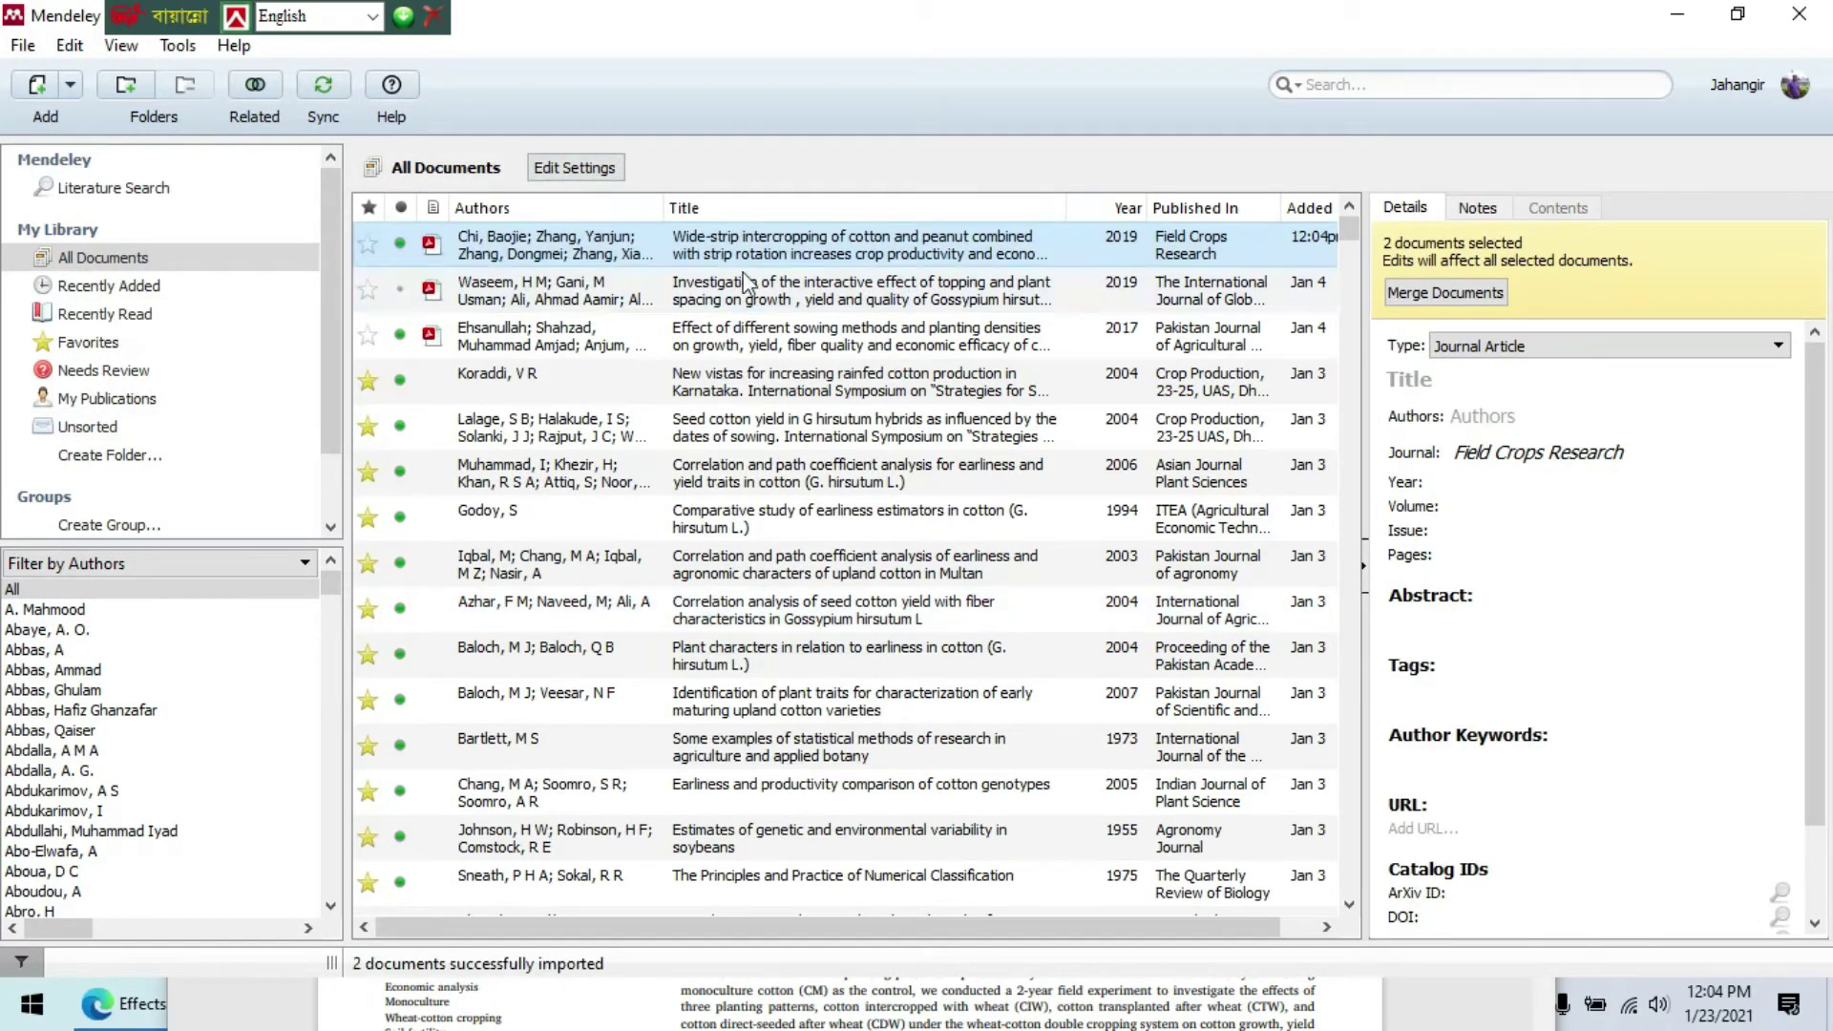
# Step: Open the wide-strip intercropping paper in the PDF reader and check its title and author list against the first page
pyautogui.doubleClick(827, 243)
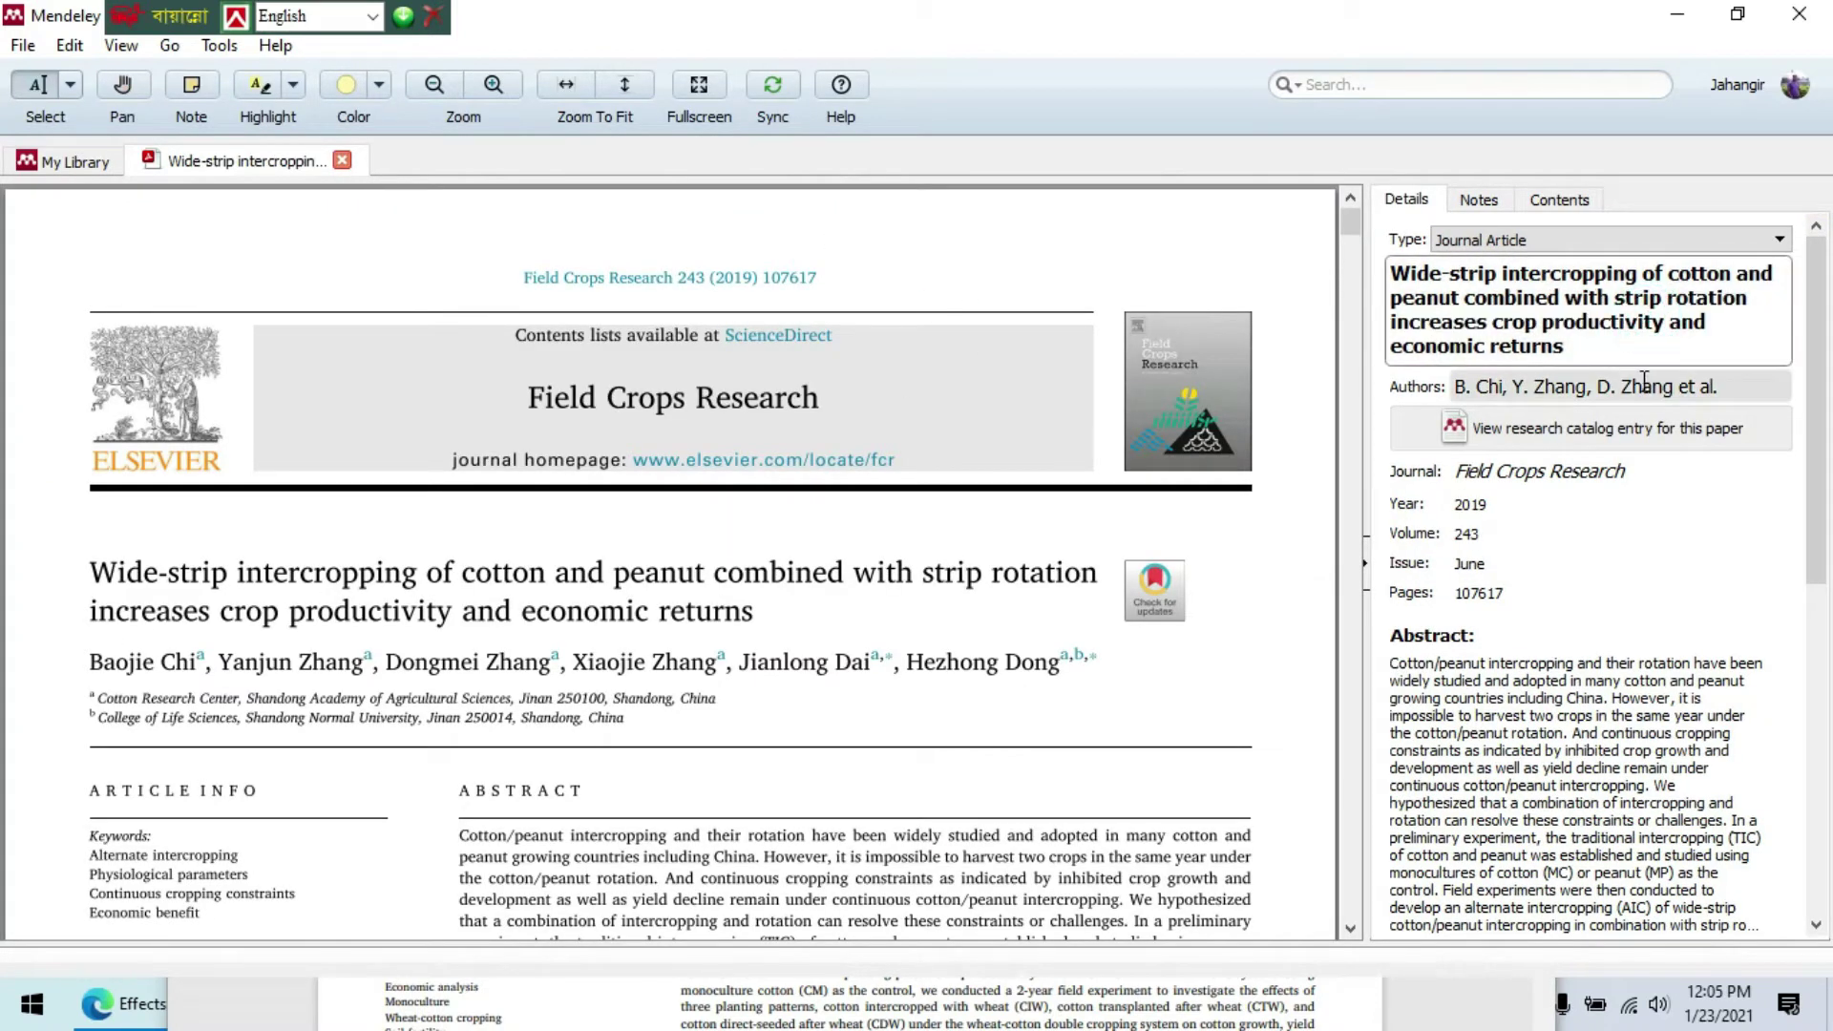
pyautogui.click(1585, 387)
pyautogui.scroll(1, 1650, 429)
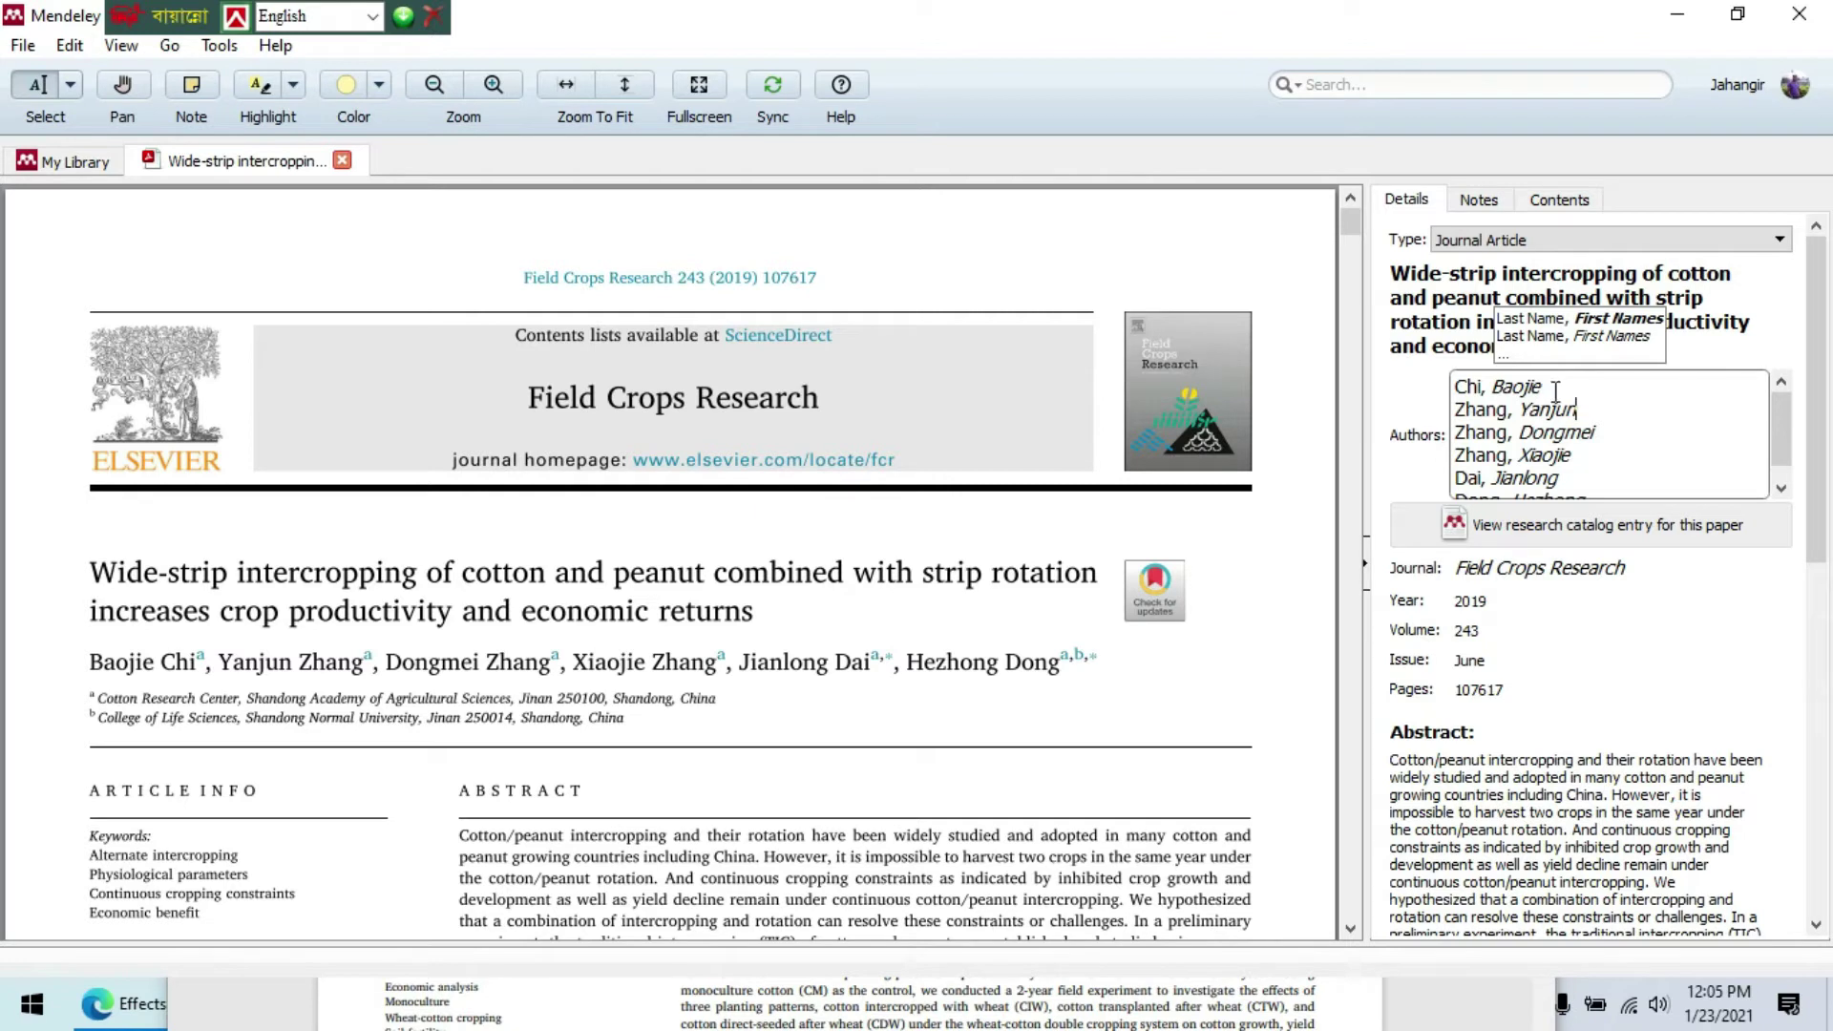
# Step: Clear the issue value in the wide-strip intercropping paper's details
pyautogui.click(1520, 662)
pyautogui.moveTo(1475, 563); pyautogui.dragTo(1542, 556)
pyautogui.press('BackSpace')
pyautogui.press('BackSpace')
pyautogui.press('BackSpace')
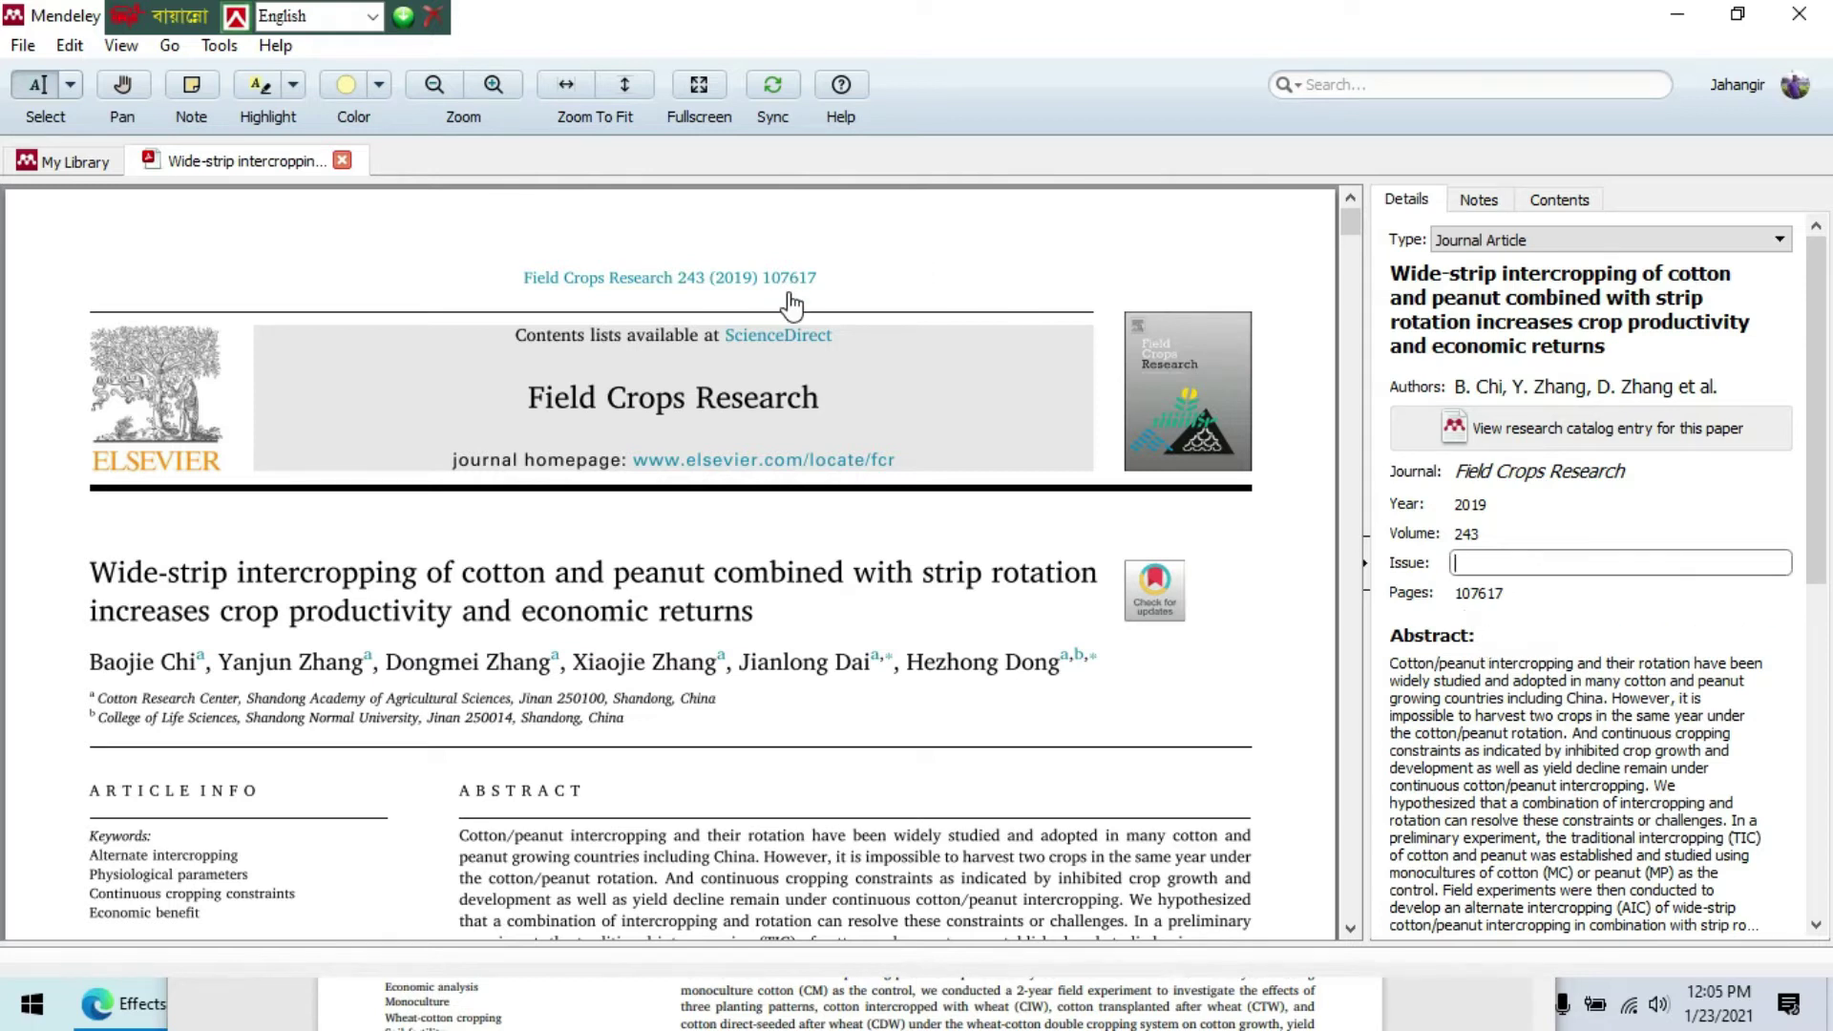
# Step: Set the page range of the wide-strip intercropping paper to 107-117, looking through the PDF for its page numbering
pyautogui.click(1485, 594)
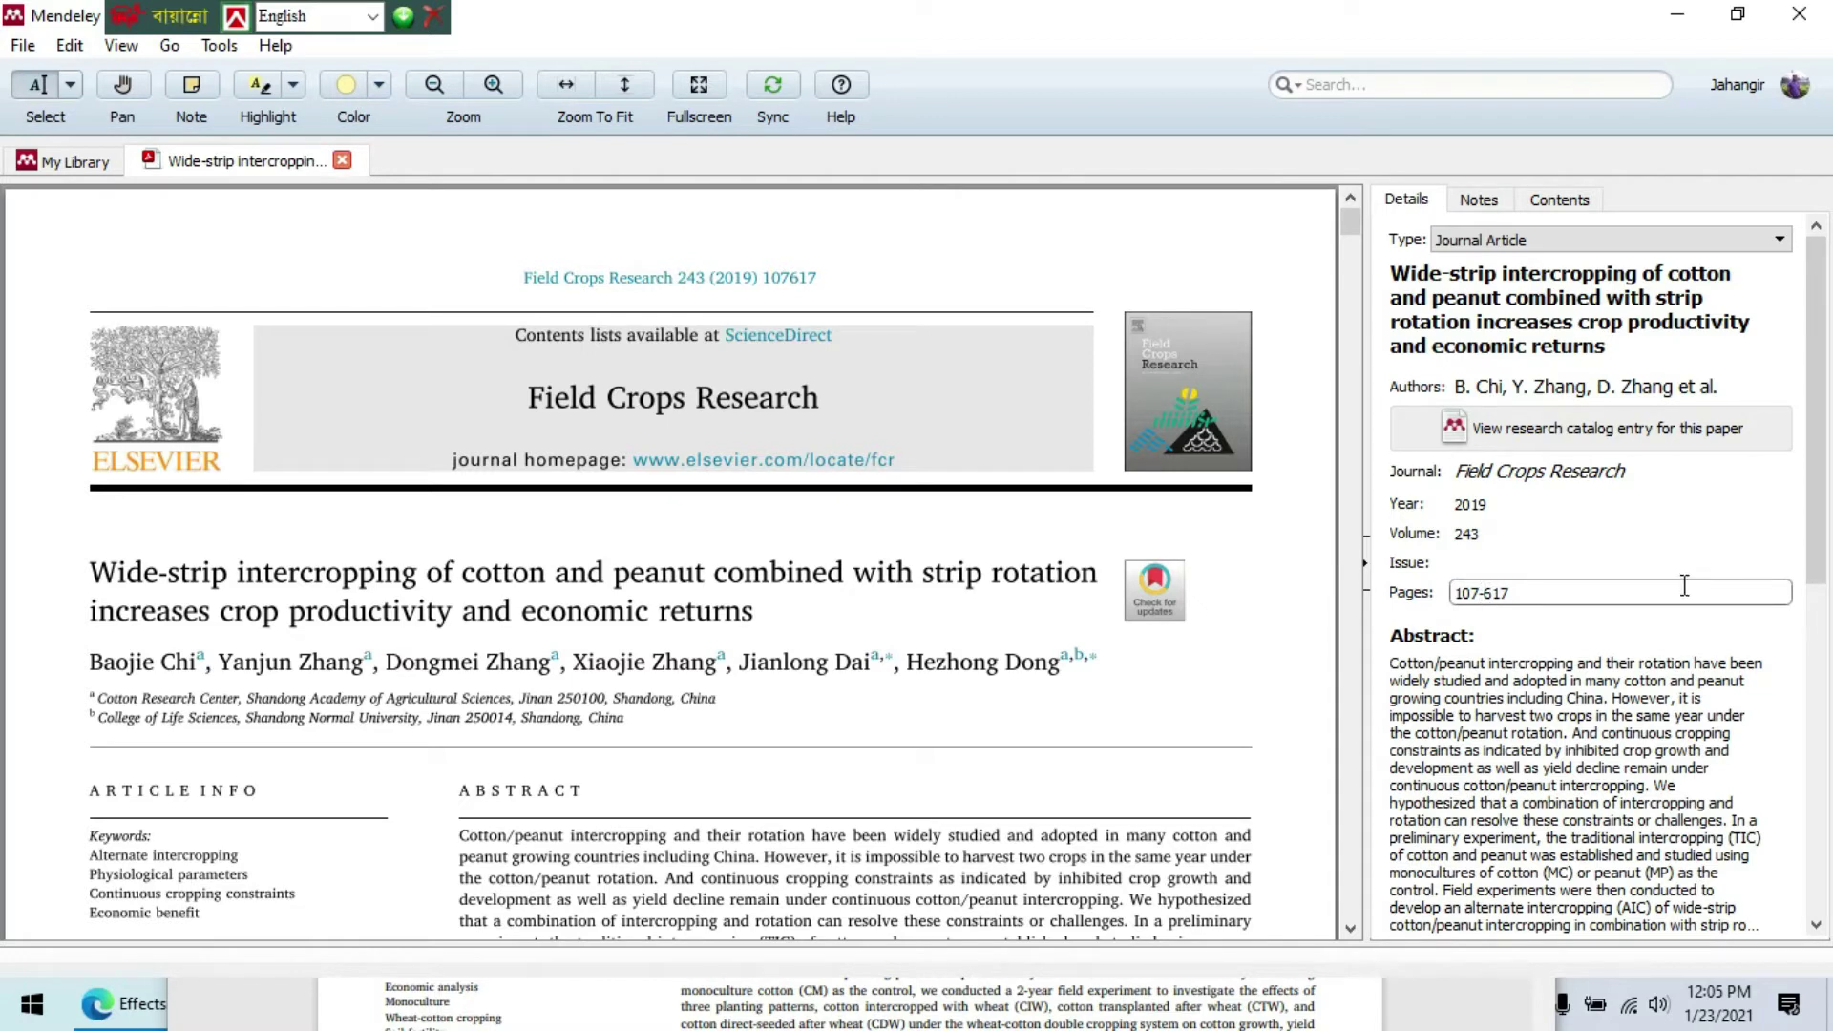
pyautogui.scroll(-15, 765, 571)
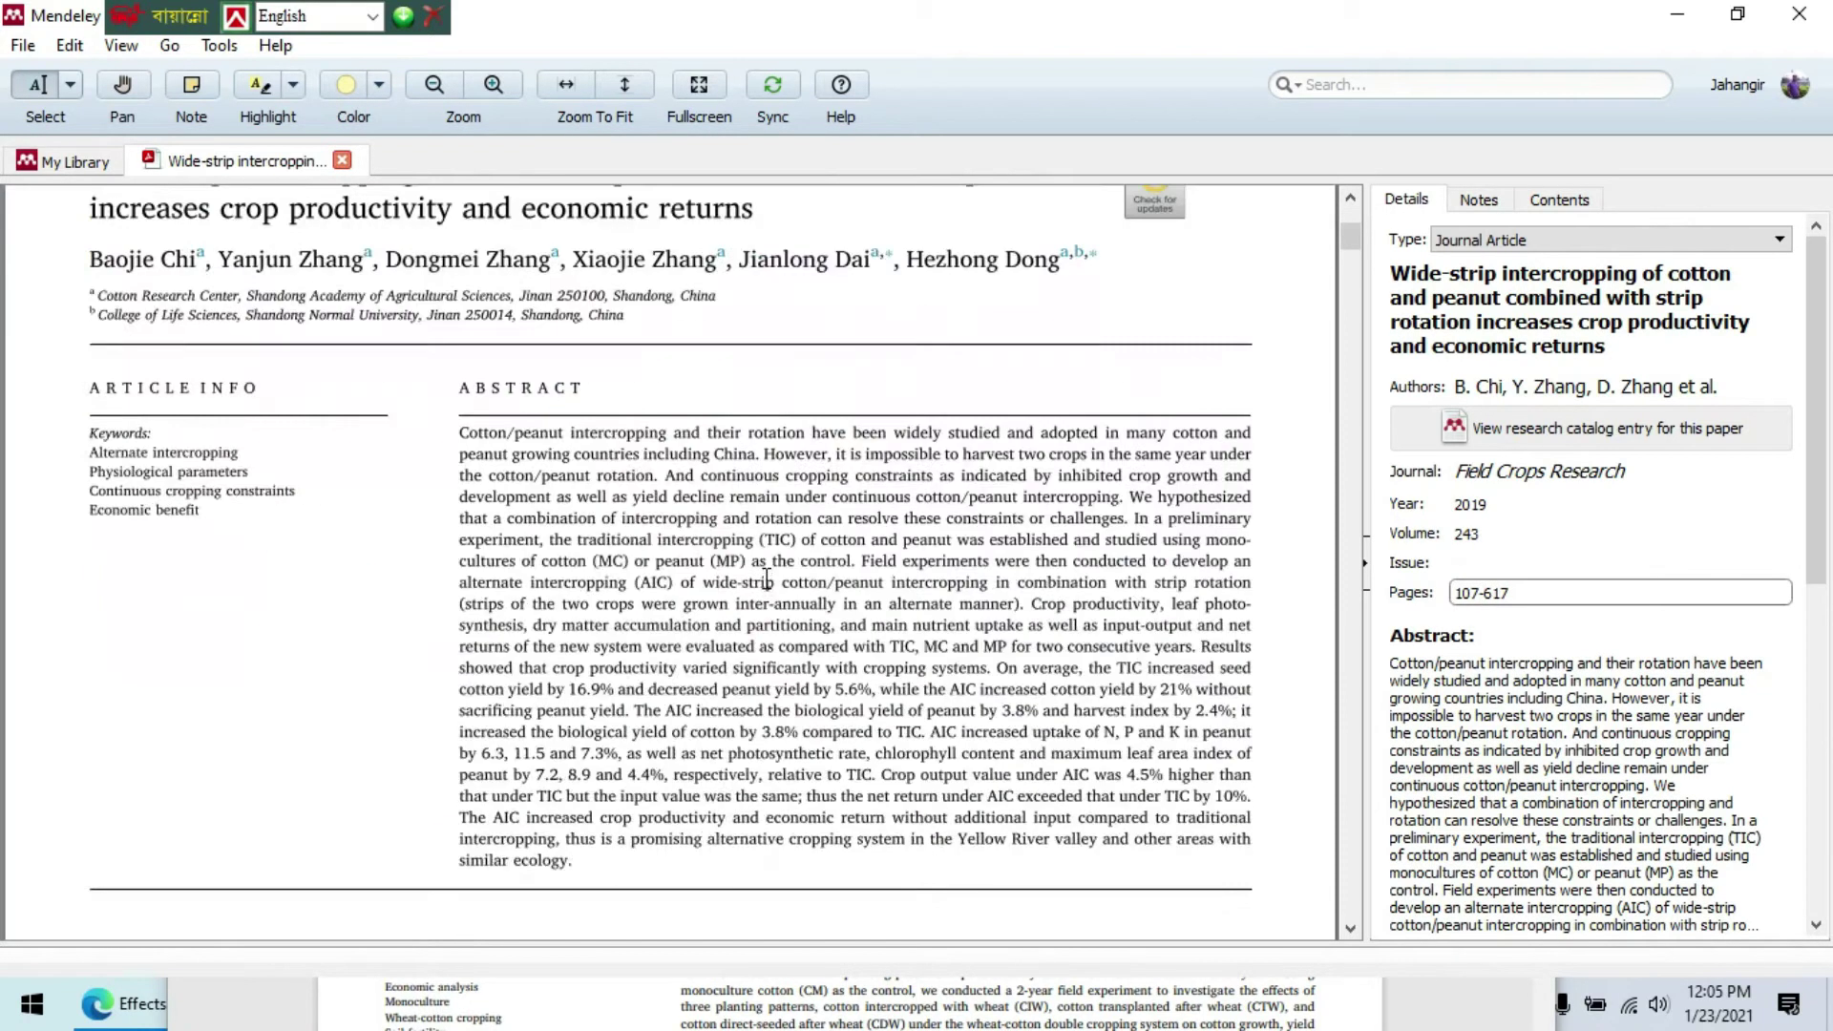
pyautogui.scroll(8, 765, 571)
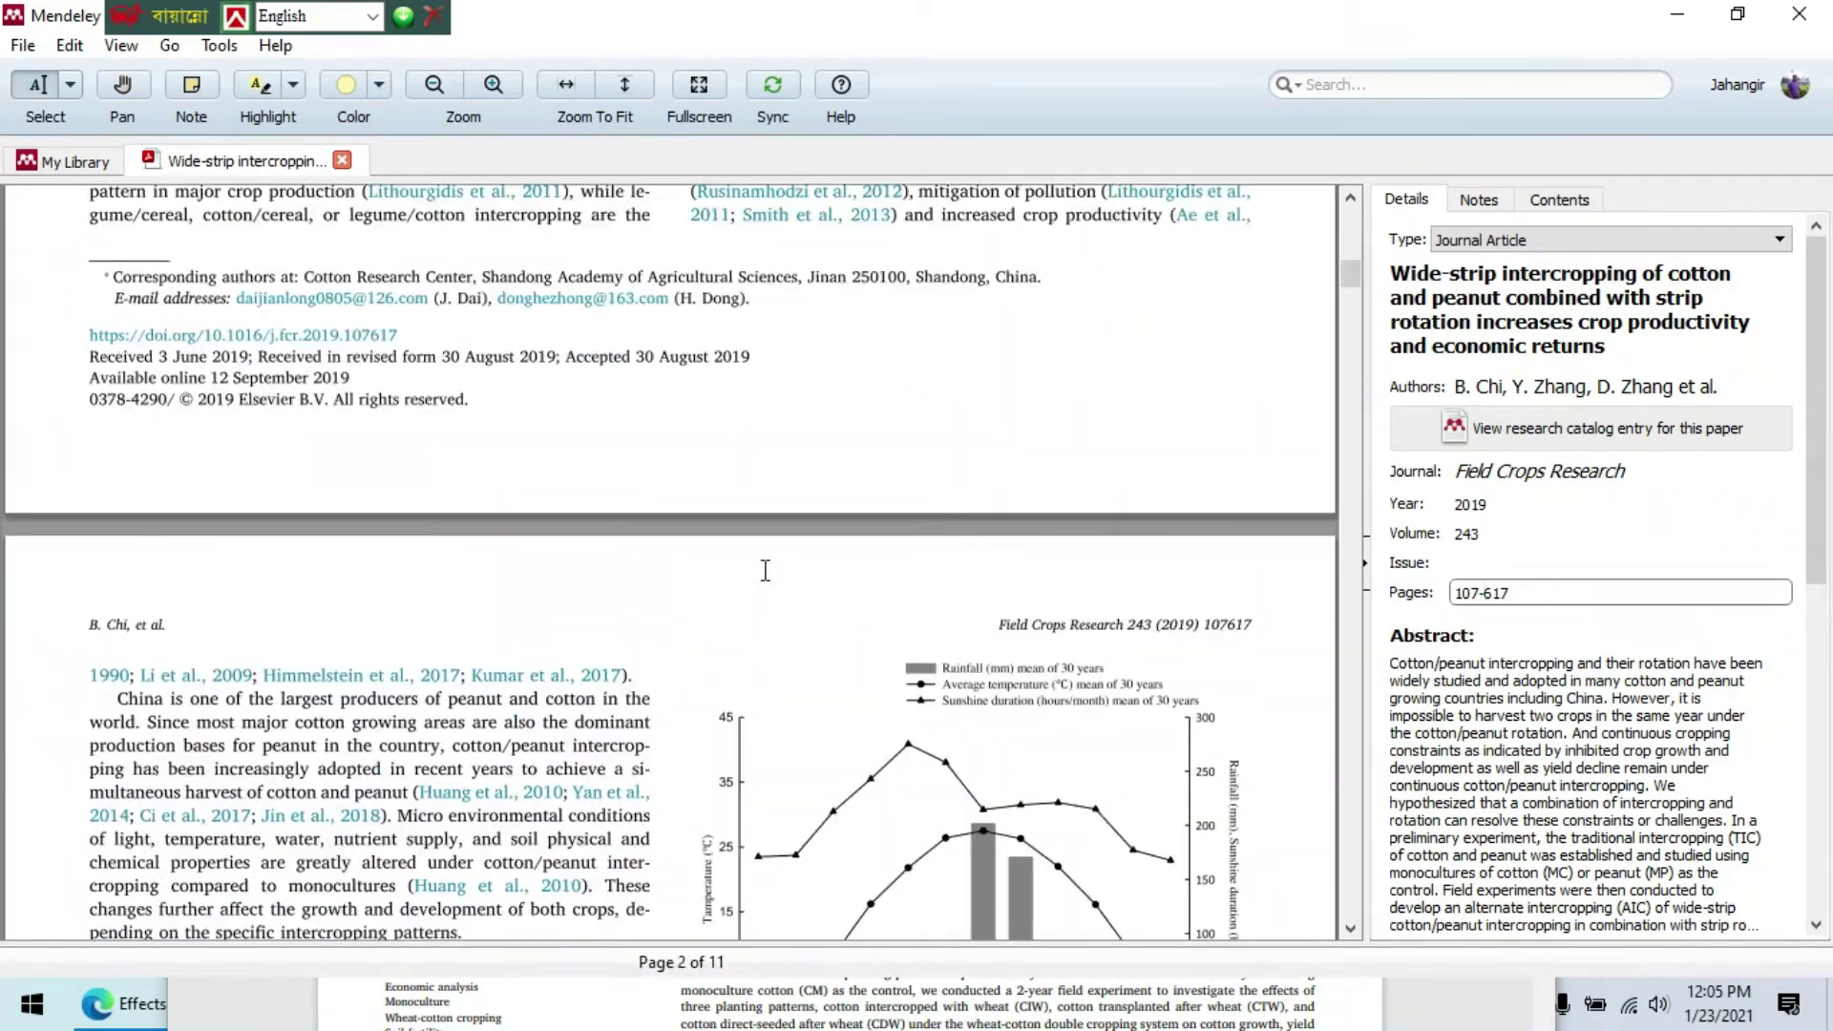
pyautogui.scroll(-12, 764, 560)
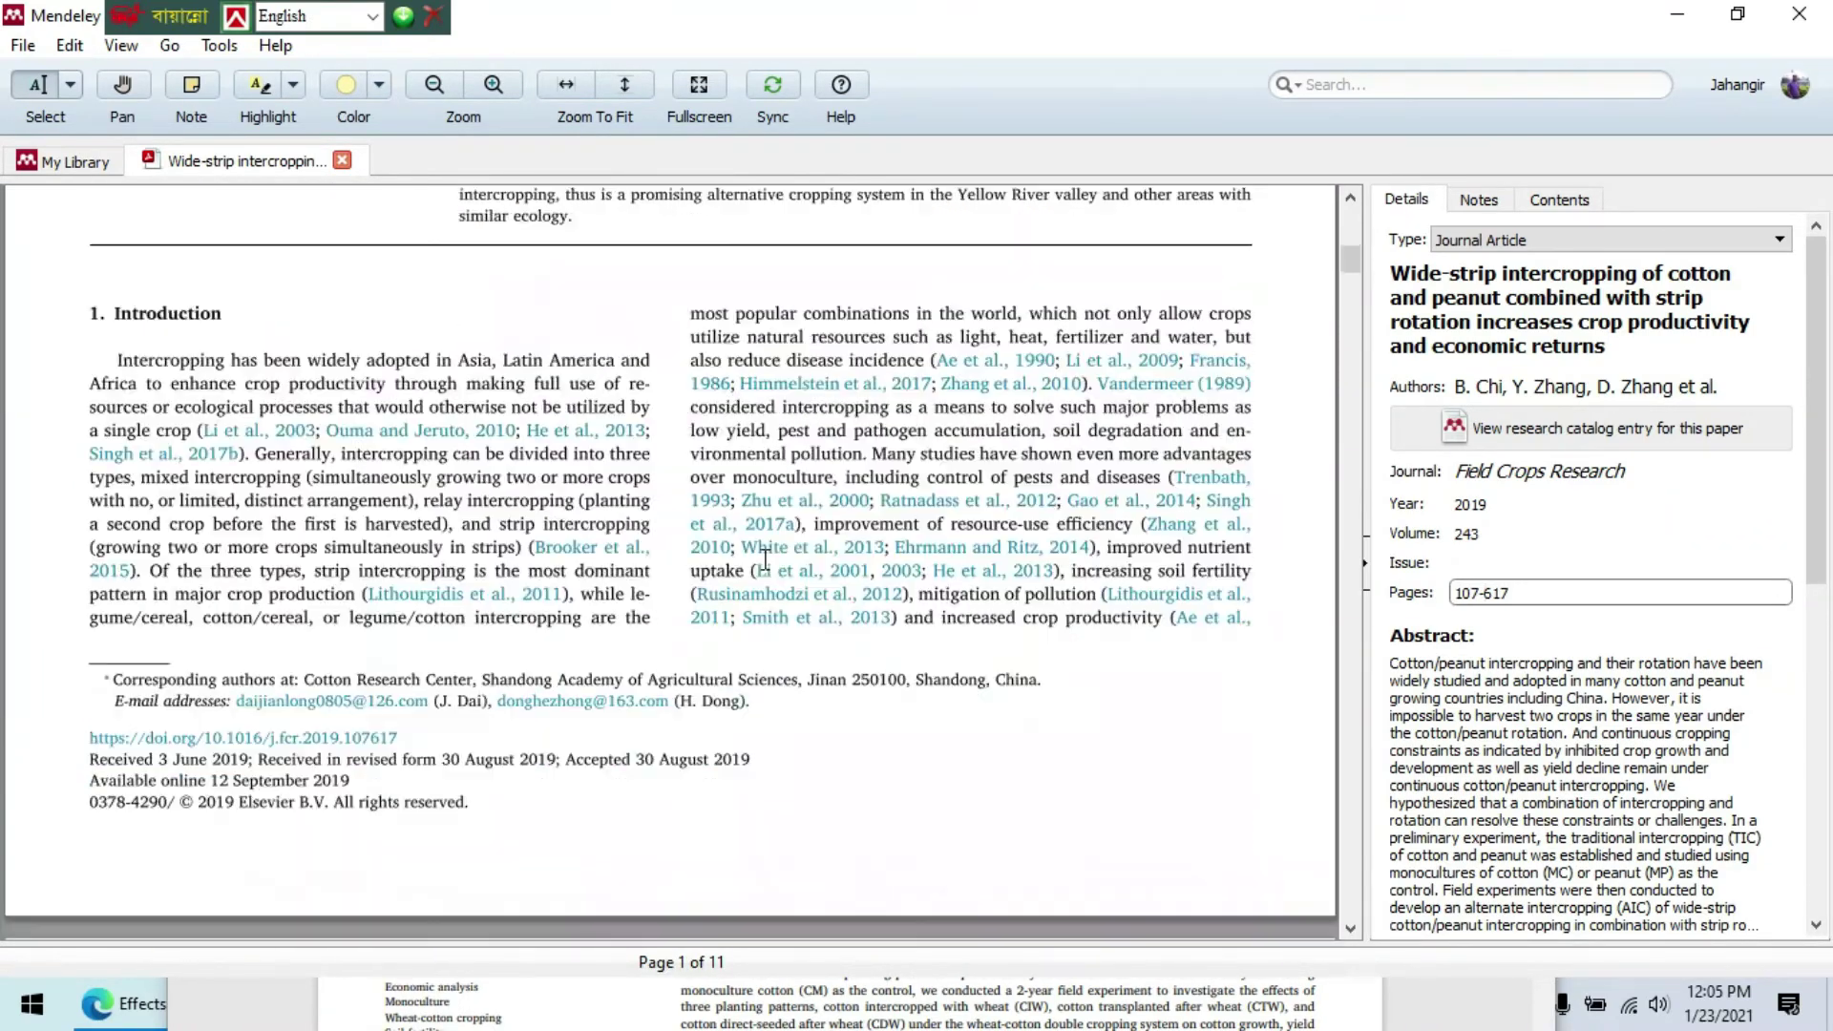
pyautogui.scroll(-15, 764, 560)
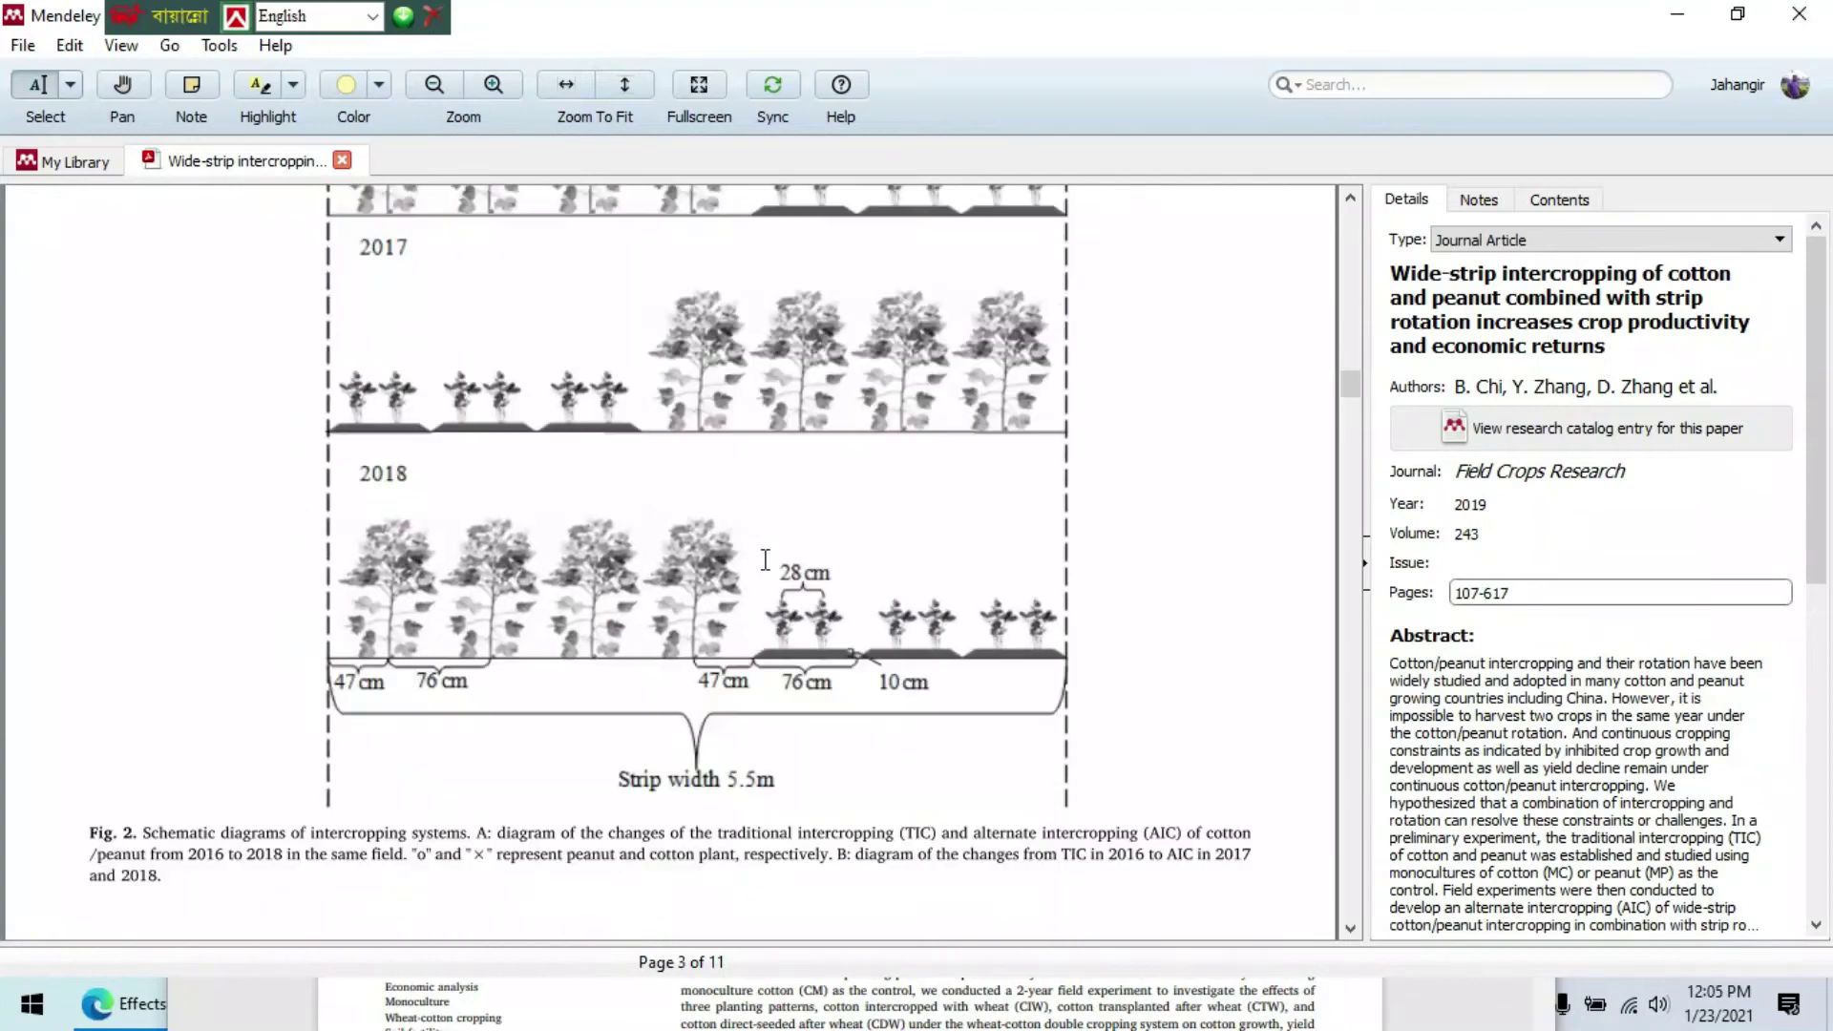
pyautogui.scroll(-15, 765, 561)
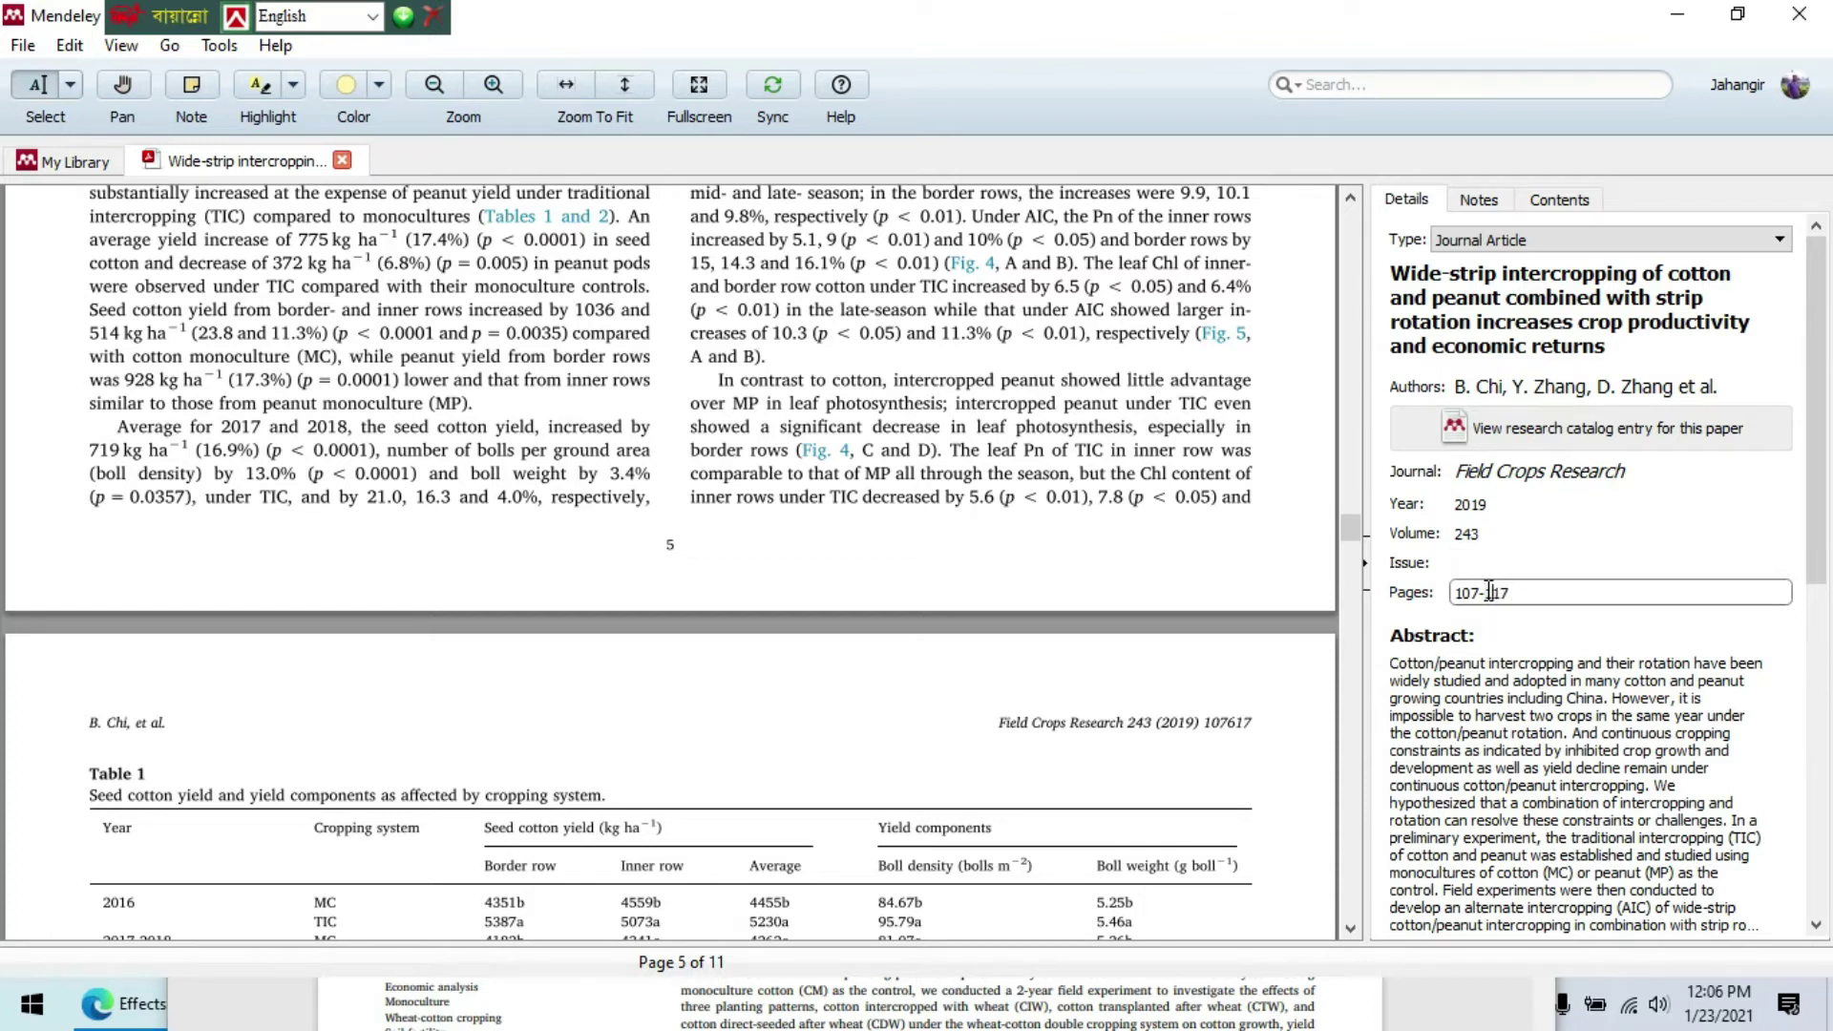
pyautogui.click(1110, 517)
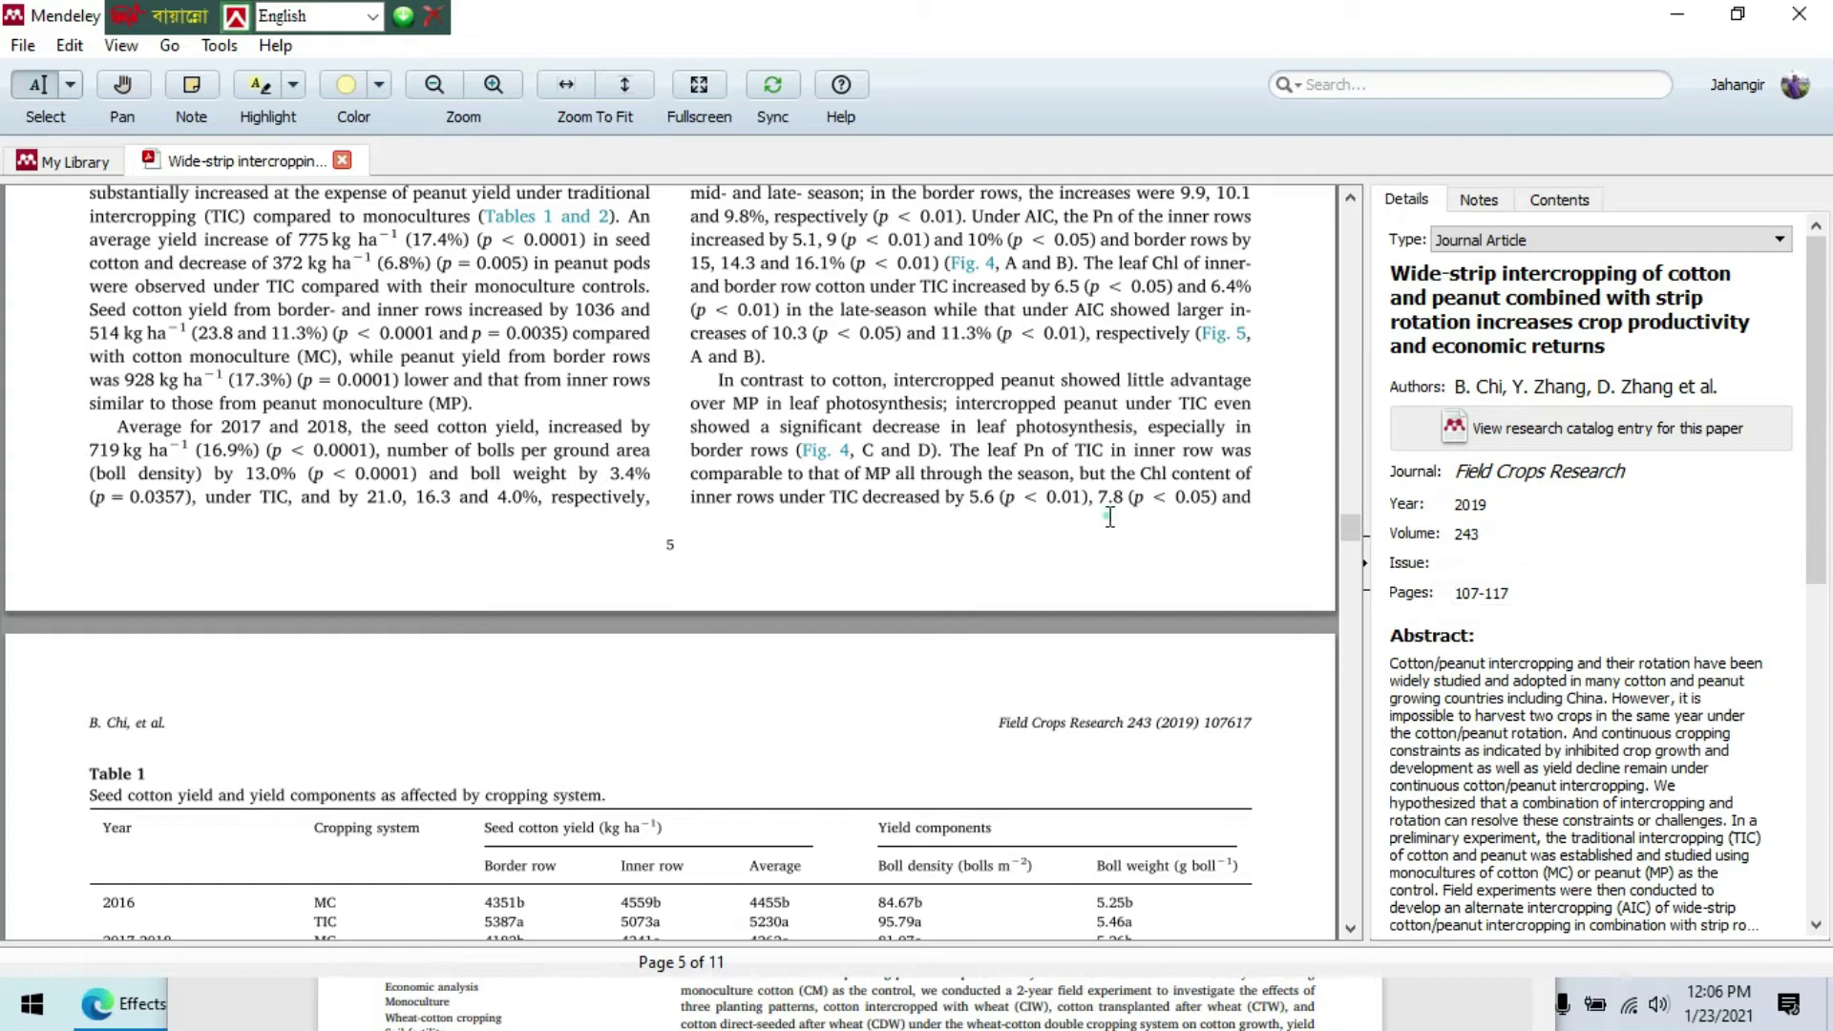
# Step: Look through more pages of the wide-strip intercropping paper and close its PDF
pyautogui.scroll(-10, 1111, 518)
pyautogui.moveTo(1356, 573); pyautogui.dragTo(1349, 626)
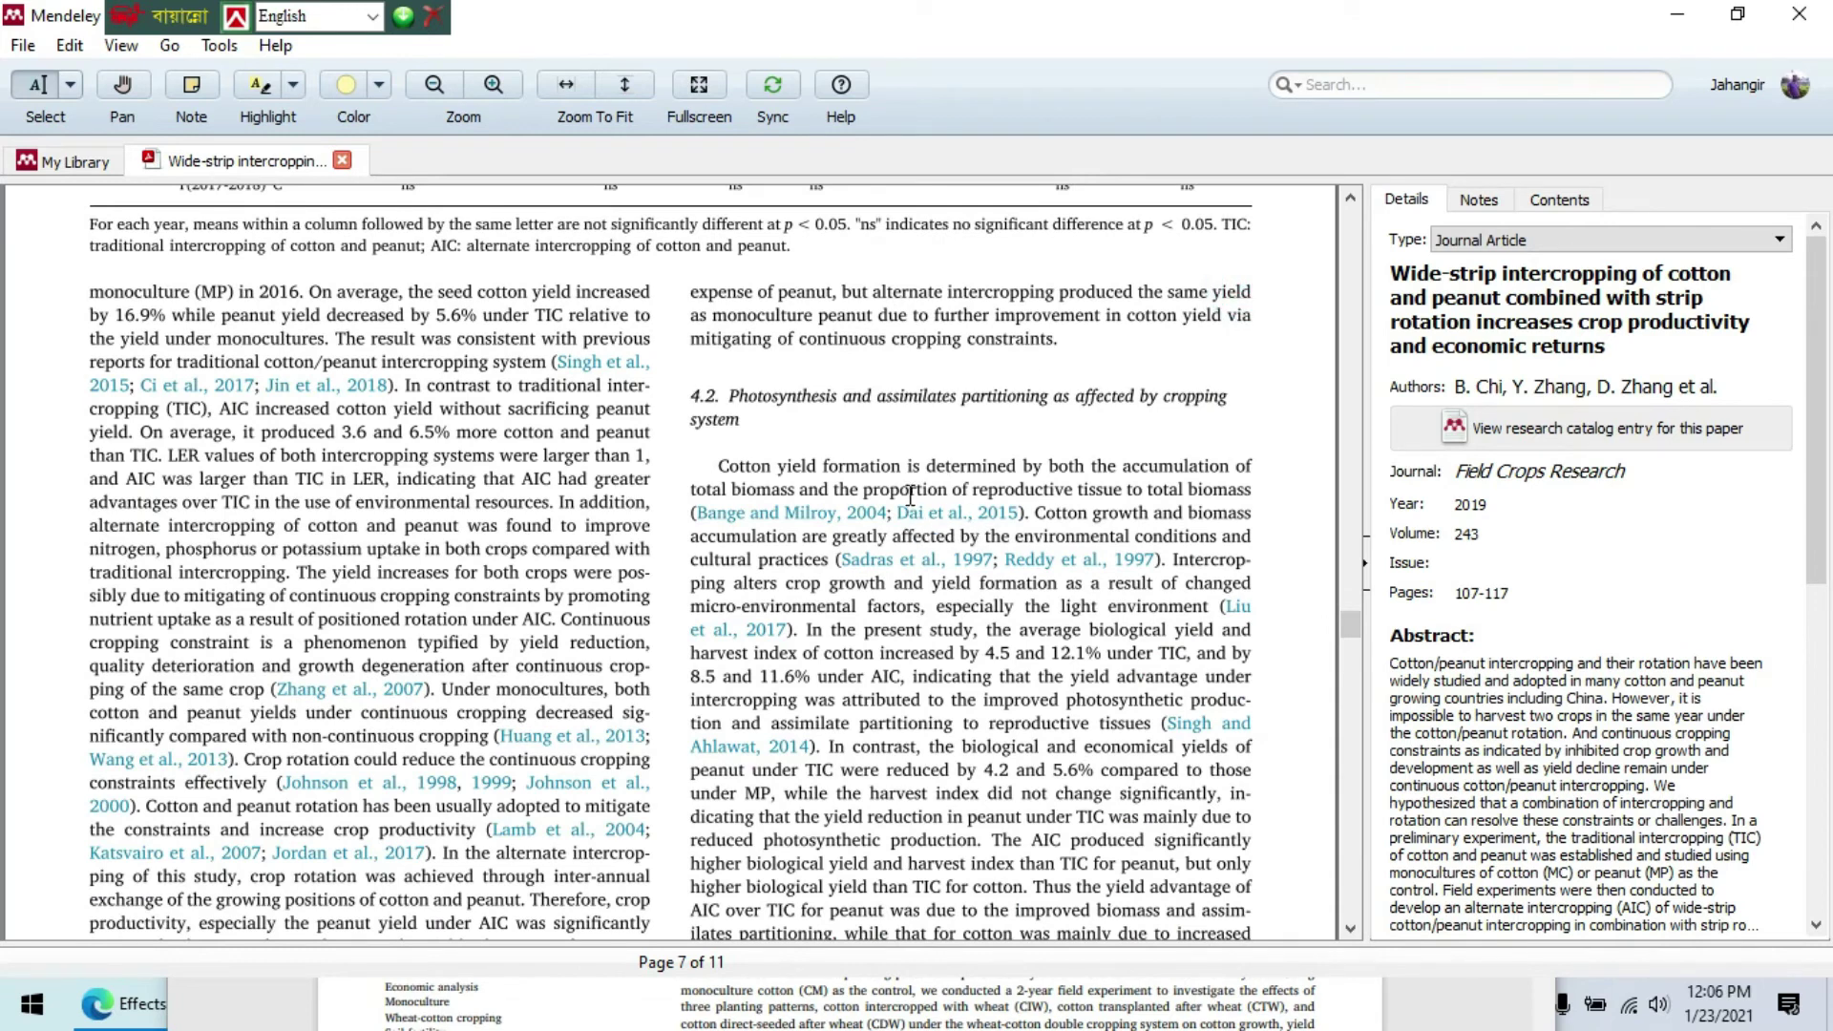
pyautogui.scroll(10, 910, 495)
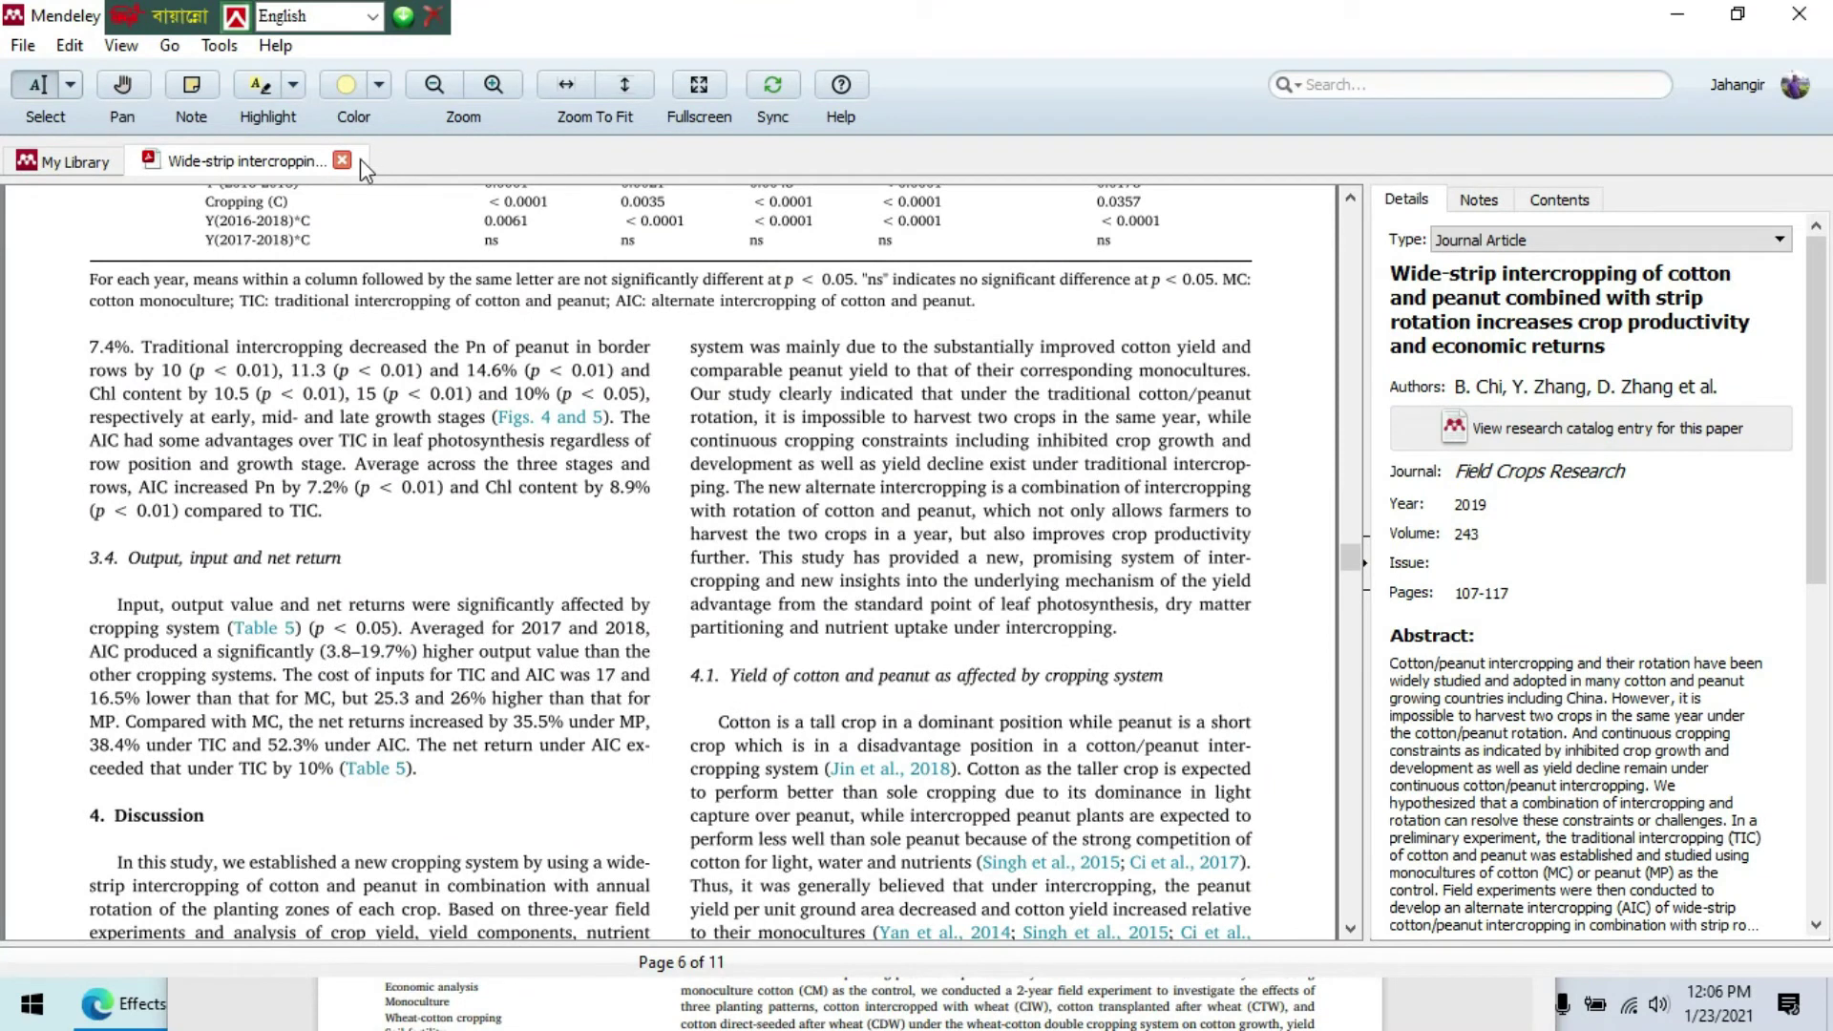
pyautogui.click(342, 160)
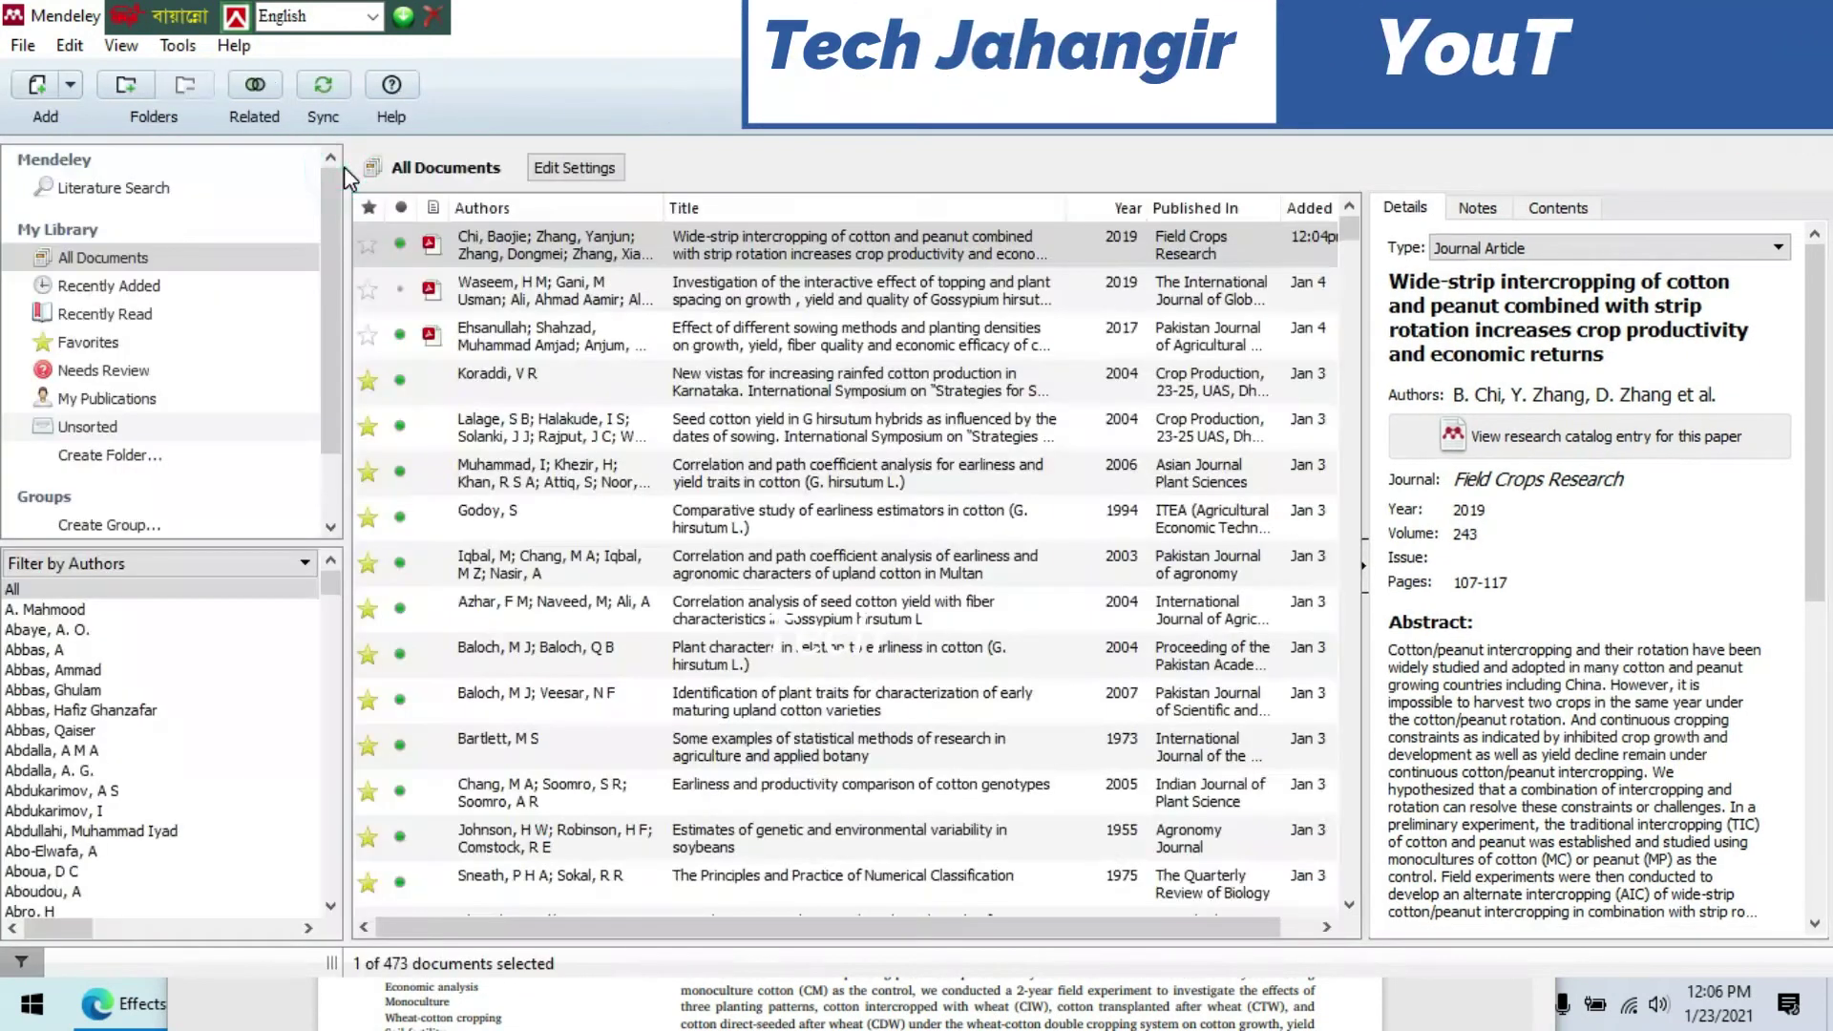
# Step: Open the paper "Yield and economic benefits of late planted short-season cotton" and check its title and full author list
pyautogui.doubleClick(874, 286)
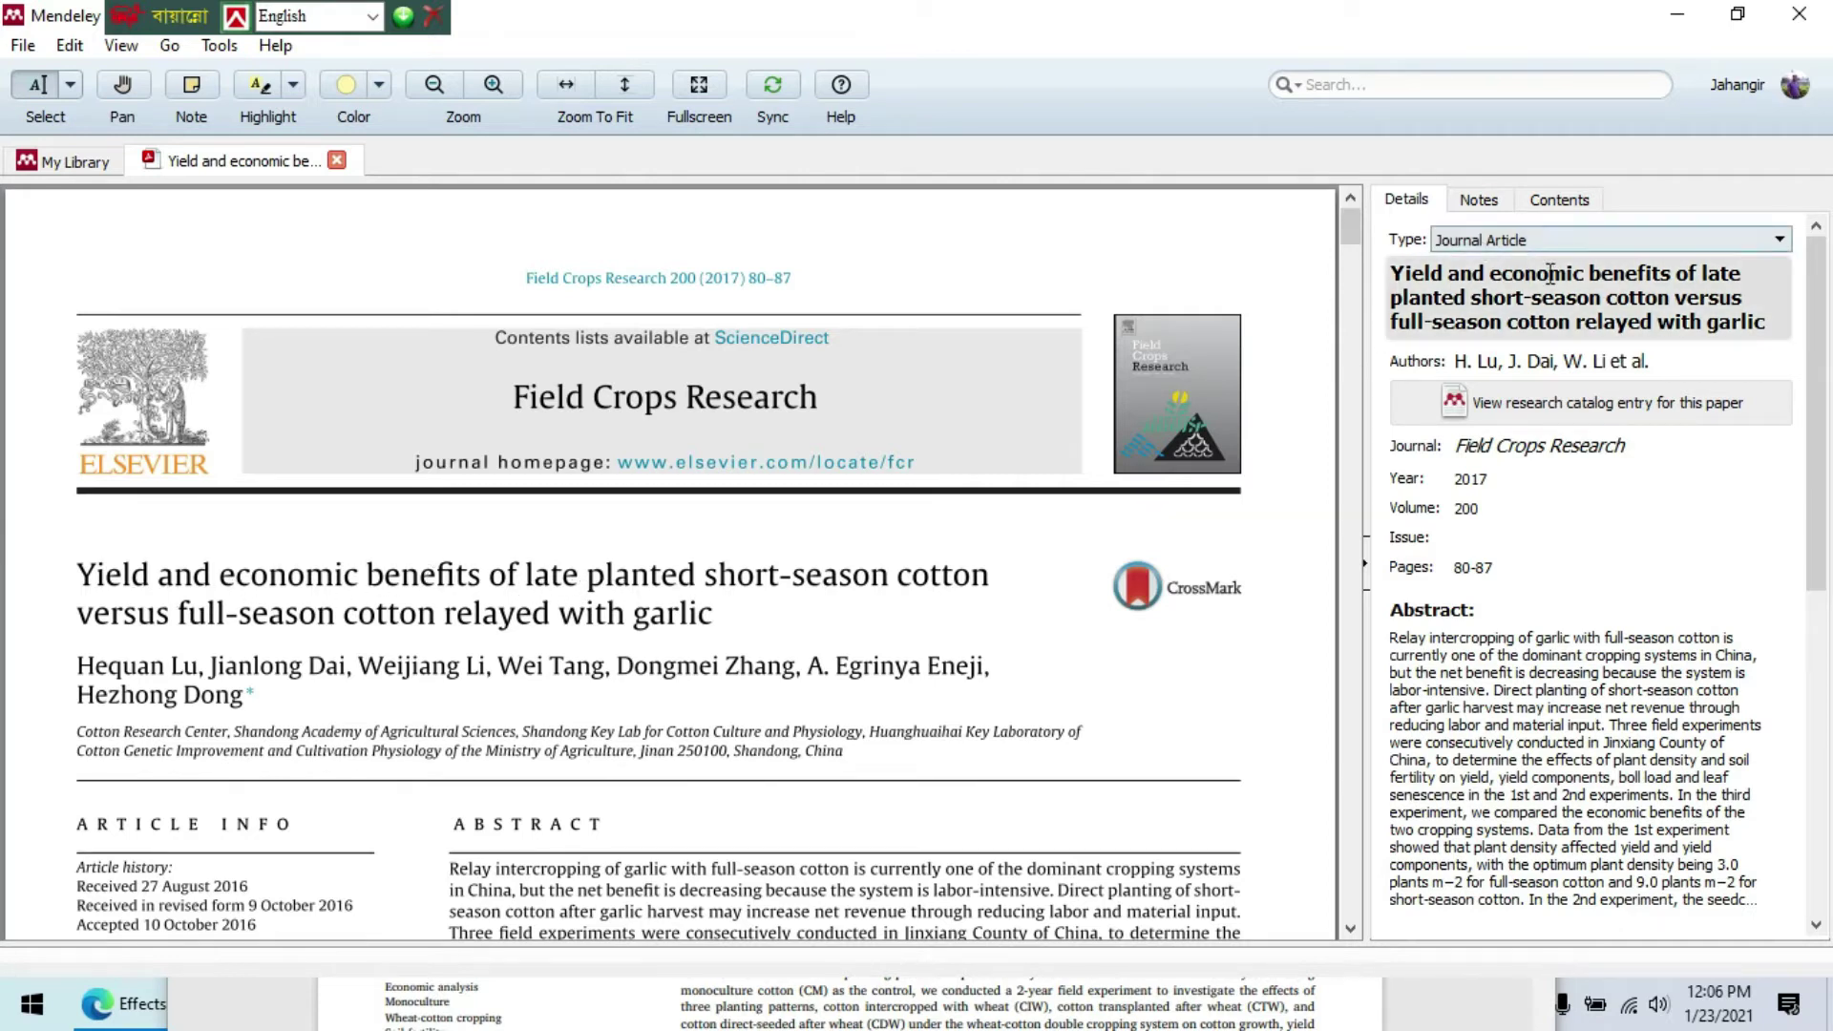
pyautogui.click(1566, 360)
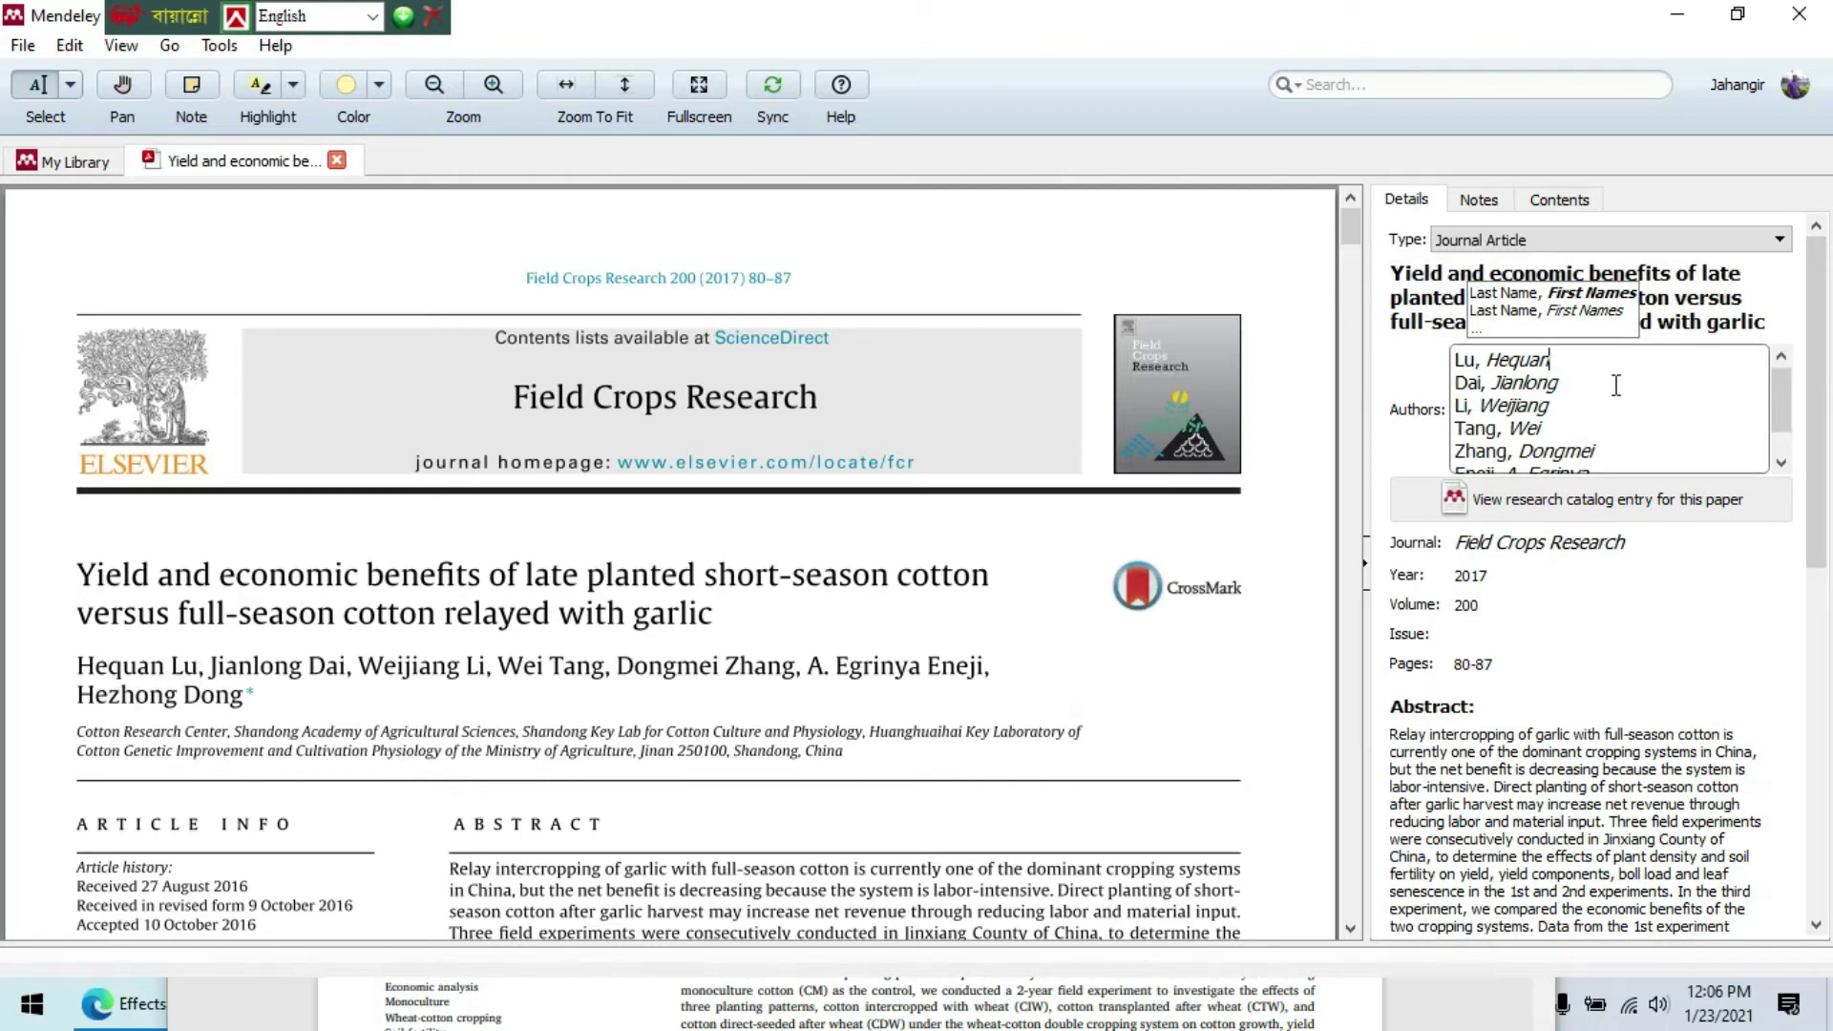
pyautogui.scroll(-2, 1575, 385)
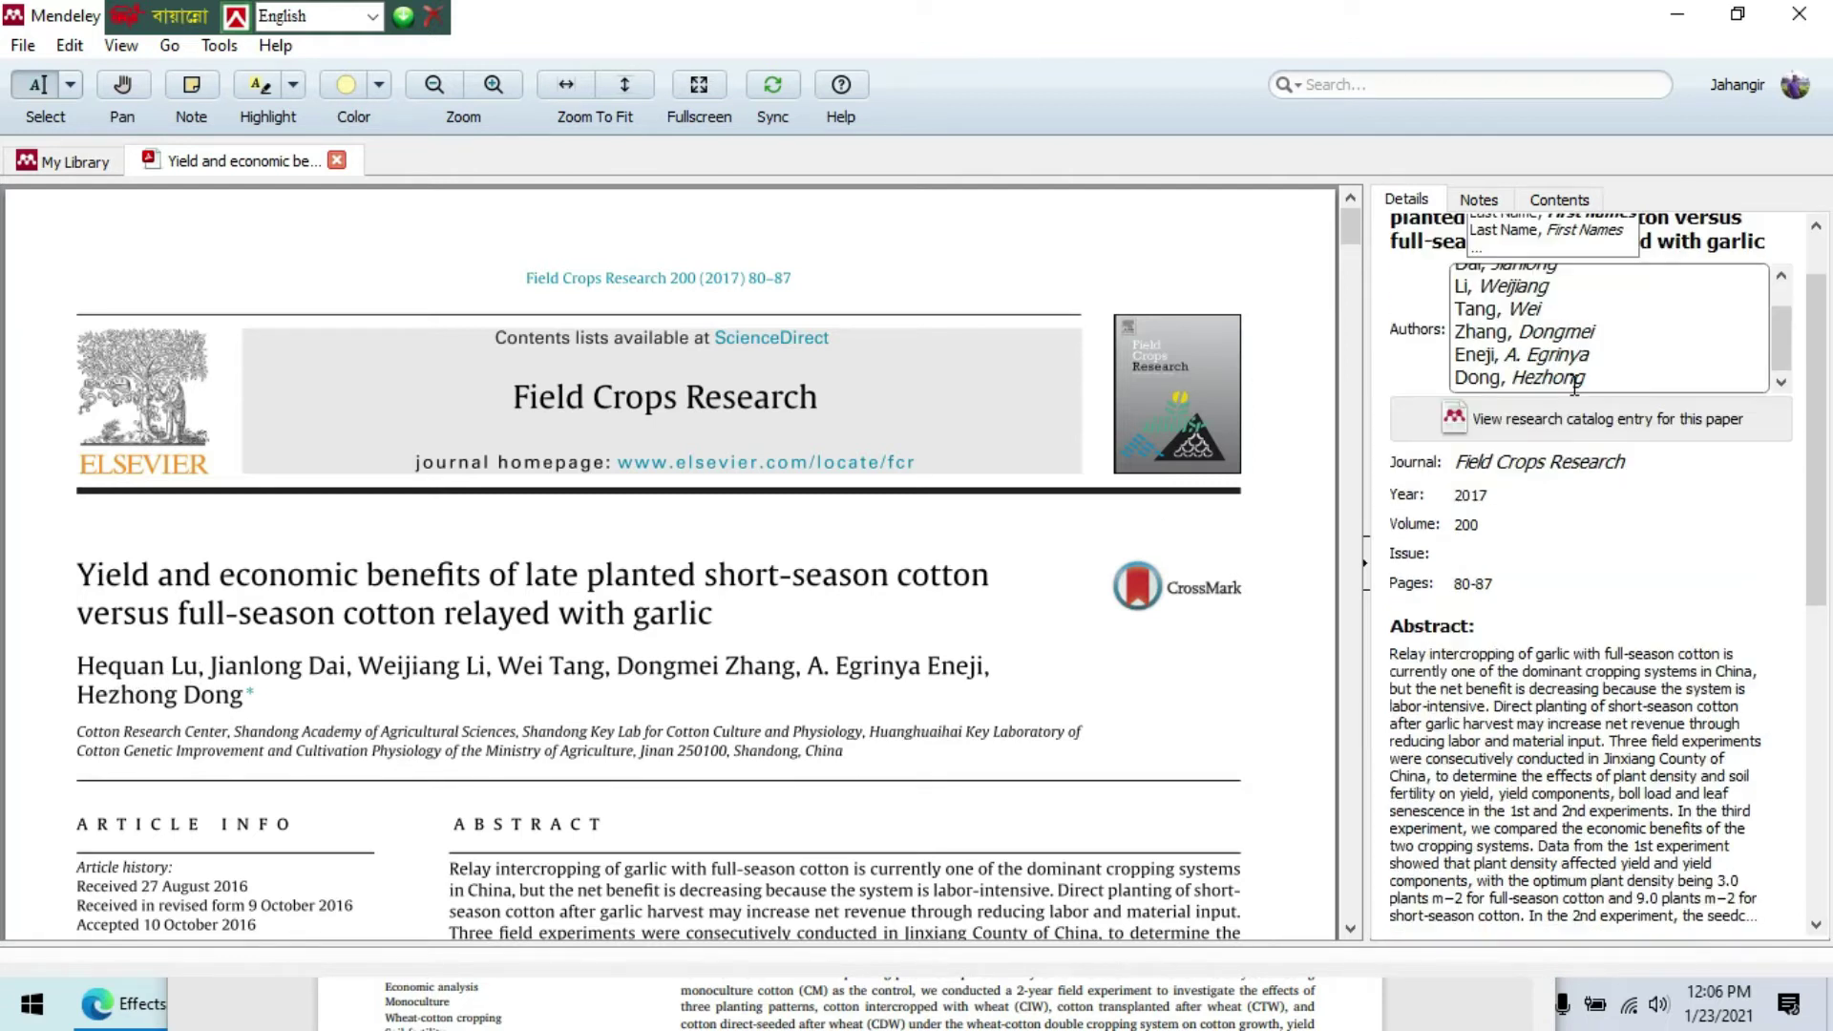
# Step: Check the late planted cotton paper's year, volume, issue and pages against the PDF header and close the paper
pyautogui.click(1537, 495)
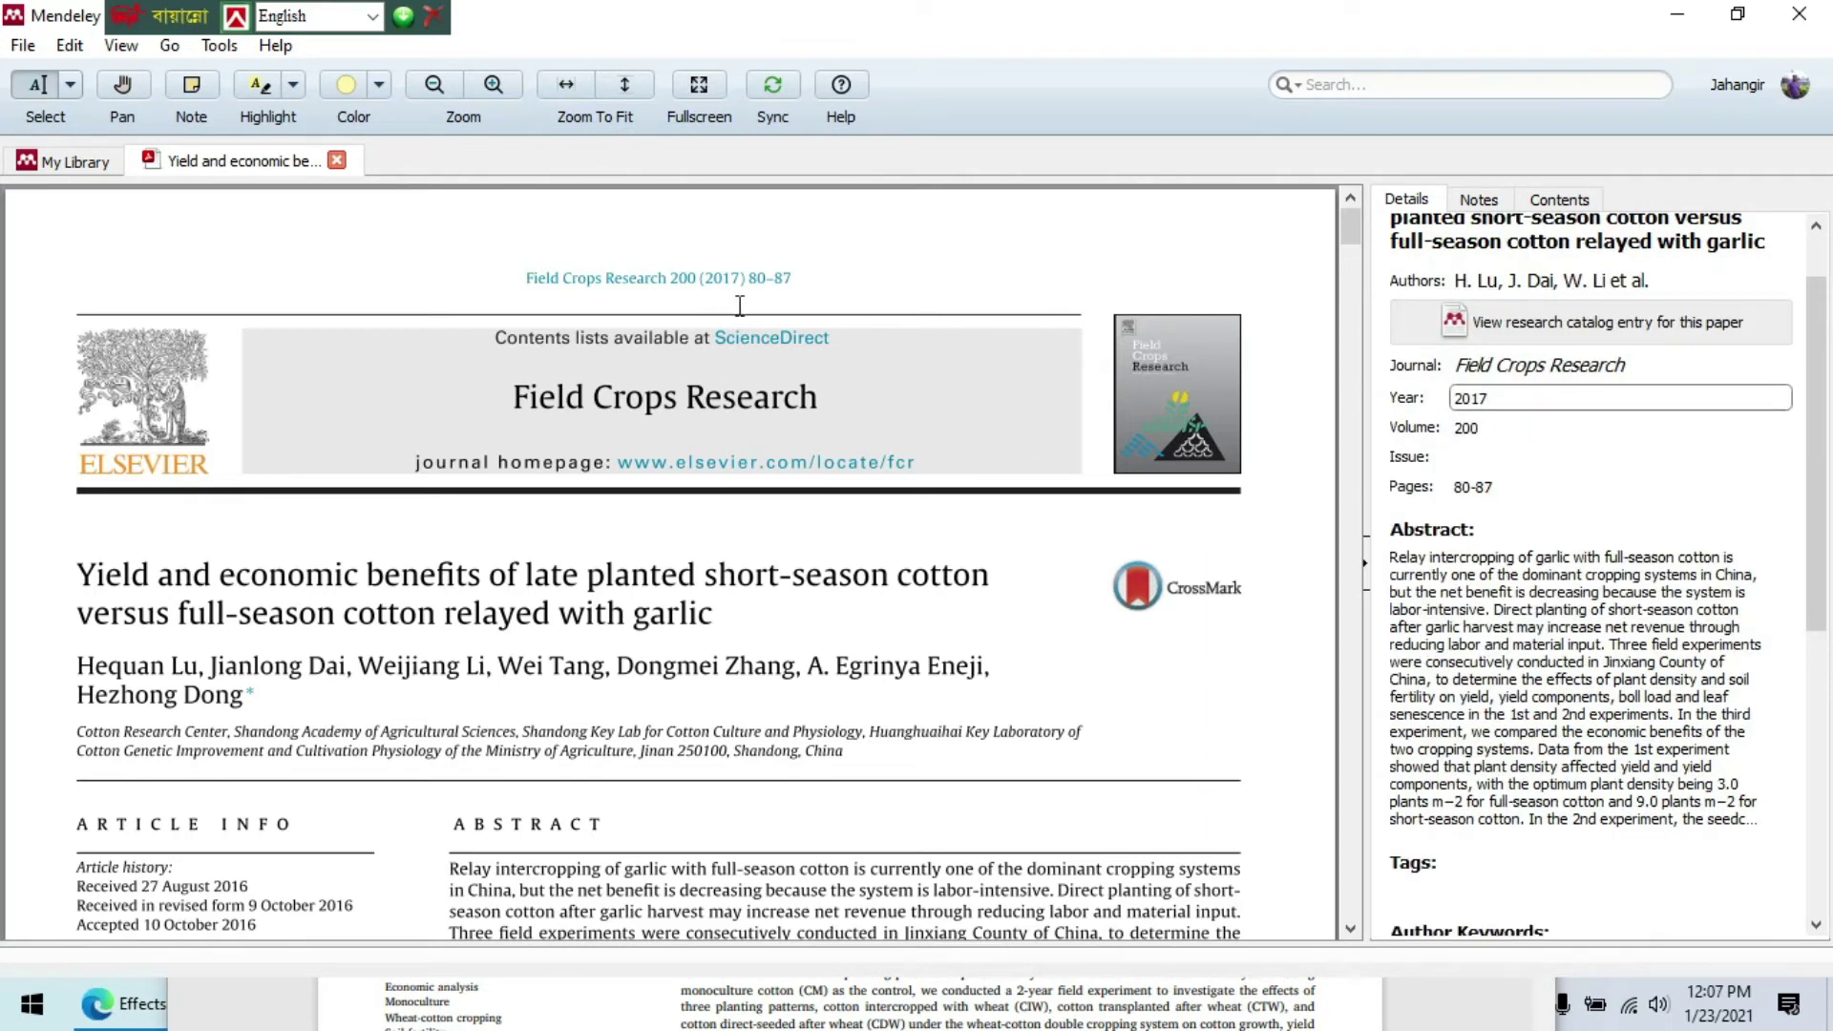
pyautogui.click(1499, 427)
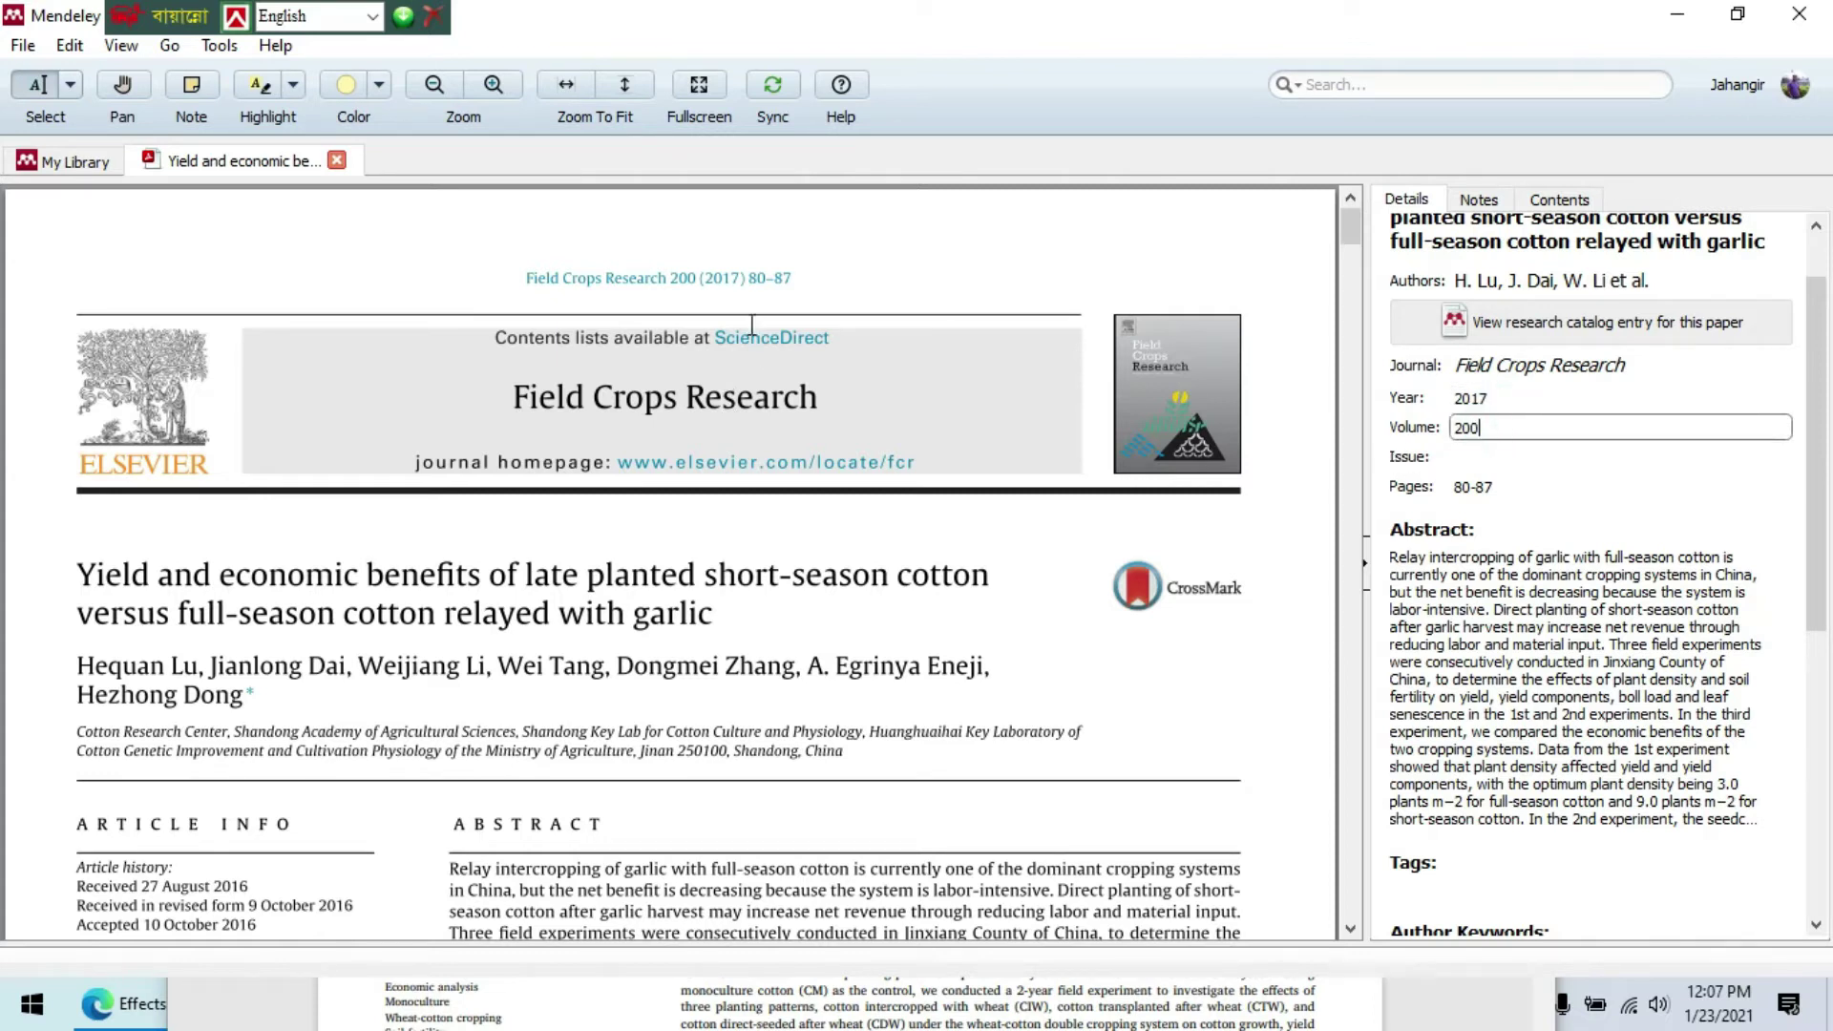
pyautogui.click(1457, 459)
pyautogui.click(1516, 488)
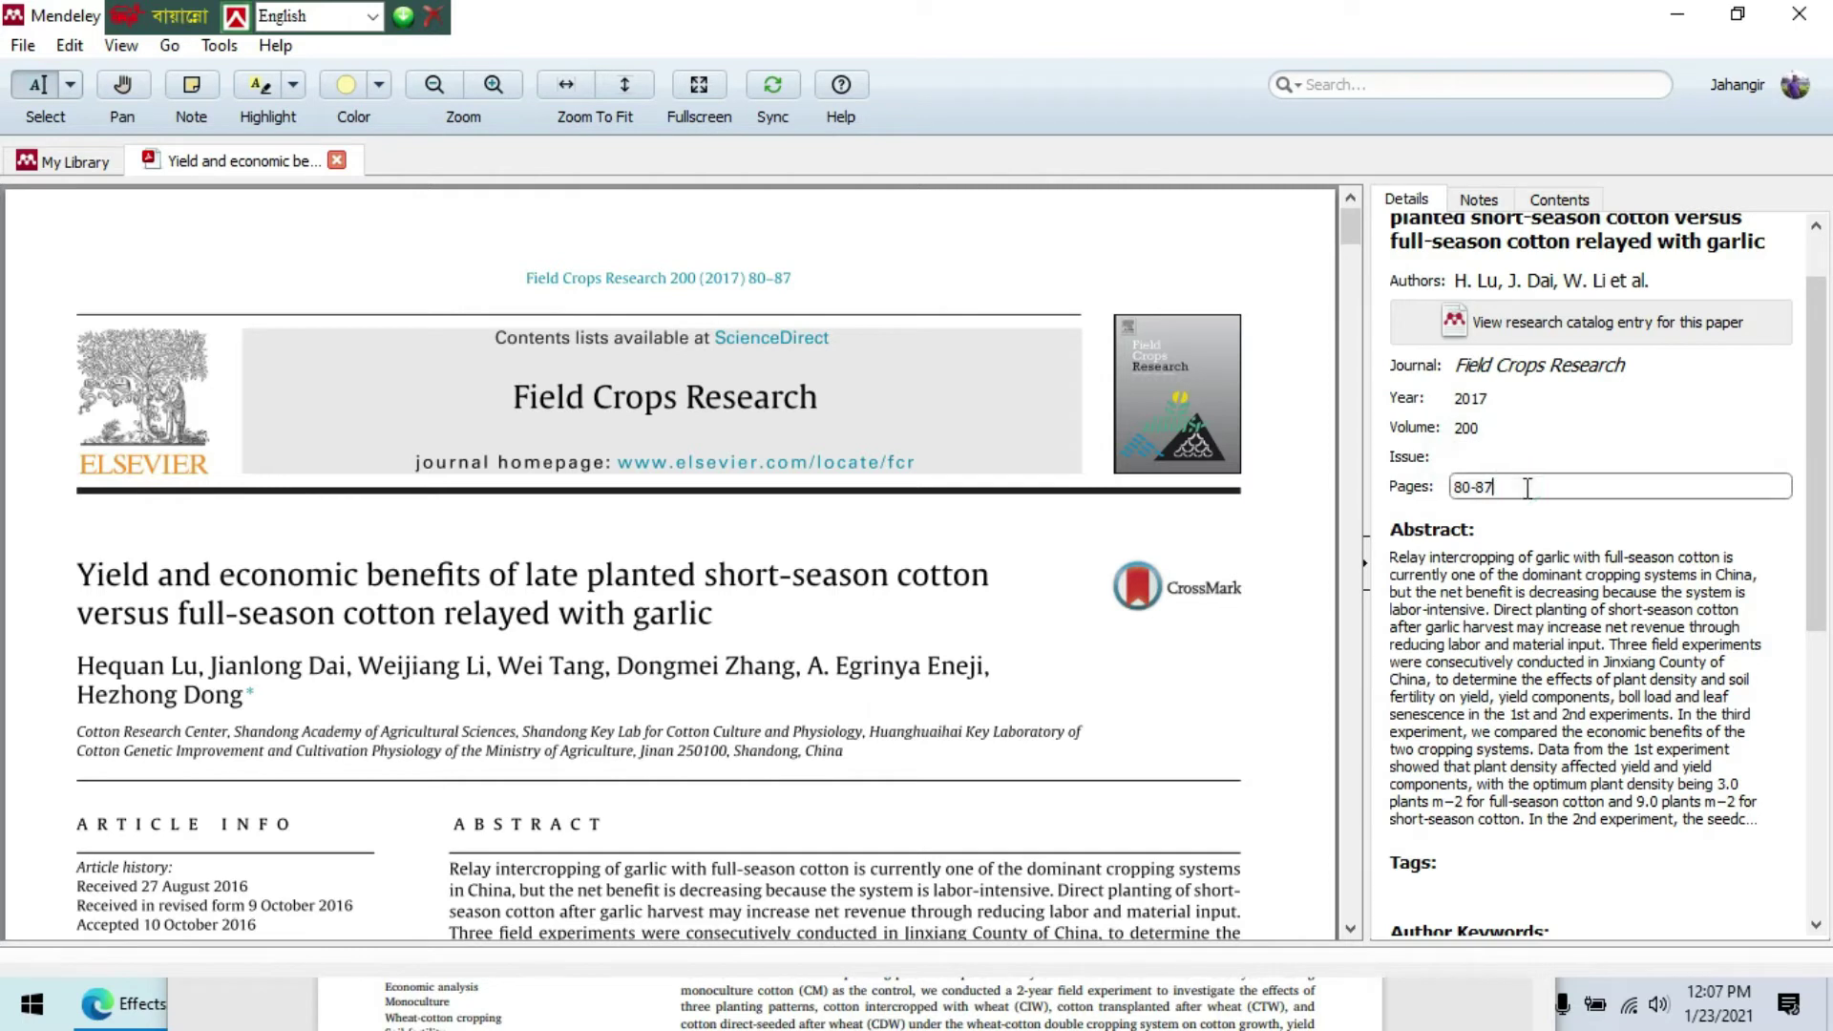
pyautogui.hotkey('ctrl', 'w')
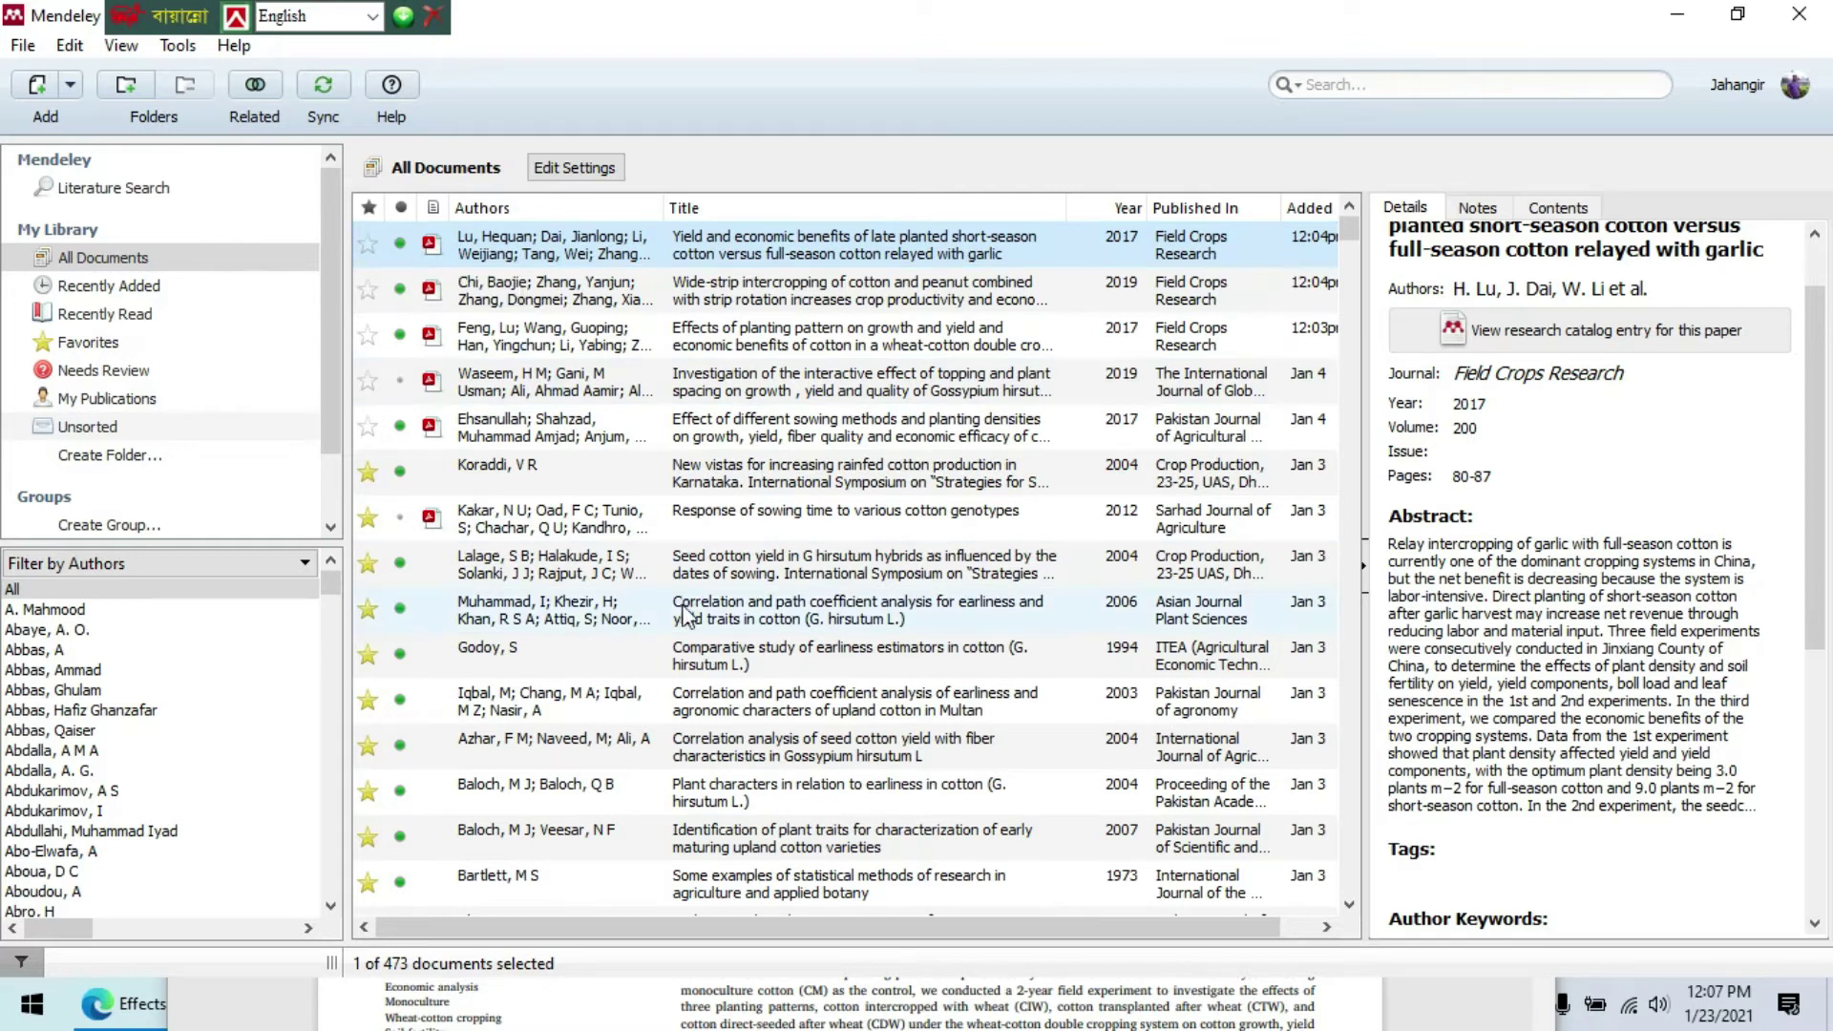
# Step: Close the PDF open in Edge, switch to Chrome and download the IDOSI PDF "Effect of Selected -Irradiated Cotton Varieties on Fiber" from the search results
pyautogui.click(1678, 14)
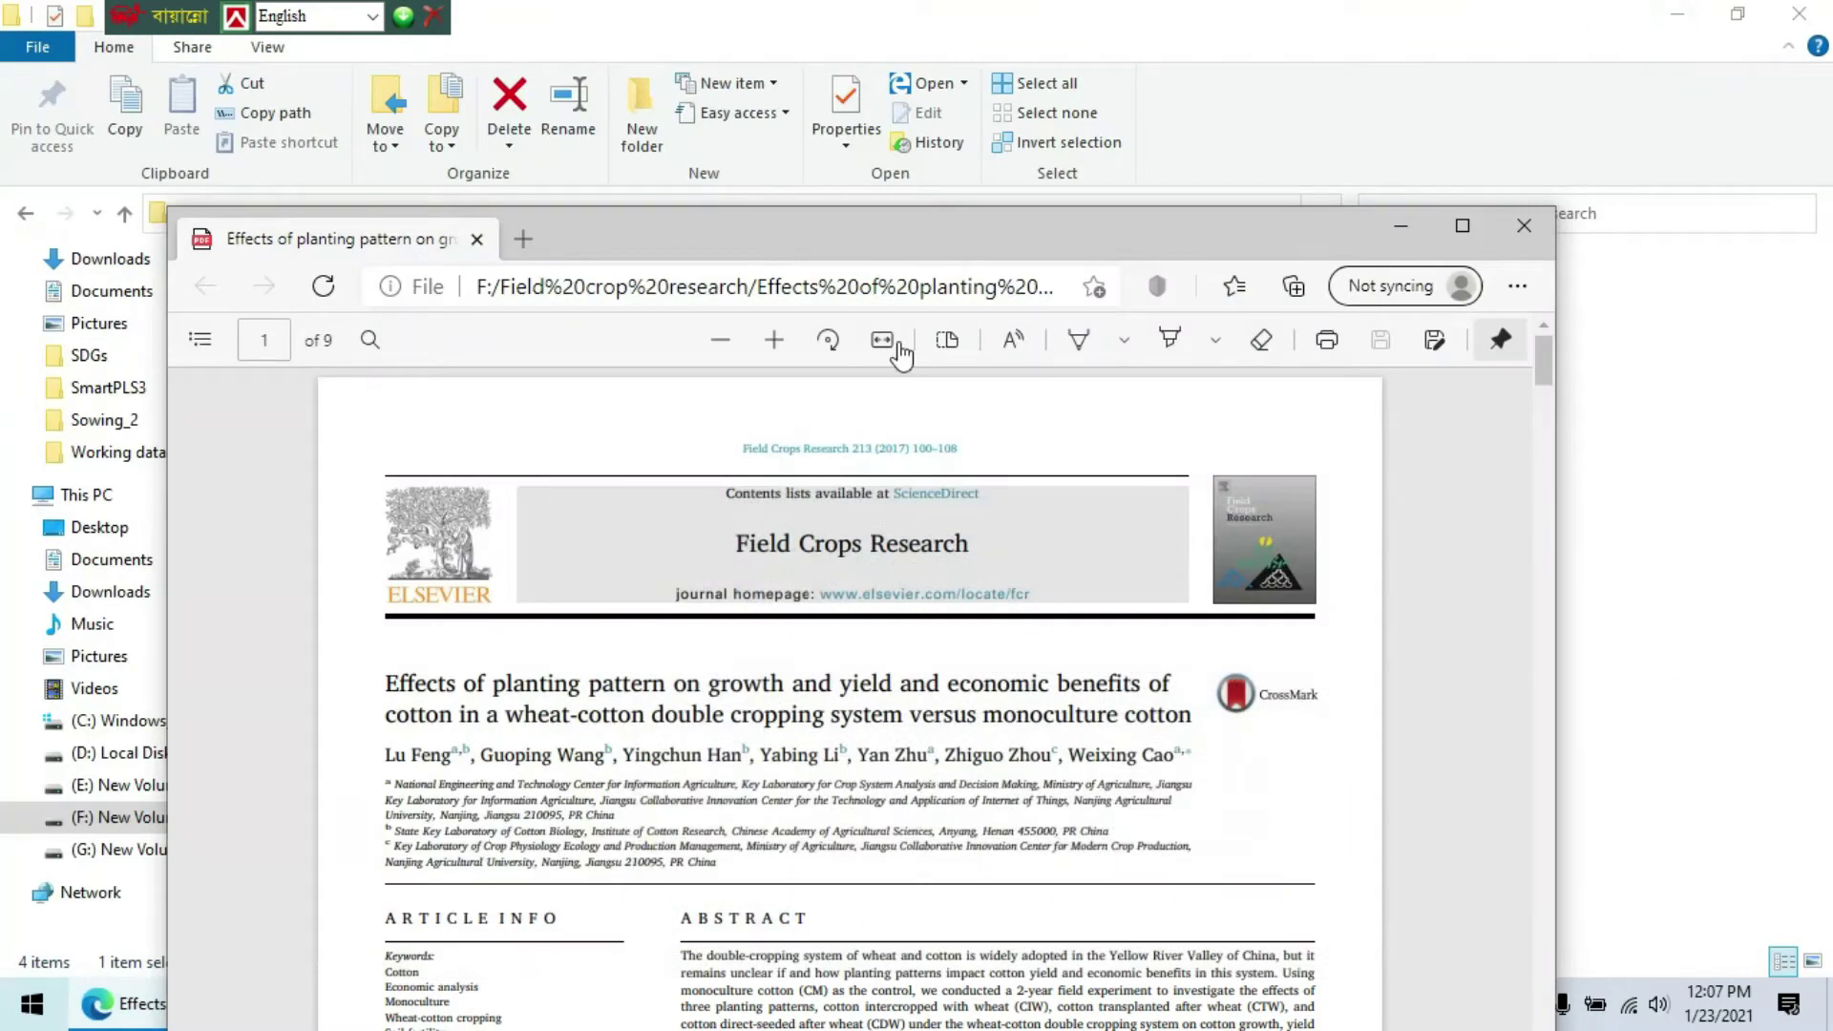
pyautogui.click(1524, 225)
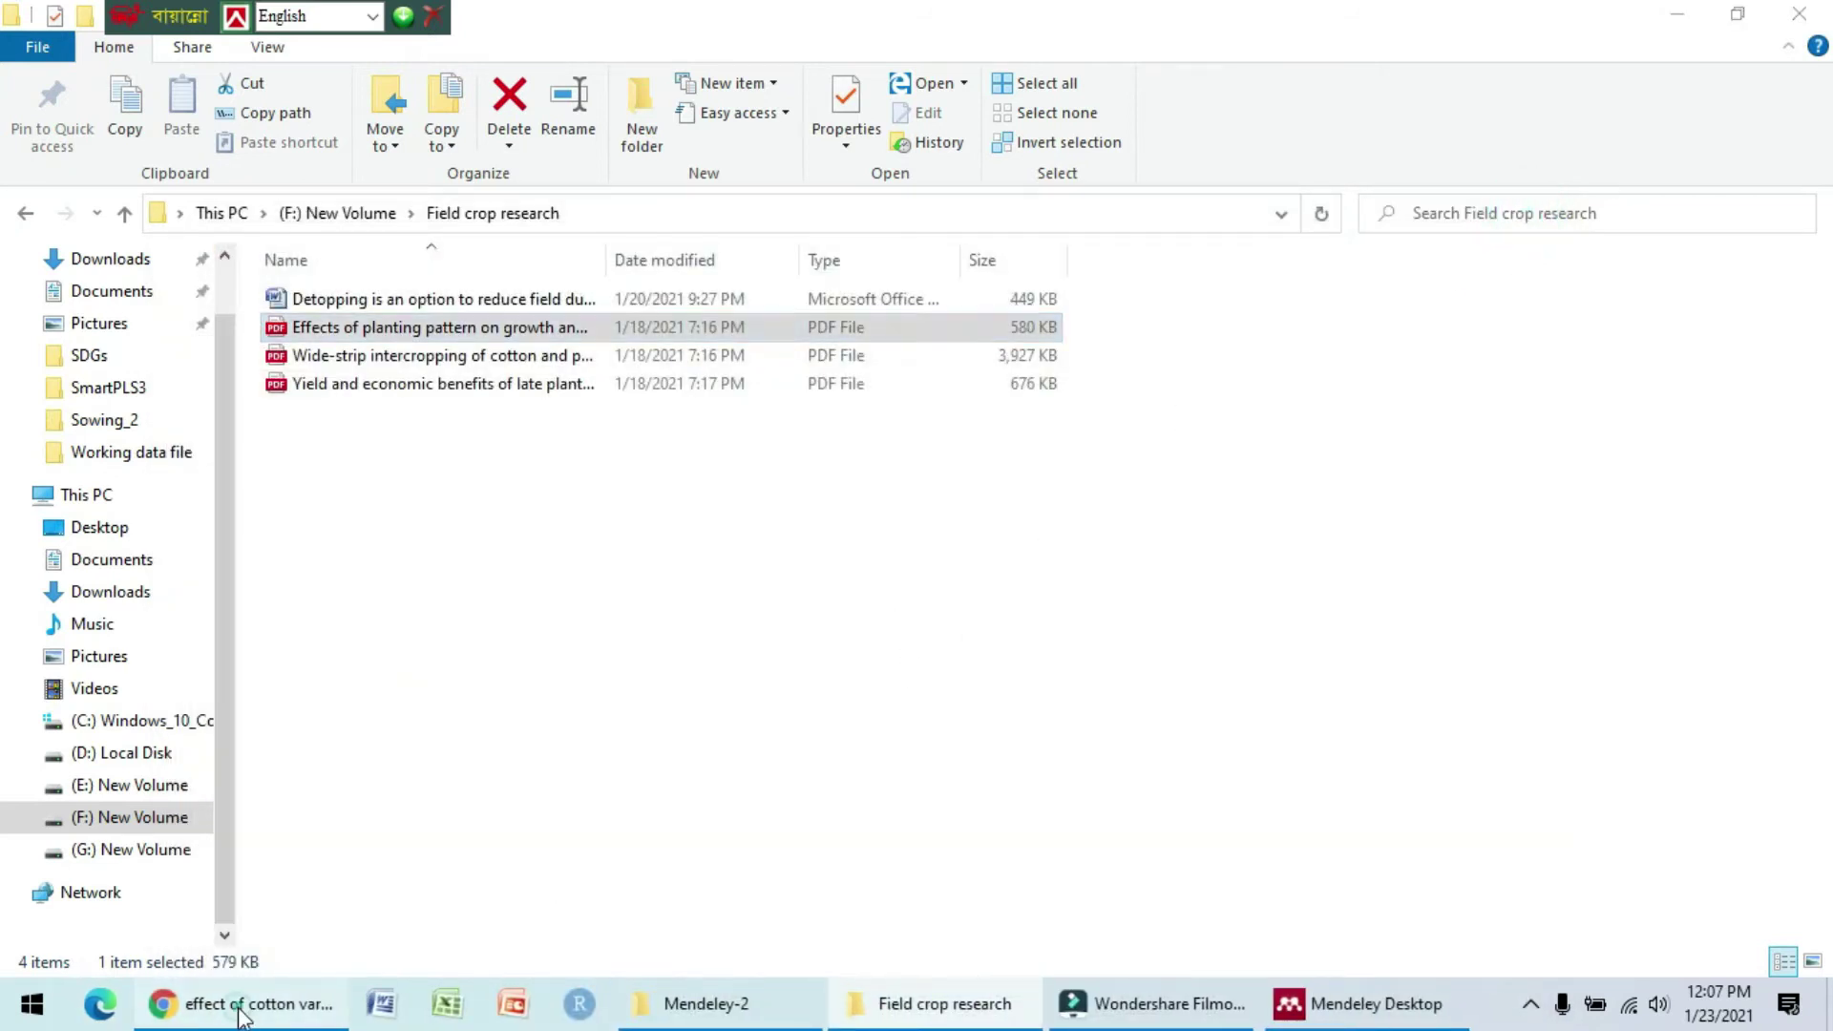
pyautogui.click(253, 1002)
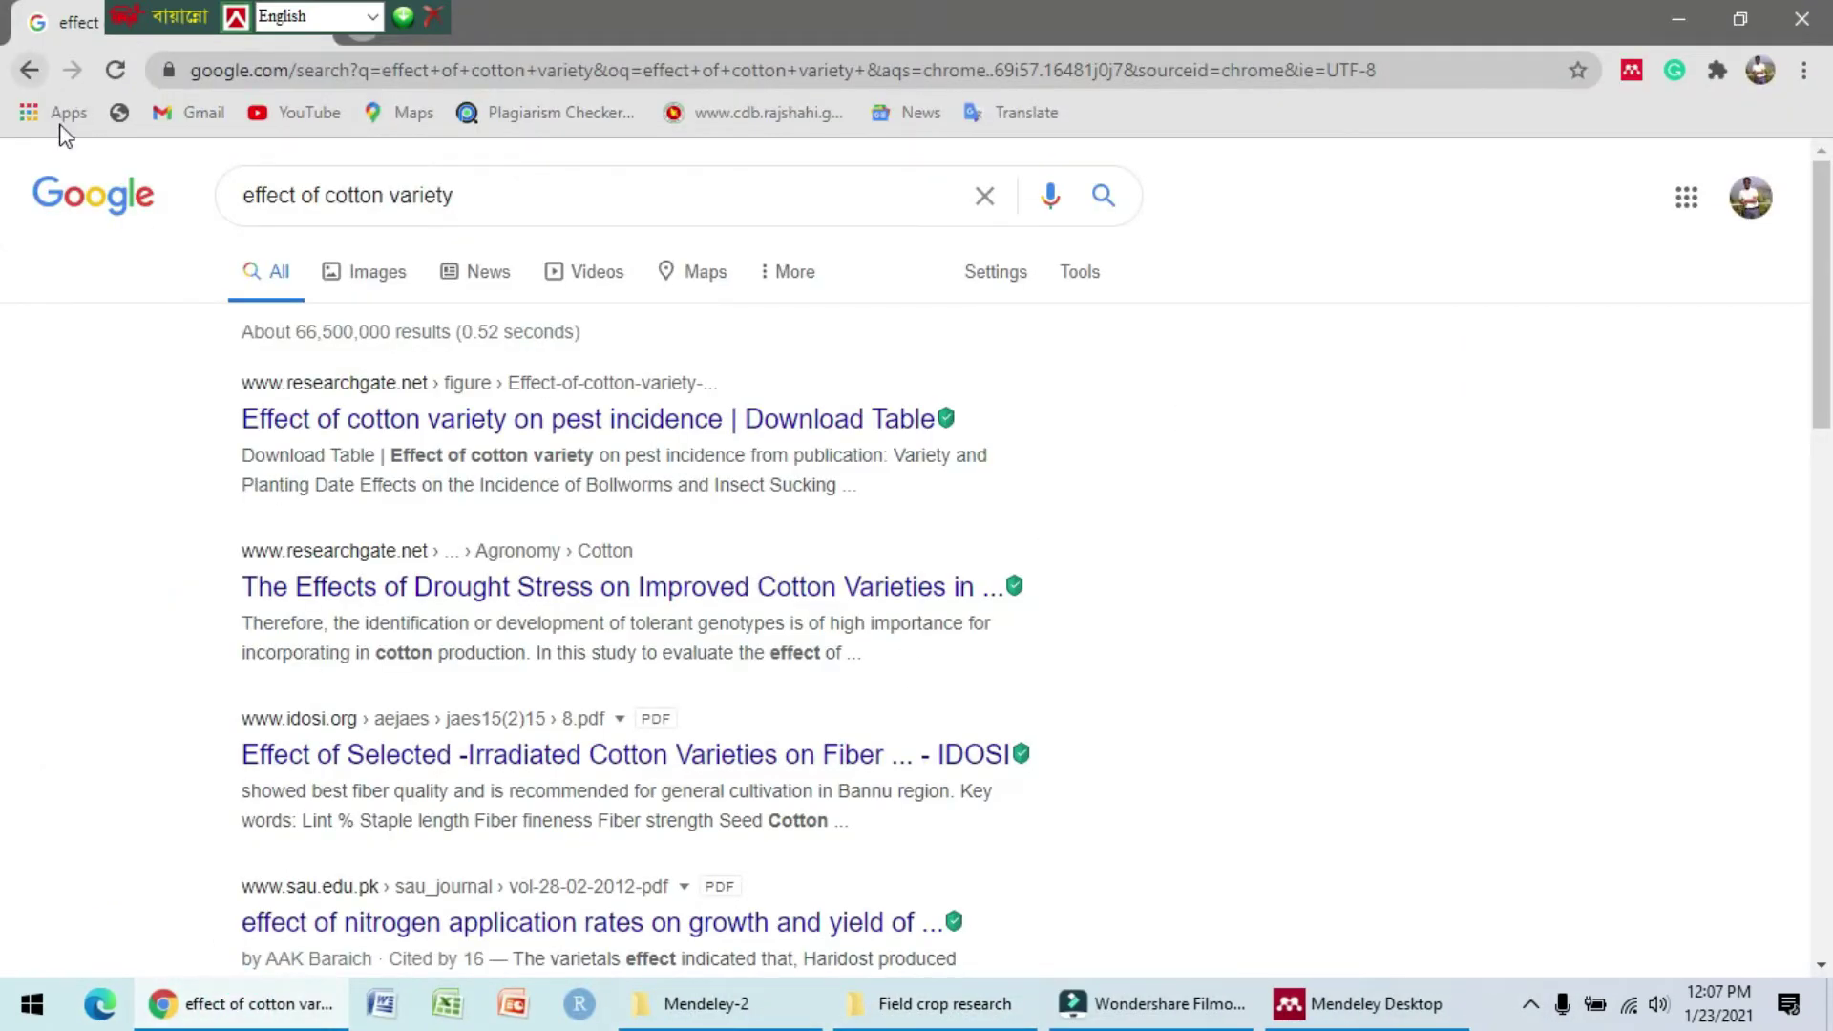
pyautogui.scroll(-7, 571, 586)
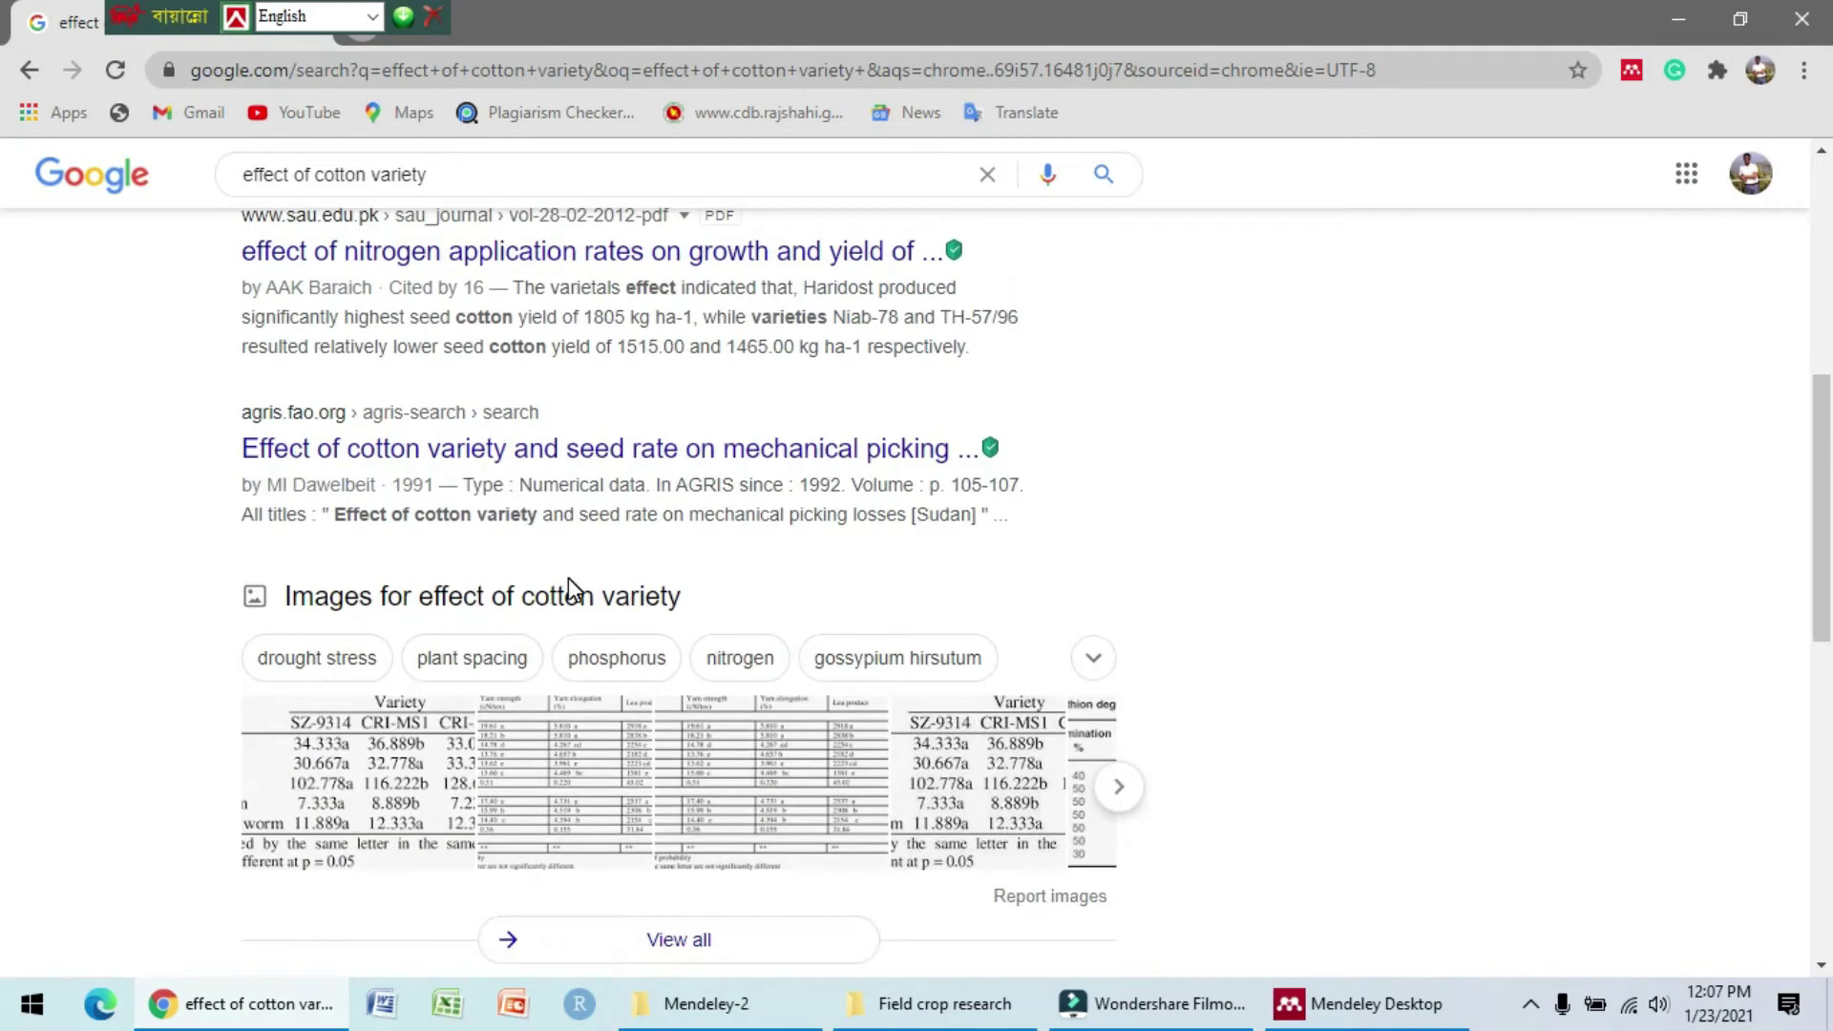
pyautogui.scroll(4, 569, 566)
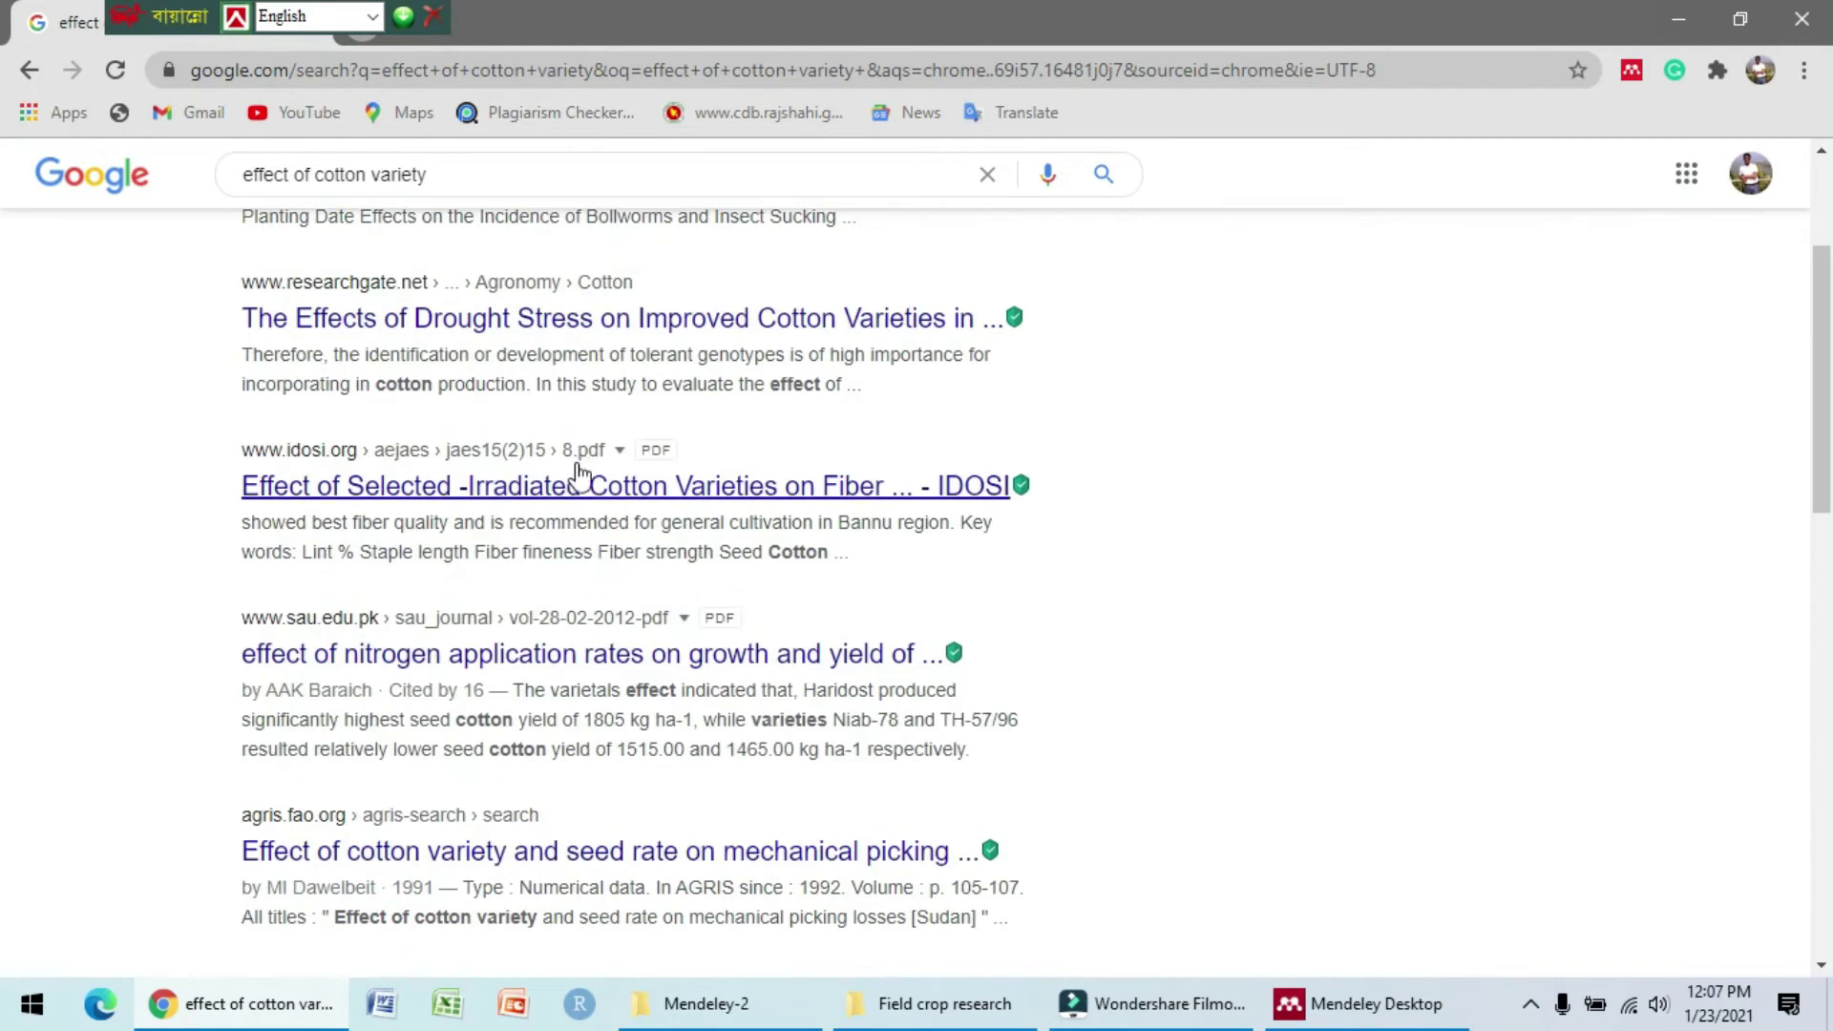
pyautogui.click(573, 489)
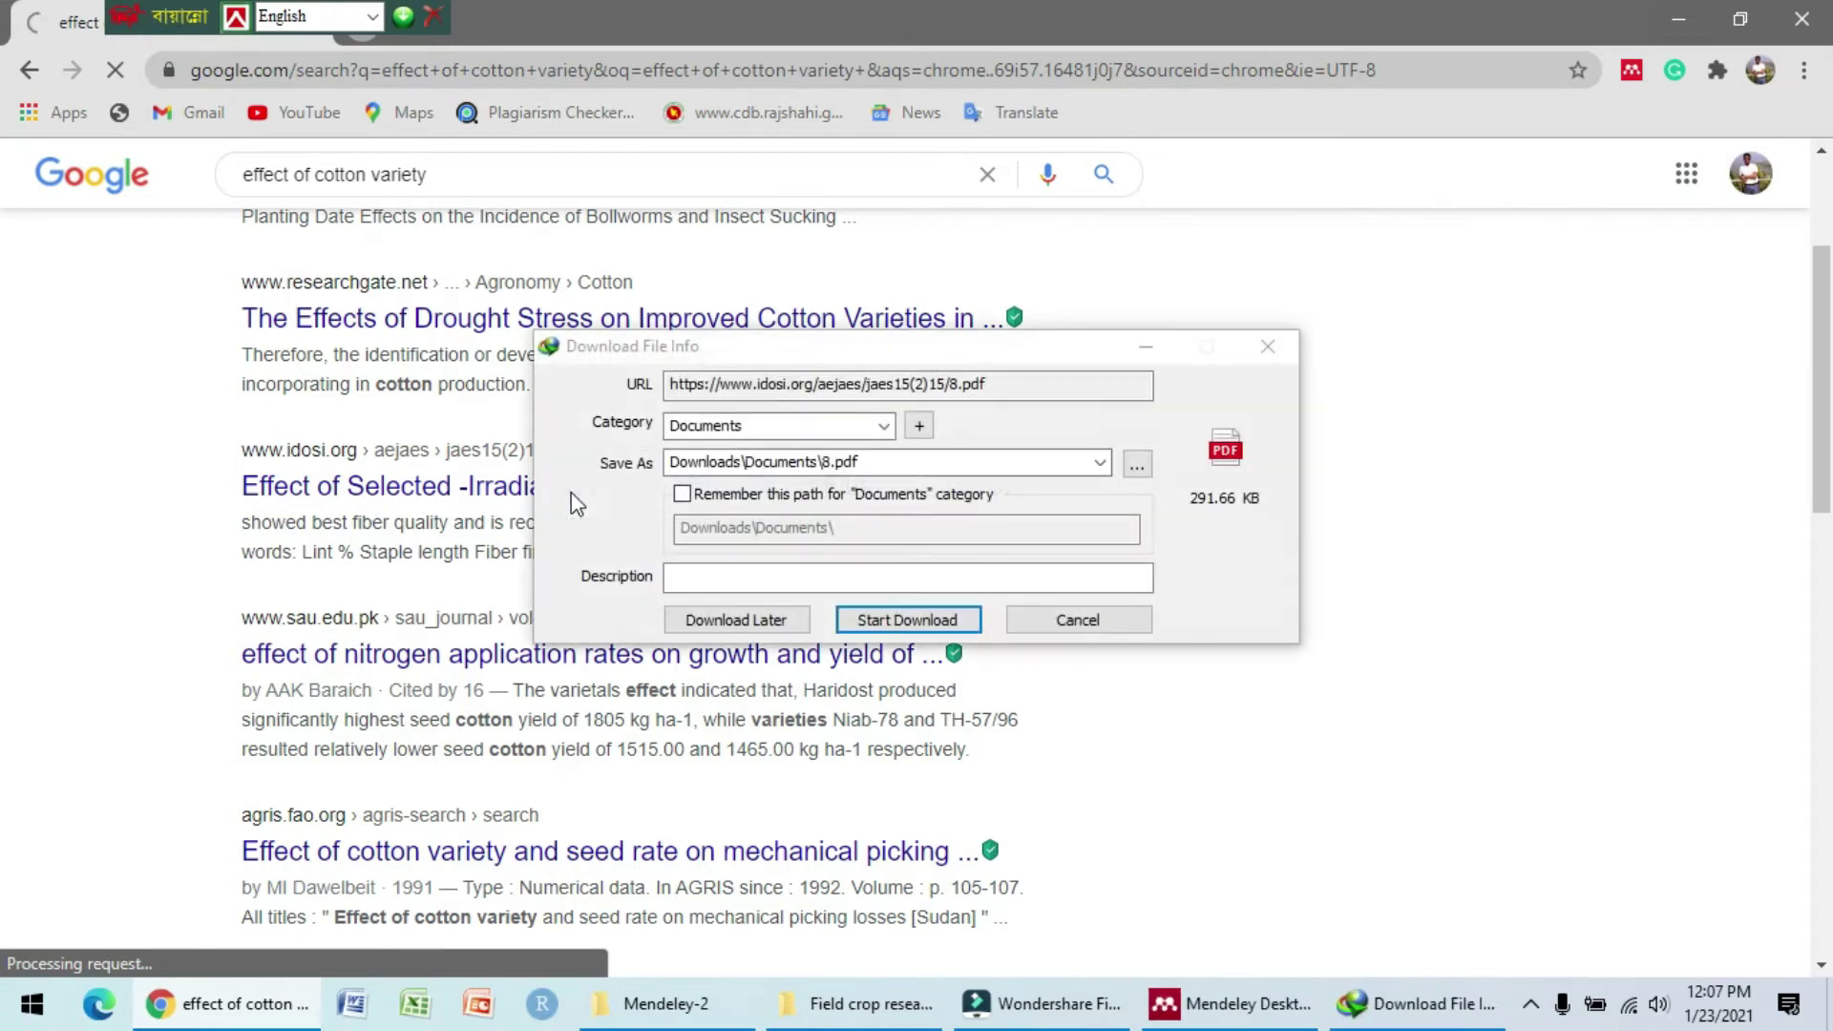
pyautogui.click(945, 609)
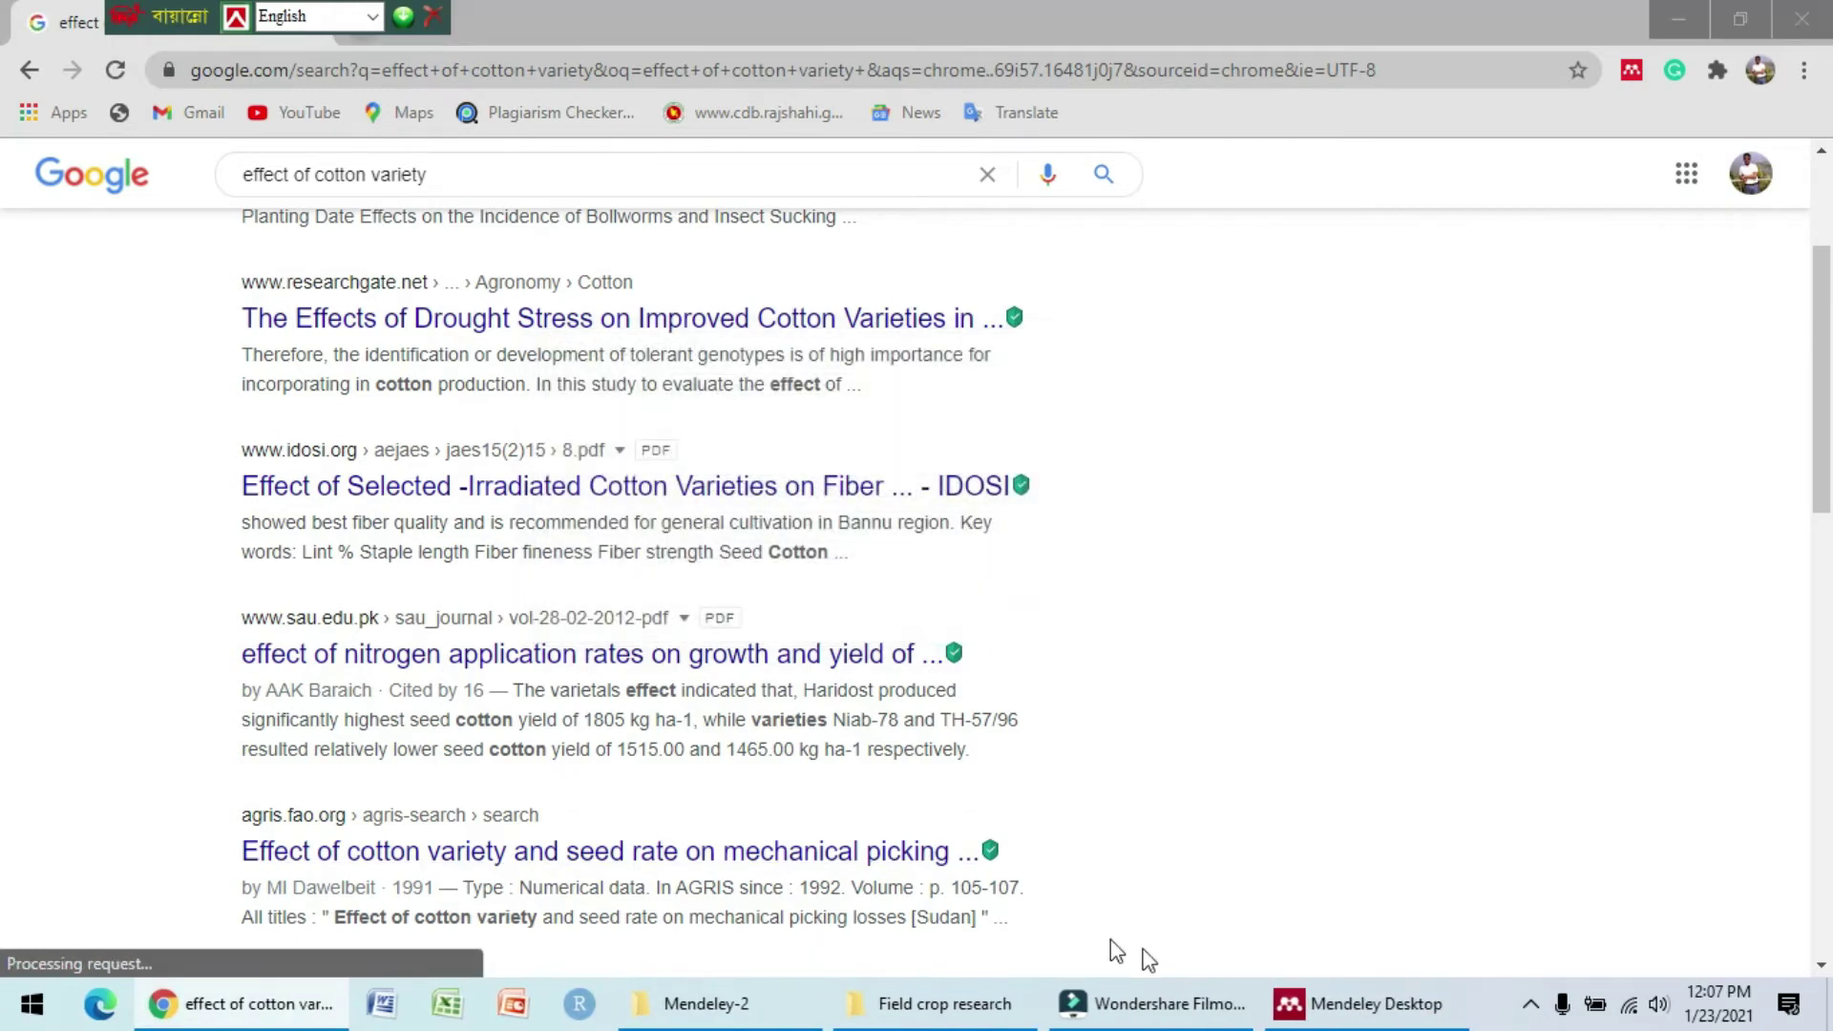
# Step: Switch to Mendeley Desktop, dismiss the finished download notice and start a manual journal article entry titled "Effcet of age of seedling......"
pyautogui.click(1298, 1003)
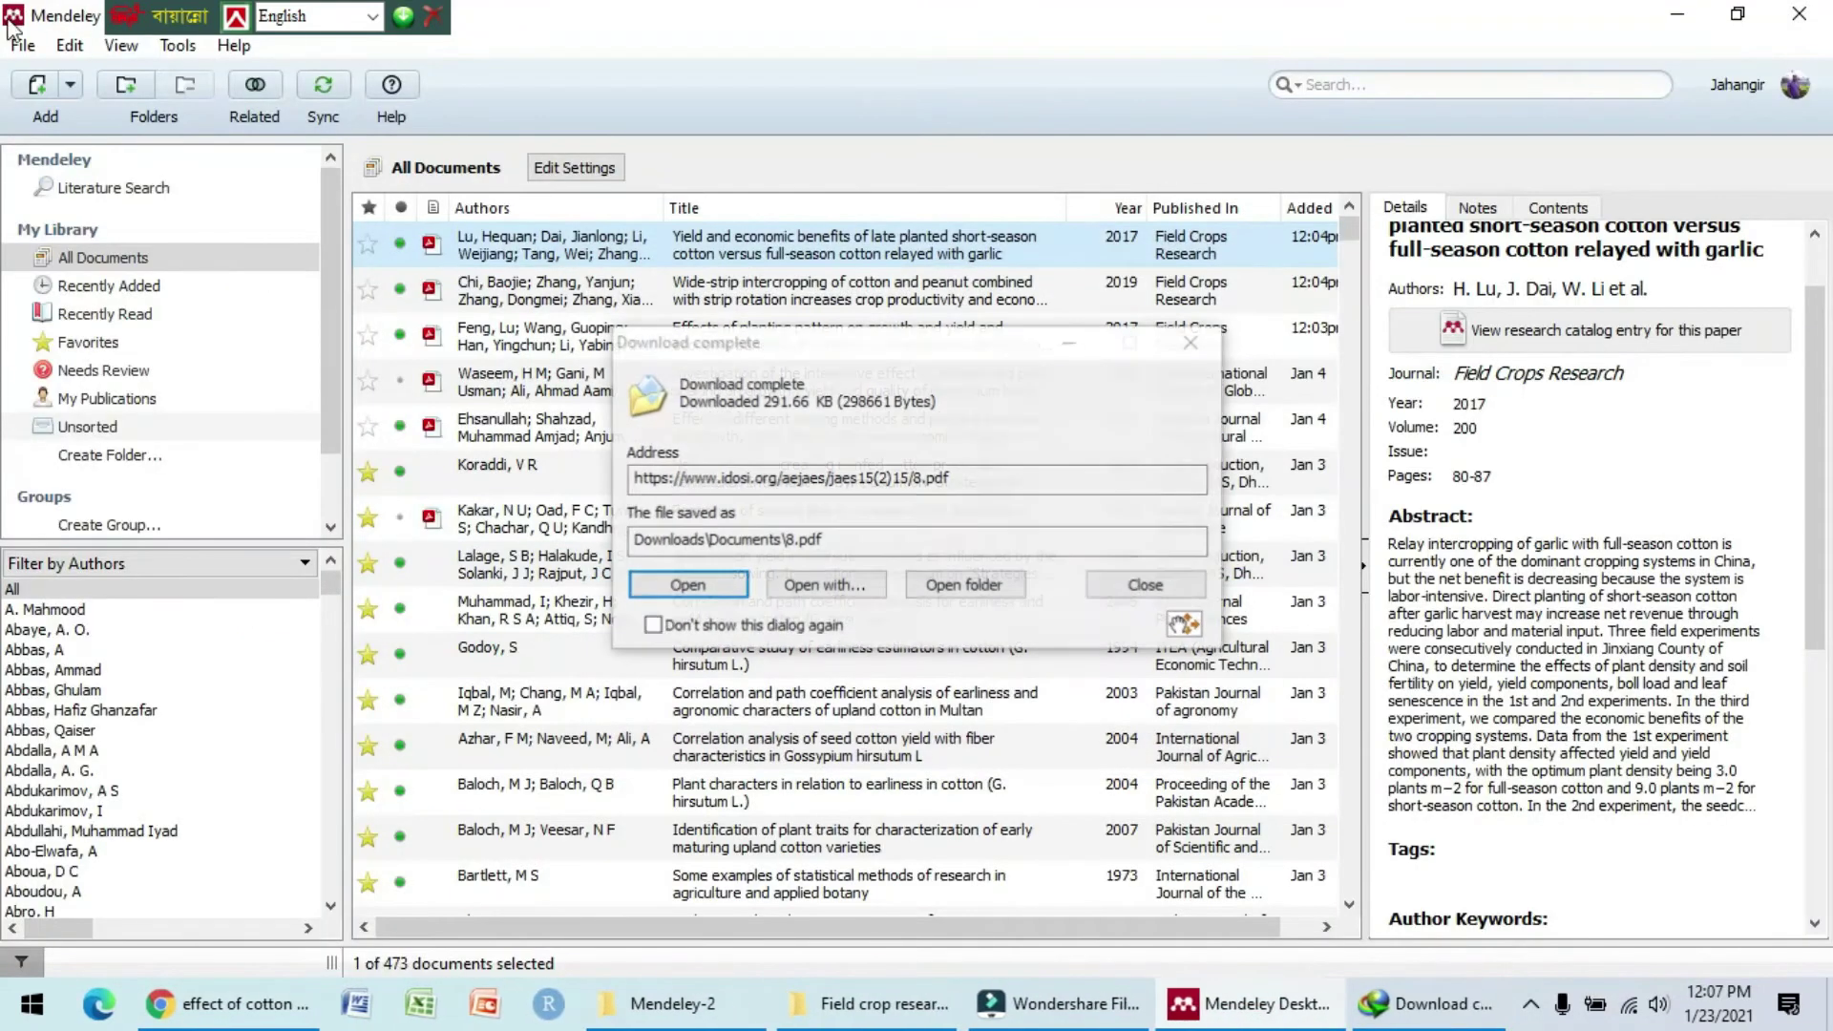
pyautogui.click(1144, 586)
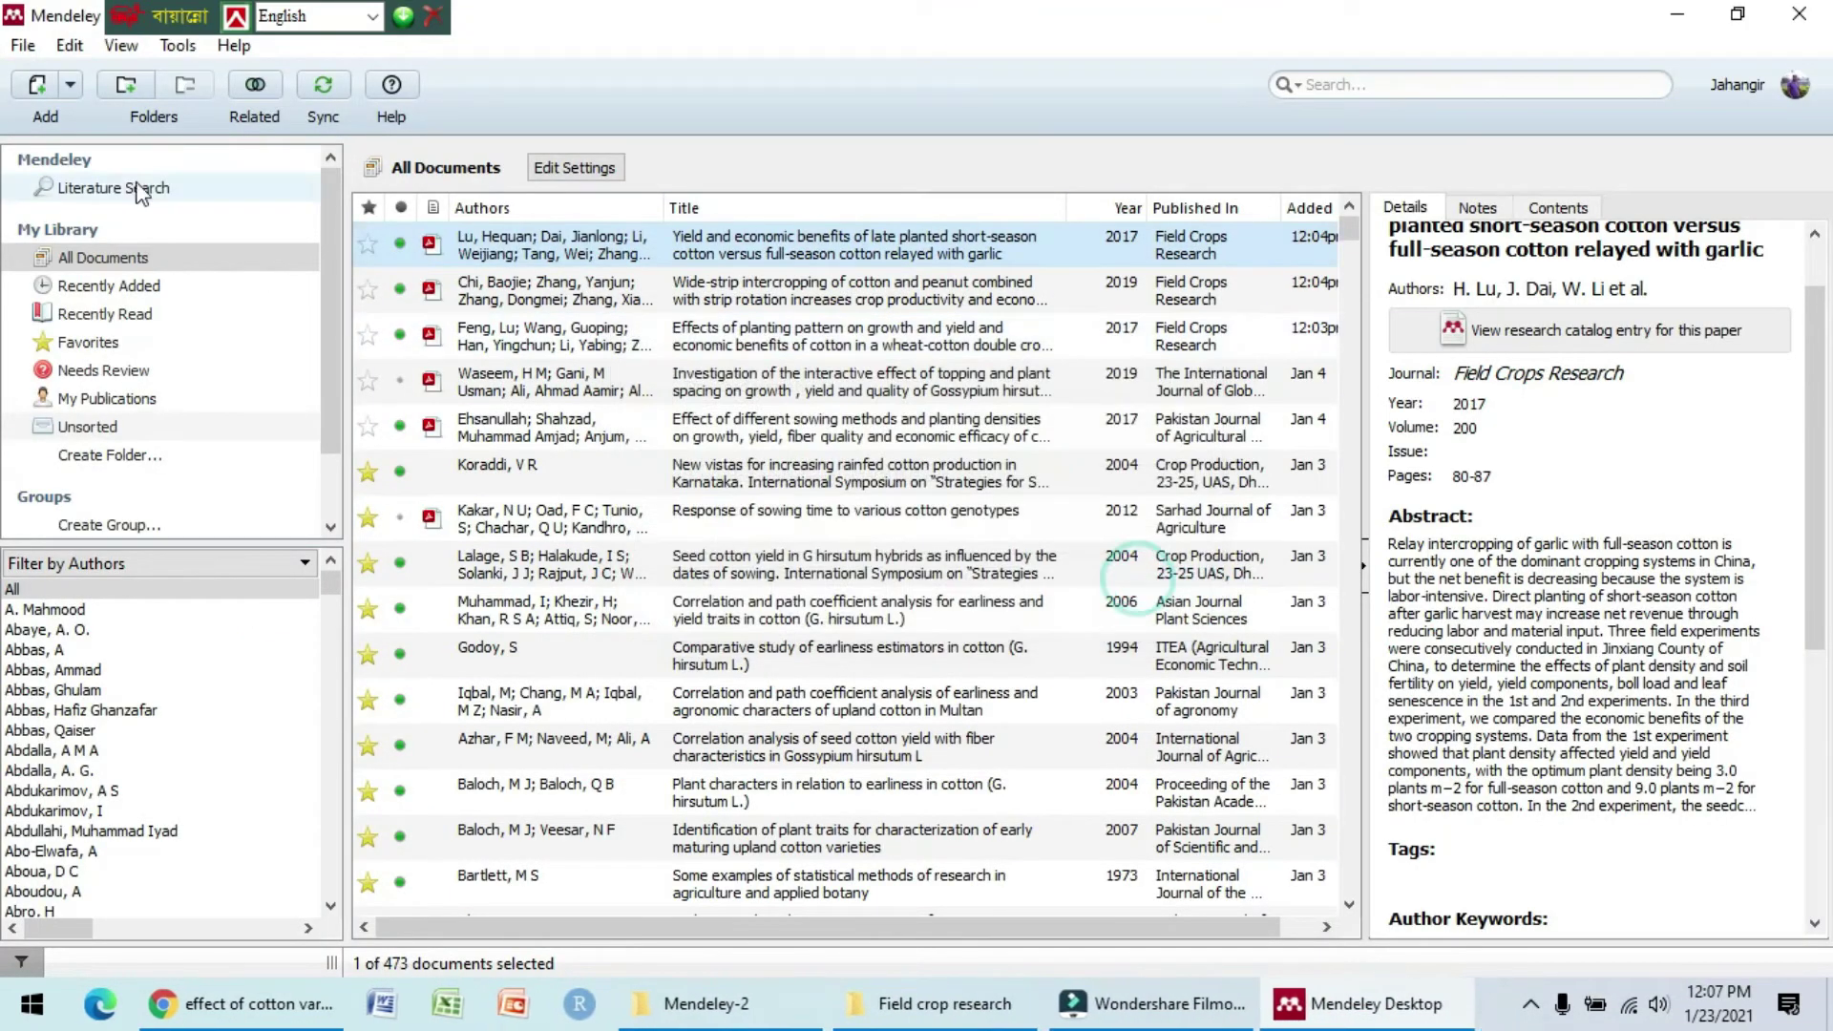
pyautogui.click(23, 45)
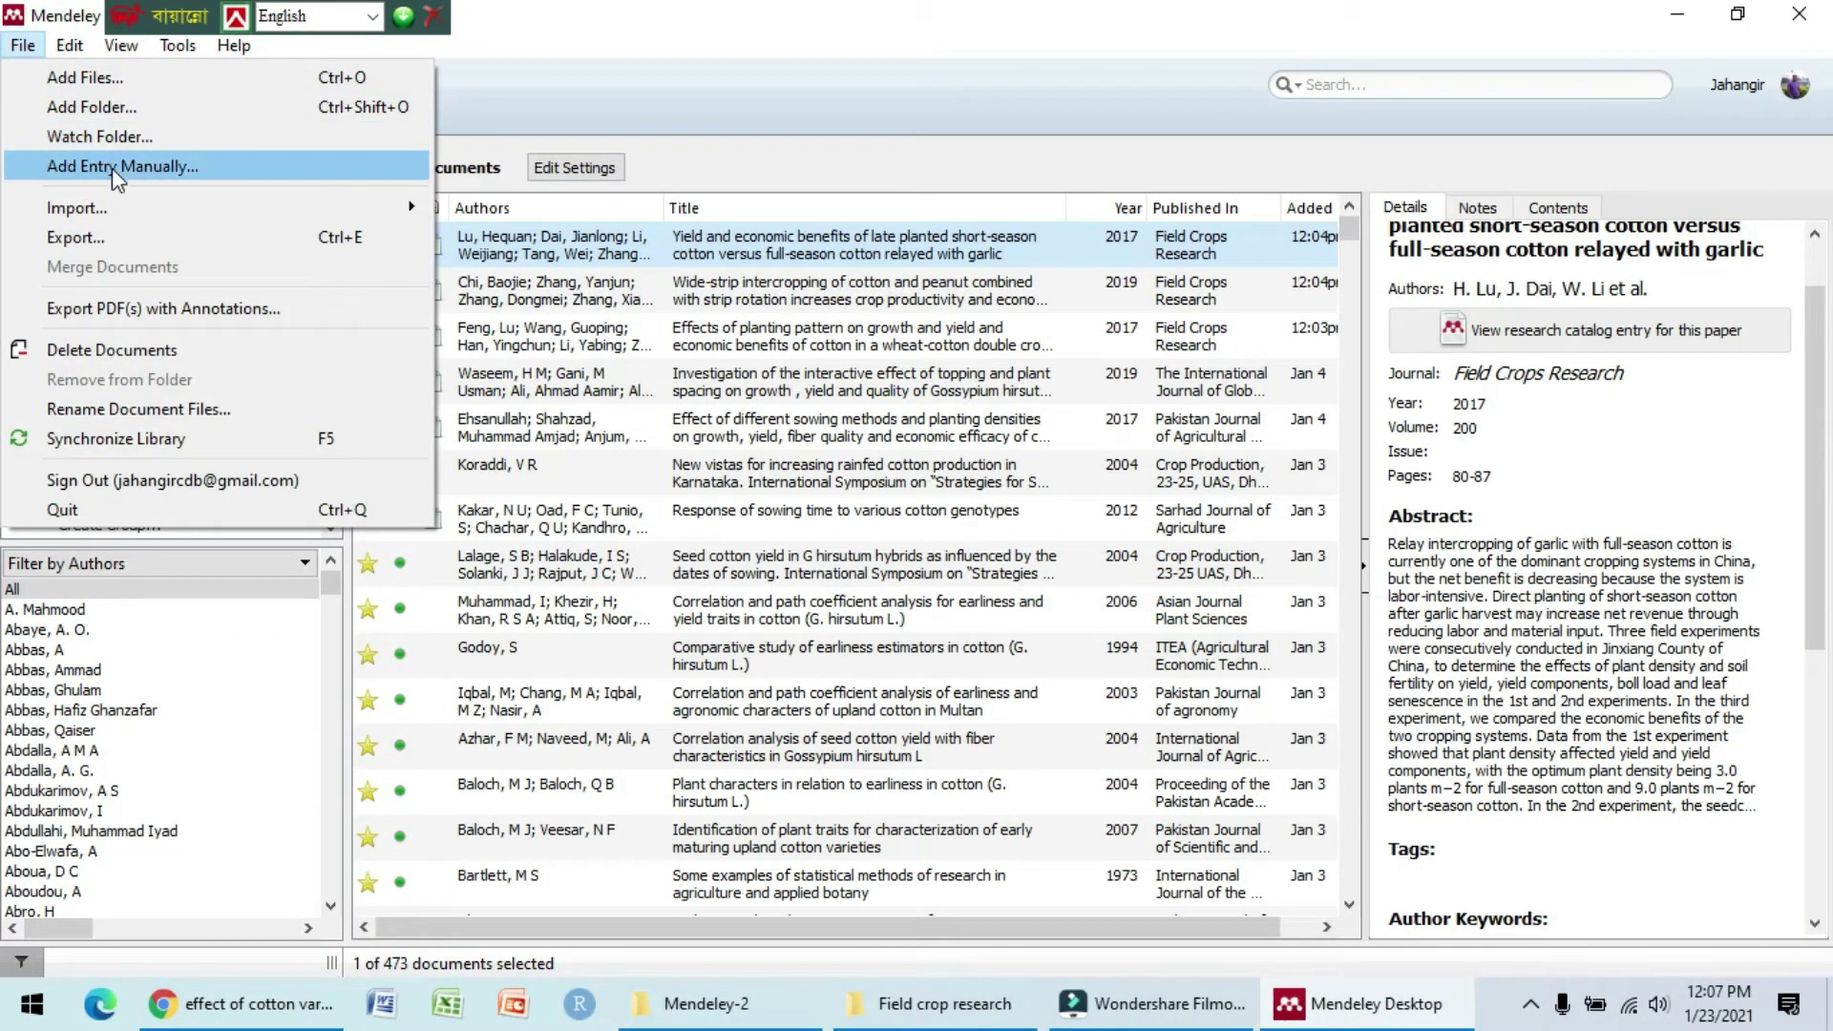
pyautogui.click(208, 164)
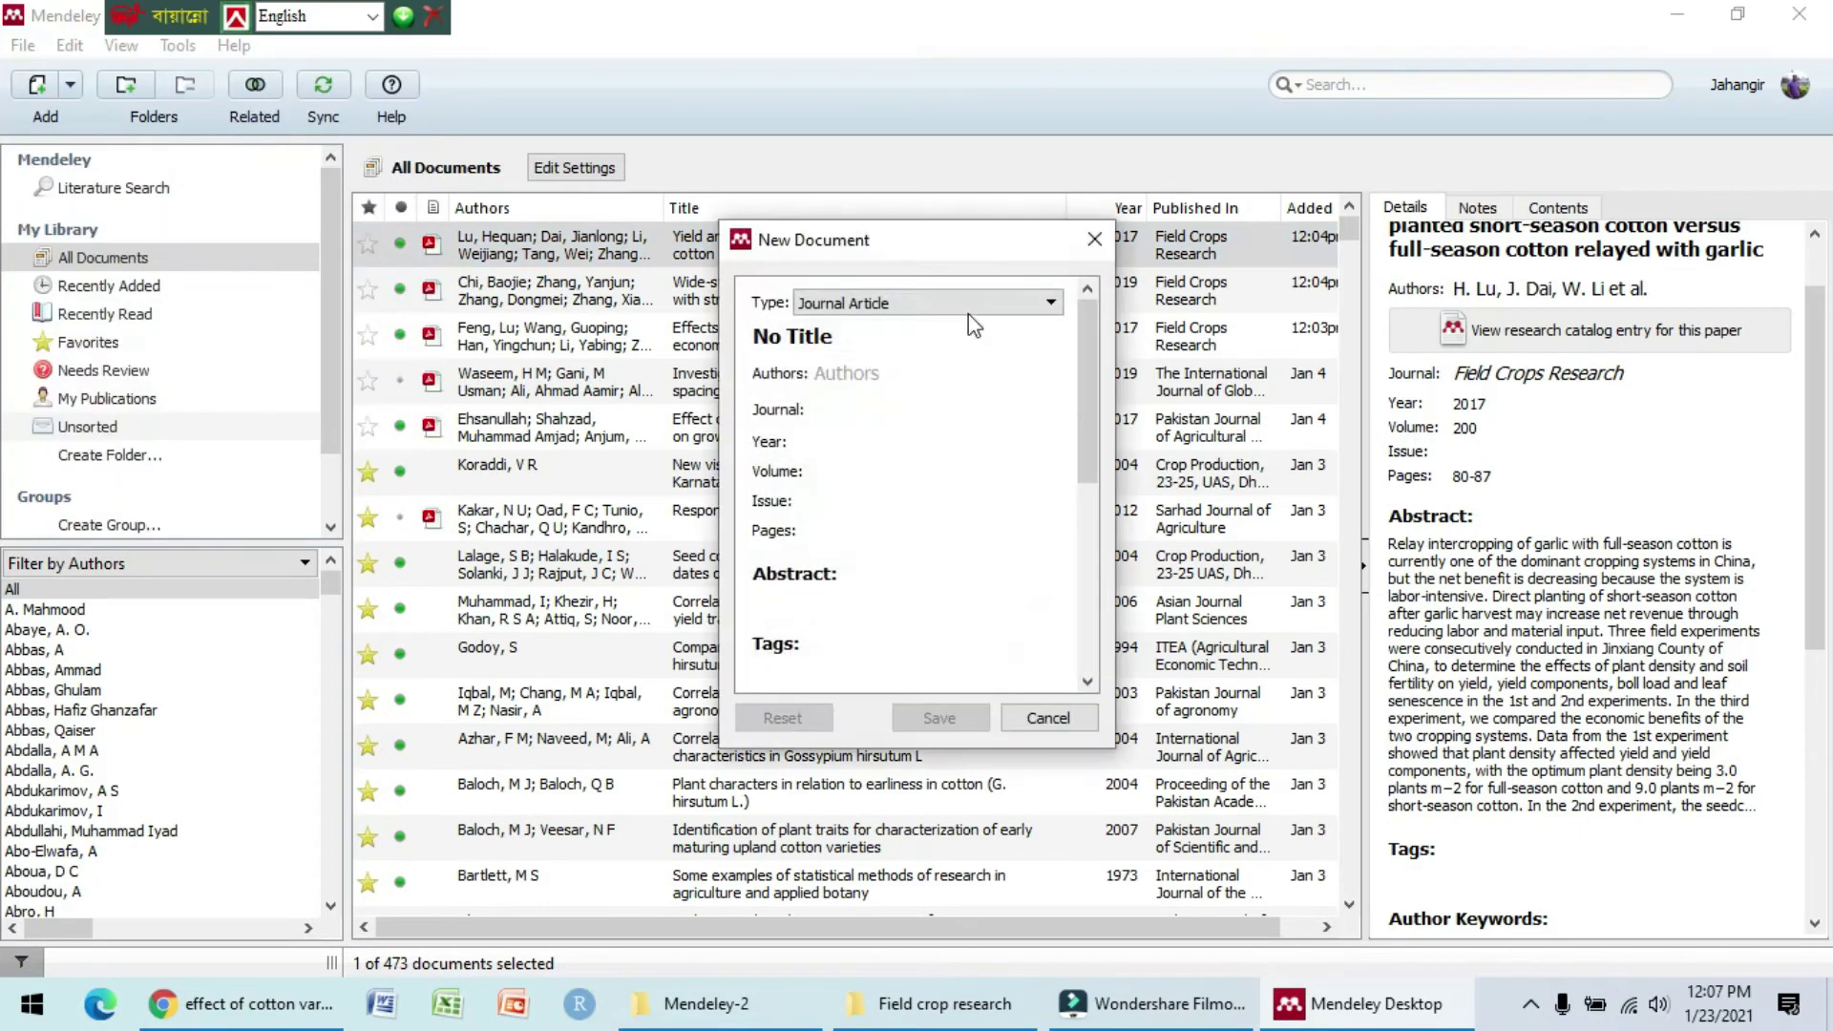
pyautogui.click(931, 336)
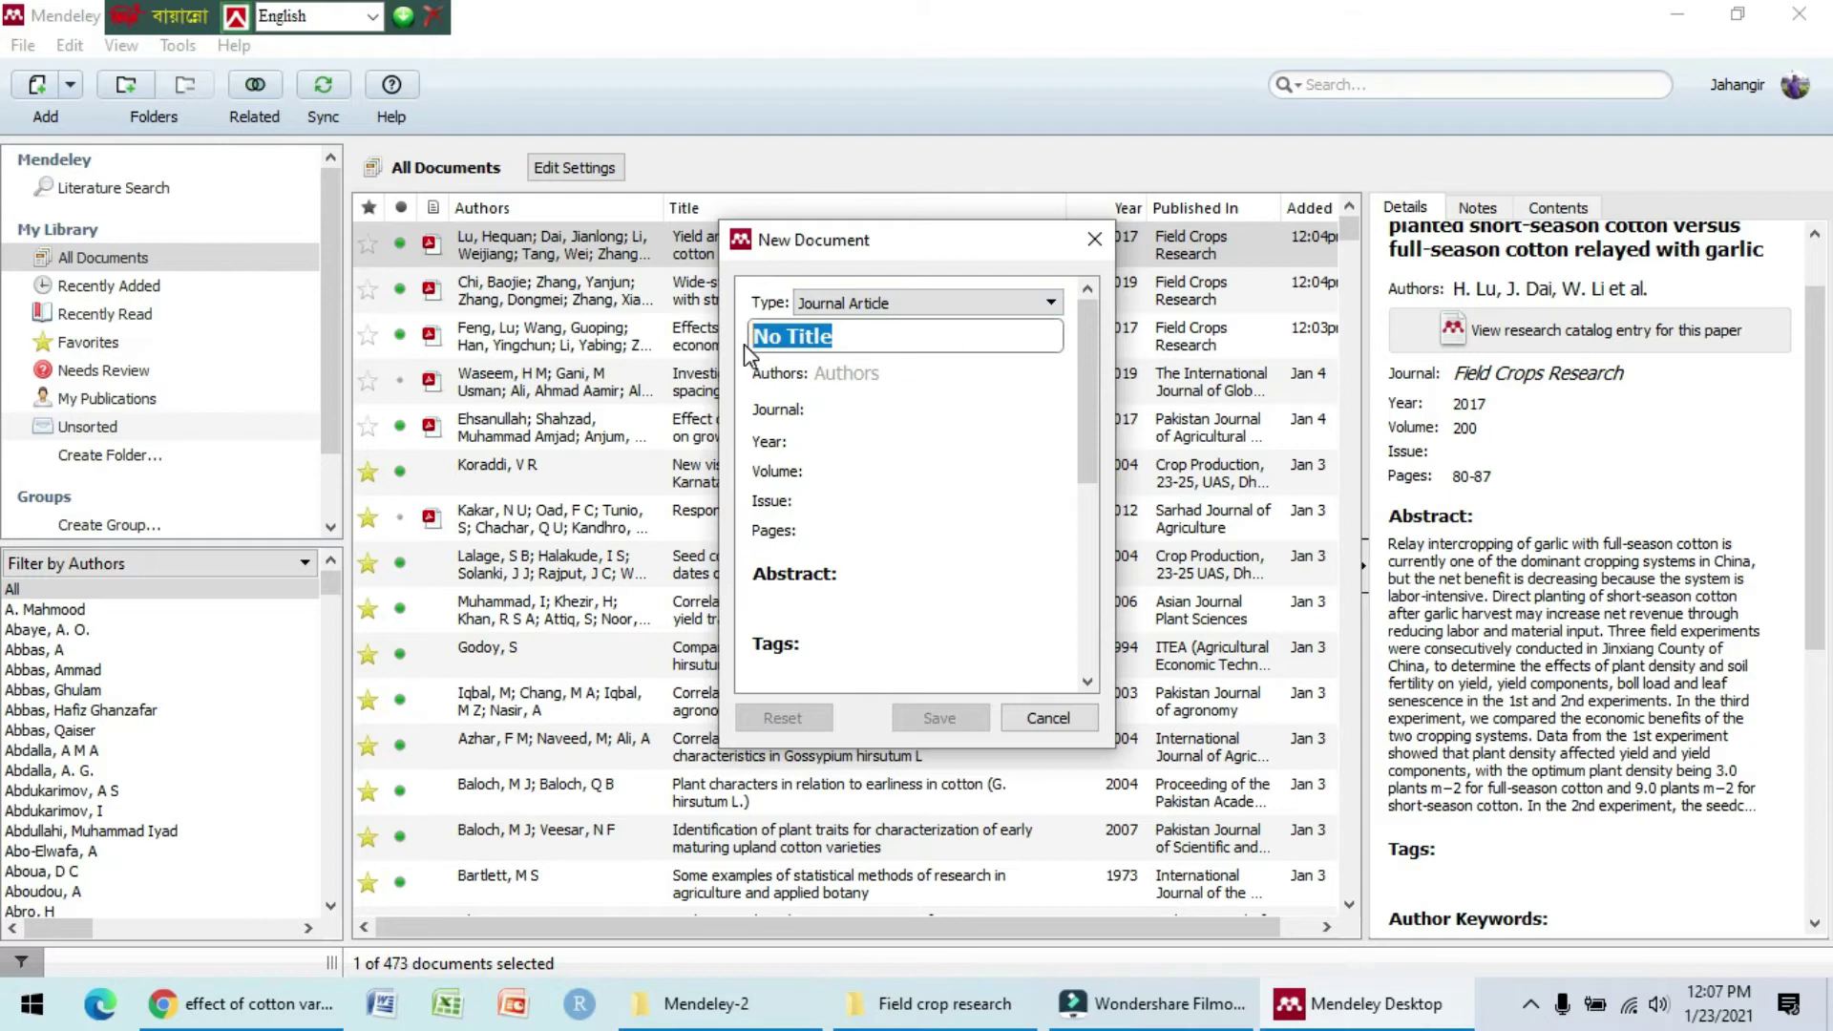
pyautogui.write('Effcet of age of ')
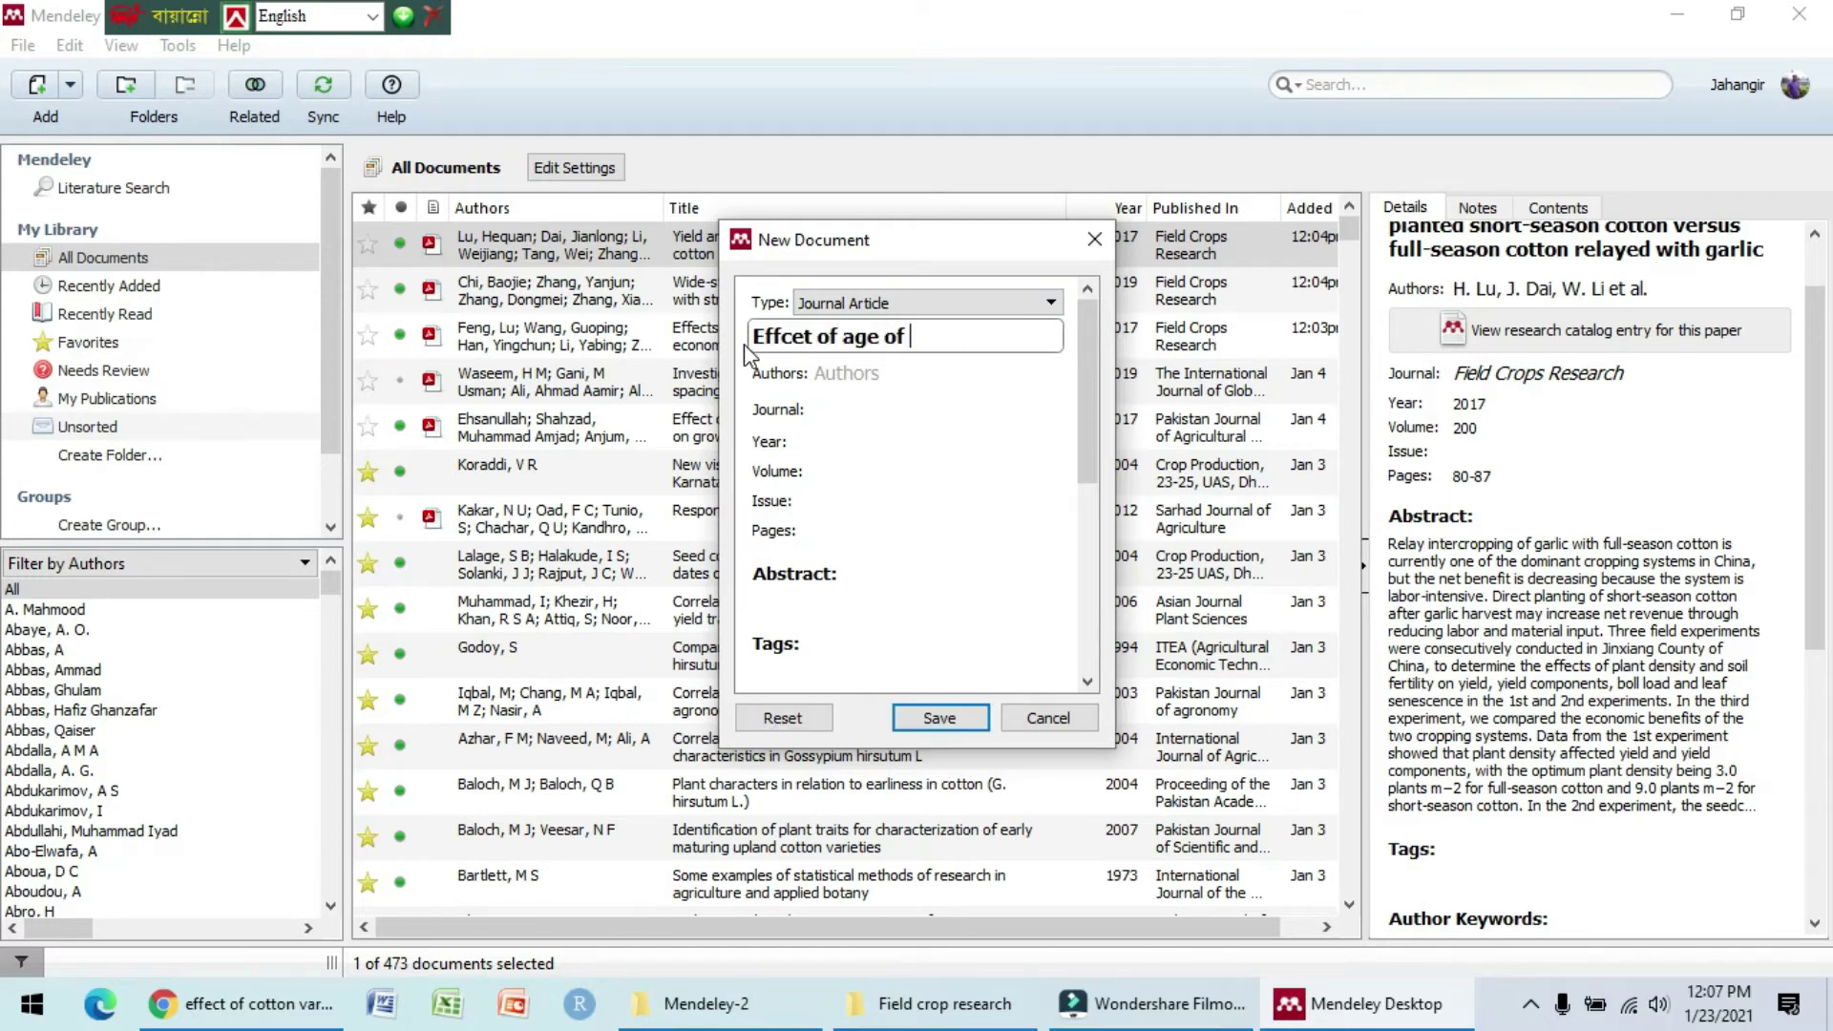
pyautogui.write('seedling......')
# Step: Enter the three authors of the new document on separate lines, each as last name, first name
pyautogui.click(863, 379)
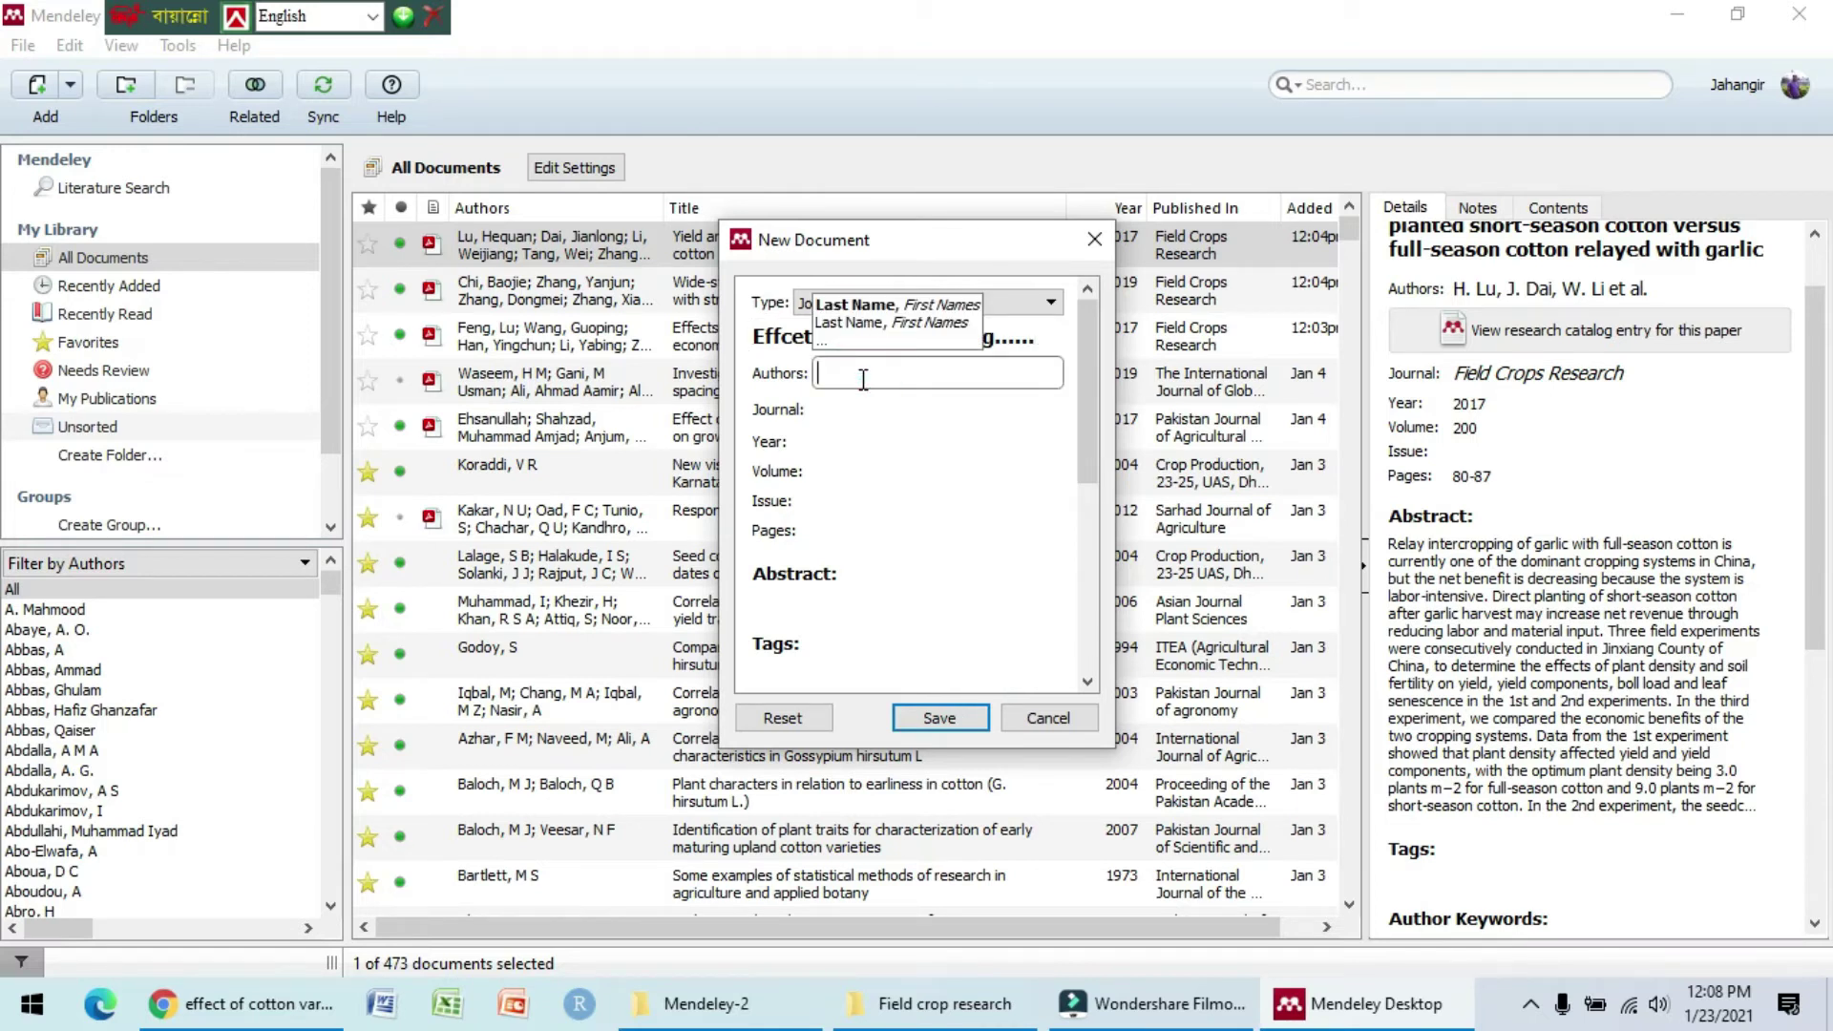
pyautogui.write('Alam')
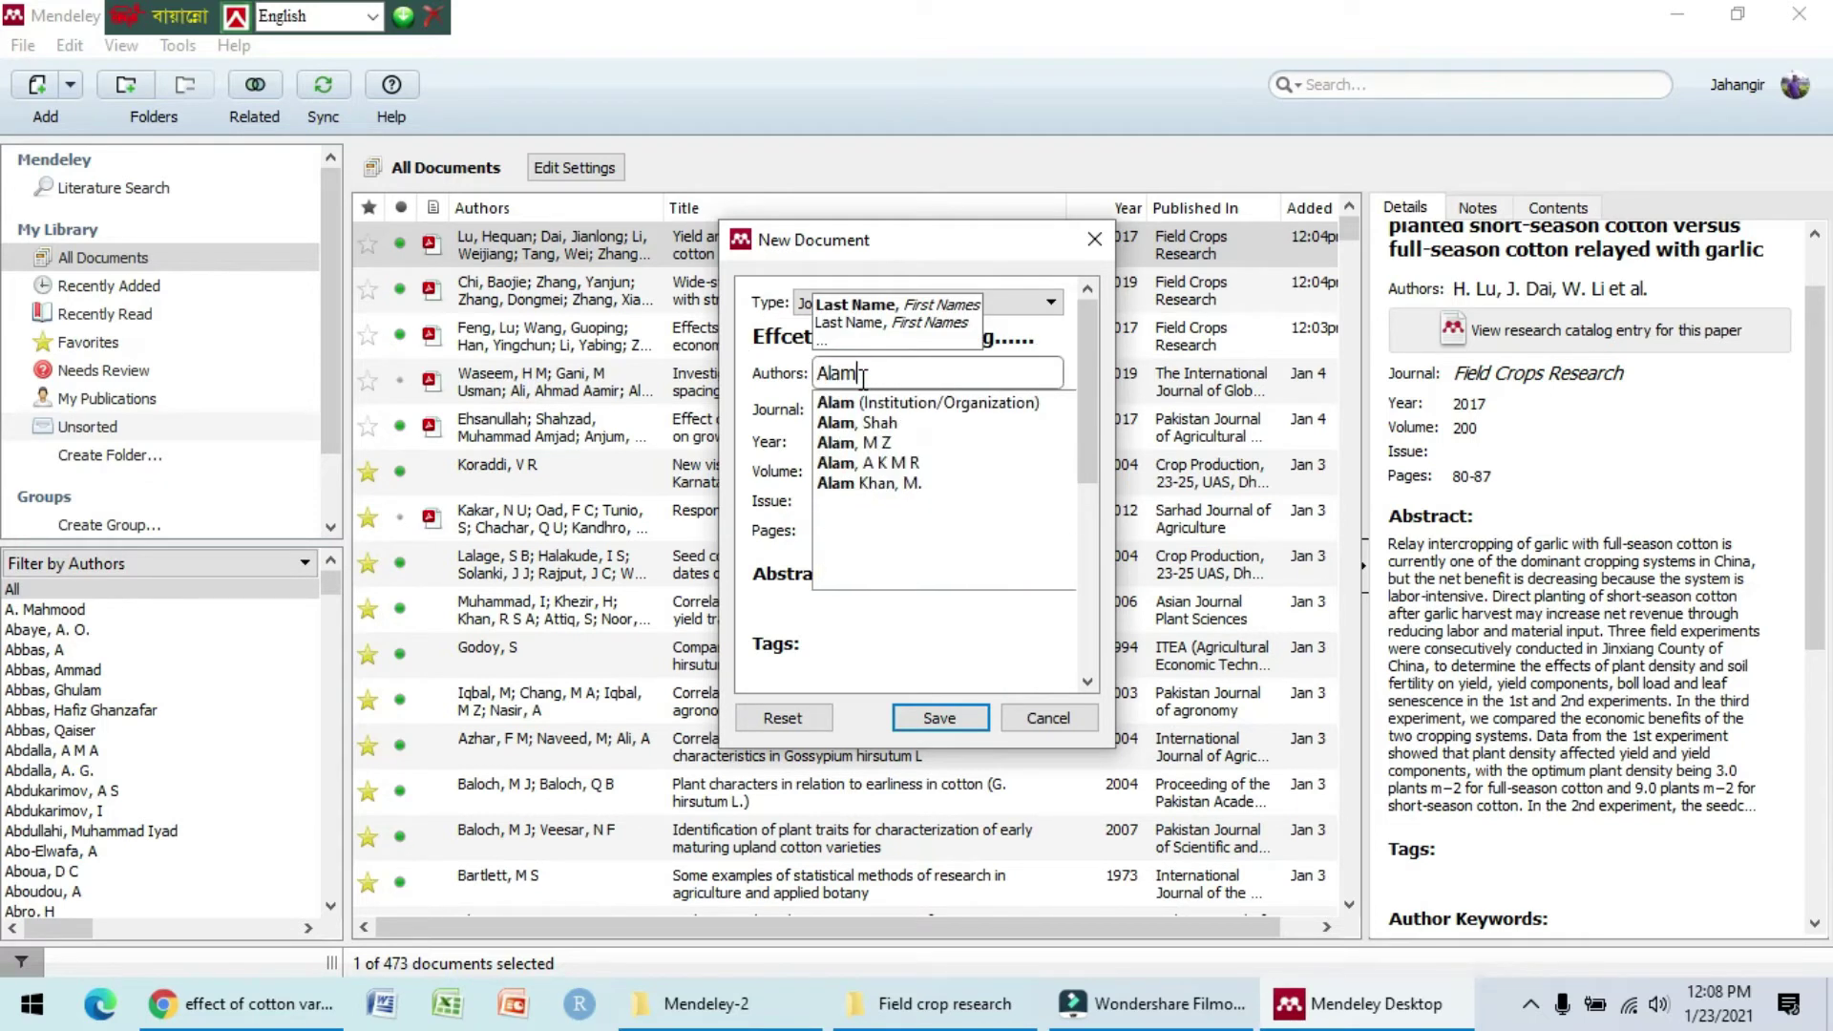
pyautogui.write('Jahangir')
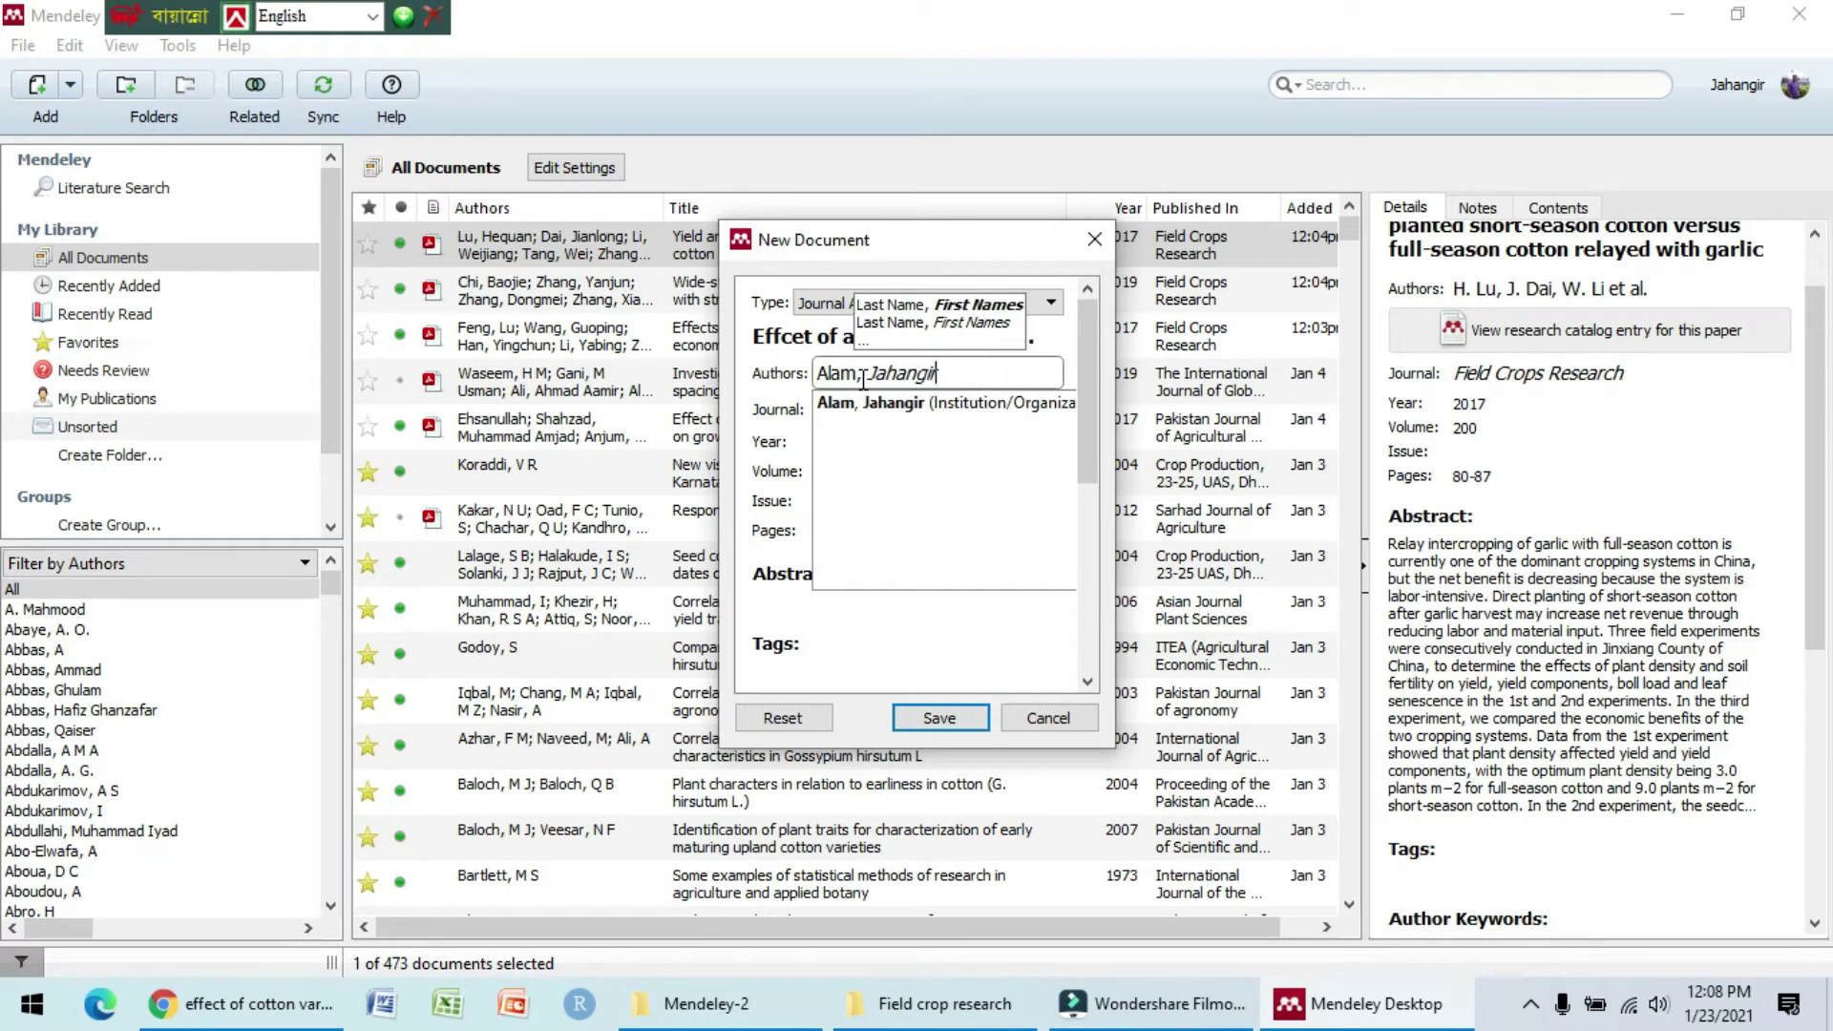
pyautogui.press('Return')
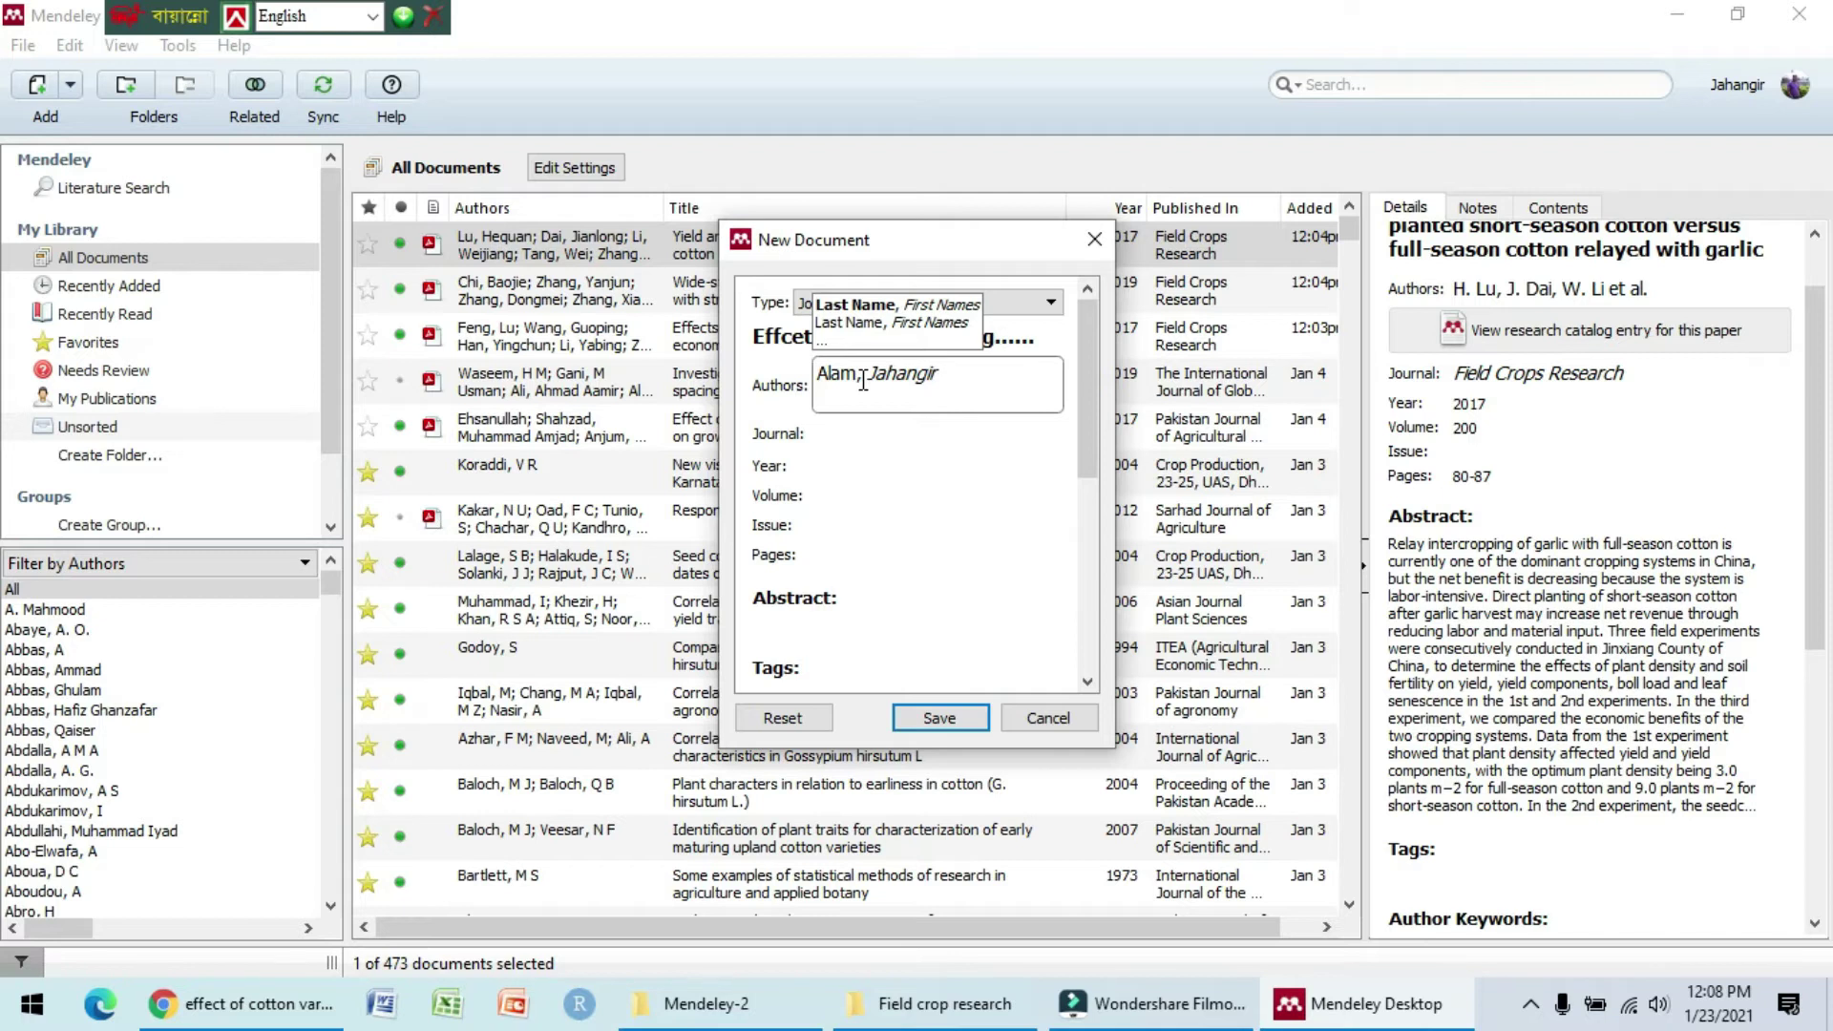
pyautogui.write('Abdul, Wahab')
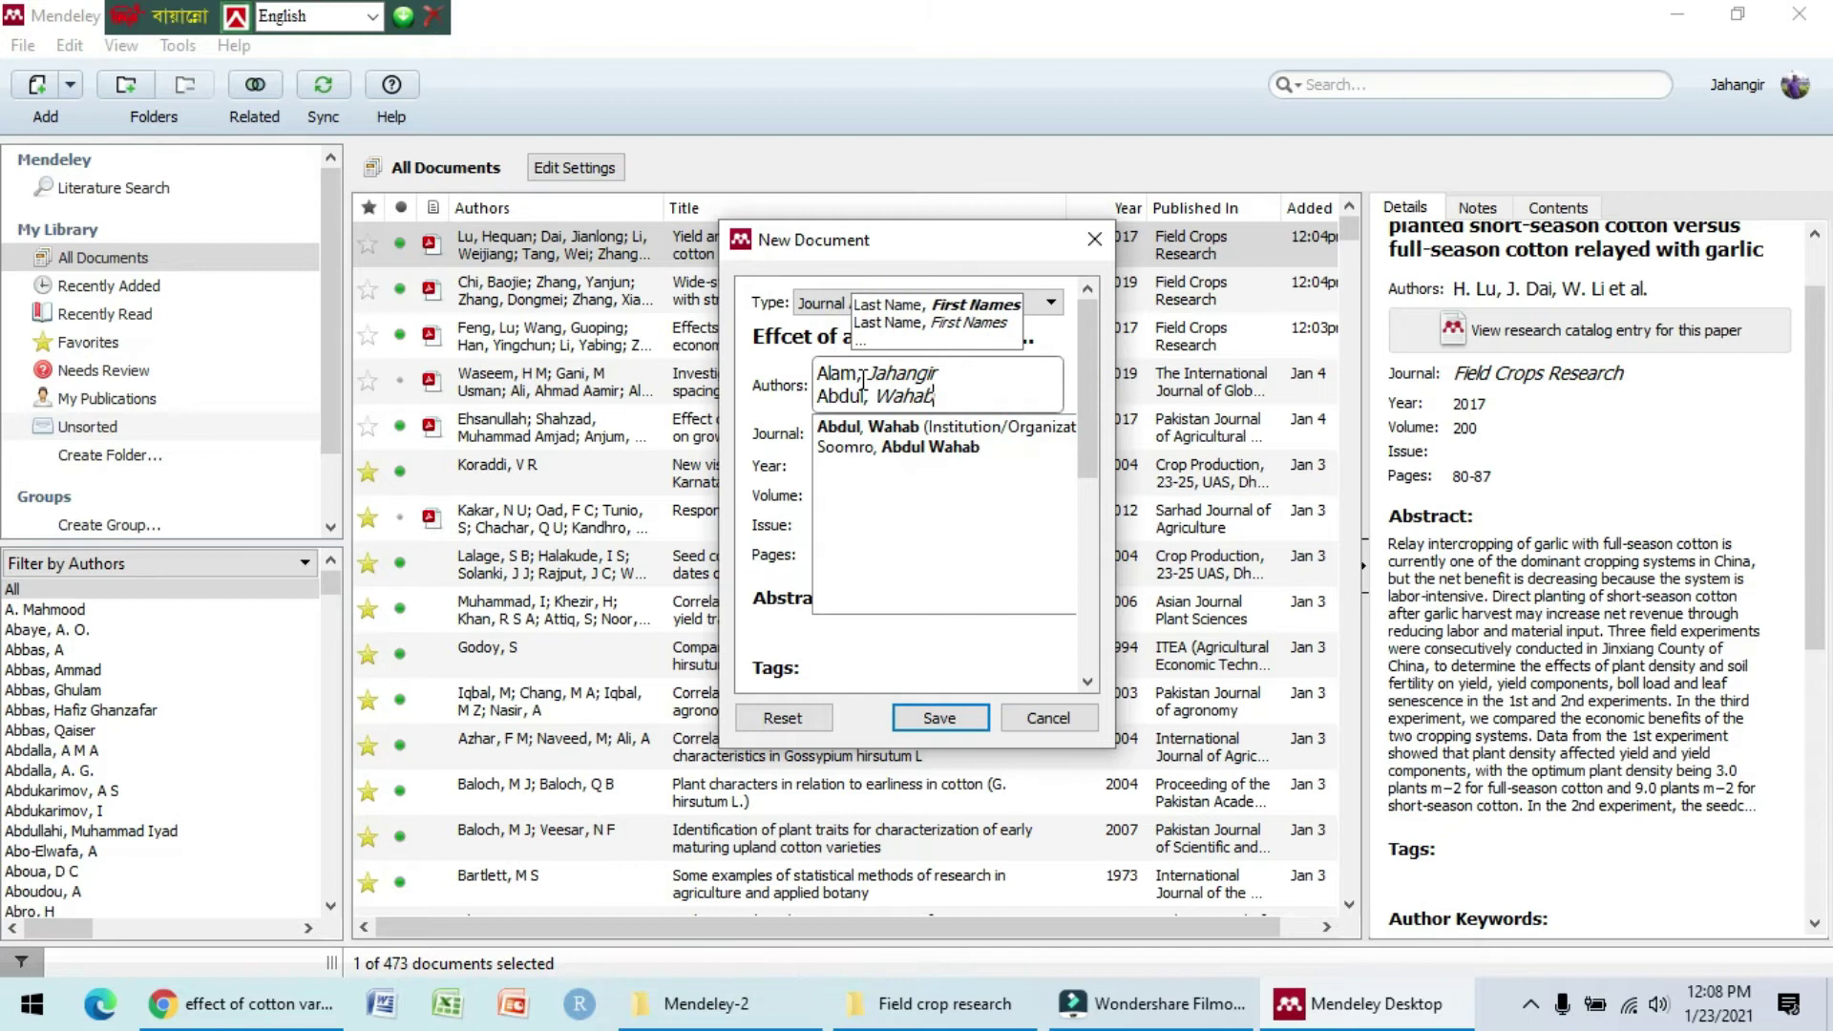
pyautogui.press('Return')
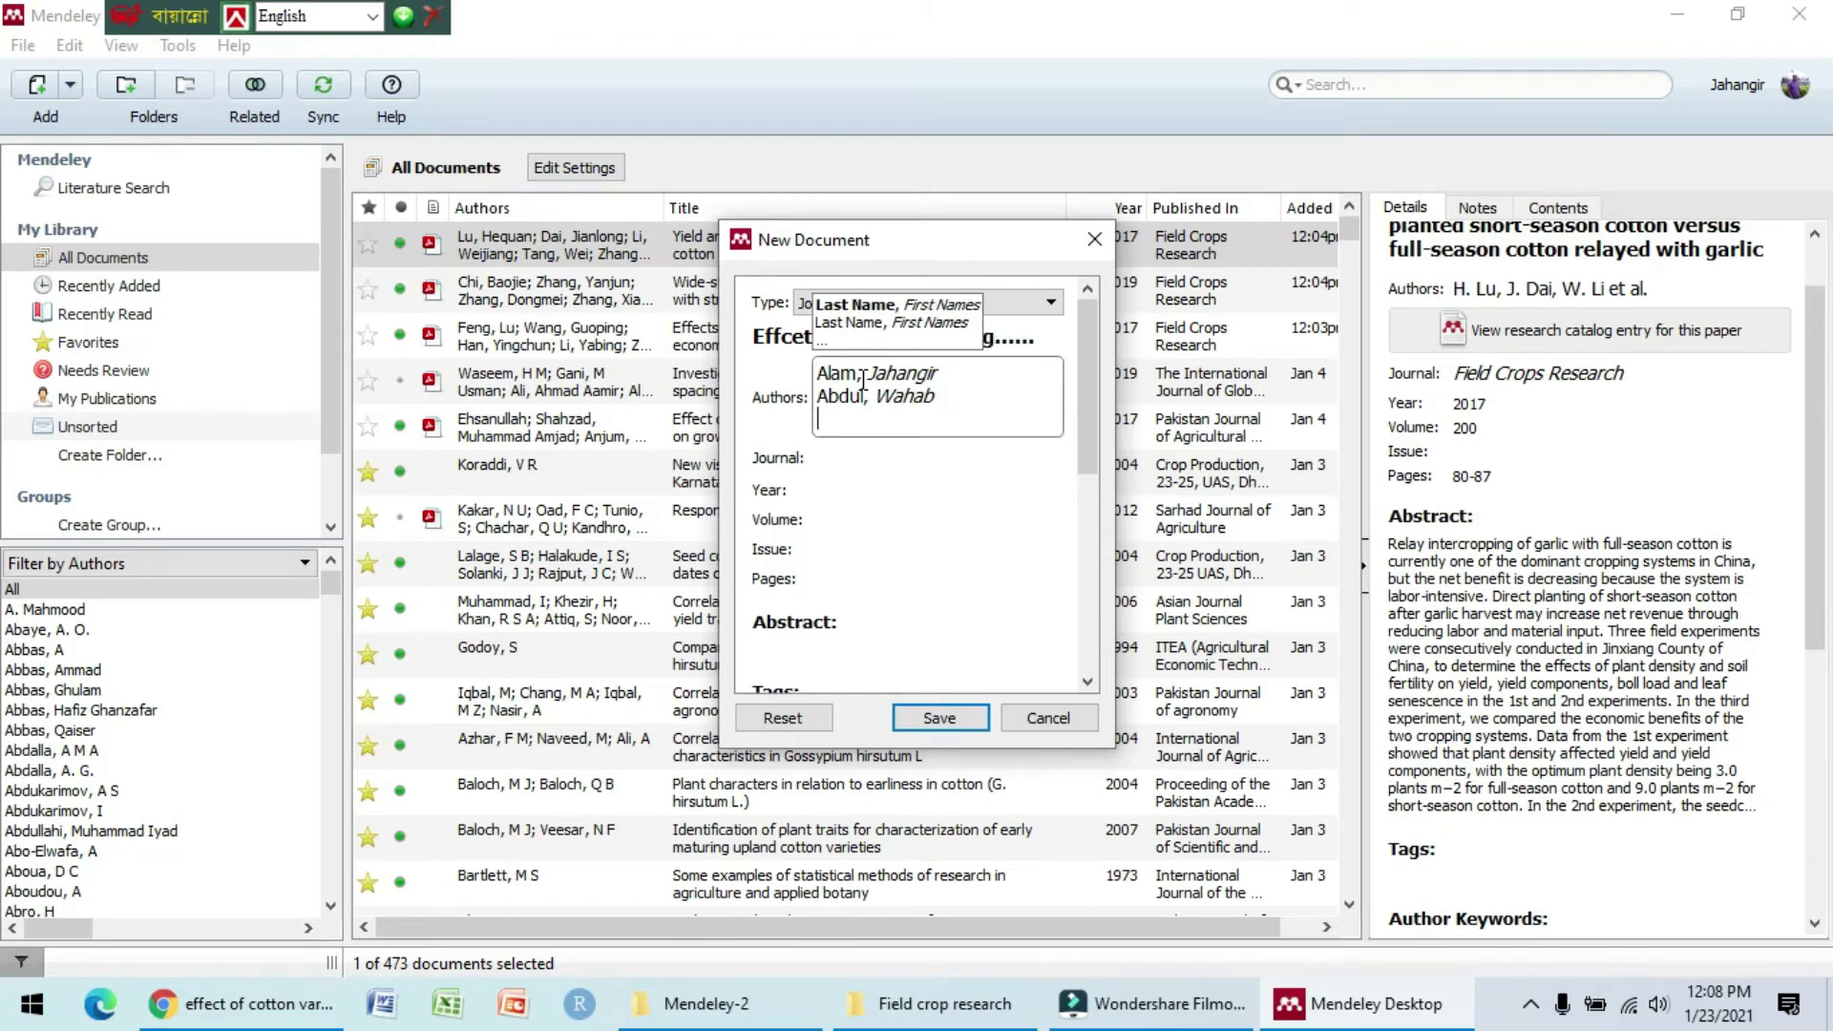
pyautogui.write('Rashid, Harur')
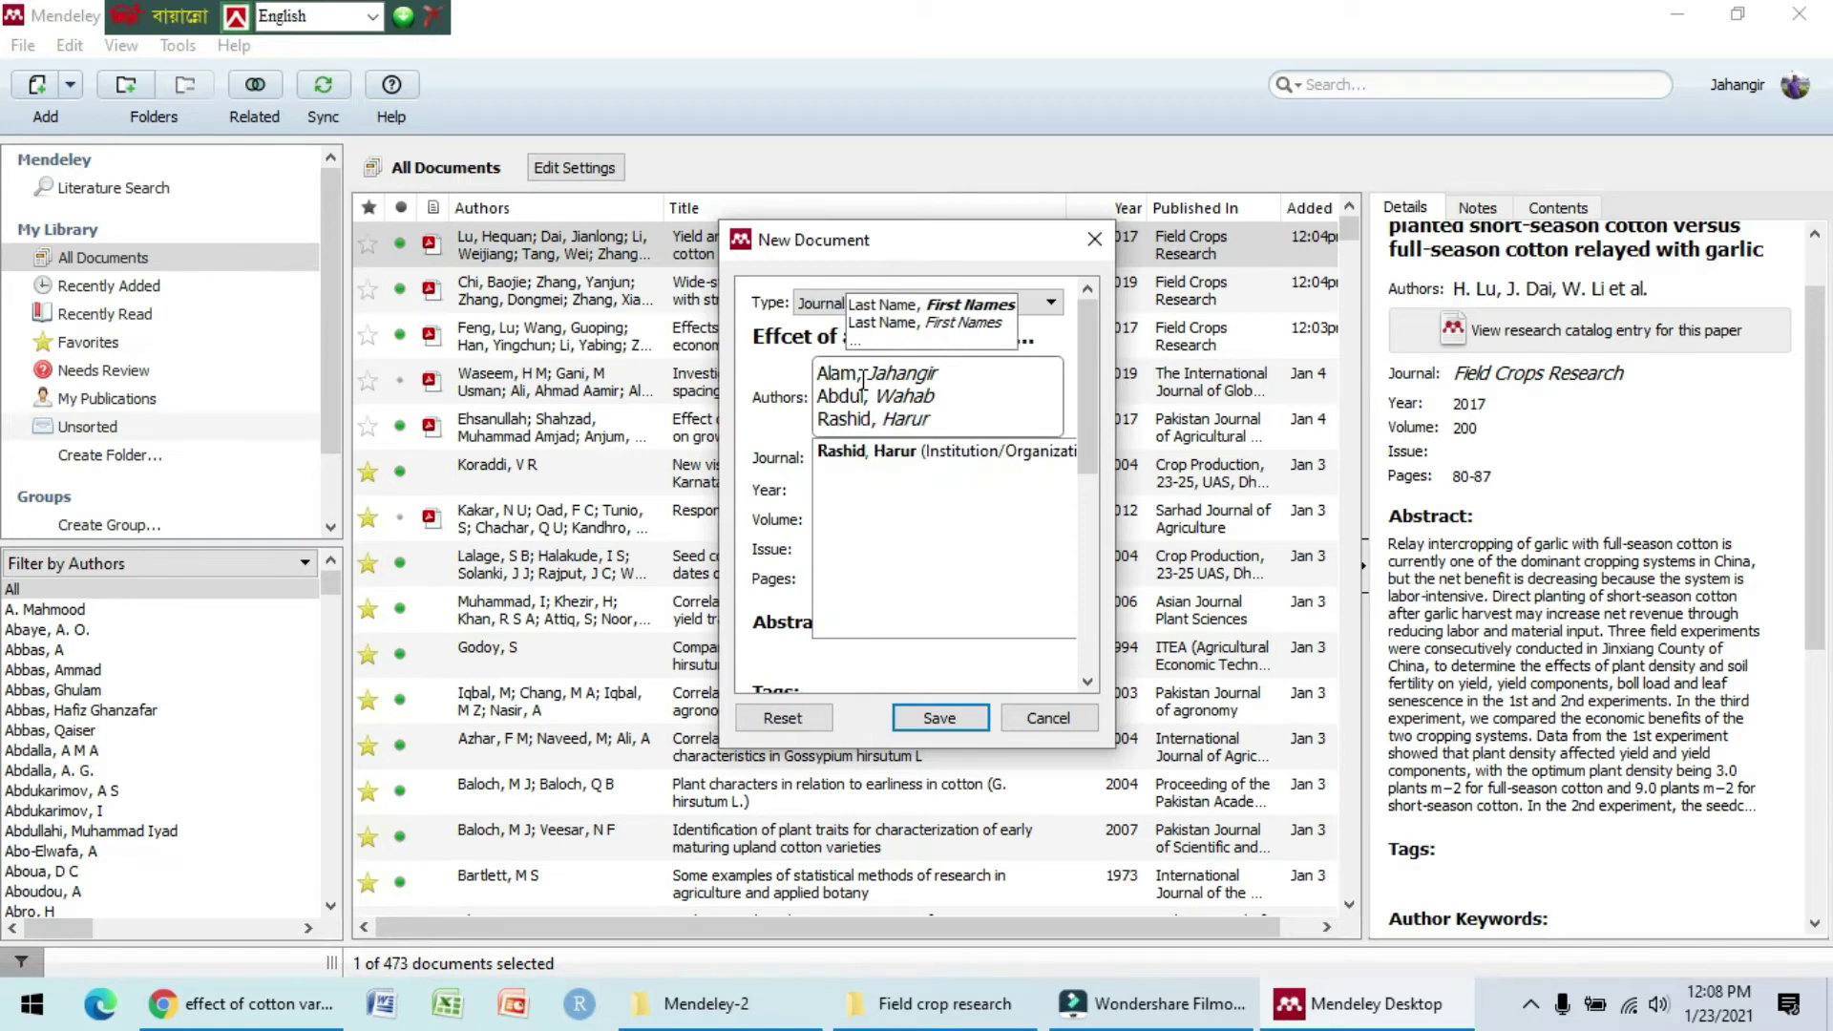
pyautogui.press('BackSpace')
pyautogui.write('n')
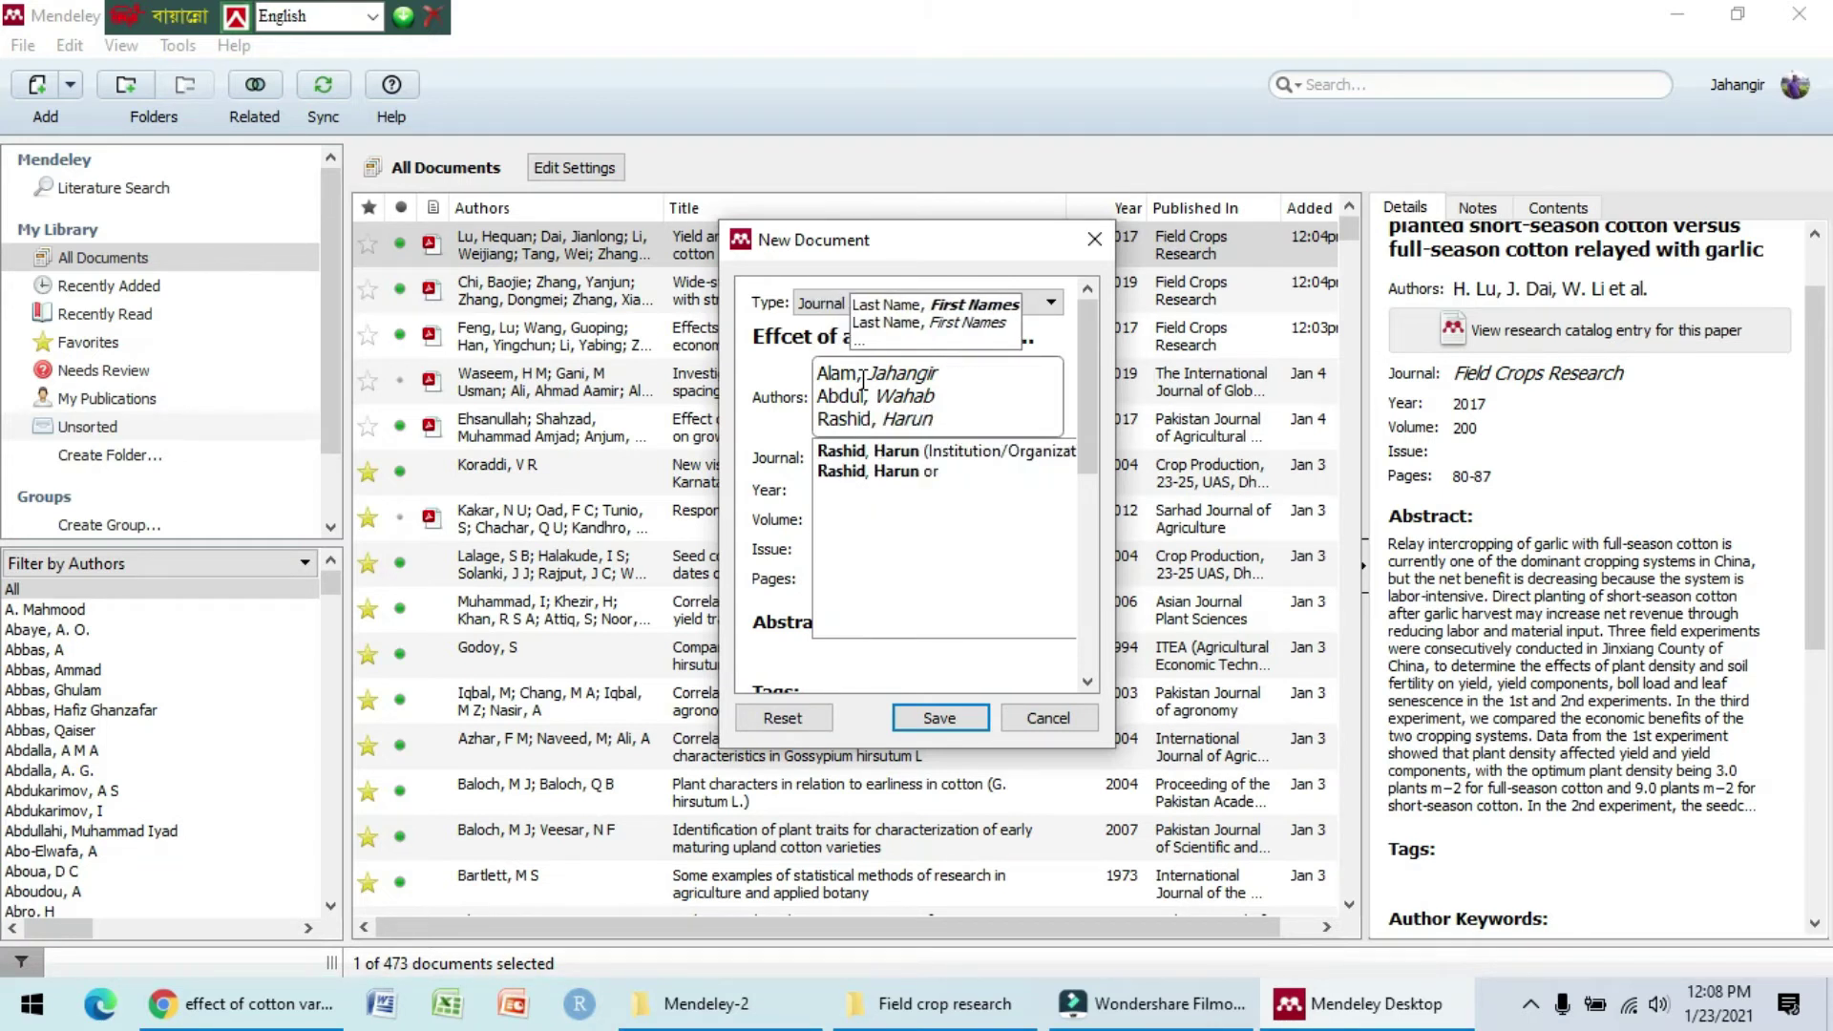
pyautogui.click(749, 482)
# Step: Set the journal to Agronomy Journal, year 2021, volume 5, issue 2 and pages 201-209, and save the new entry
pyautogui.click(866, 406)
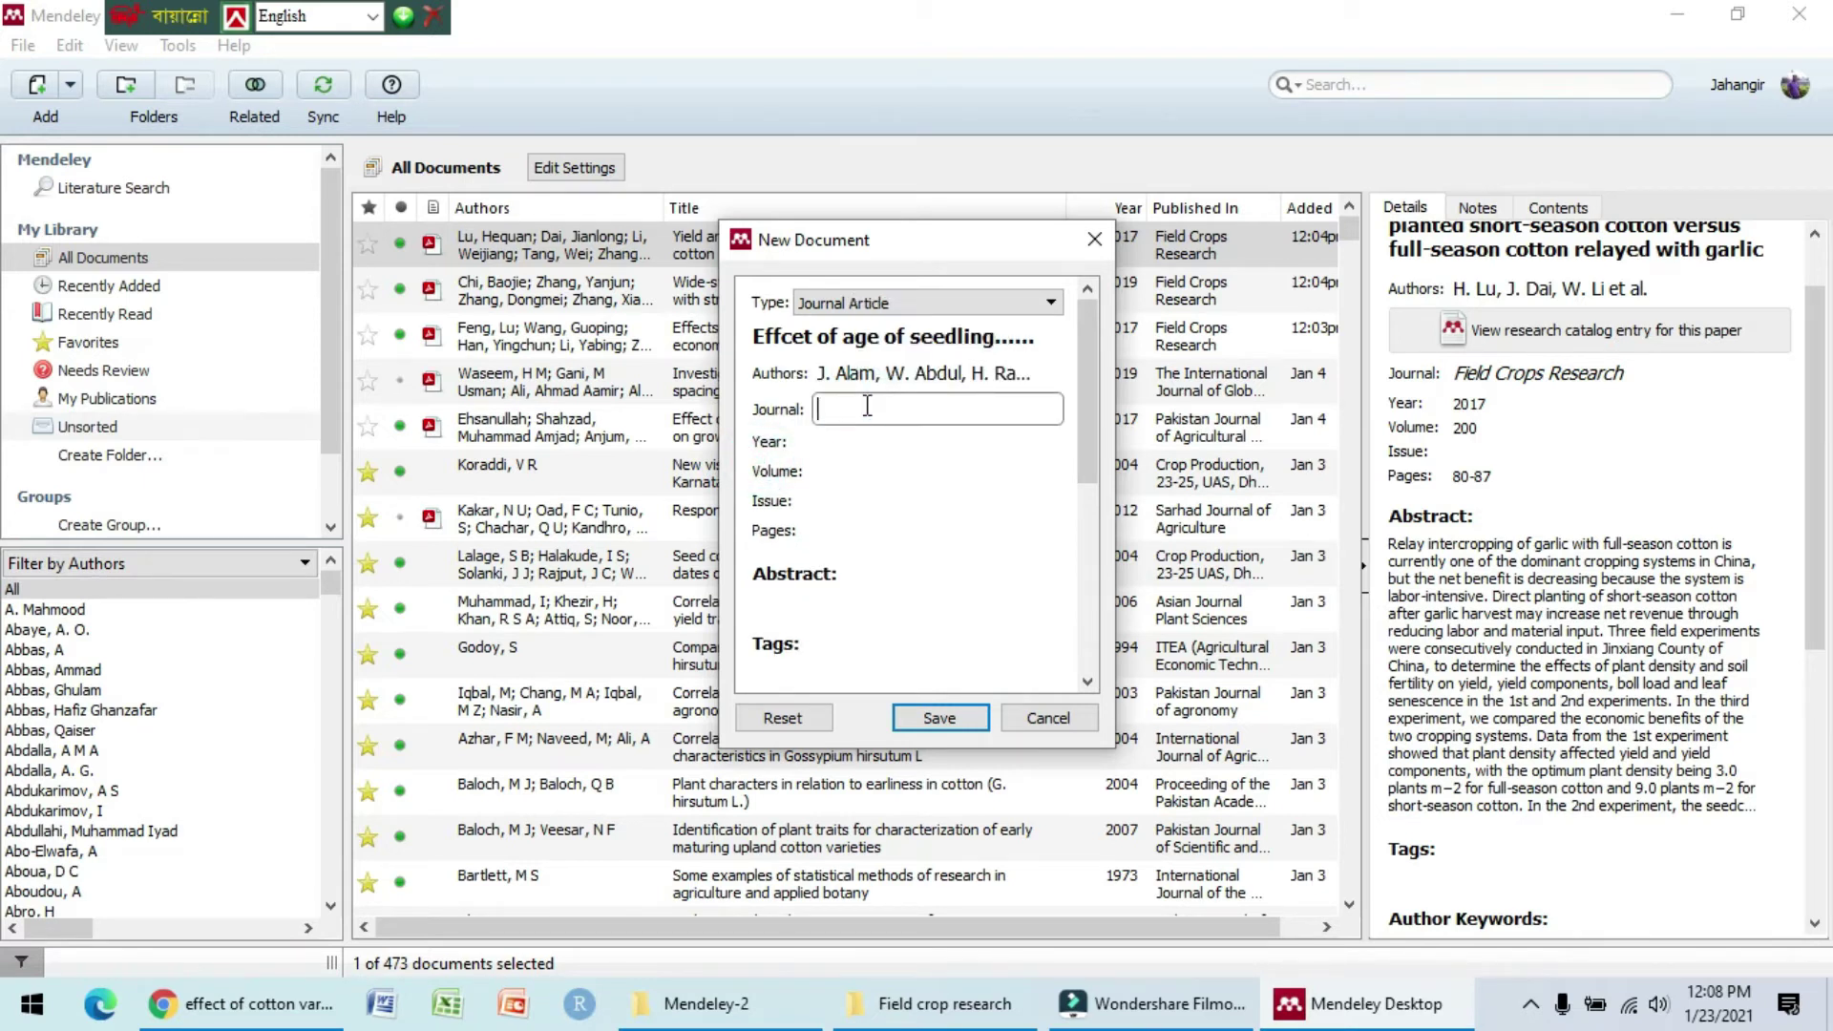
pyautogui.write('Agronomy')
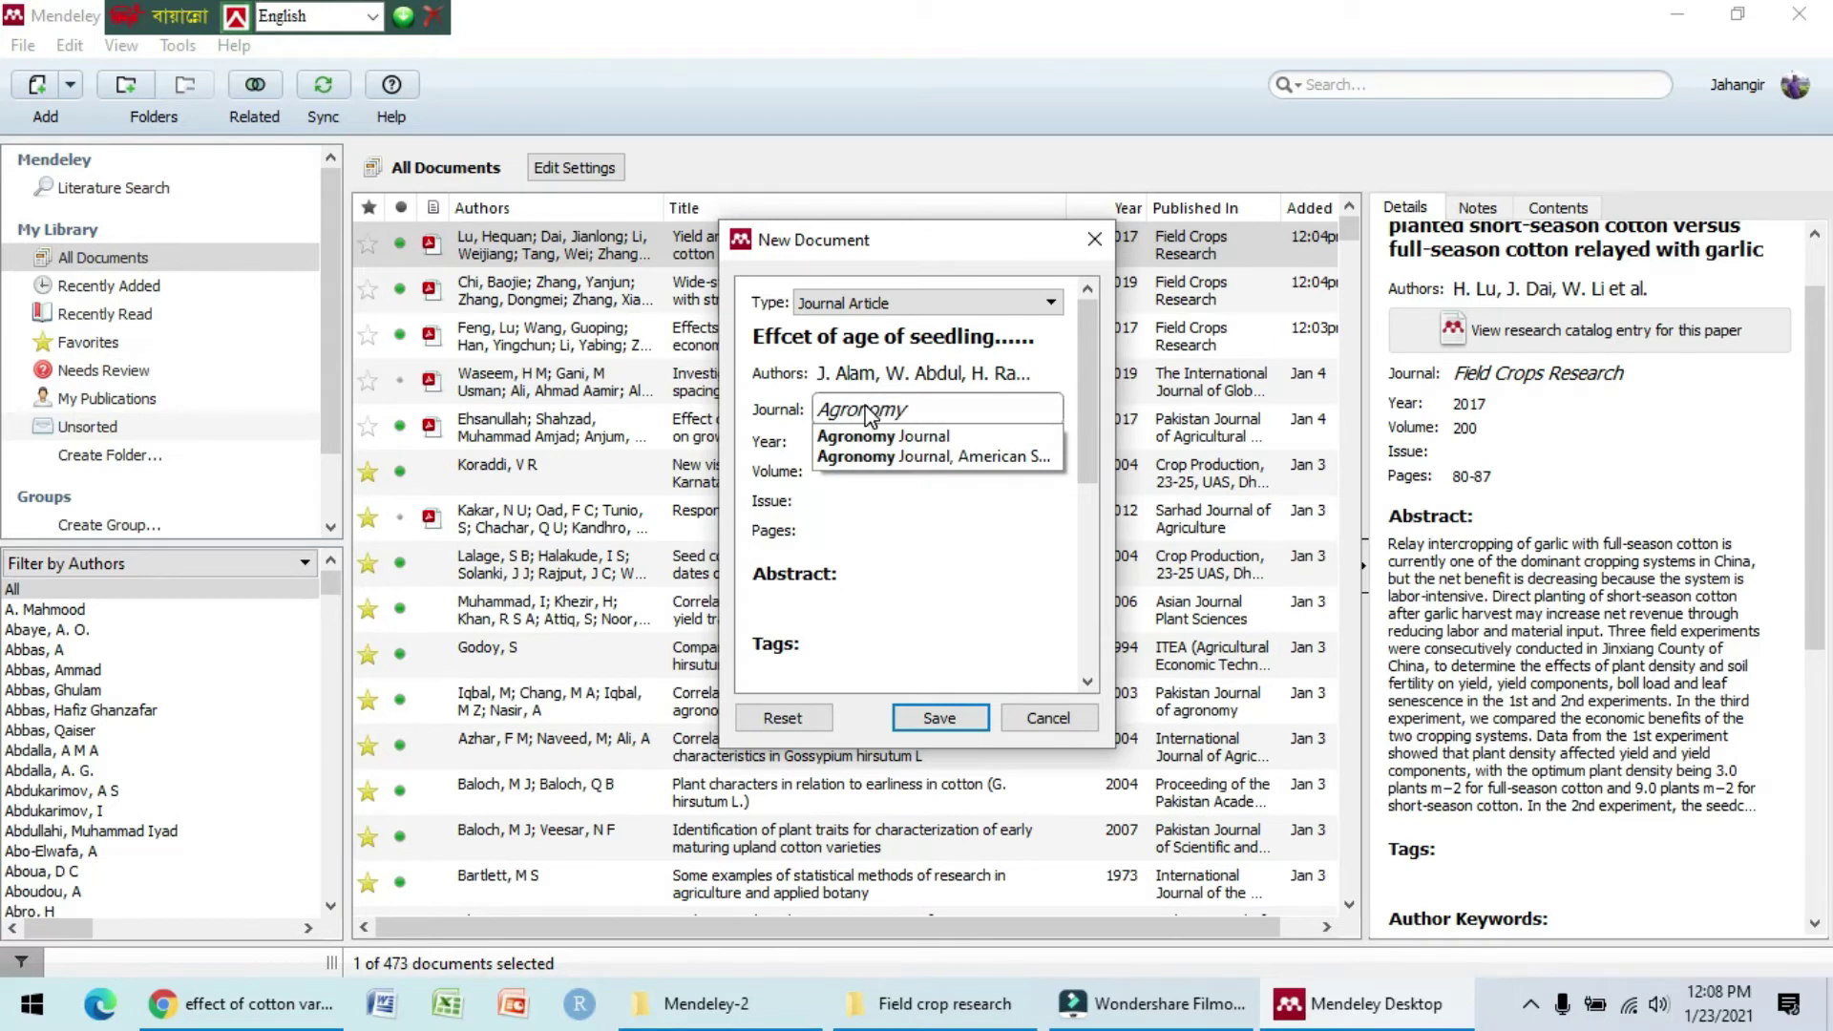
pyautogui.click(876, 438)
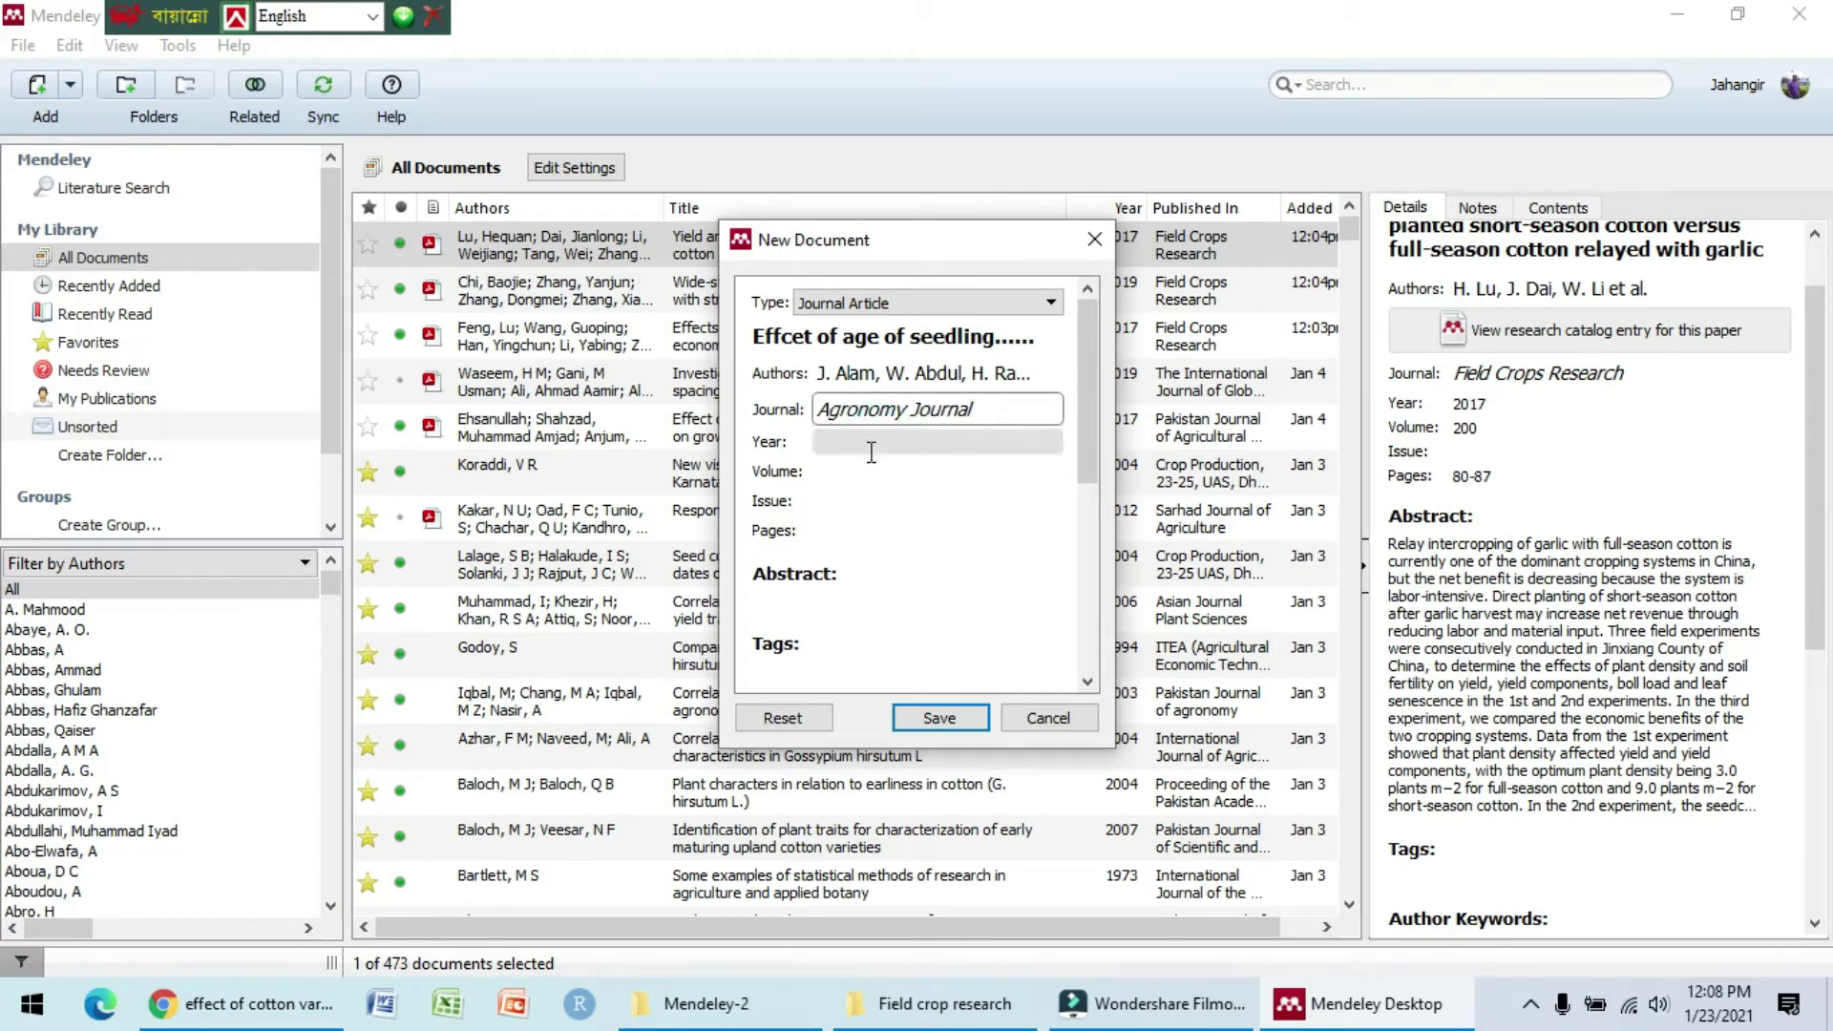
pyautogui.click(870, 447)
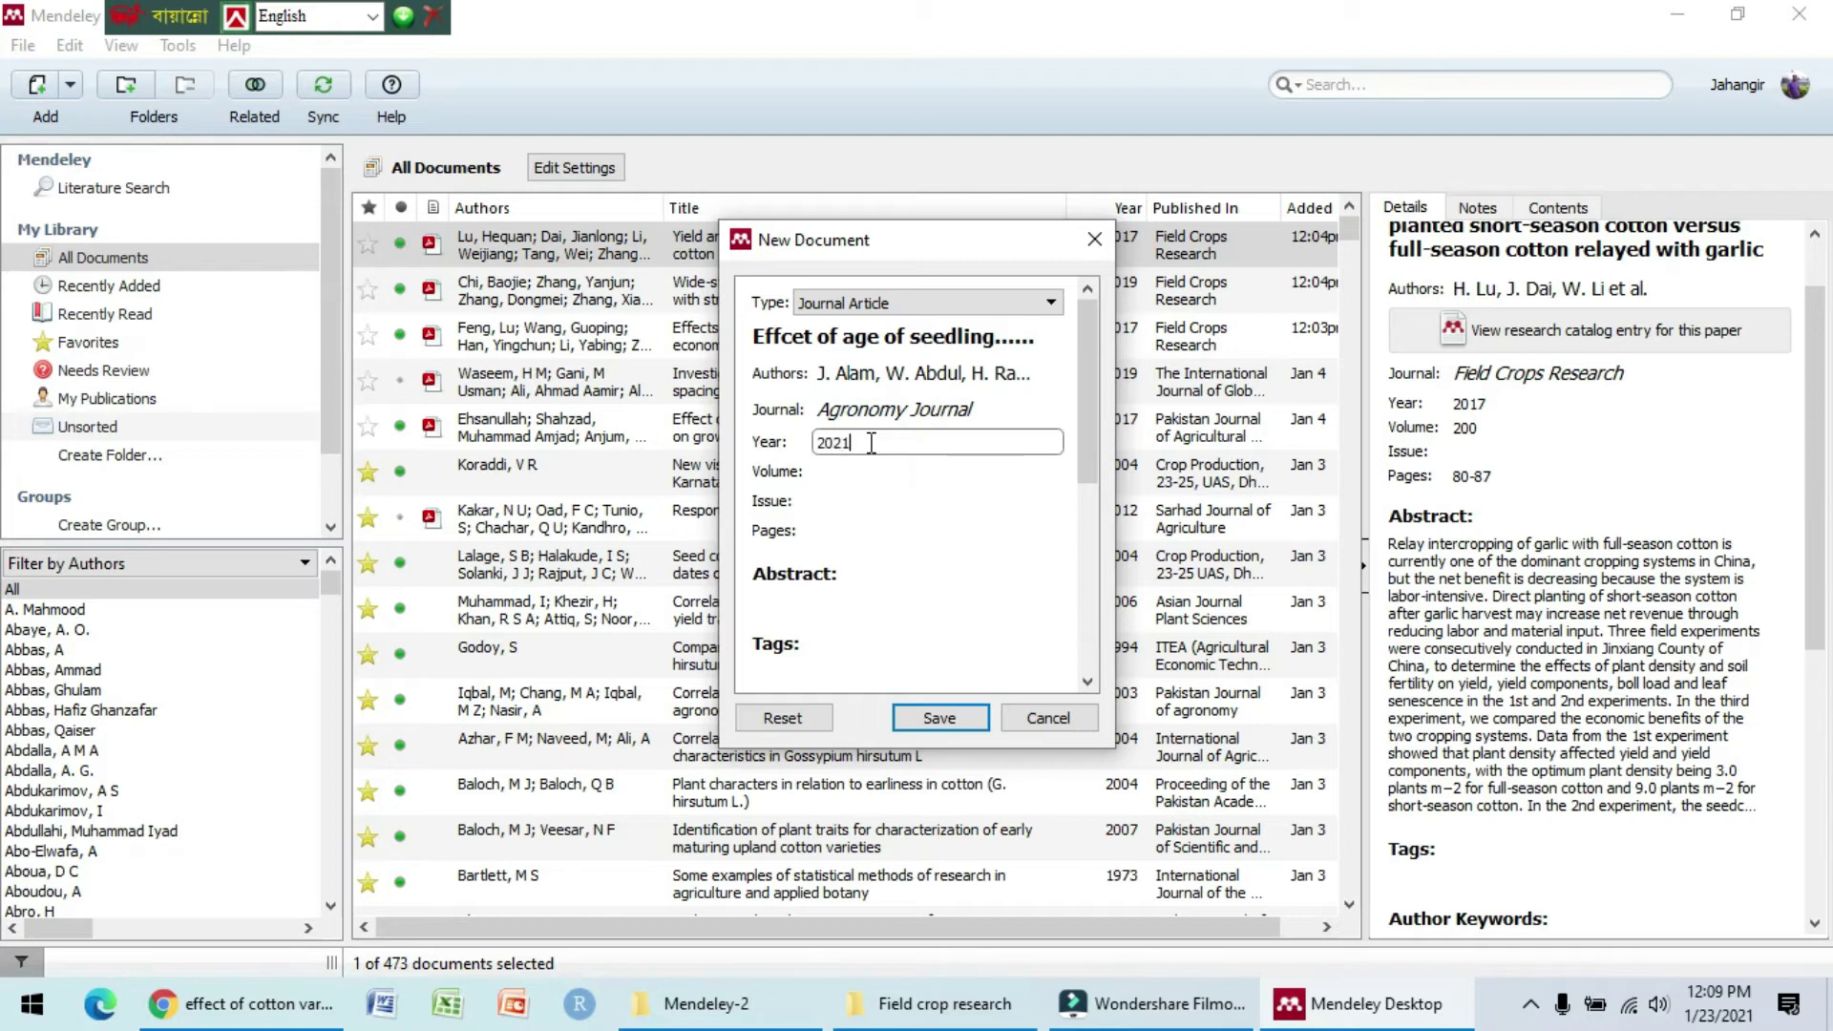
pyautogui.click(860, 472)
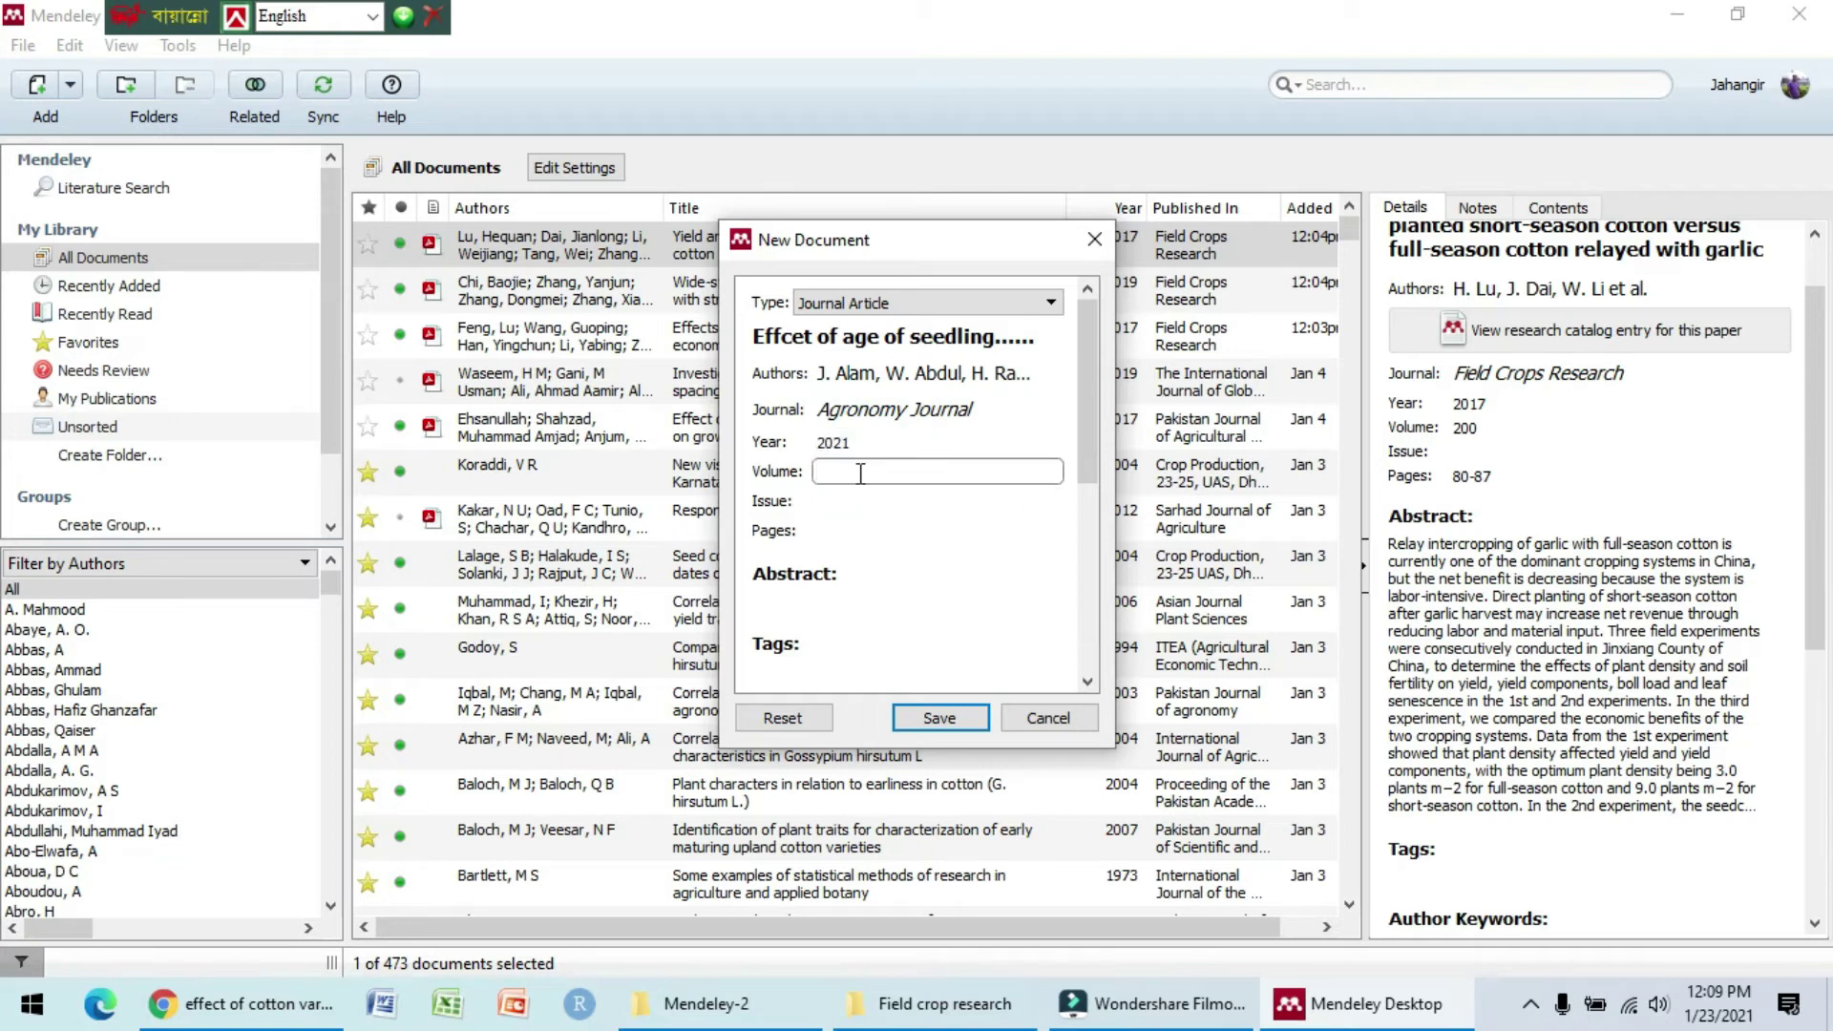
pyautogui.click(843, 500)
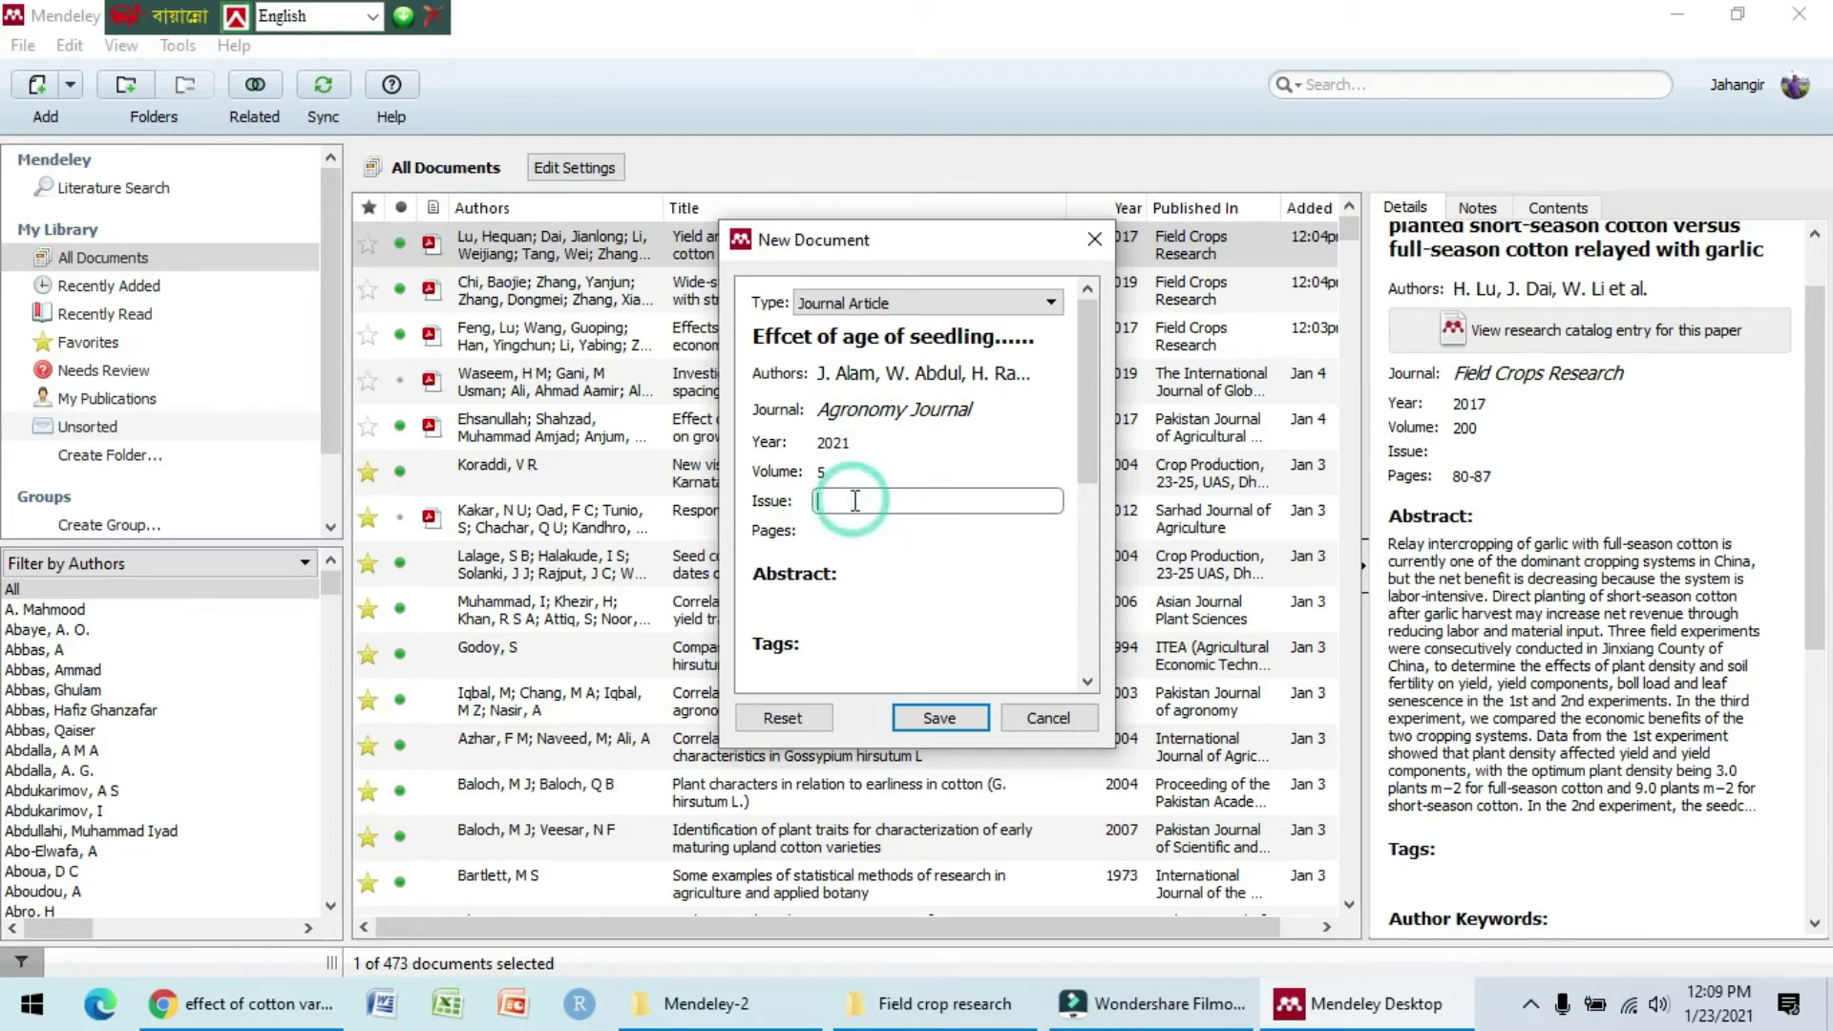
pyautogui.write('2')
pyautogui.click(847, 527)
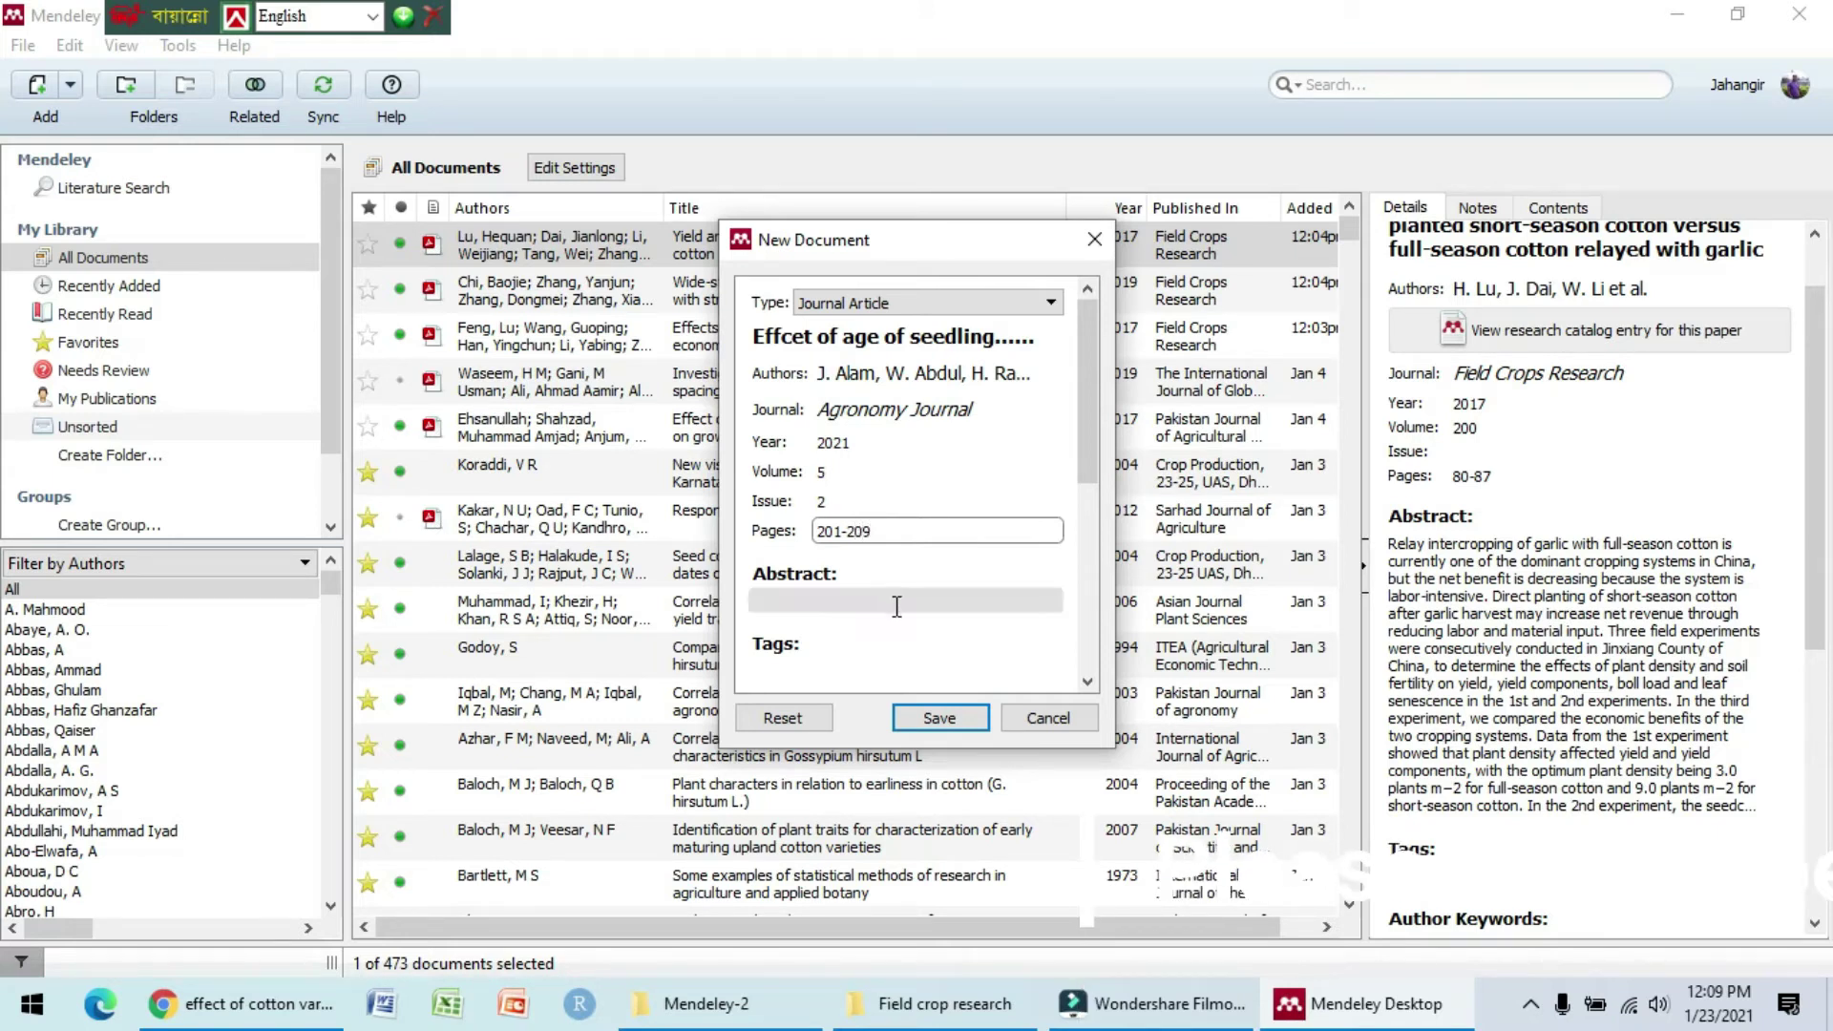
pyautogui.click(940, 718)
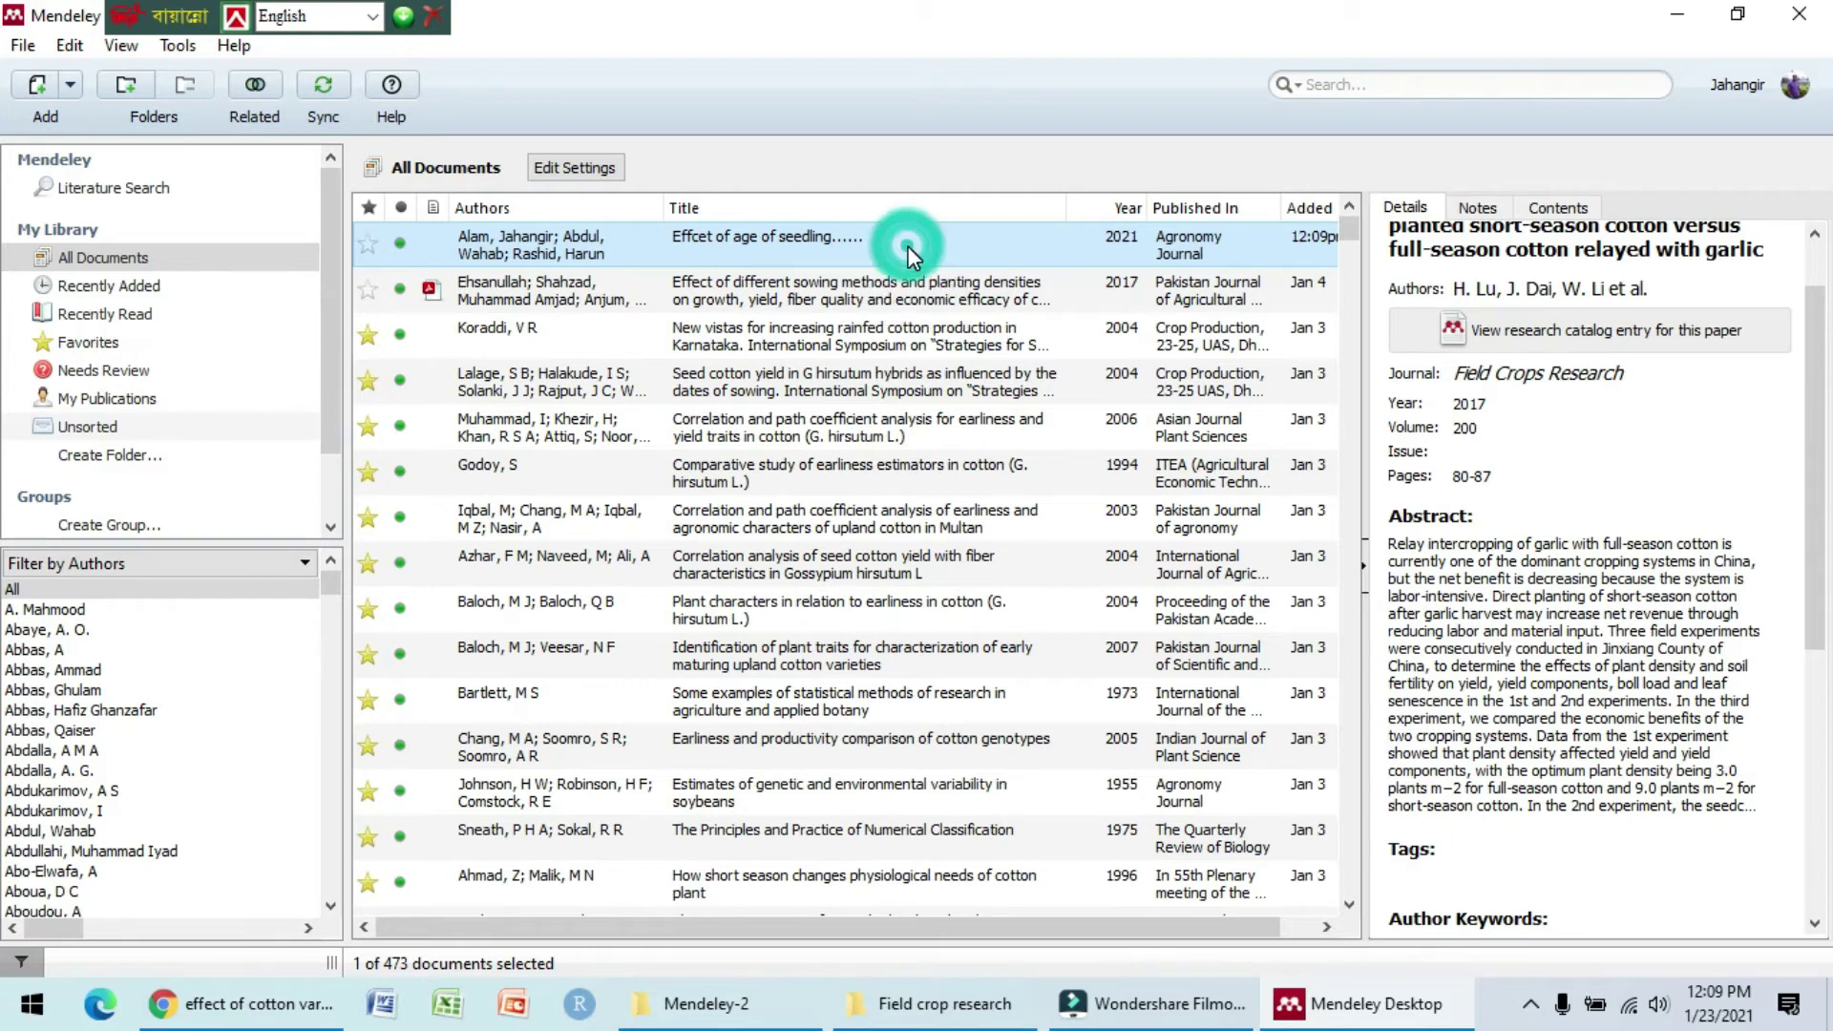
# Step: Extend the new entry's title to "Effcet of age of seedling and depth of transplantiing on Taman rice"
pyautogui.click(859, 241)
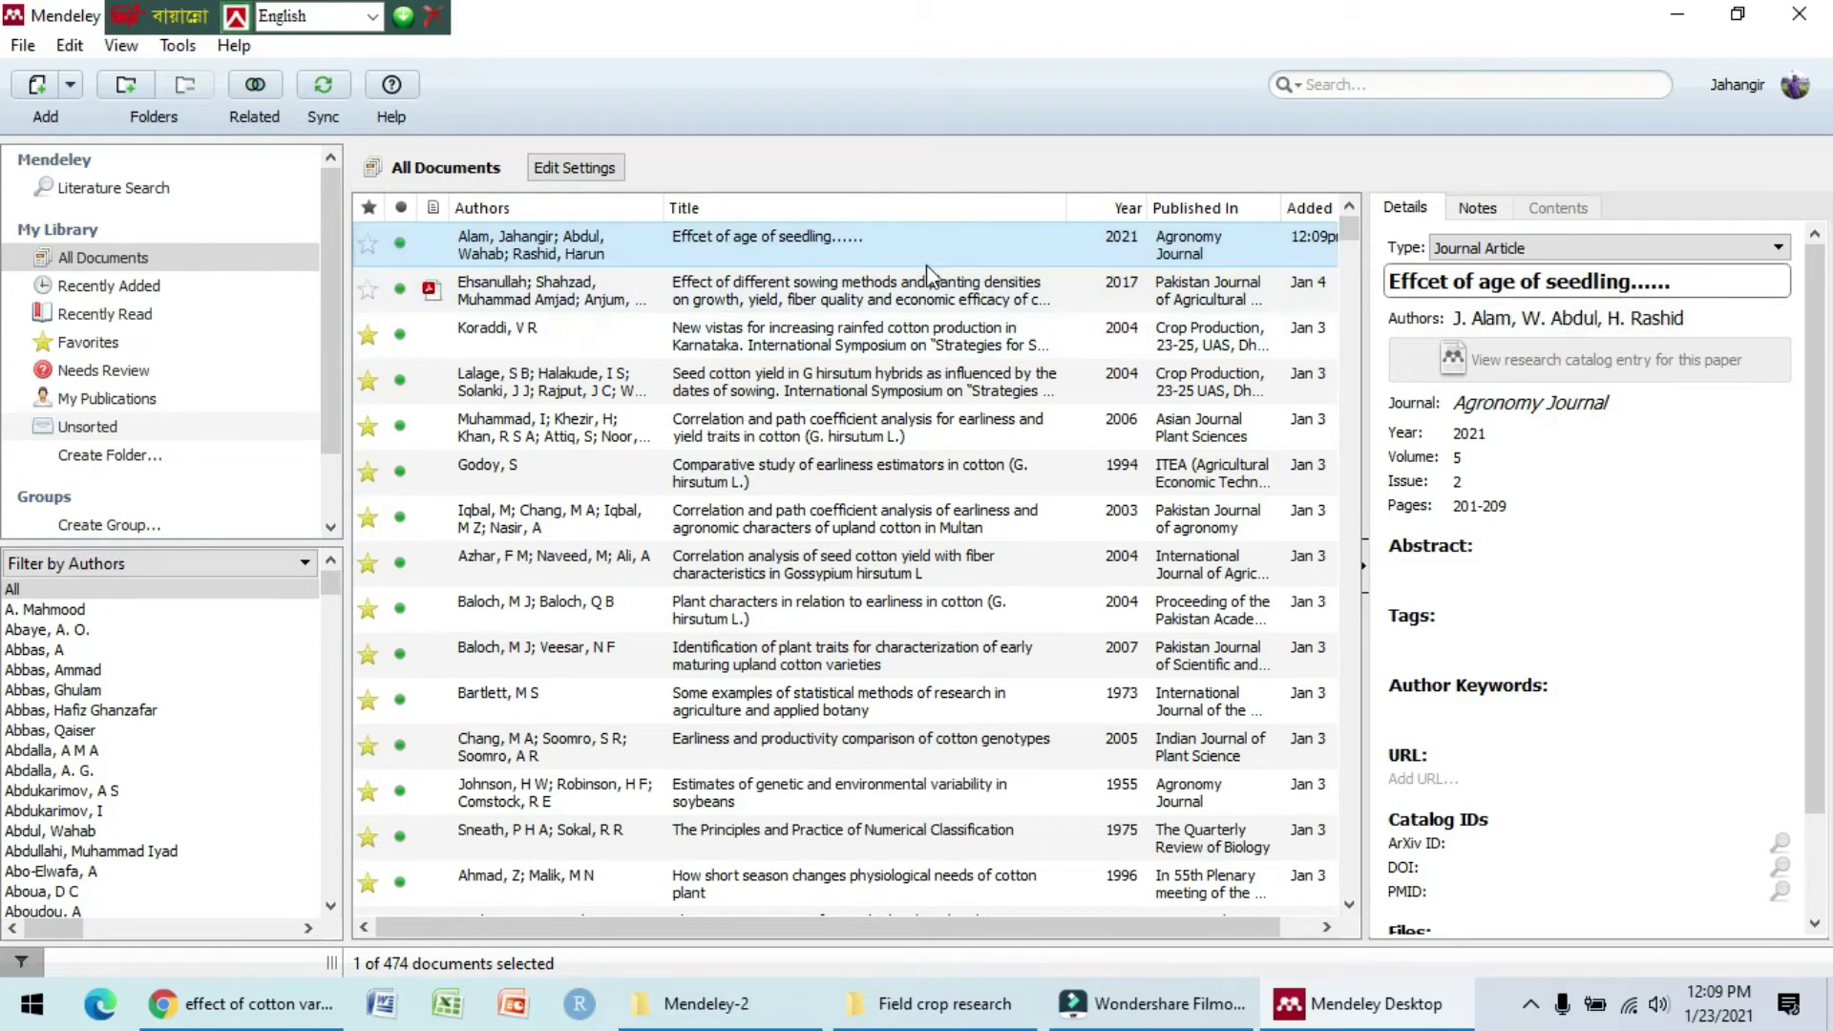
pyautogui.click(1634, 281)
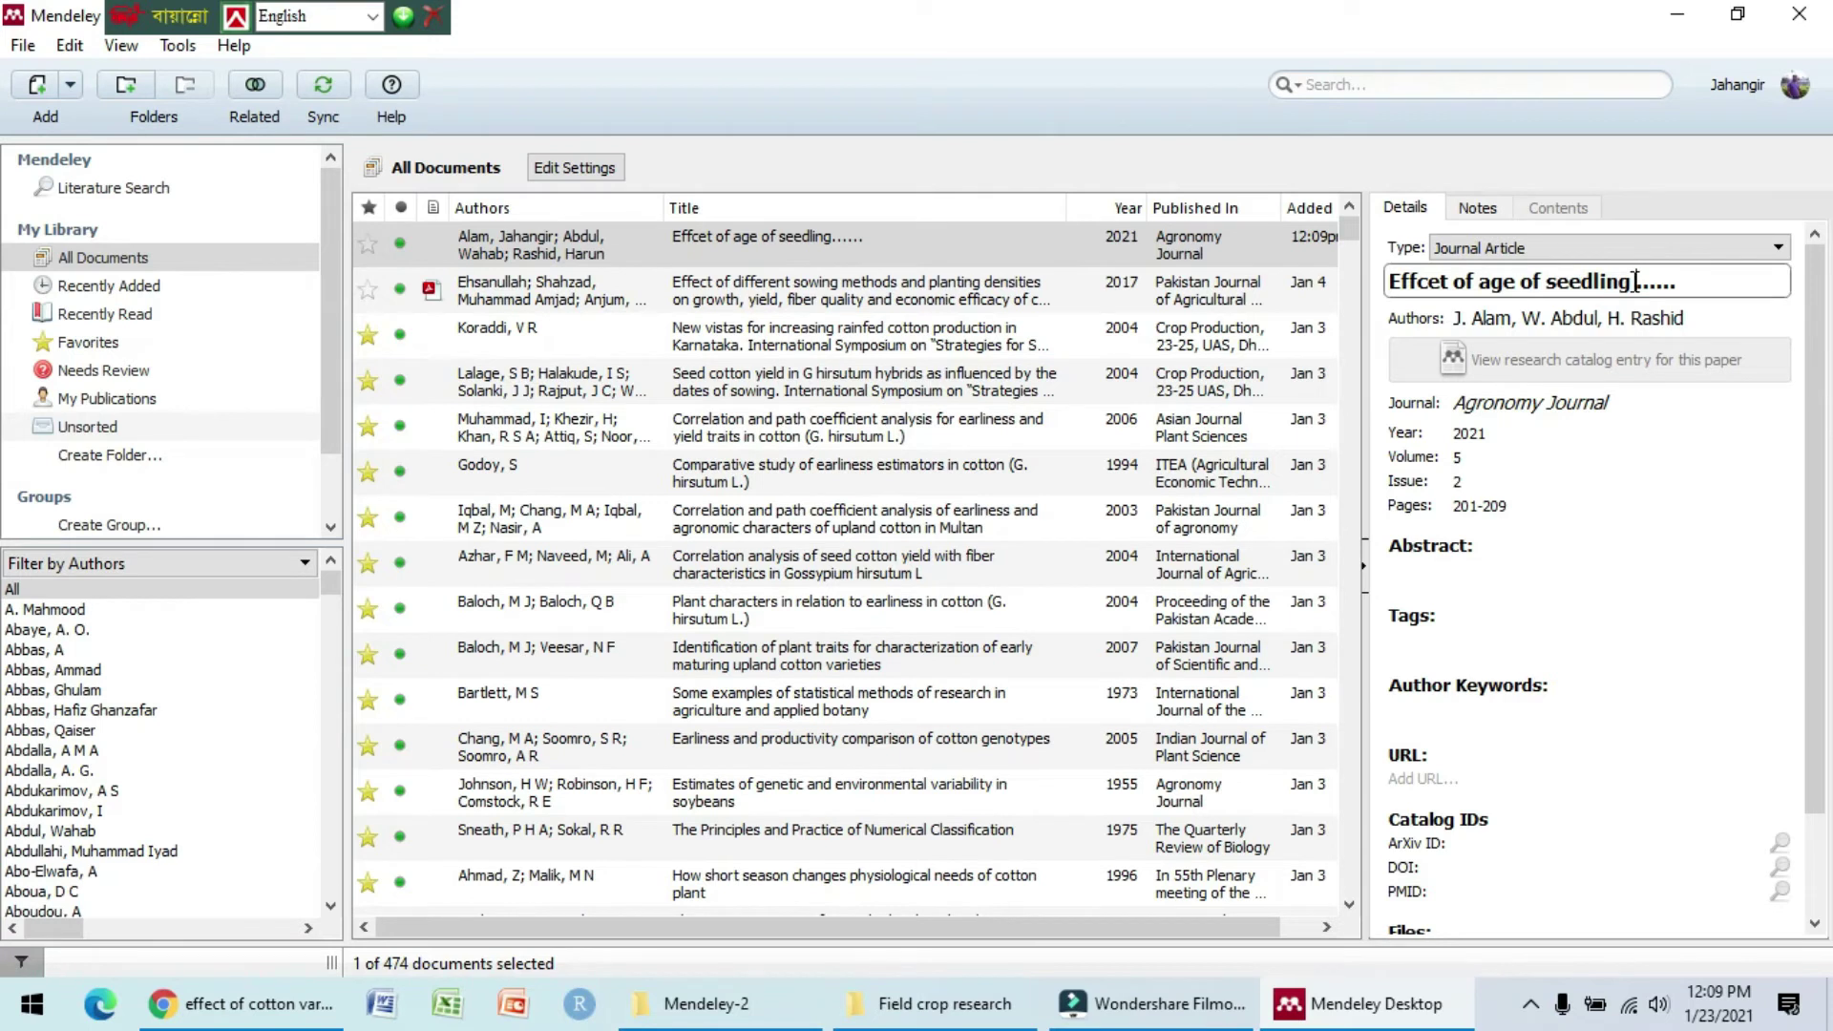
pyautogui.write('and depth')
pyautogui.write(' of trans')
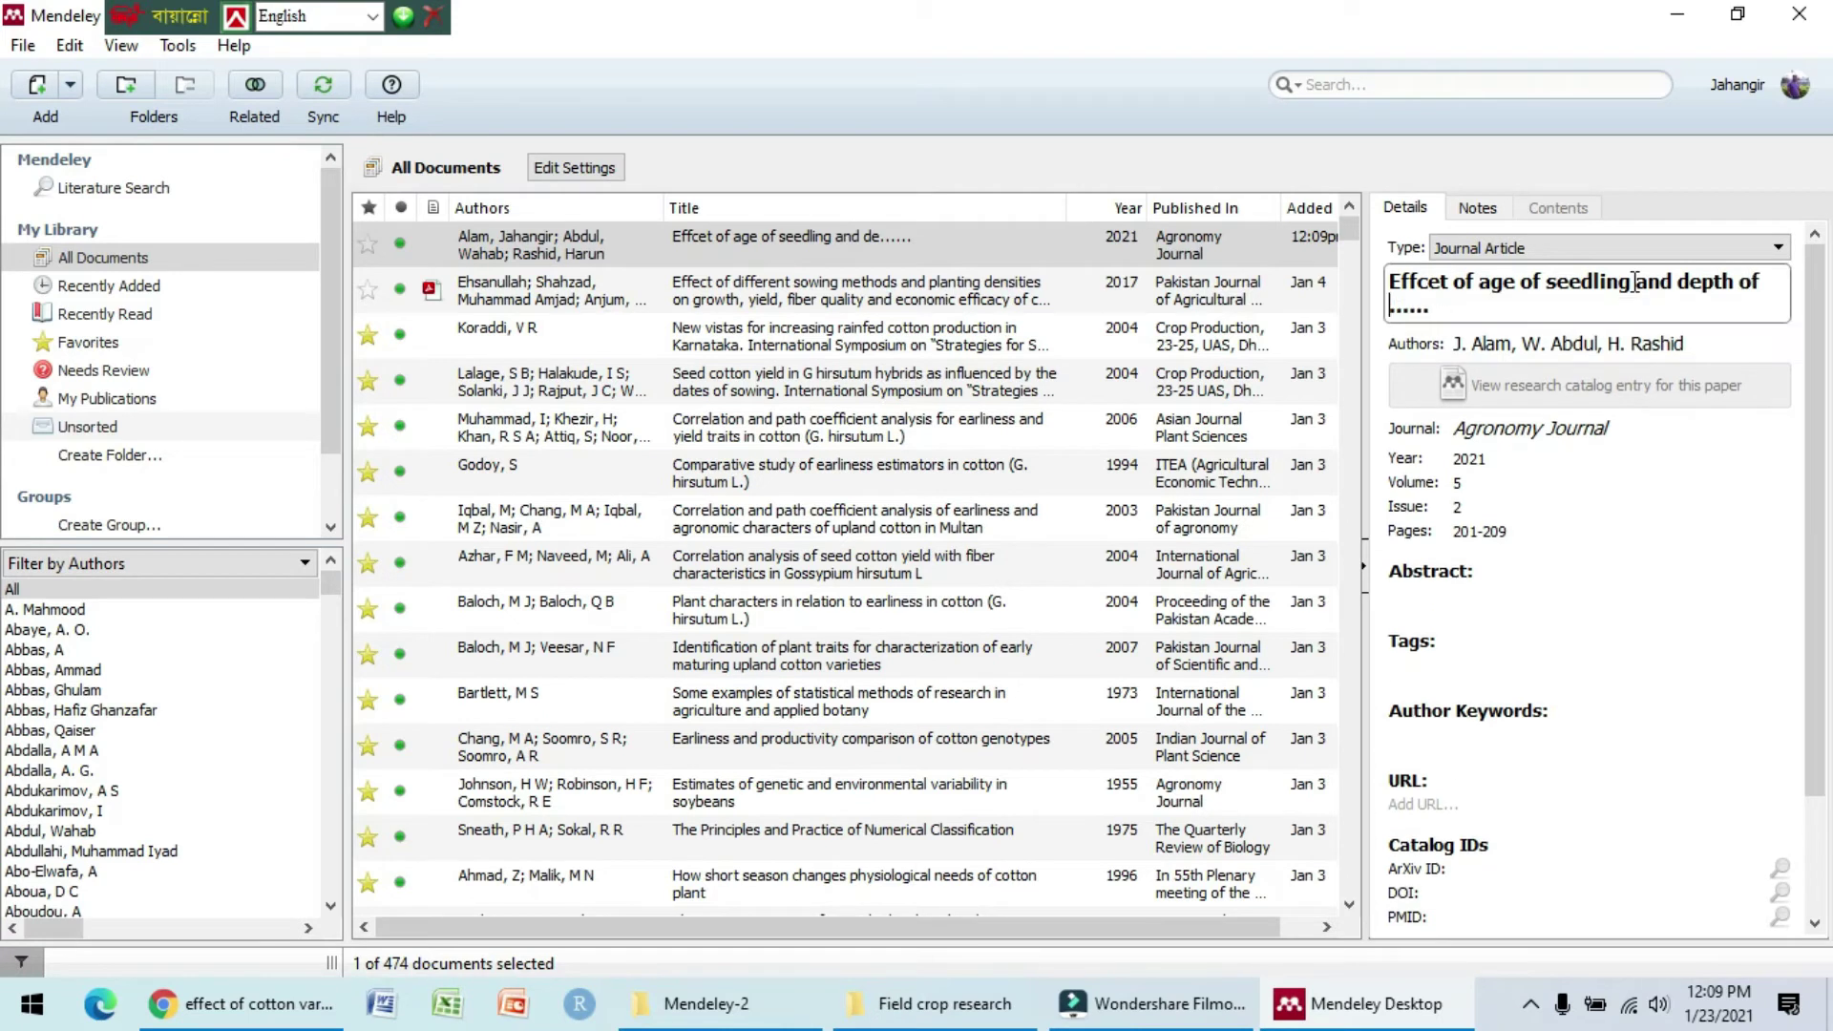
pyautogui.write('plantio')
pyautogui.press('BackSpace')
pyautogui.write('ing on Taman rice')
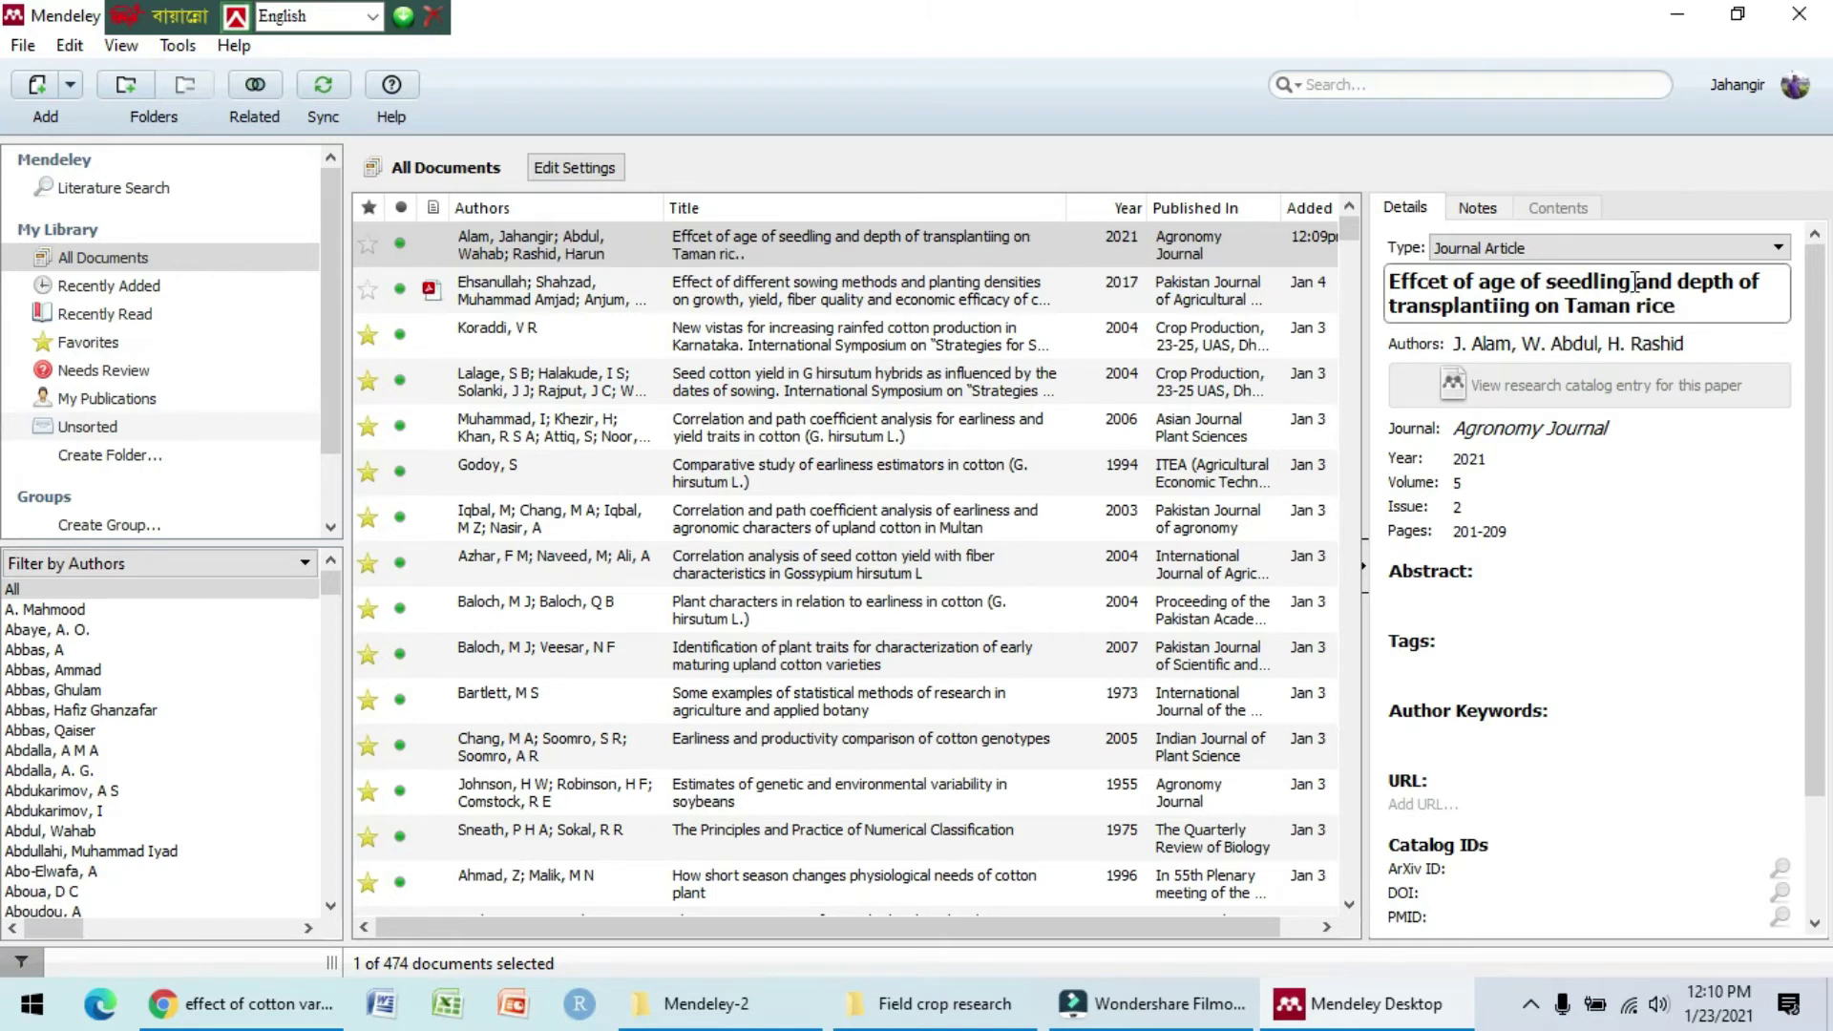
pyautogui.click(1039, 250)
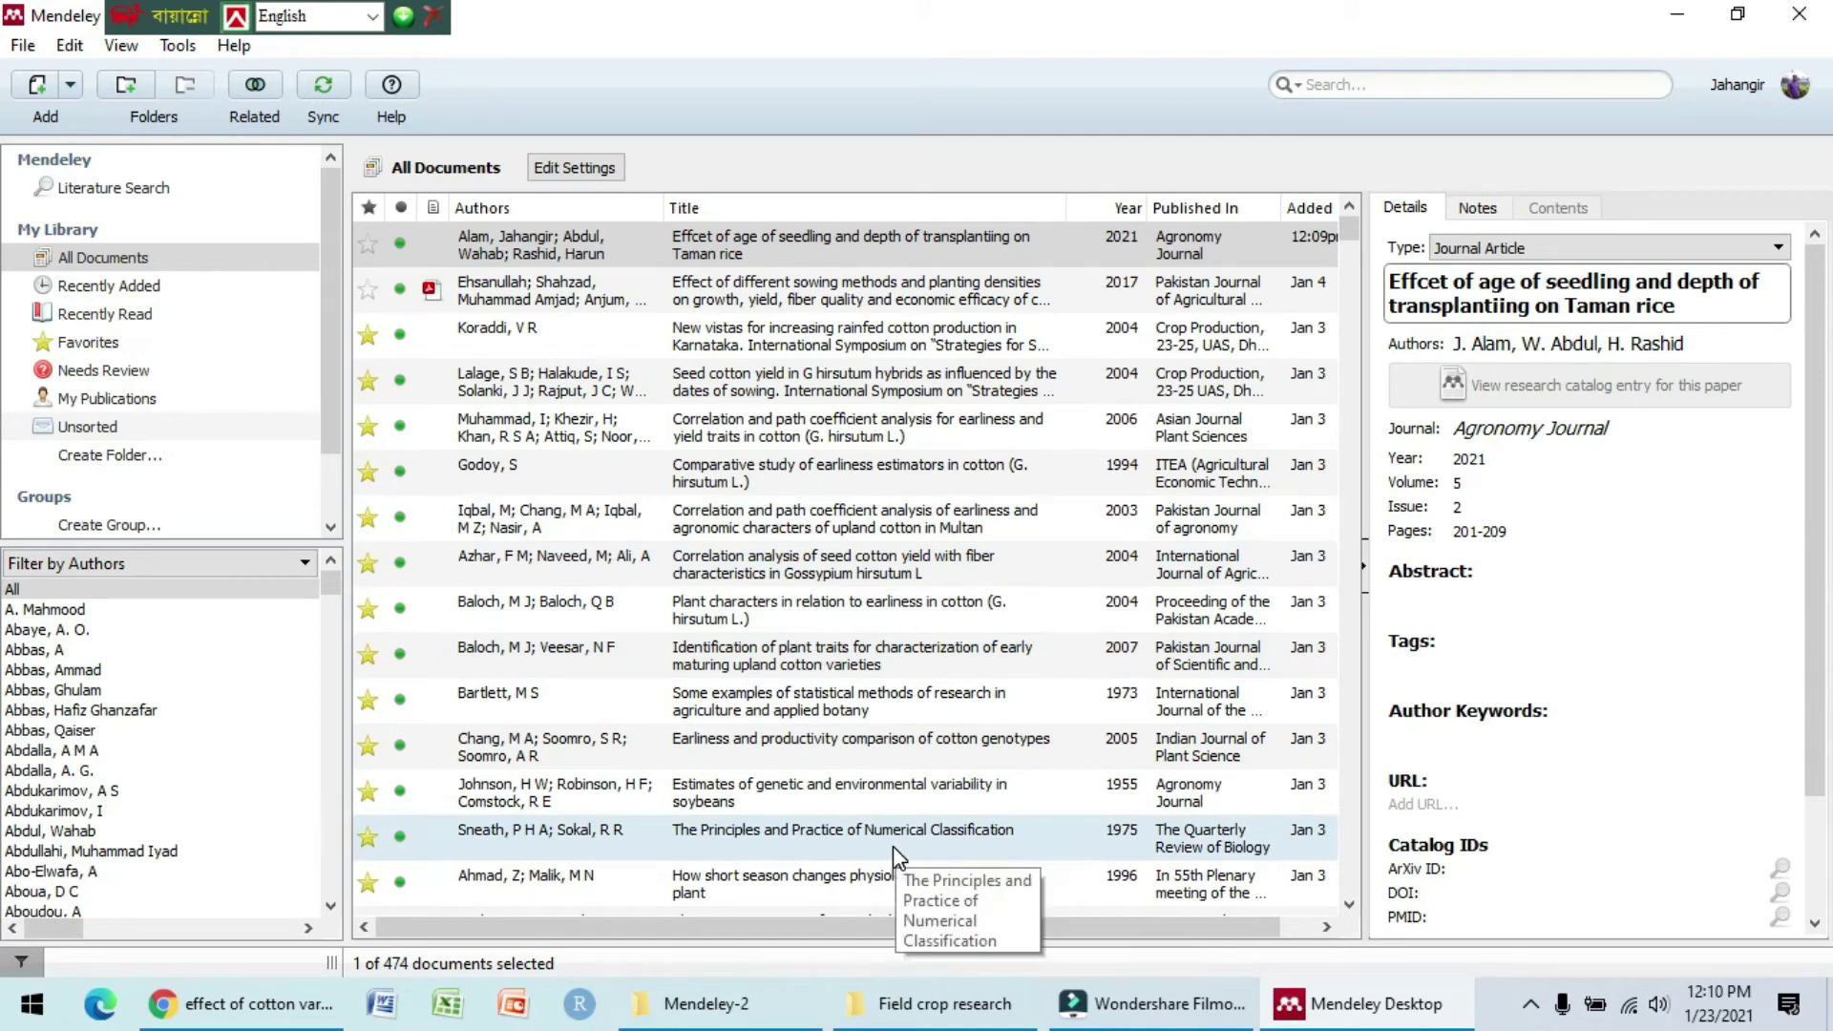
# Step: Minimize Mendeley Desktop to reveal the Windows desktop and refresh it
pyautogui.click(1678, 22)
pyautogui.click(1678, 23)
pyautogui.rightClick(1254, 140)
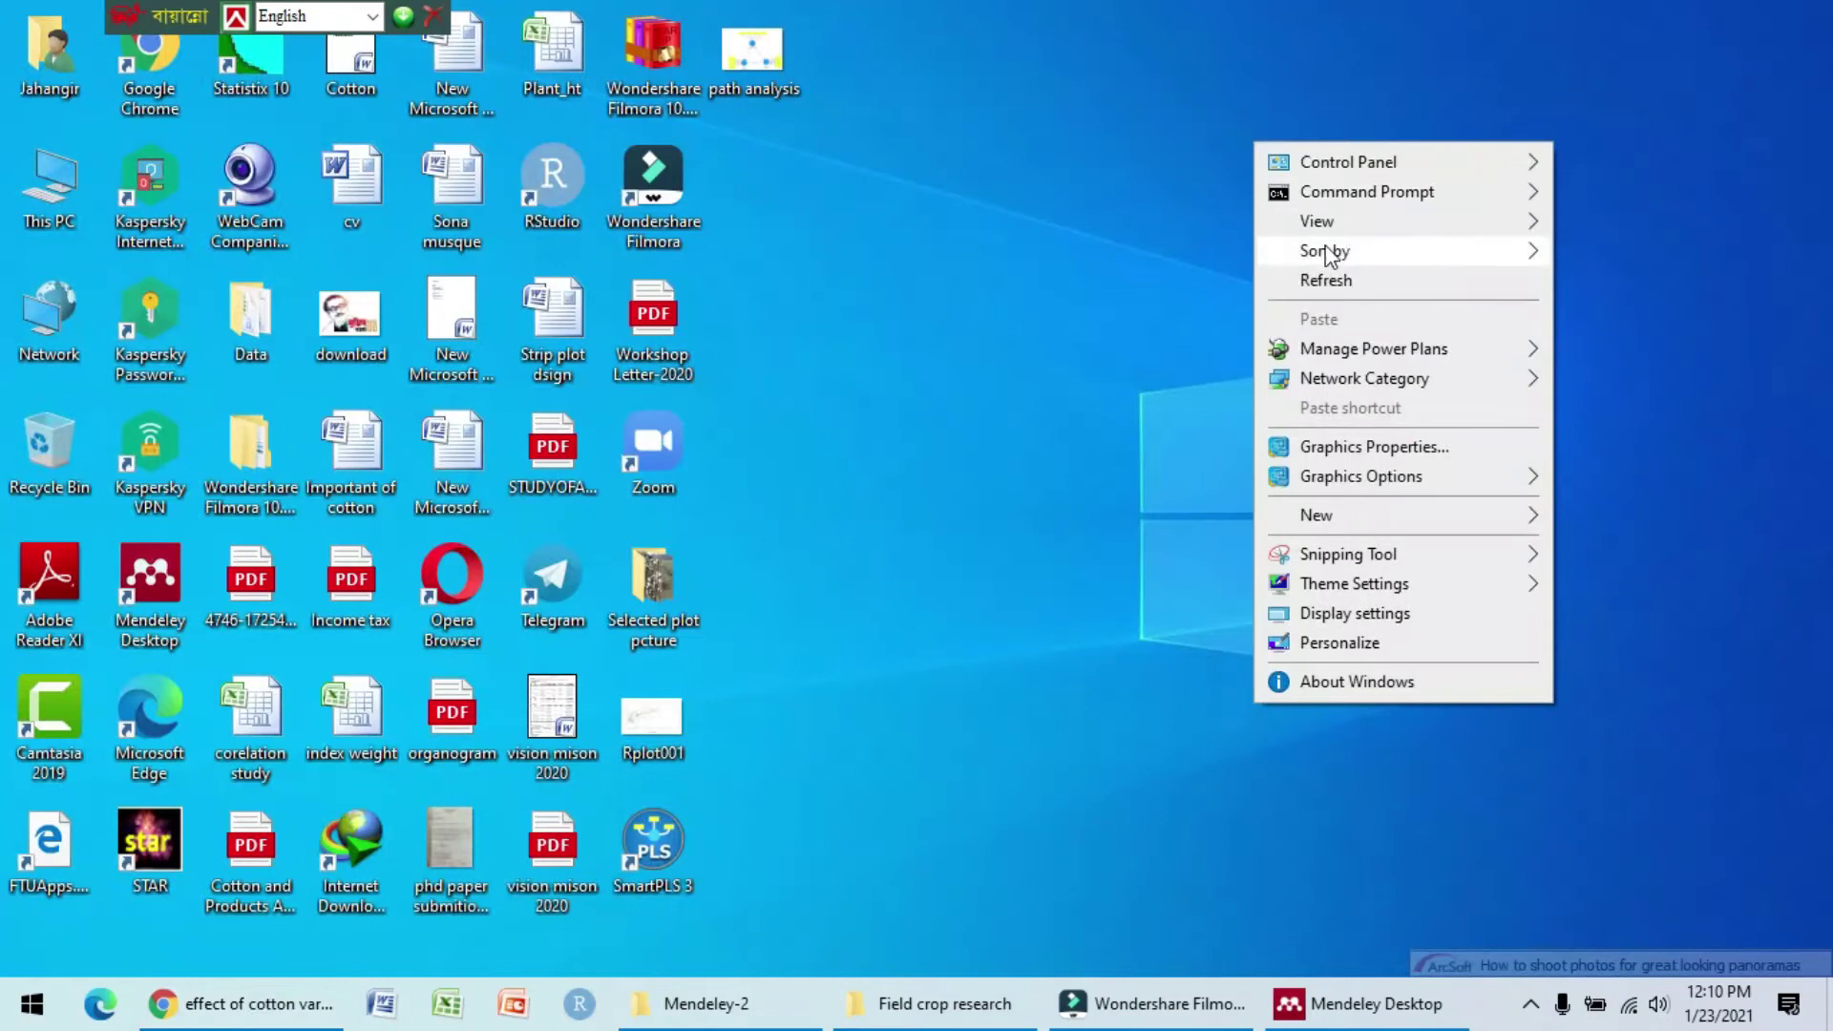
pyautogui.click(1341, 282)
pyautogui.rightClick(1221, 73)
pyautogui.click(1295, 208)
pyautogui.rightClick(1249, 155)
pyautogui.click(965, 228)
# Step: Create a new Microsoft Office Word document on the desktop and open it
pyautogui.rightClick(924, 197)
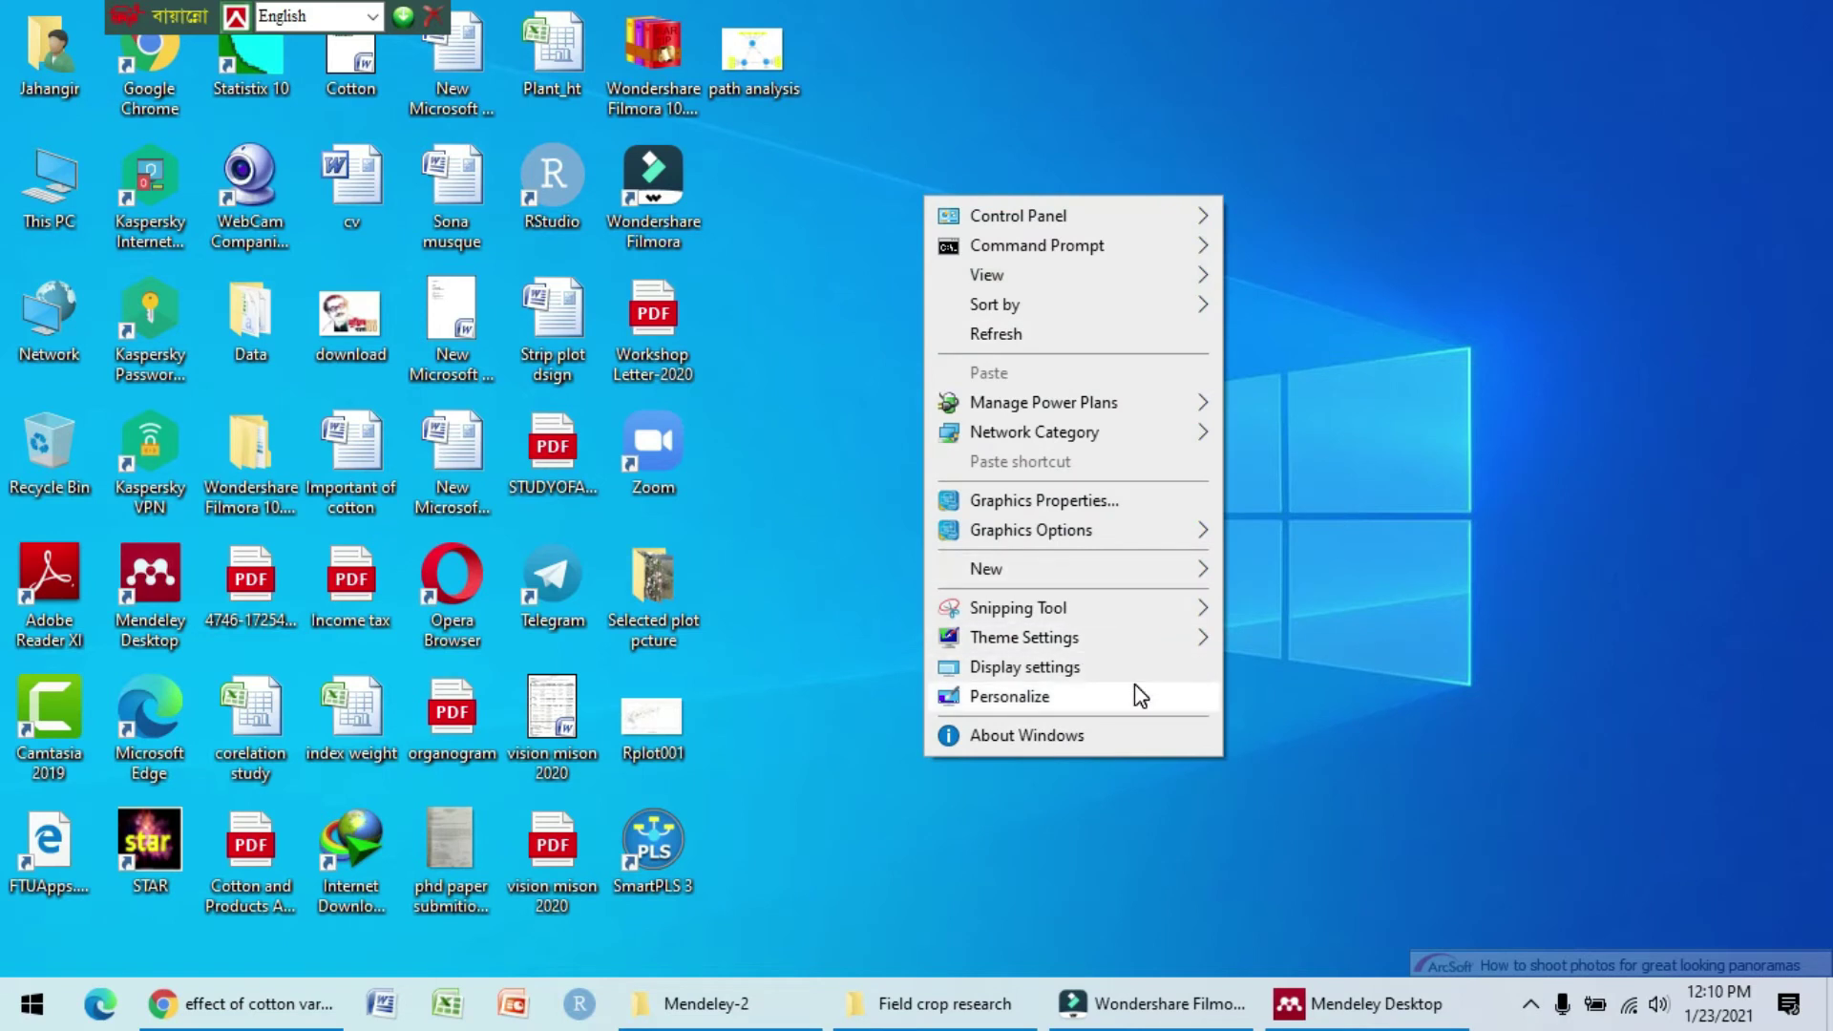
pyautogui.moveTo(1170, 571)
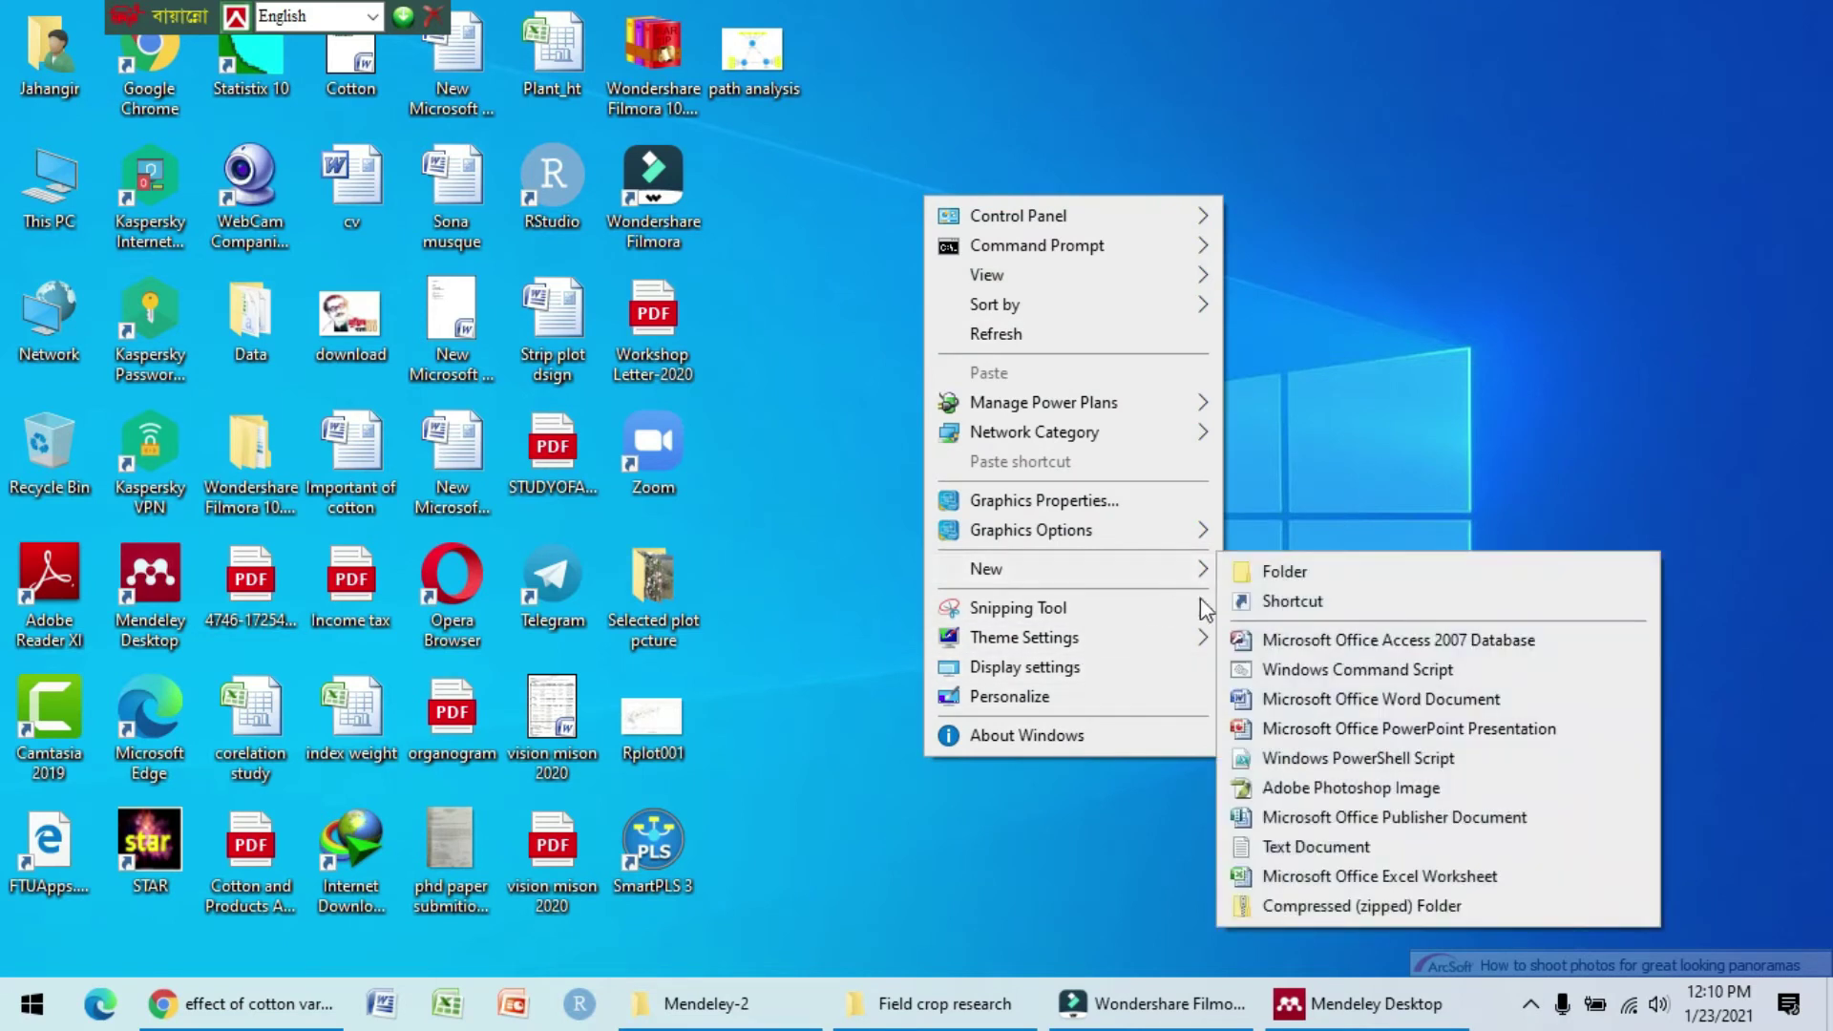
pyautogui.click(1350, 701)
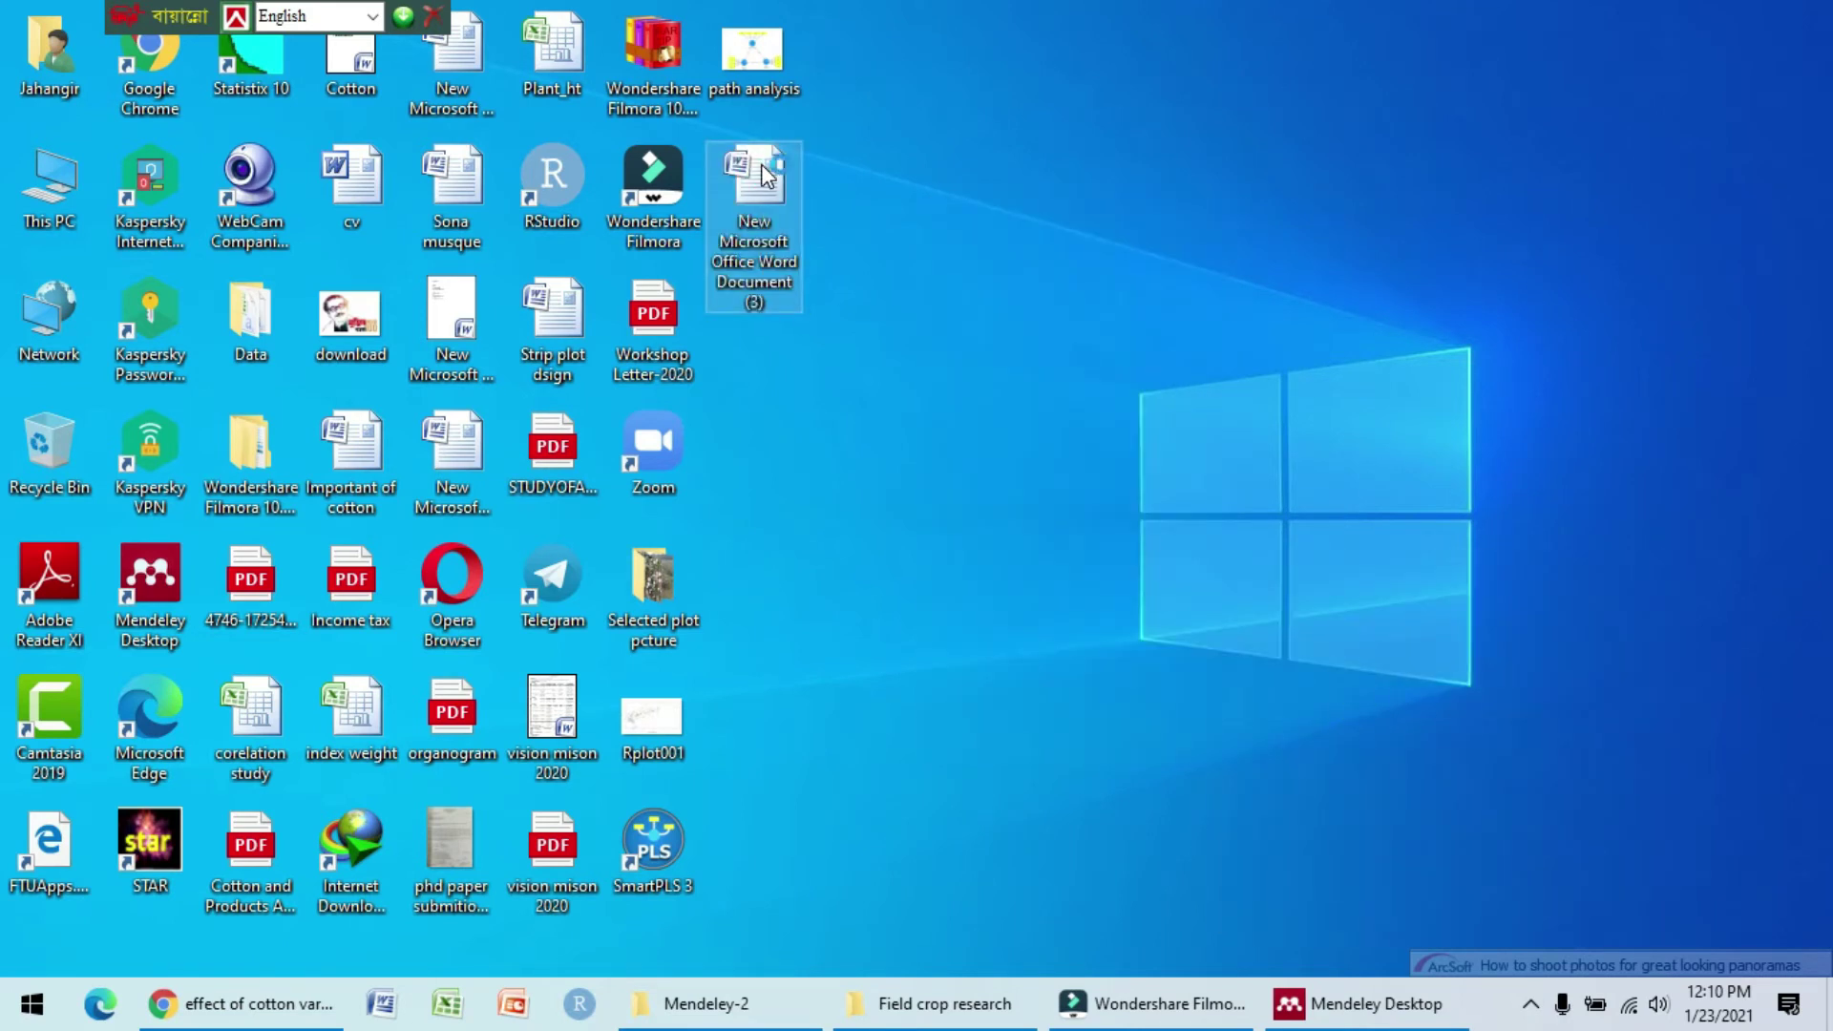
pyautogui.doubleClick(764, 175)
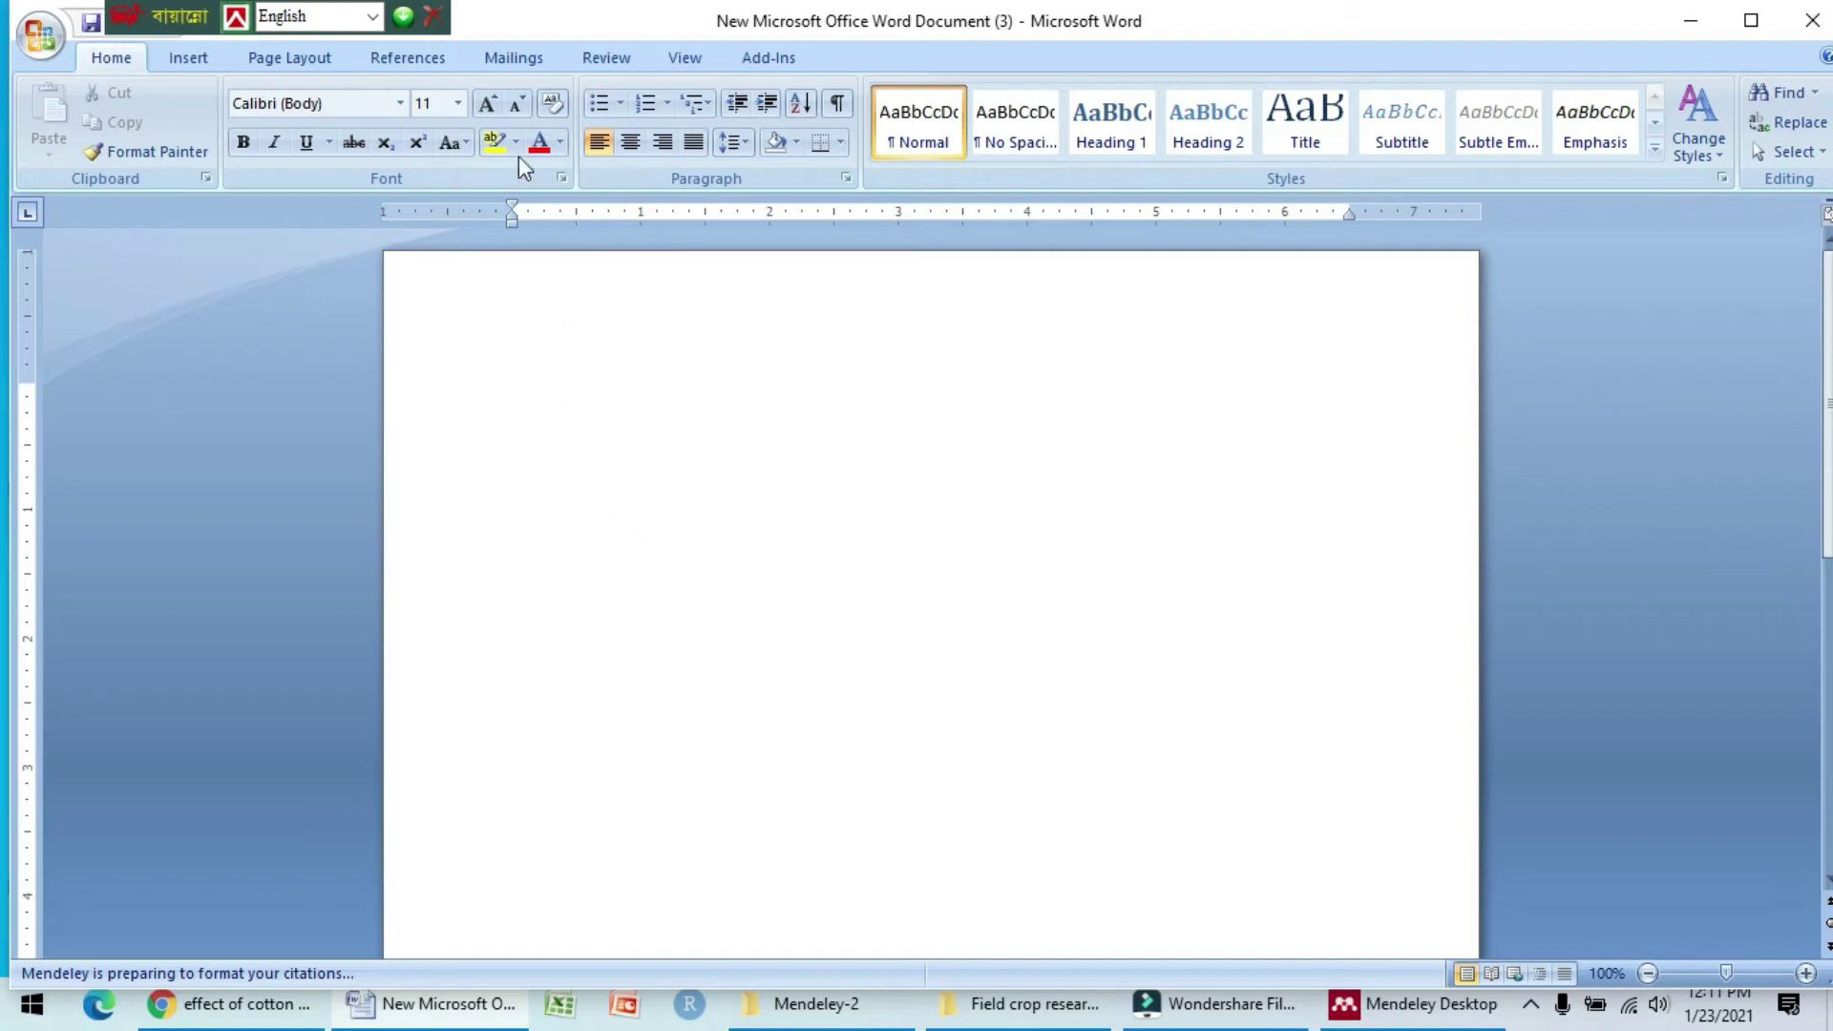
# Step: Insert a Mendeley citation of the 2021 Agronomy Journal paper on seedling age and transplanting depth into the blank document
pyautogui.click(393, 61)
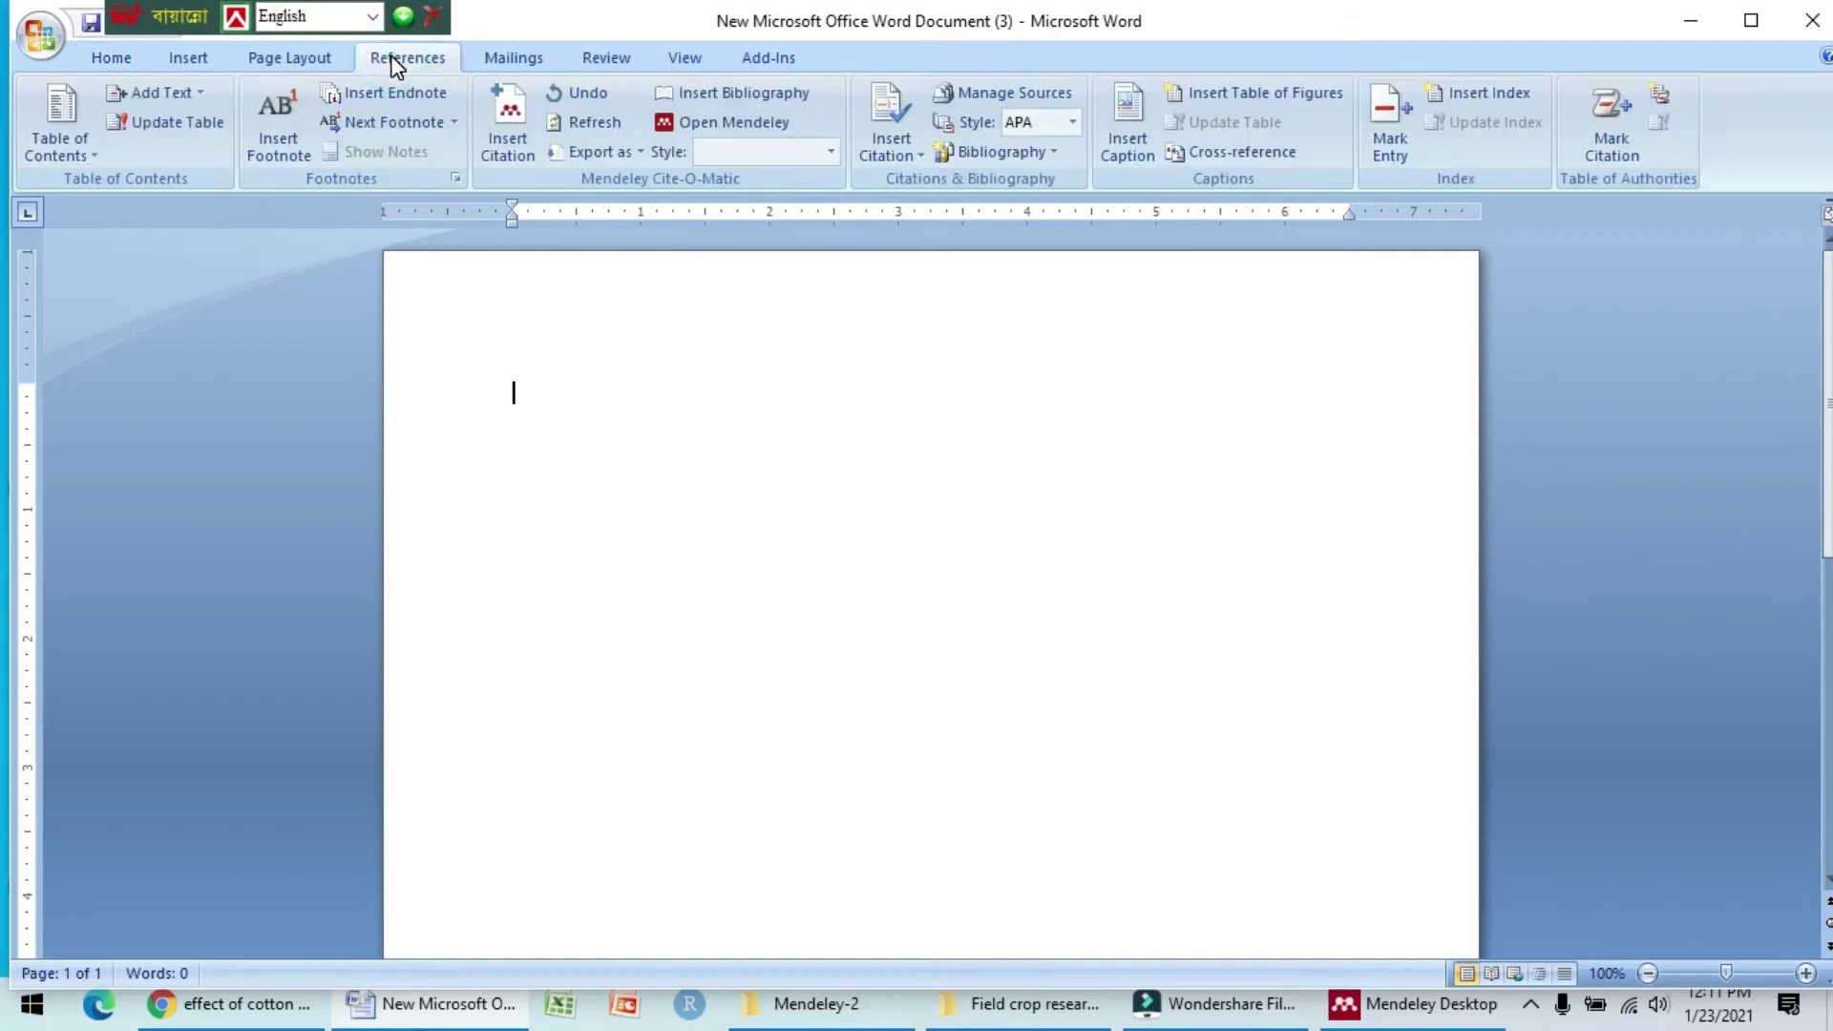
pyautogui.click(501, 141)
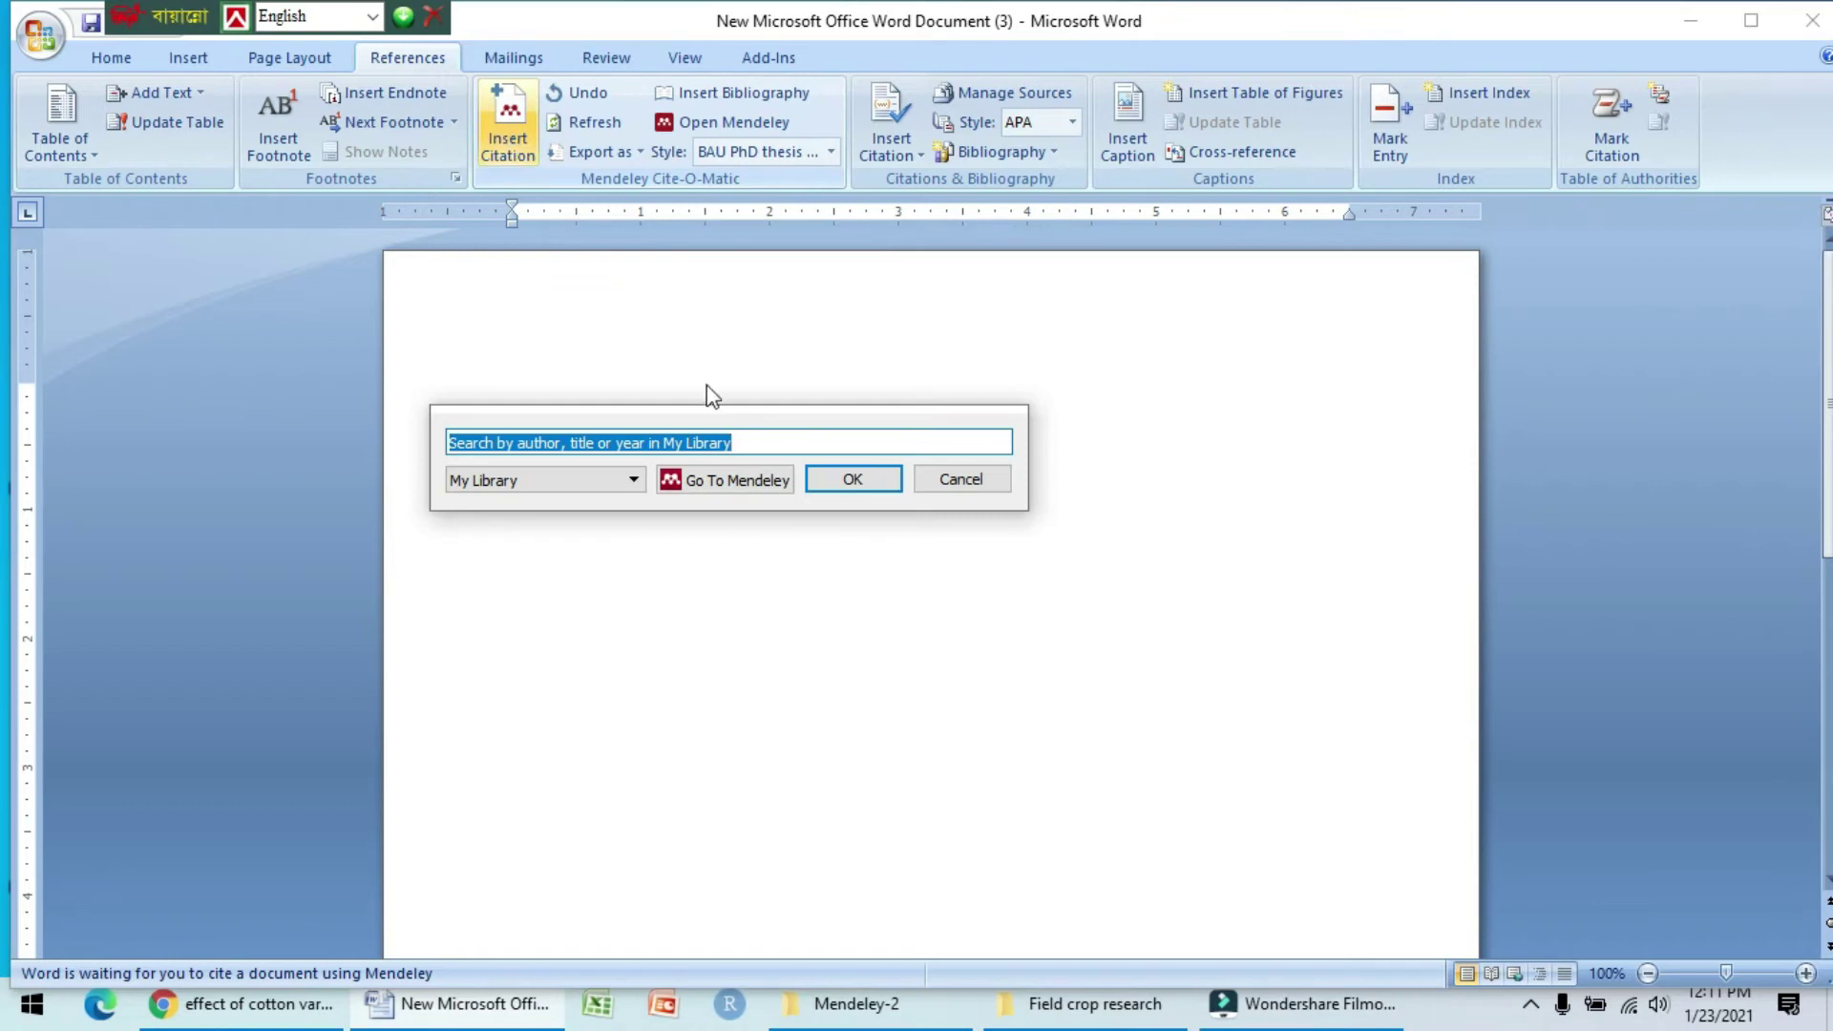
pyautogui.click(734, 480)
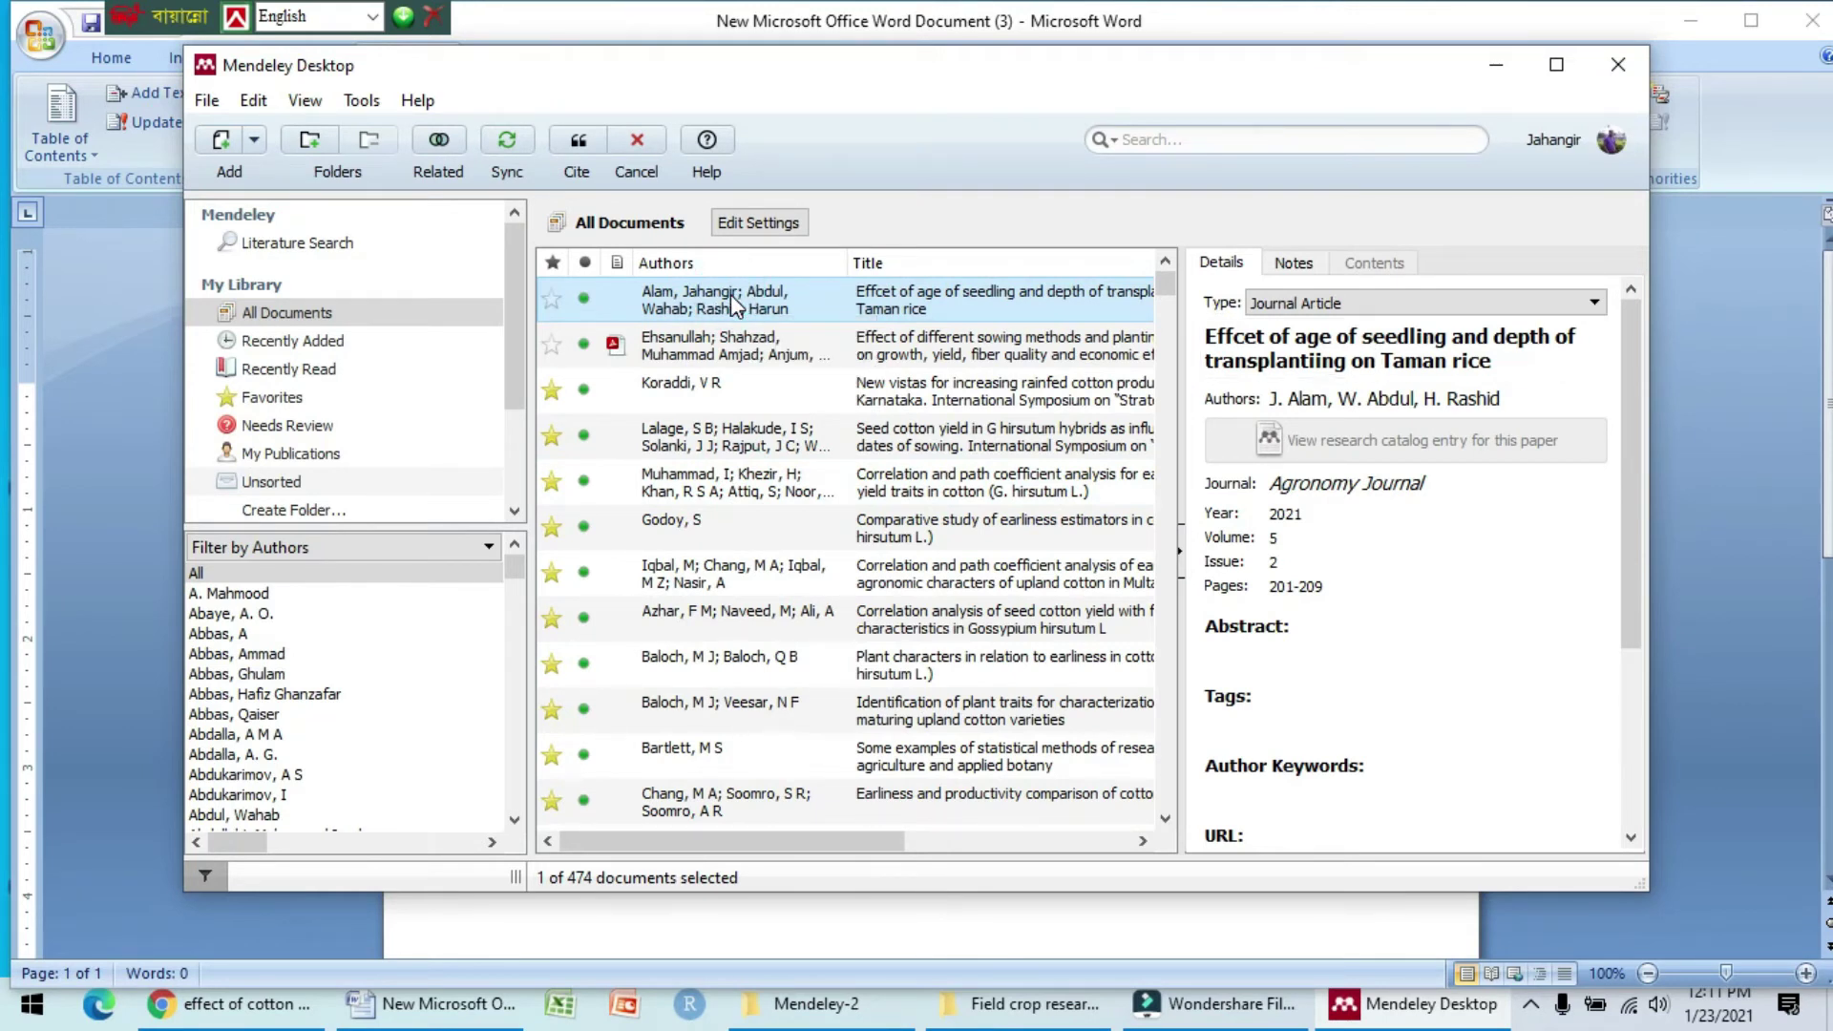
pyautogui.click(579, 143)
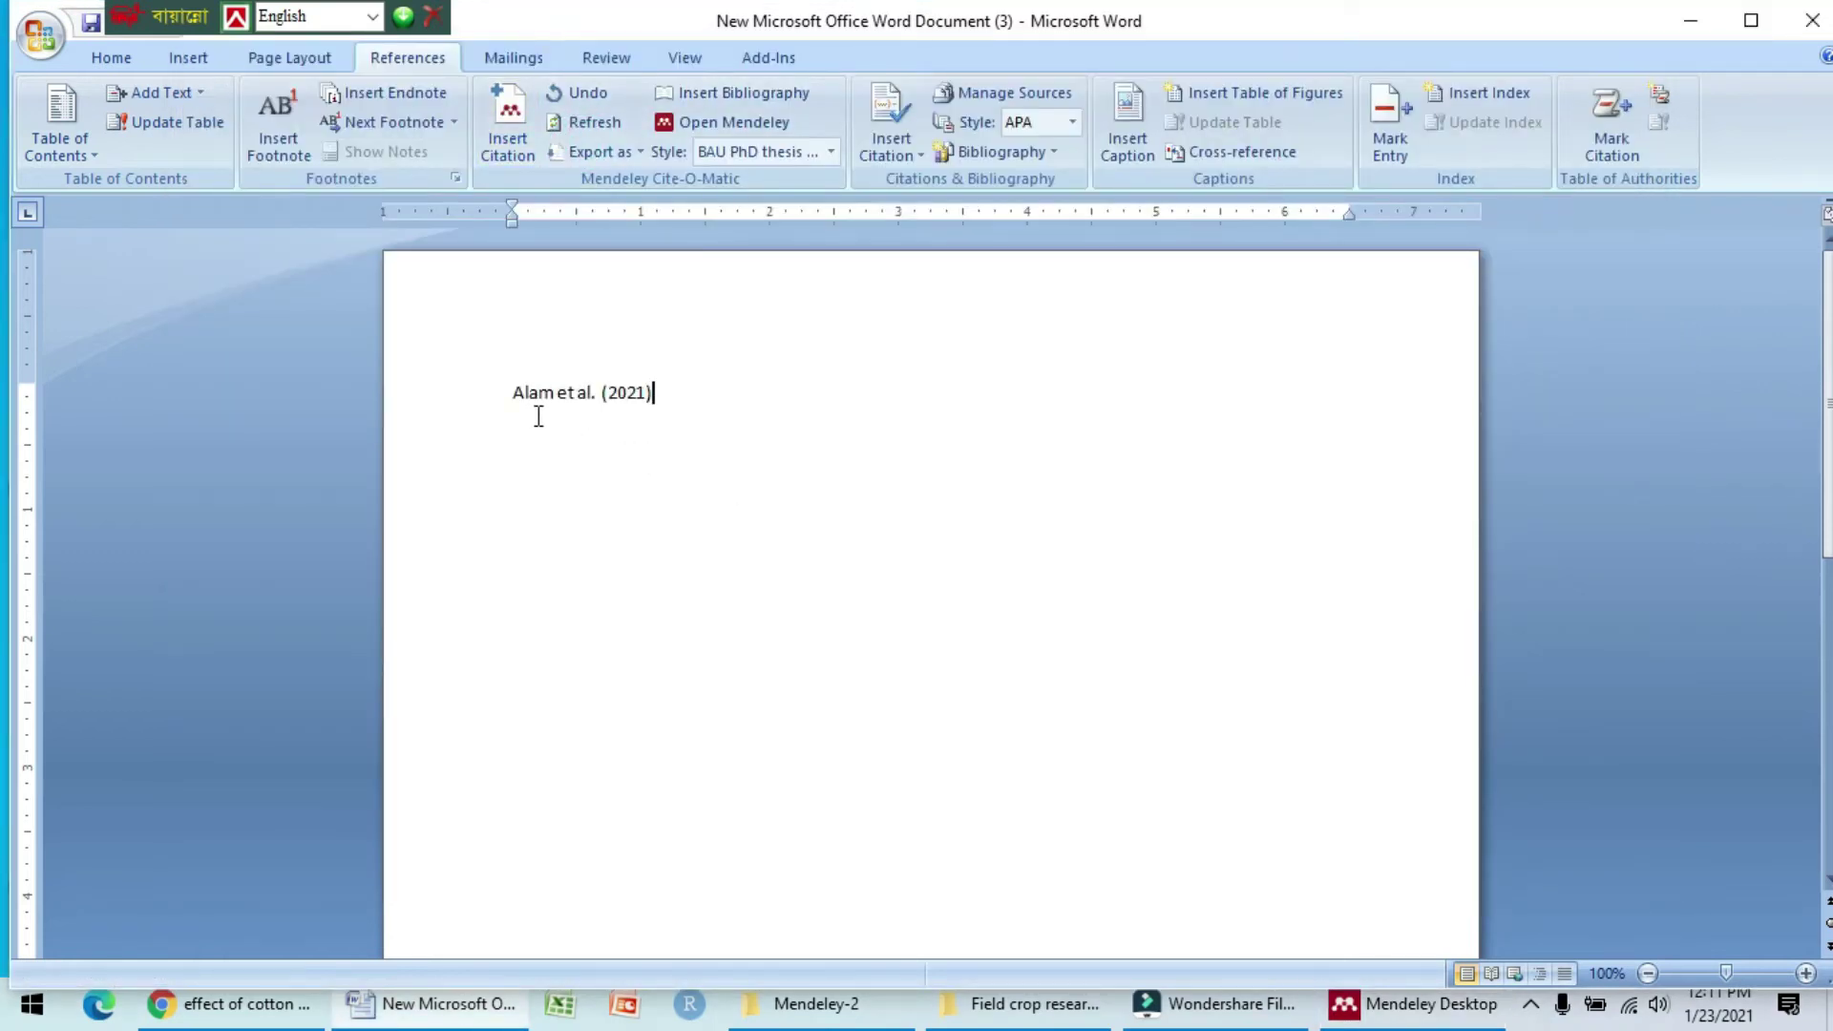
# Step: Continue the sentence after the citation with "reported that rice crop was cultivation in SRI technique is very suitable.."
pyautogui.write('reported that')
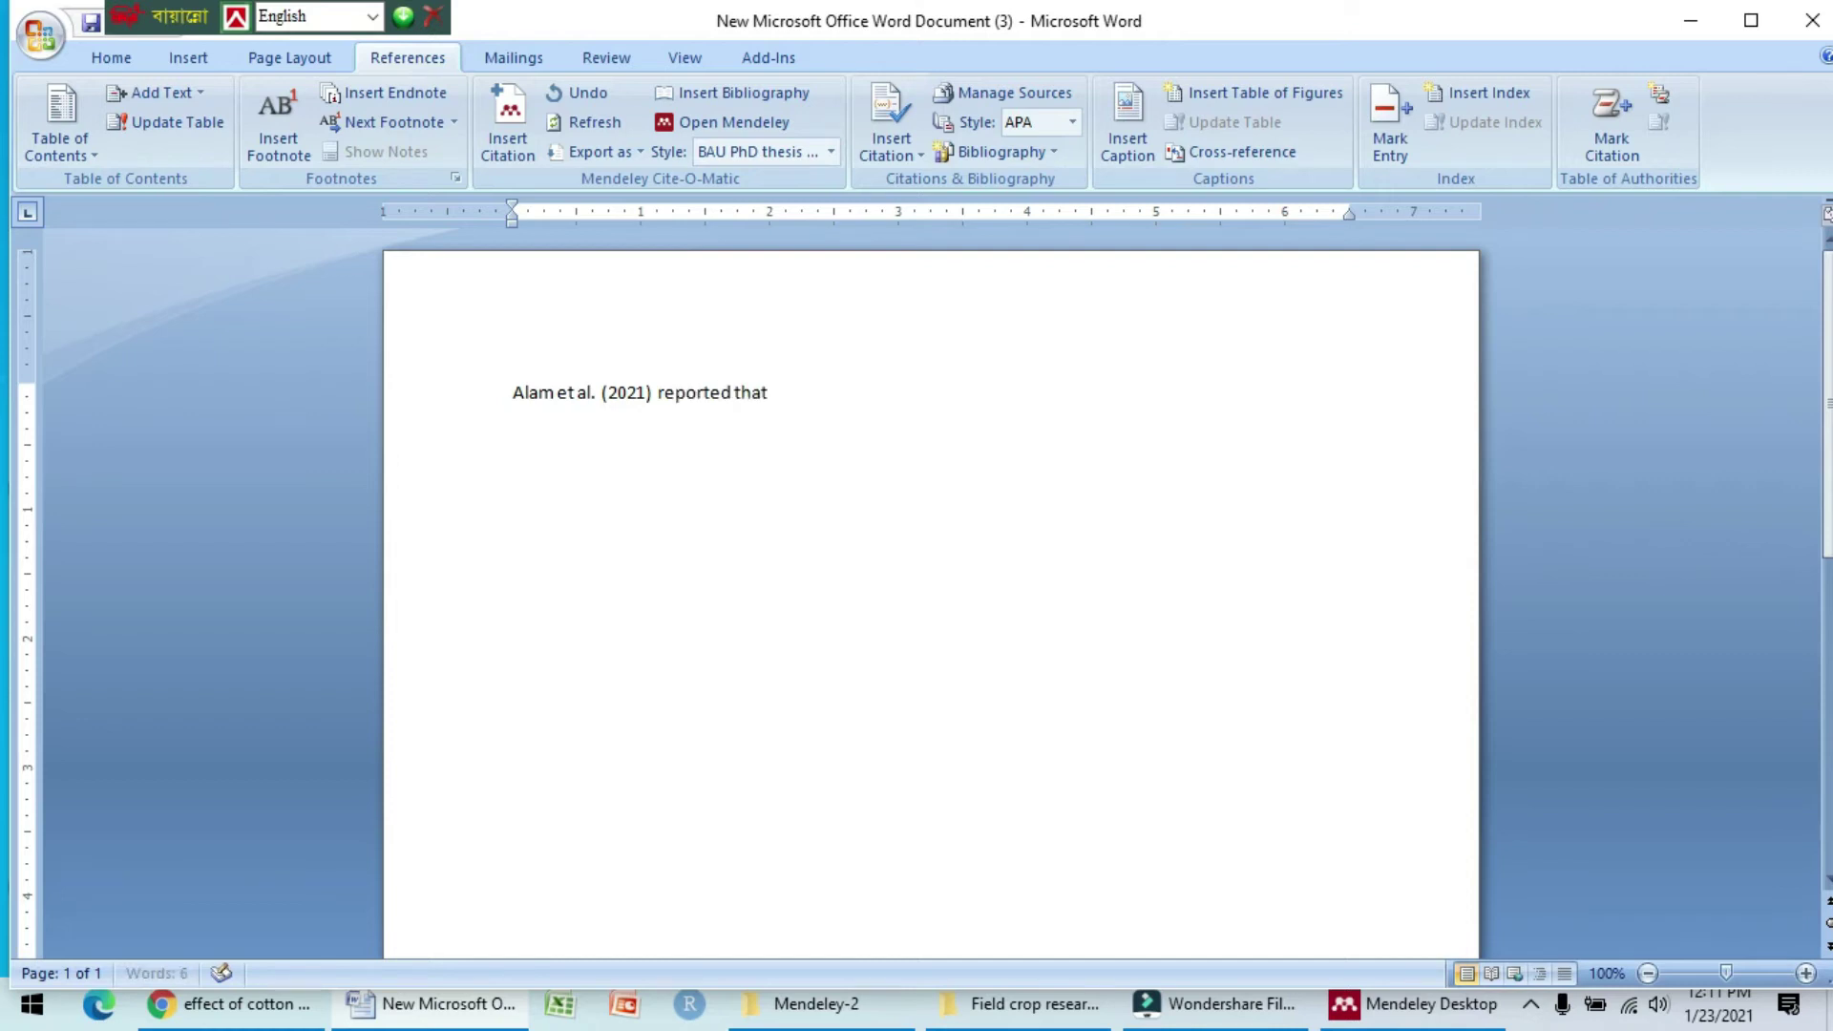
pyautogui.write(' rice crop was')
pyautogui.press('BackSpace')
pyautogui.write('was cultivation ')
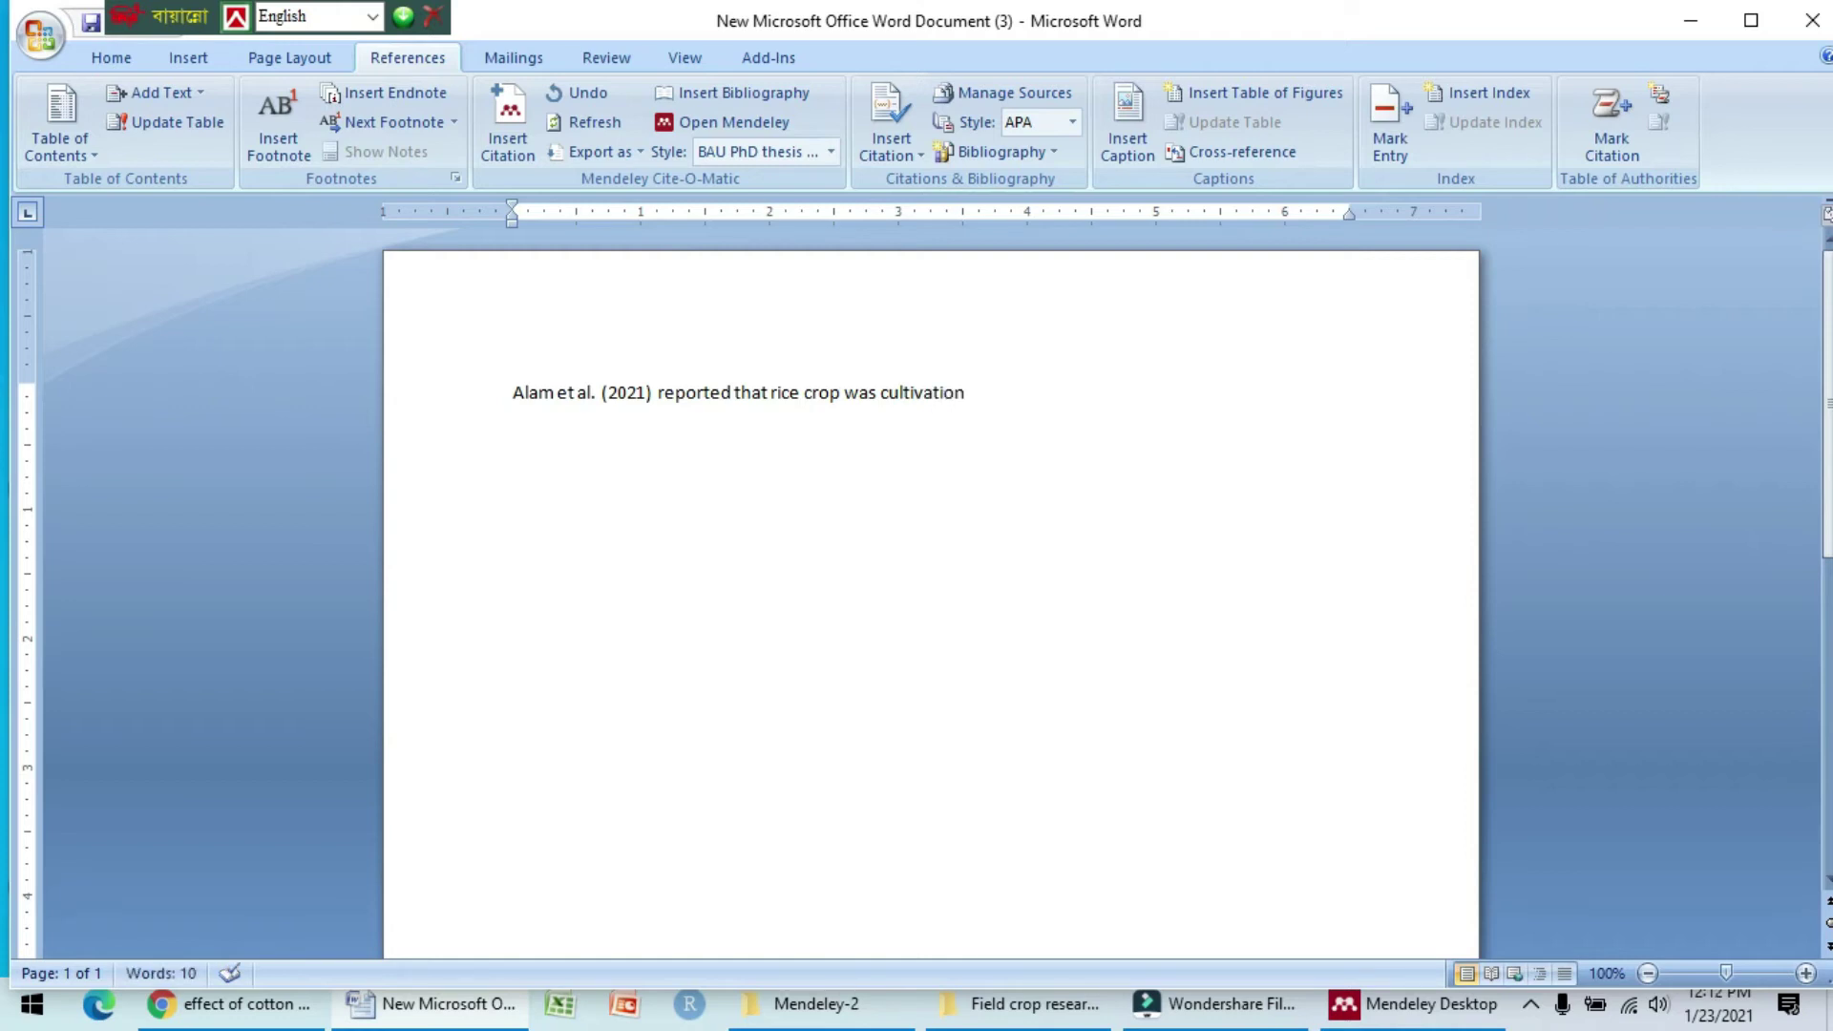
pyautogui.write('in SRI technique is very ')
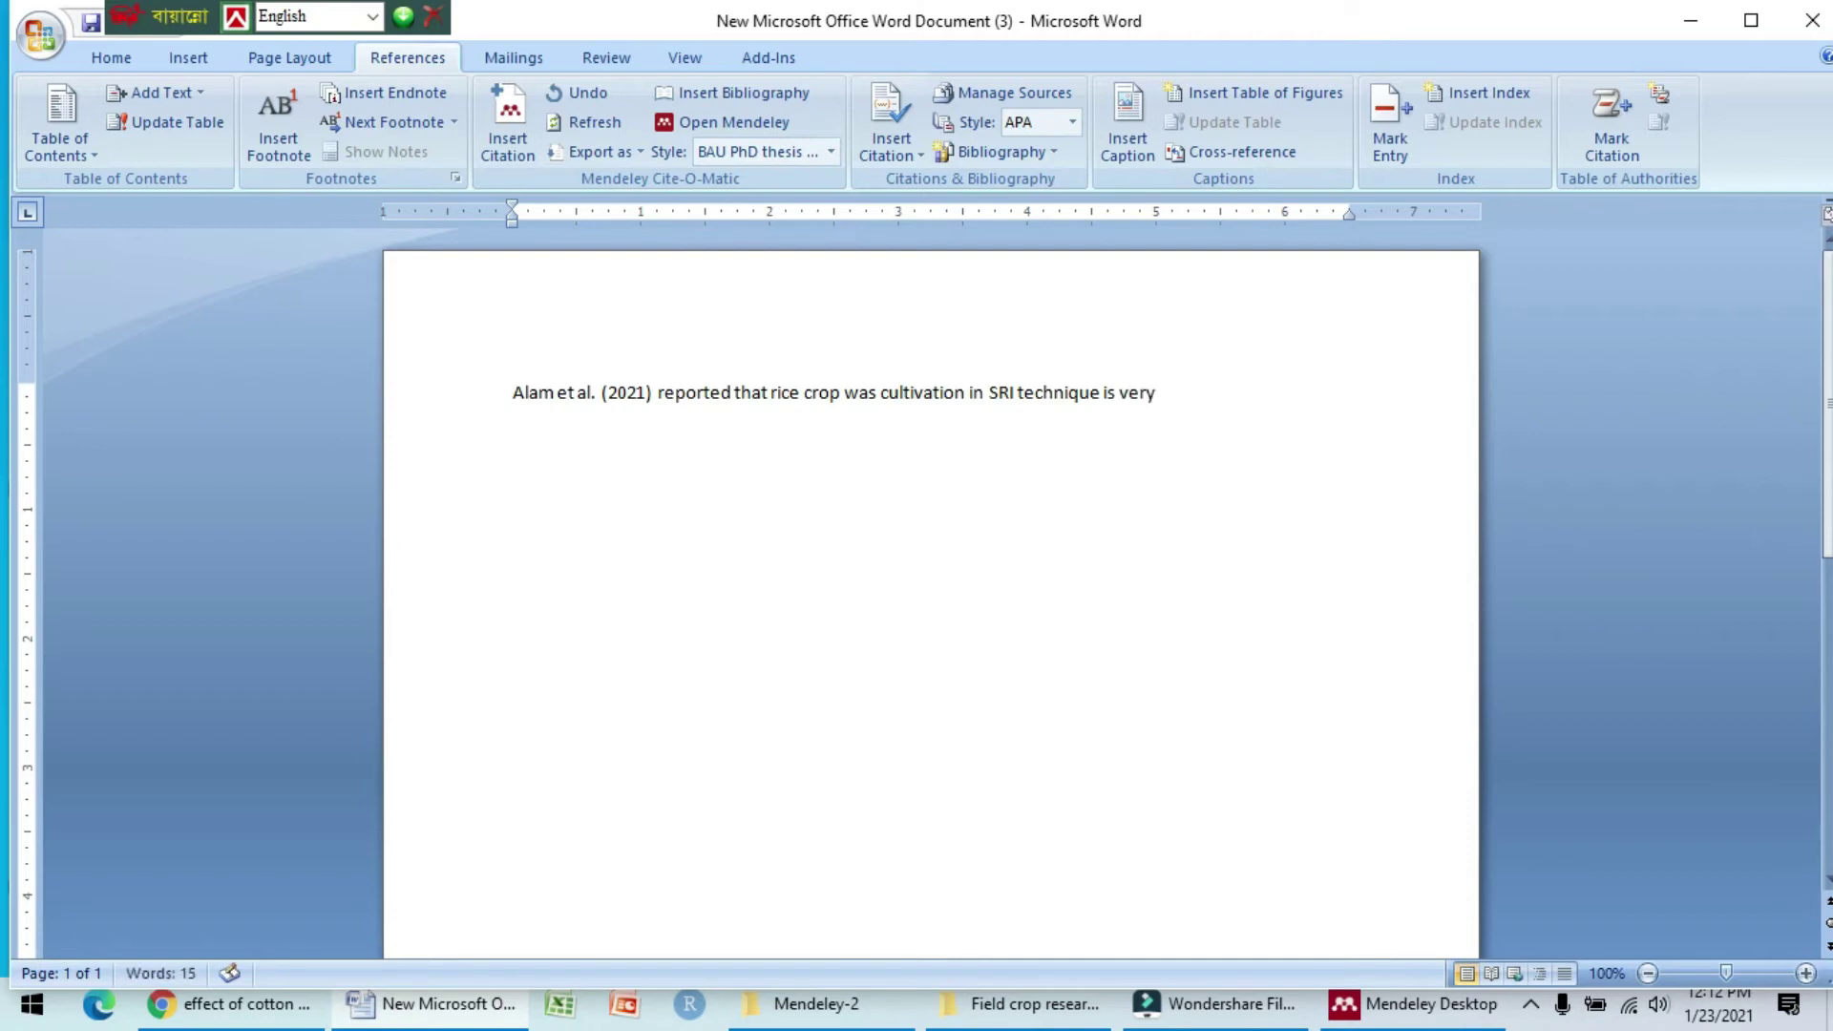
pyautogui.write('sui')
pyautogui.write('table')
pyautogui.write('.. ')
# Step: Add a "Reference" heading a few lines below the sentence and insert the Mendeley bibliography under it
pyautogui.write('Reference')
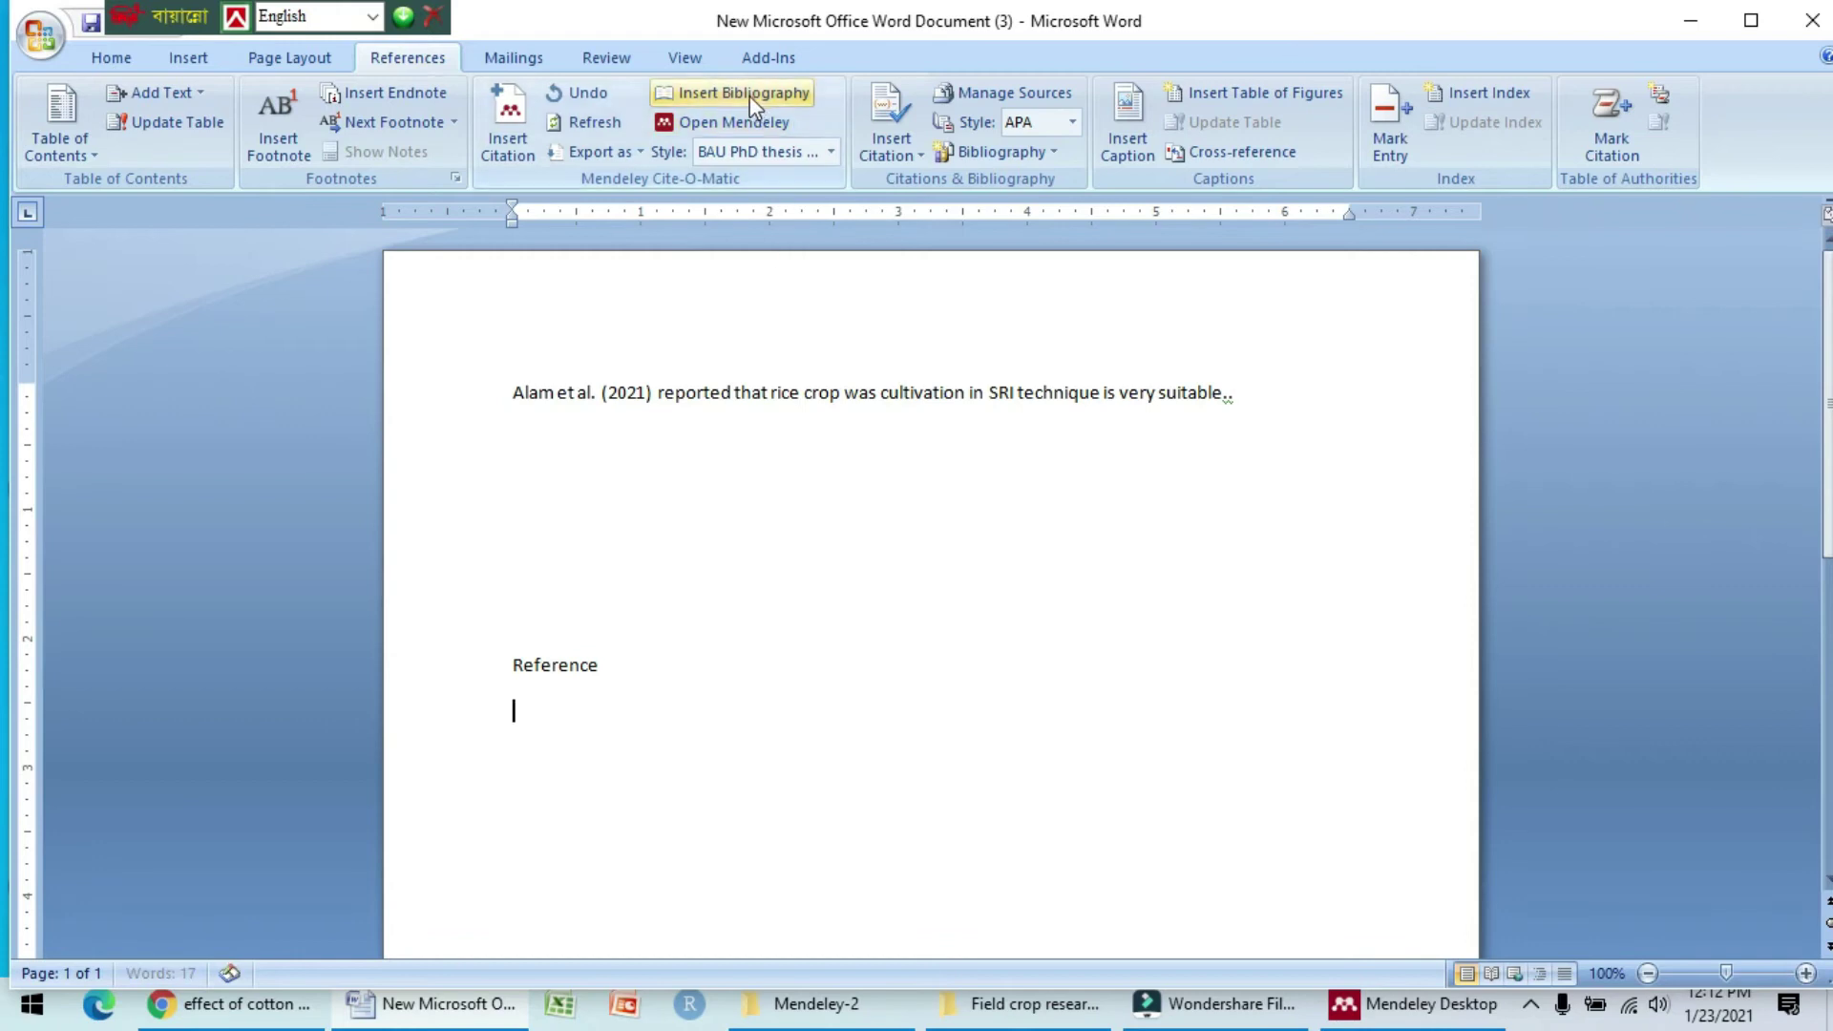
pyautogui.click(748, 93)
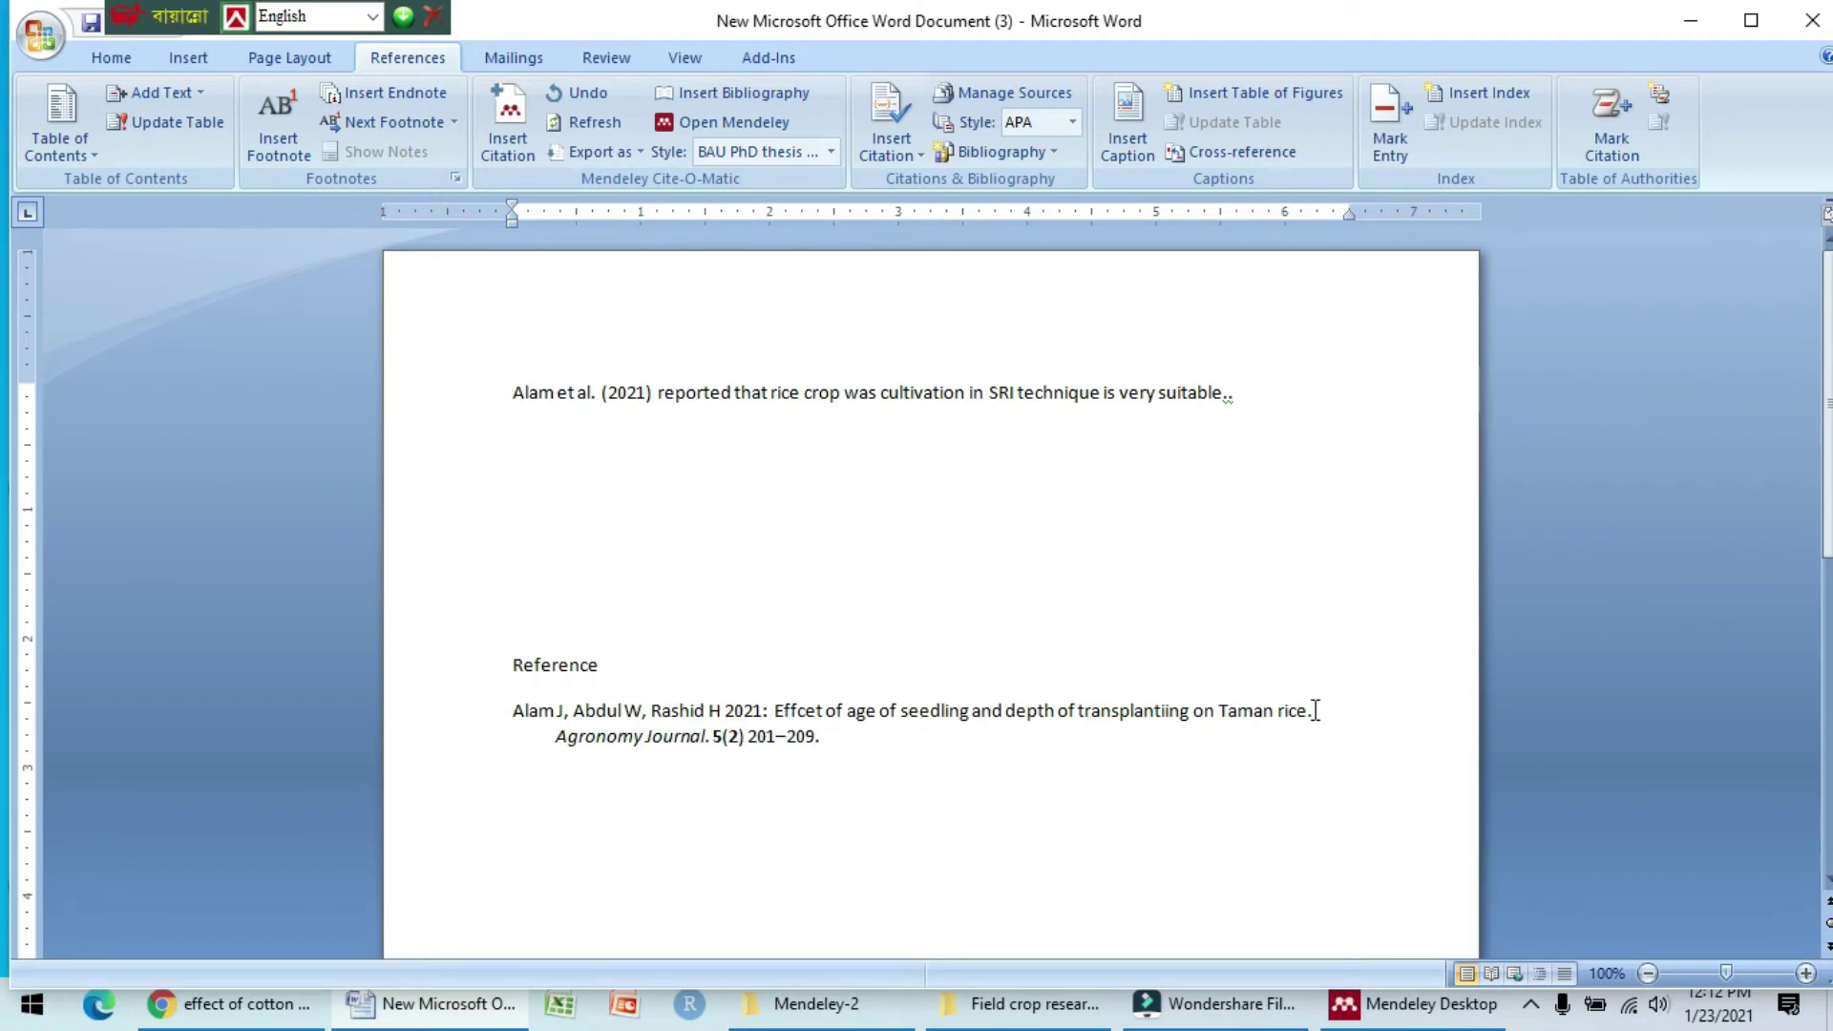
pyautogui.moveTo(555, 737); pyautogui.dragTo(632, 751)
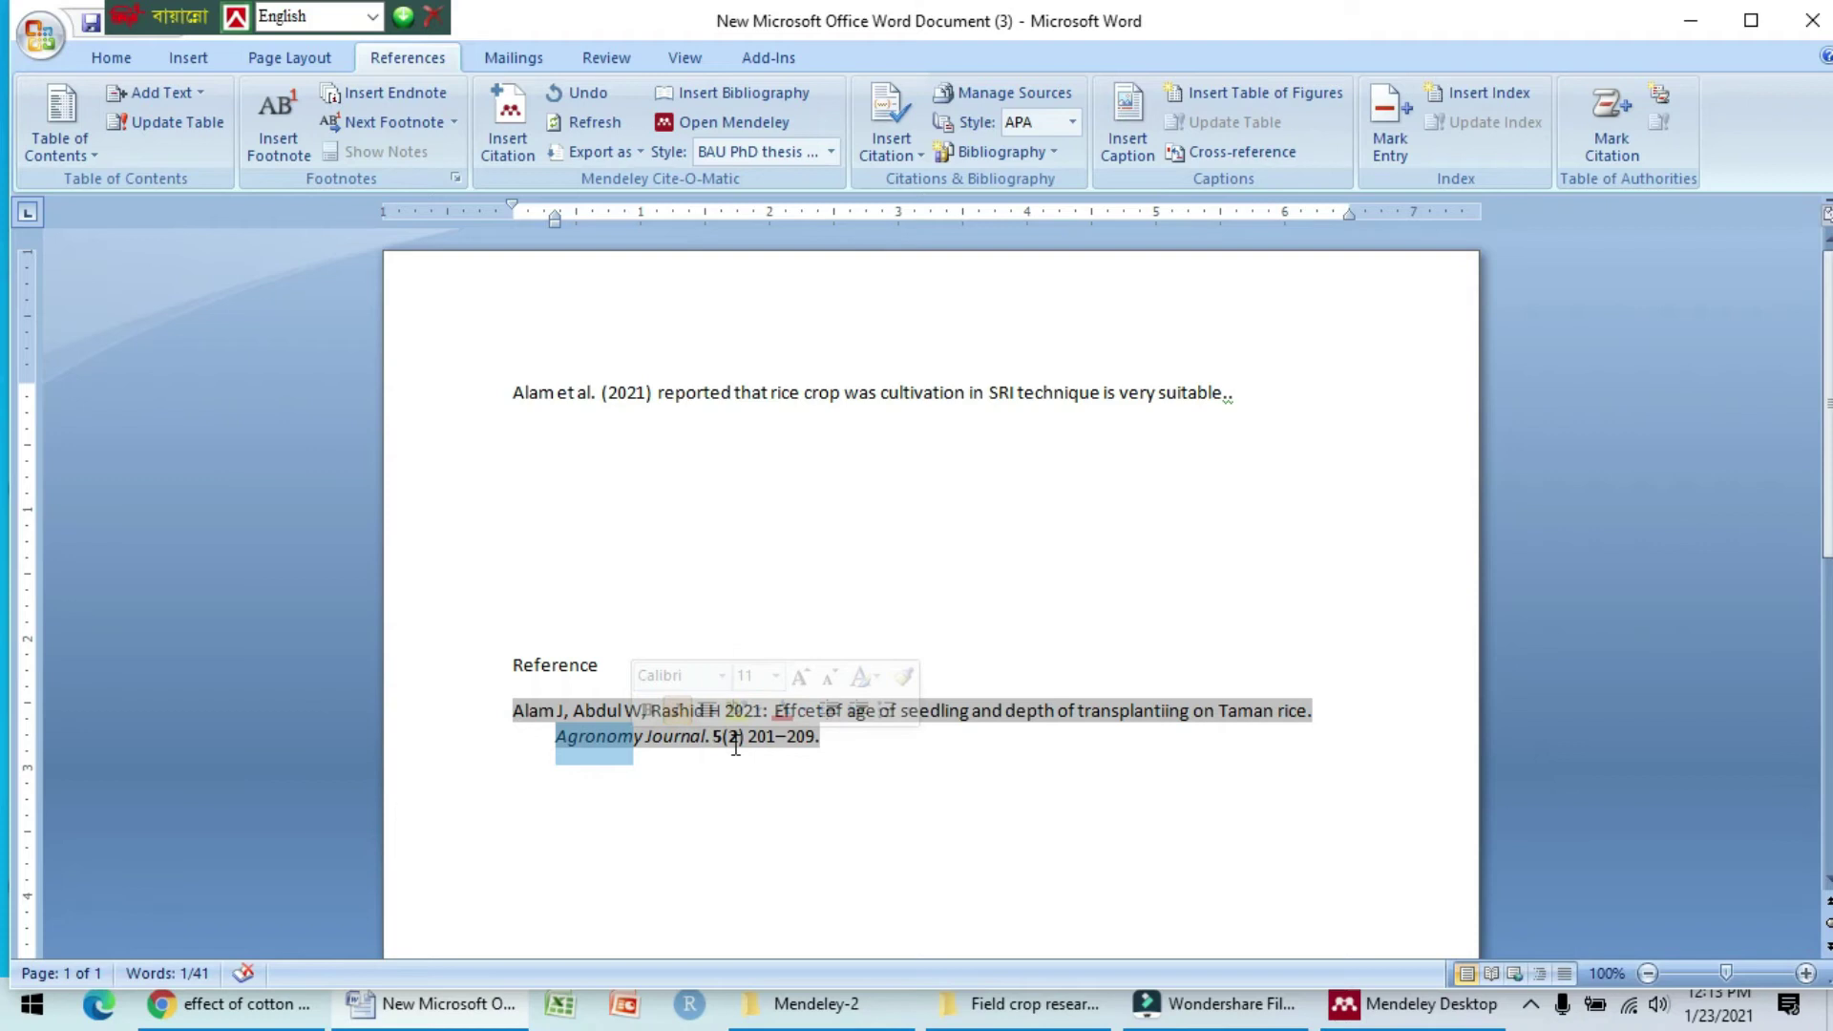
pyautogui.click(820, 735)
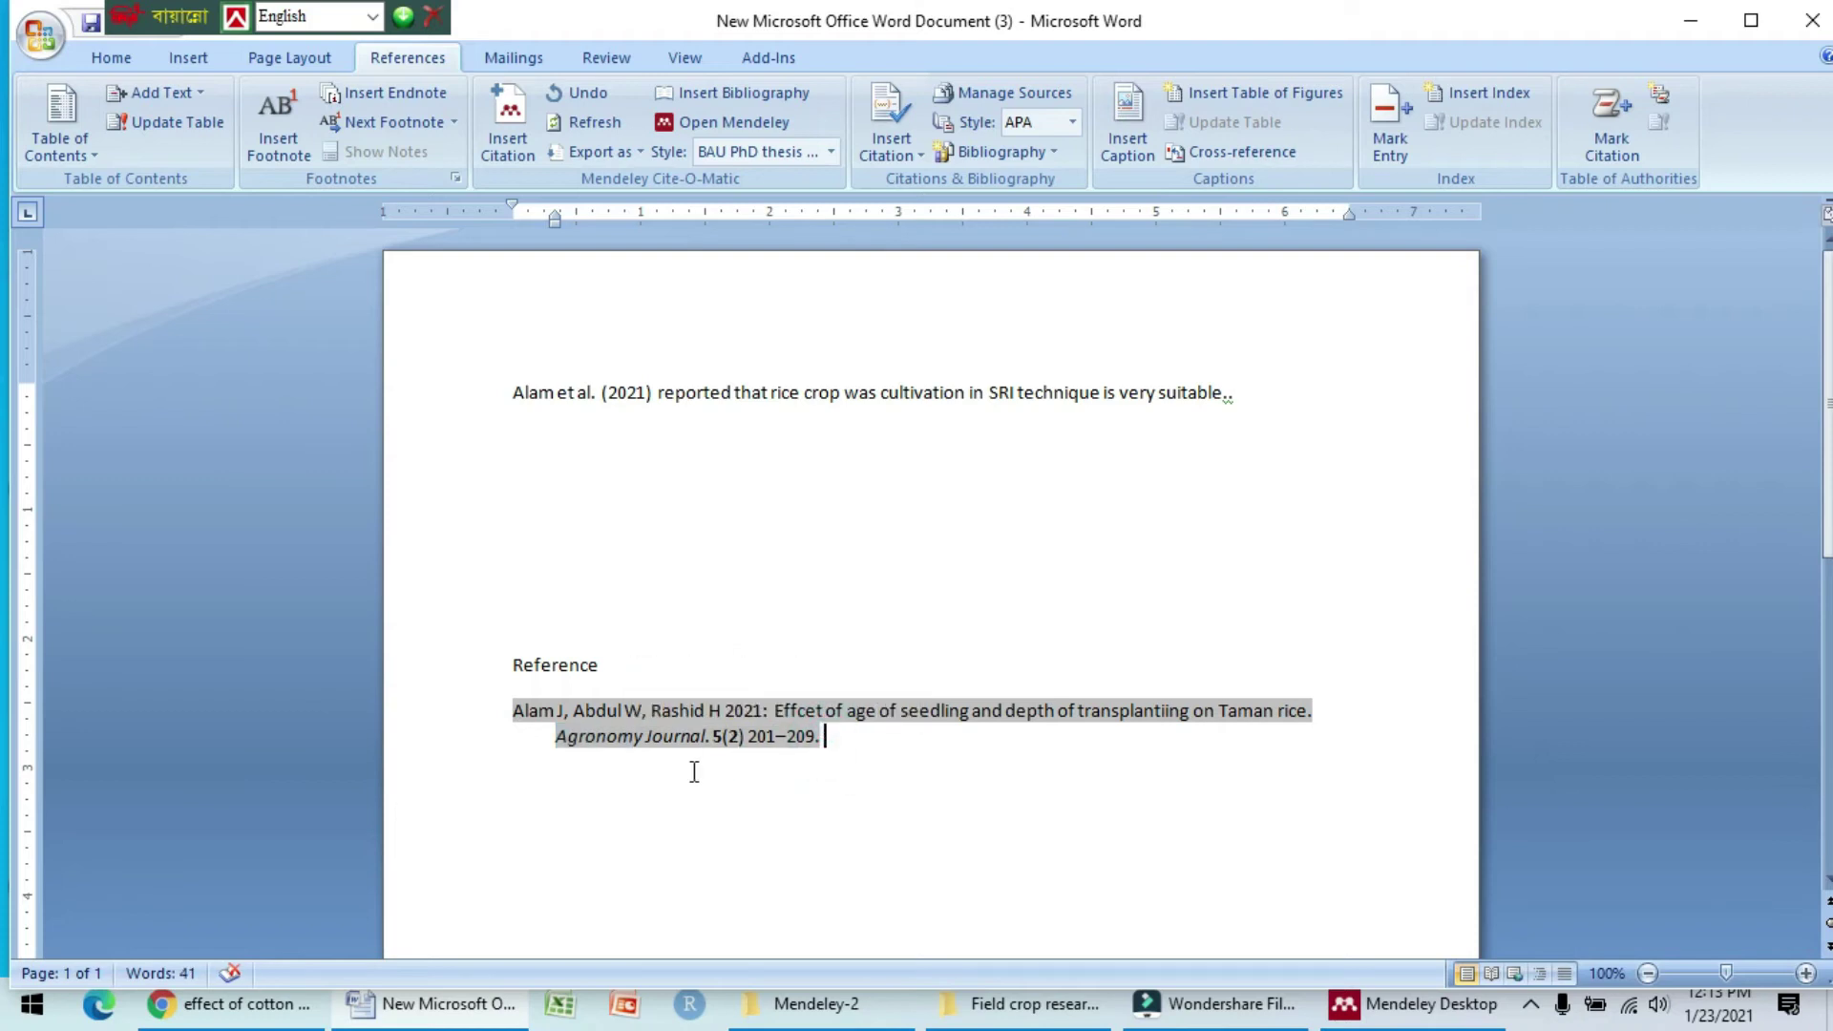
# Step: Sort the Mendeley library by newest added and cite the 2017 late planted short-season cotton paper below the first sentence
pyautogui.click(532, 428)
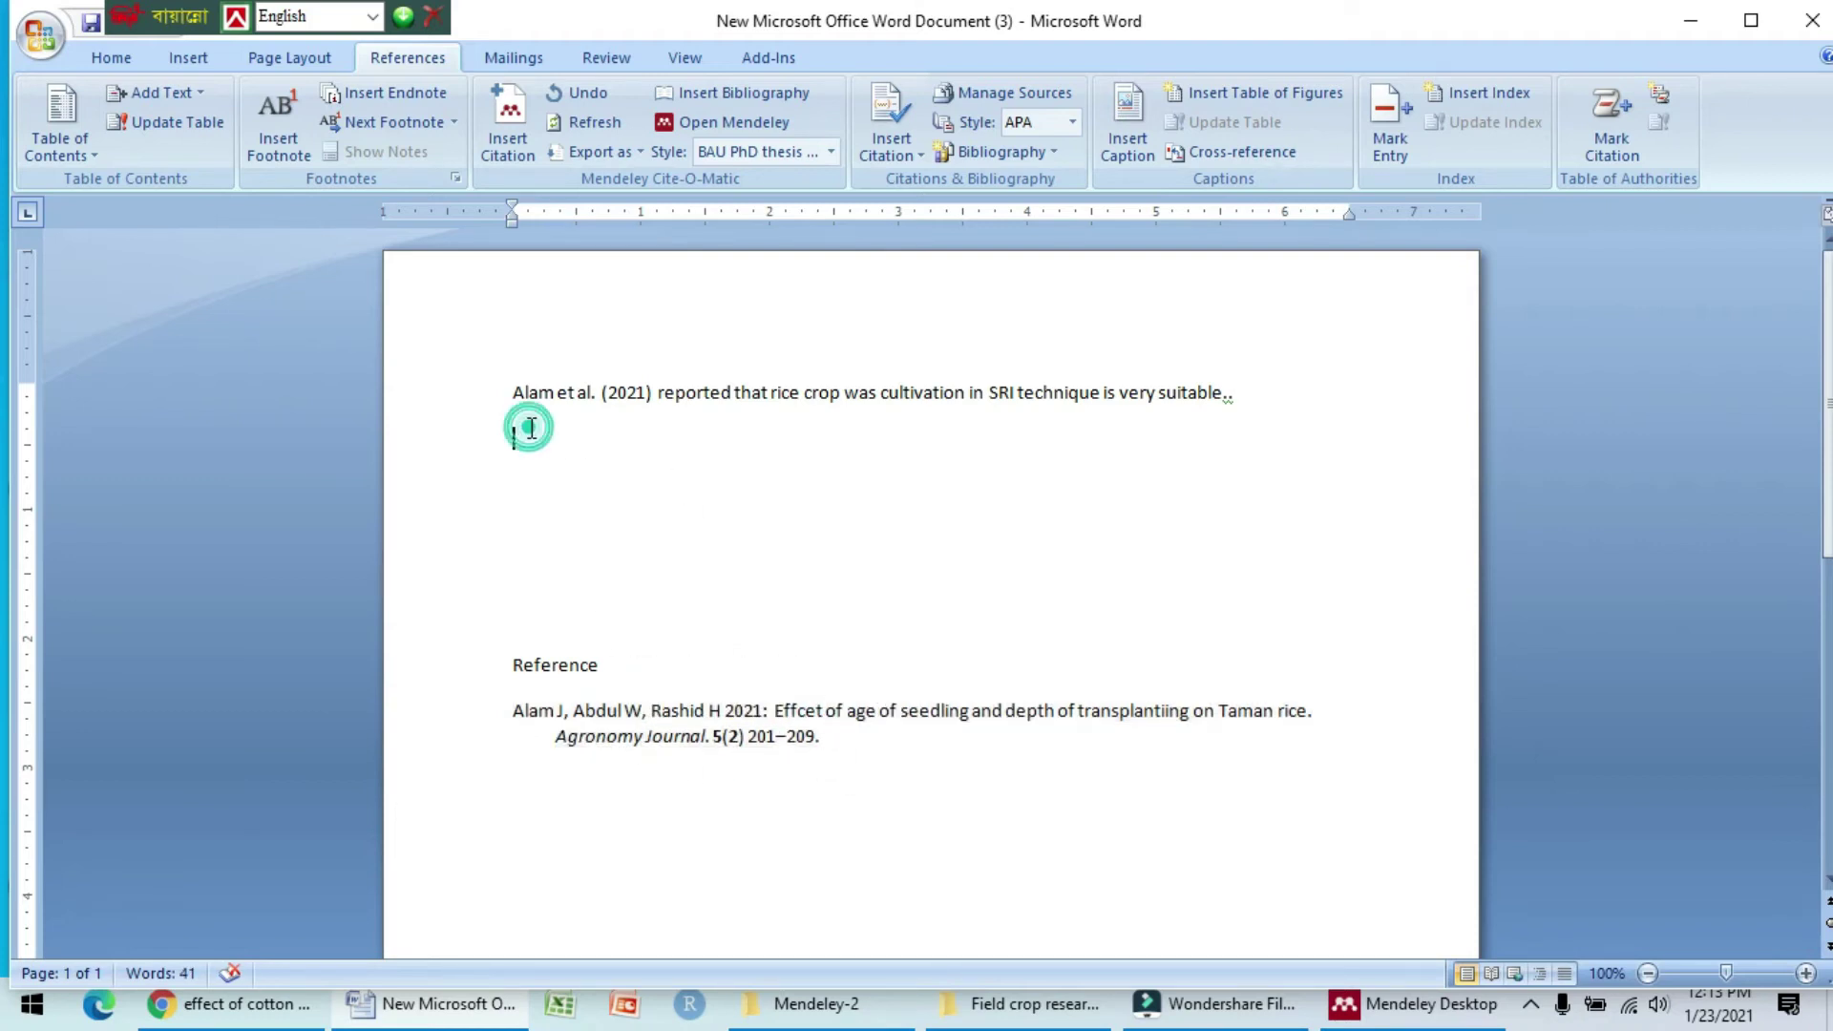
pyautogui.click(506, 109)
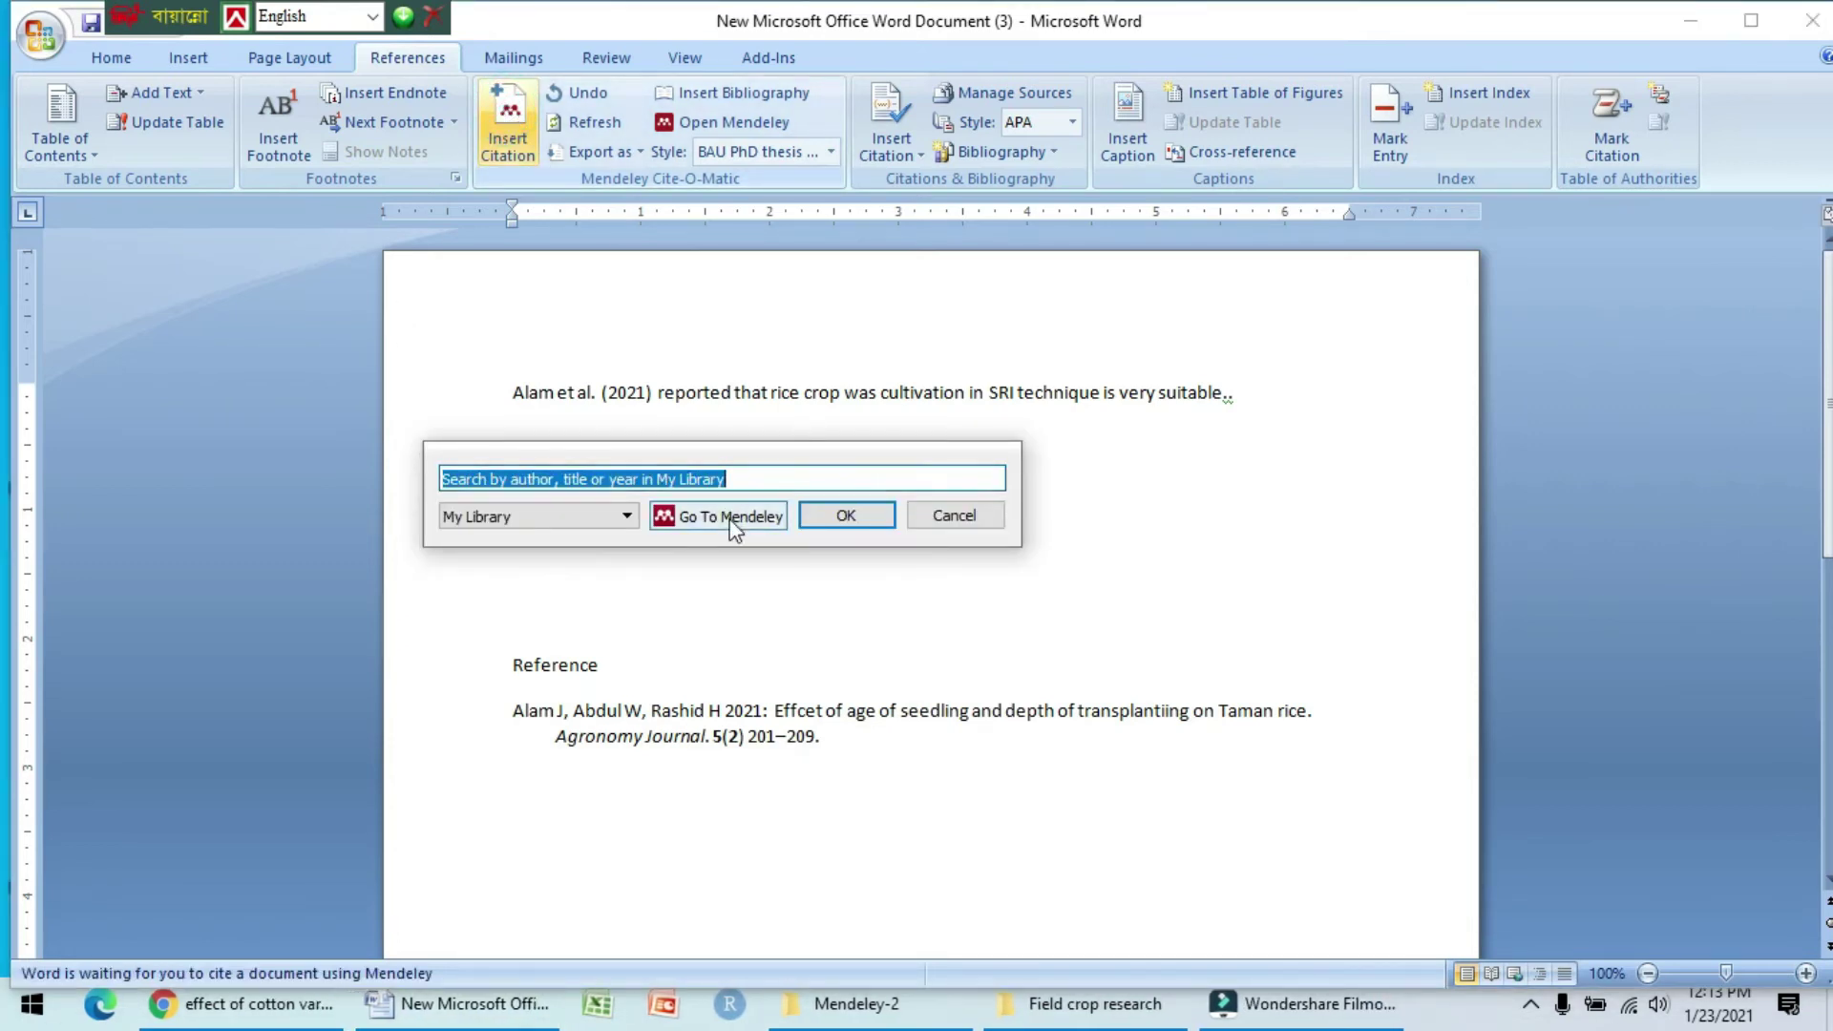
pyautogui.click(668, 516)
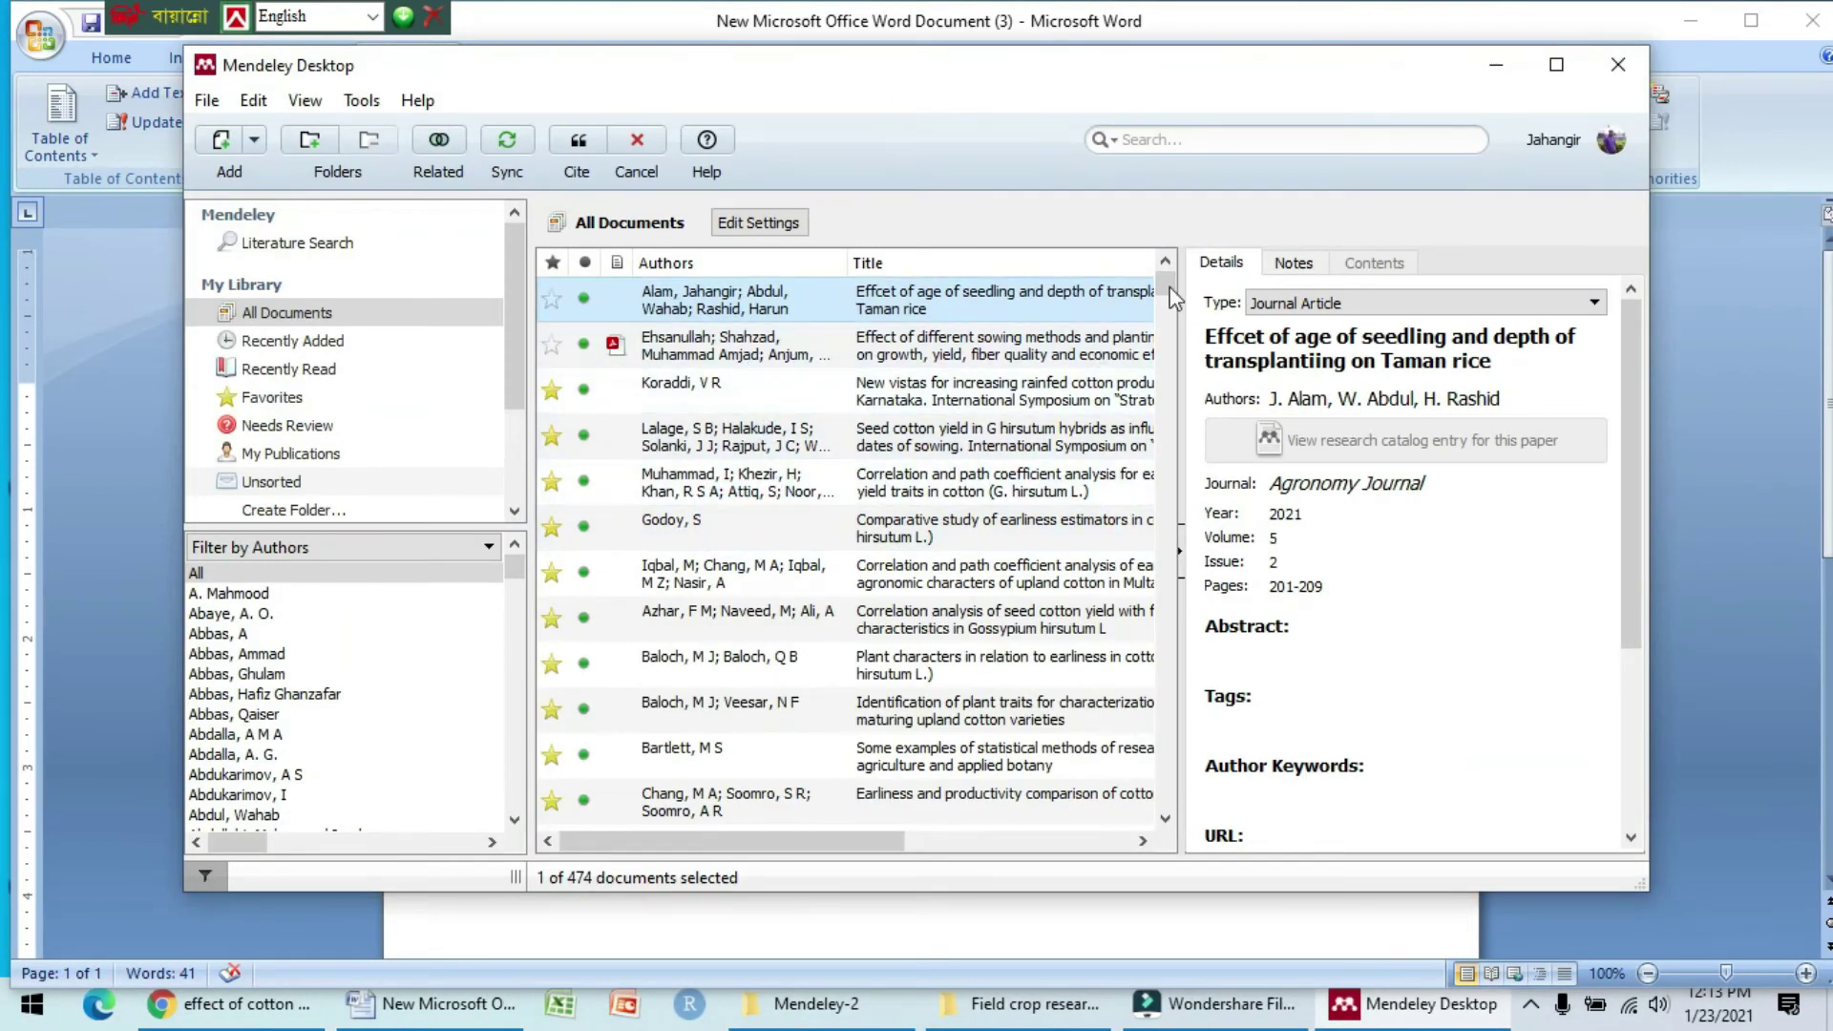
pyautogui.click(1551, 62)
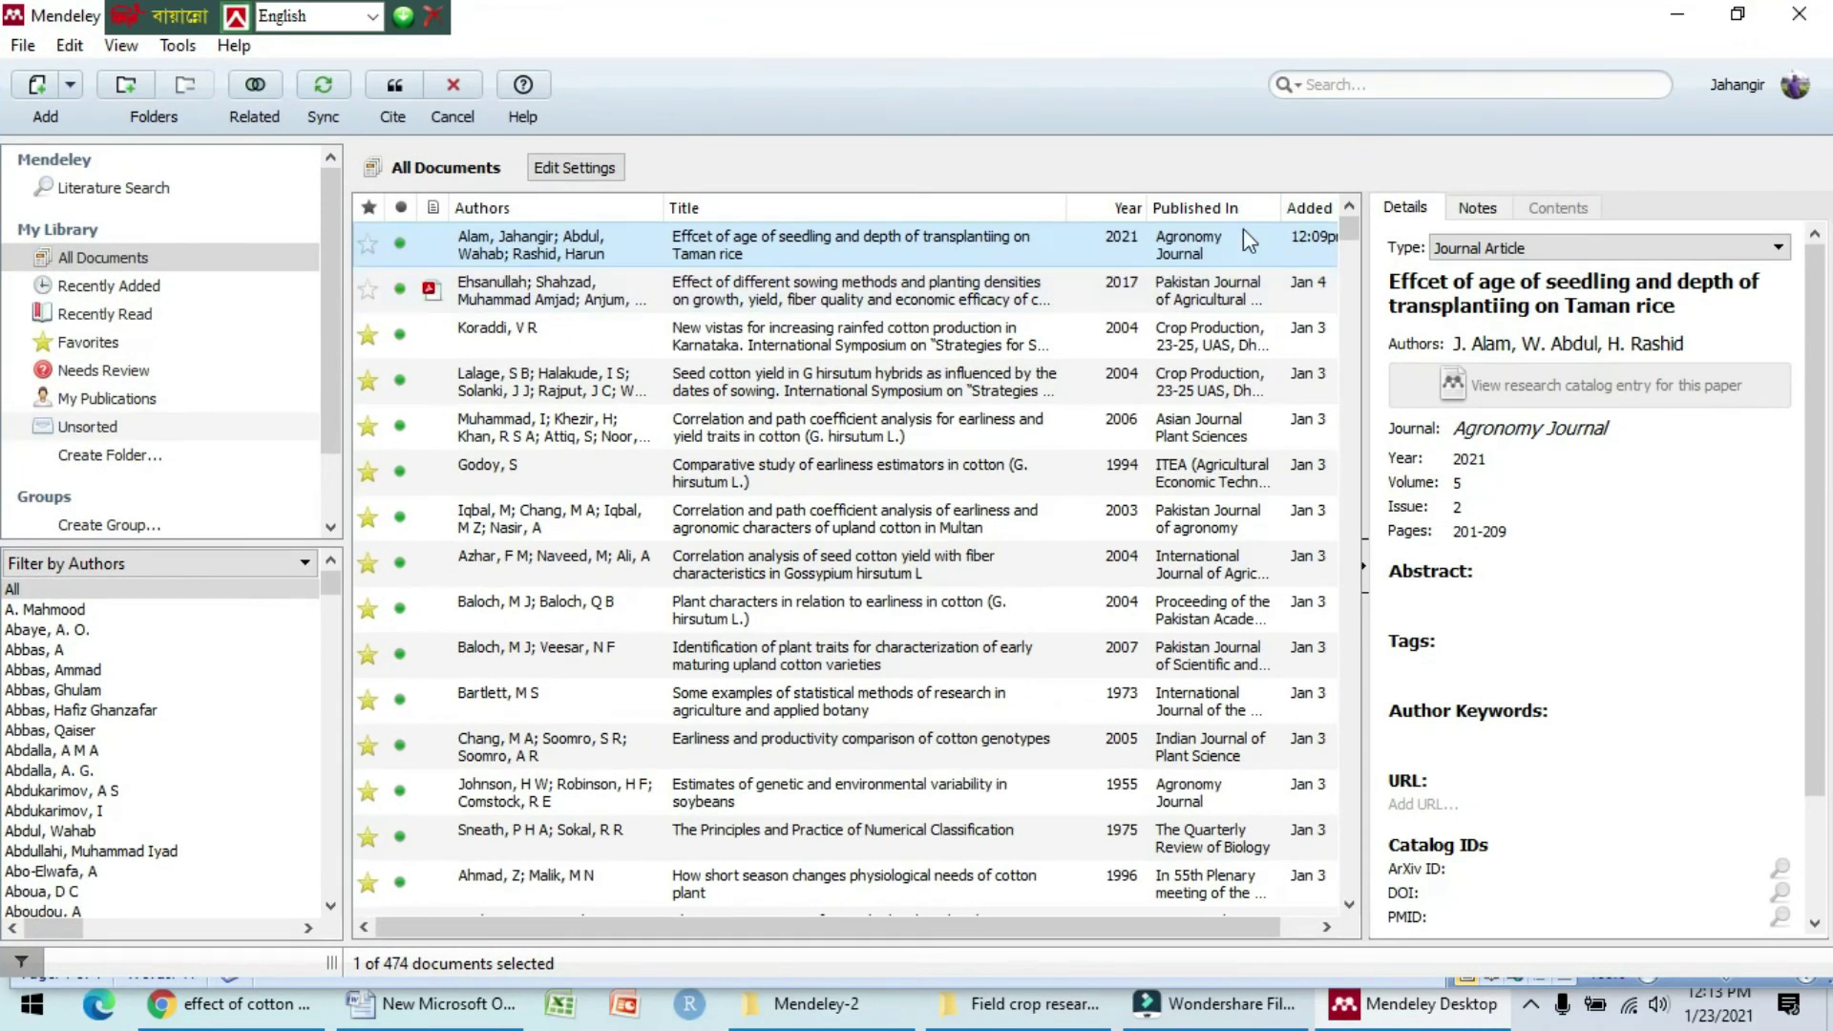
pyautogui.click(1318, 210)
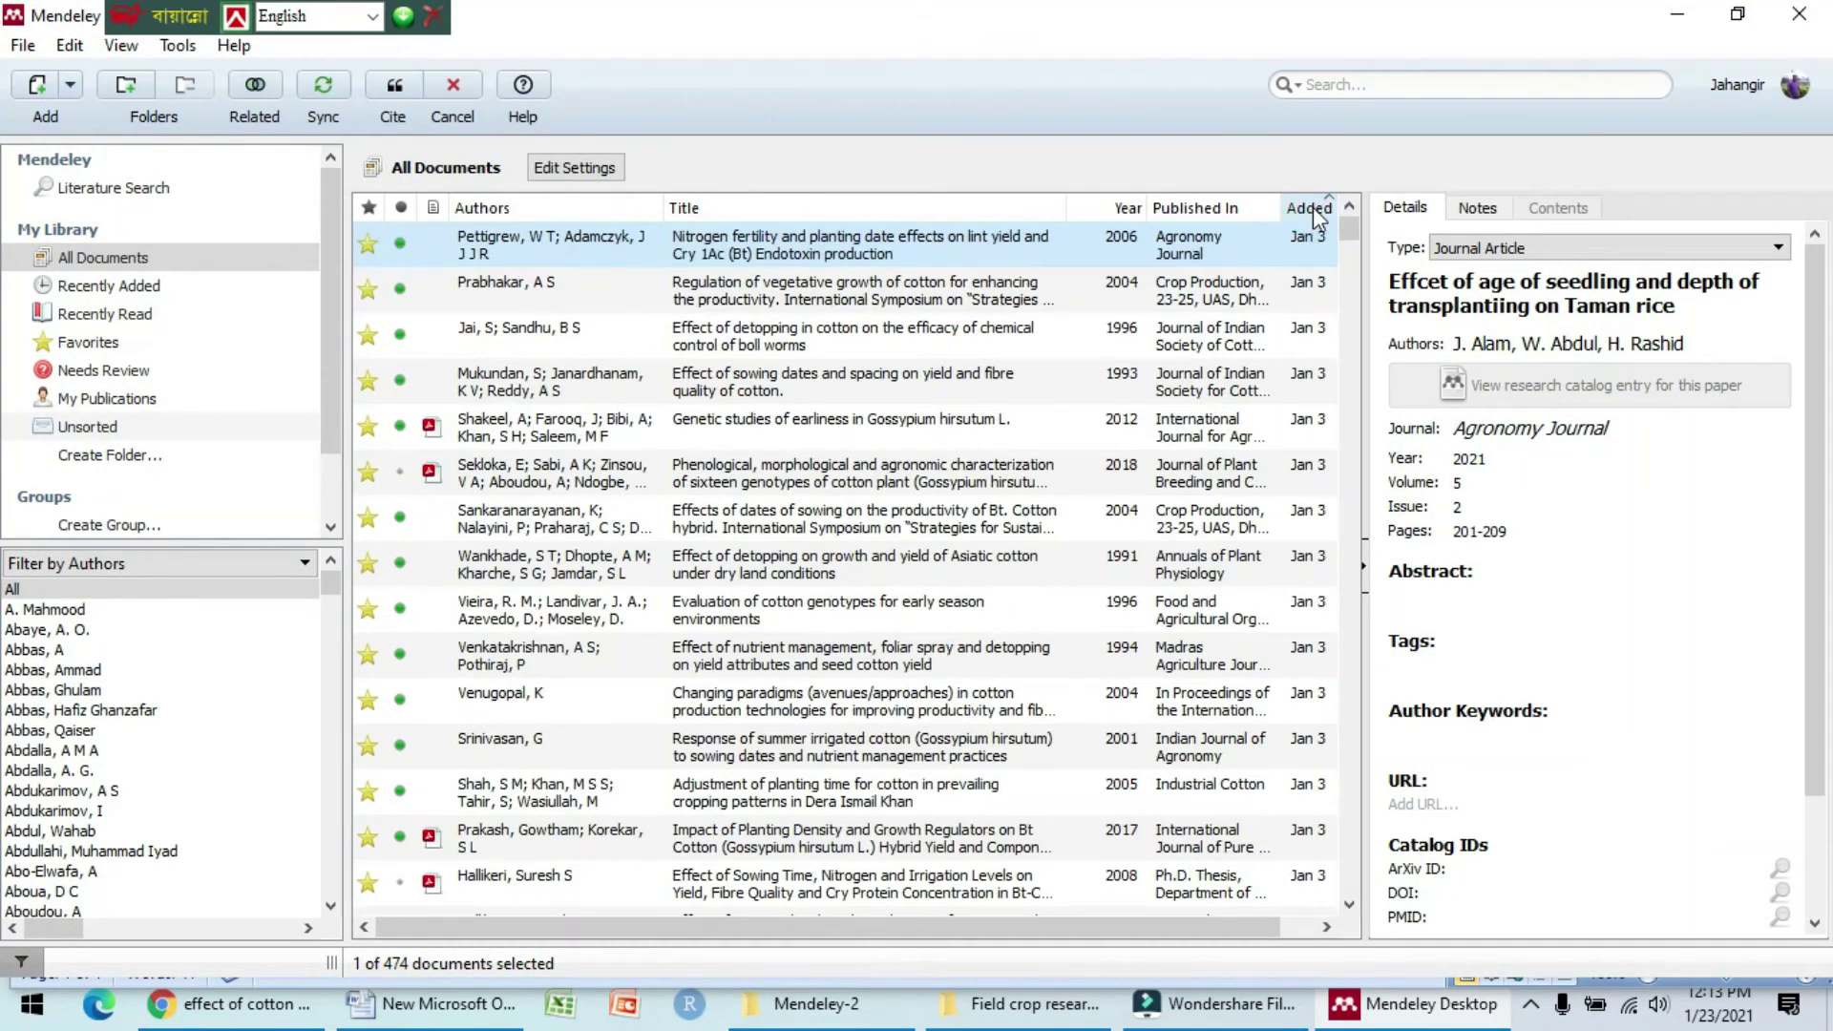
pyautogui.click(1318, 211)
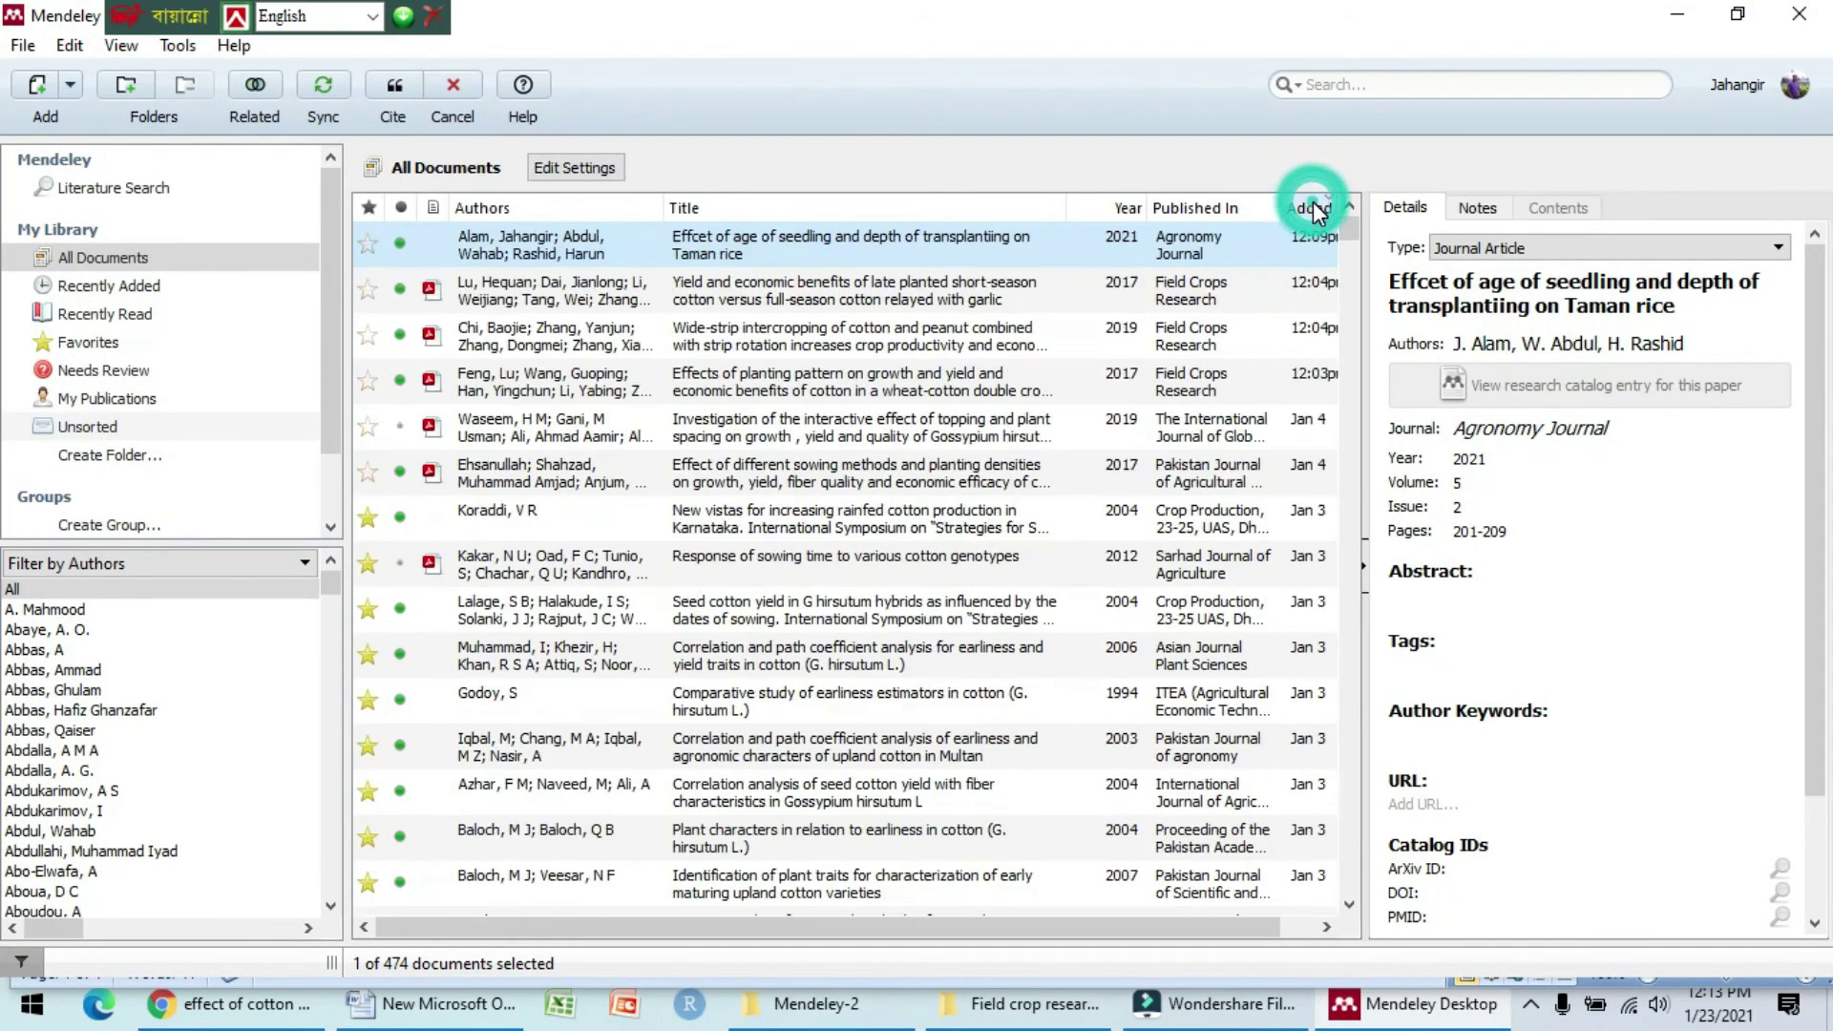
pyautogui.click(754, 300)
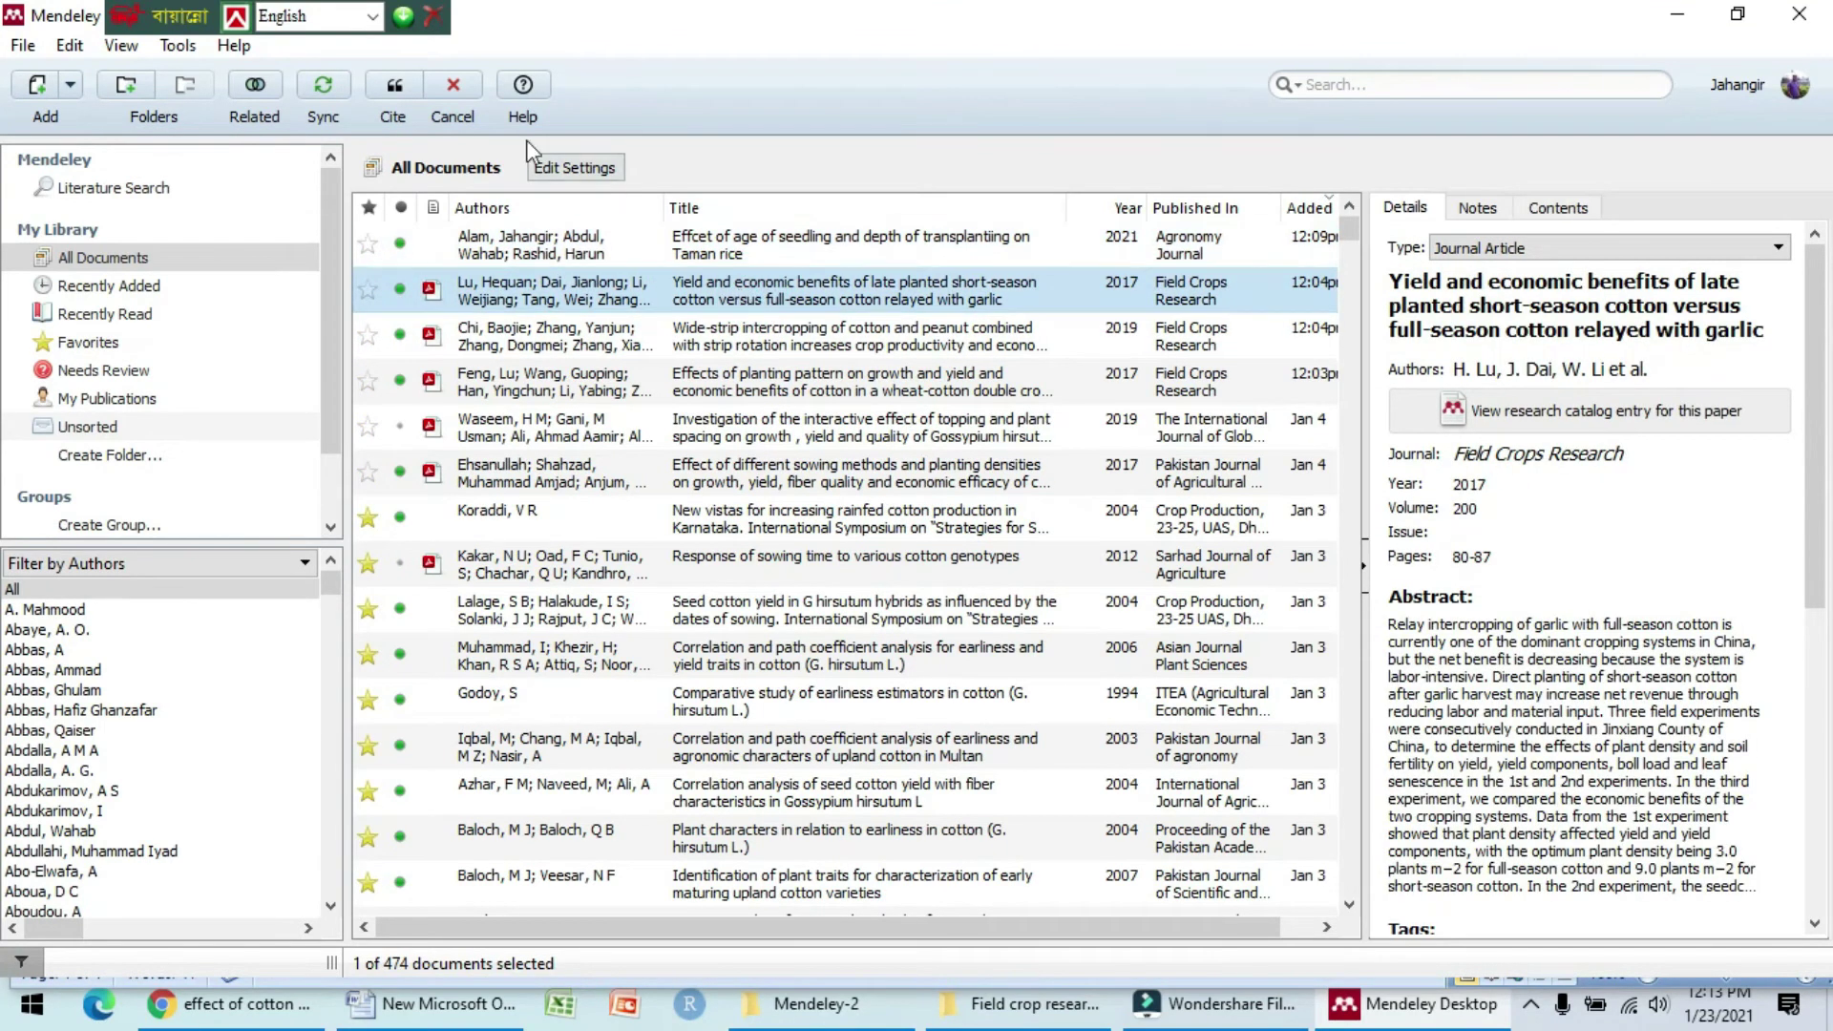
pyautogui.click(394, 89)
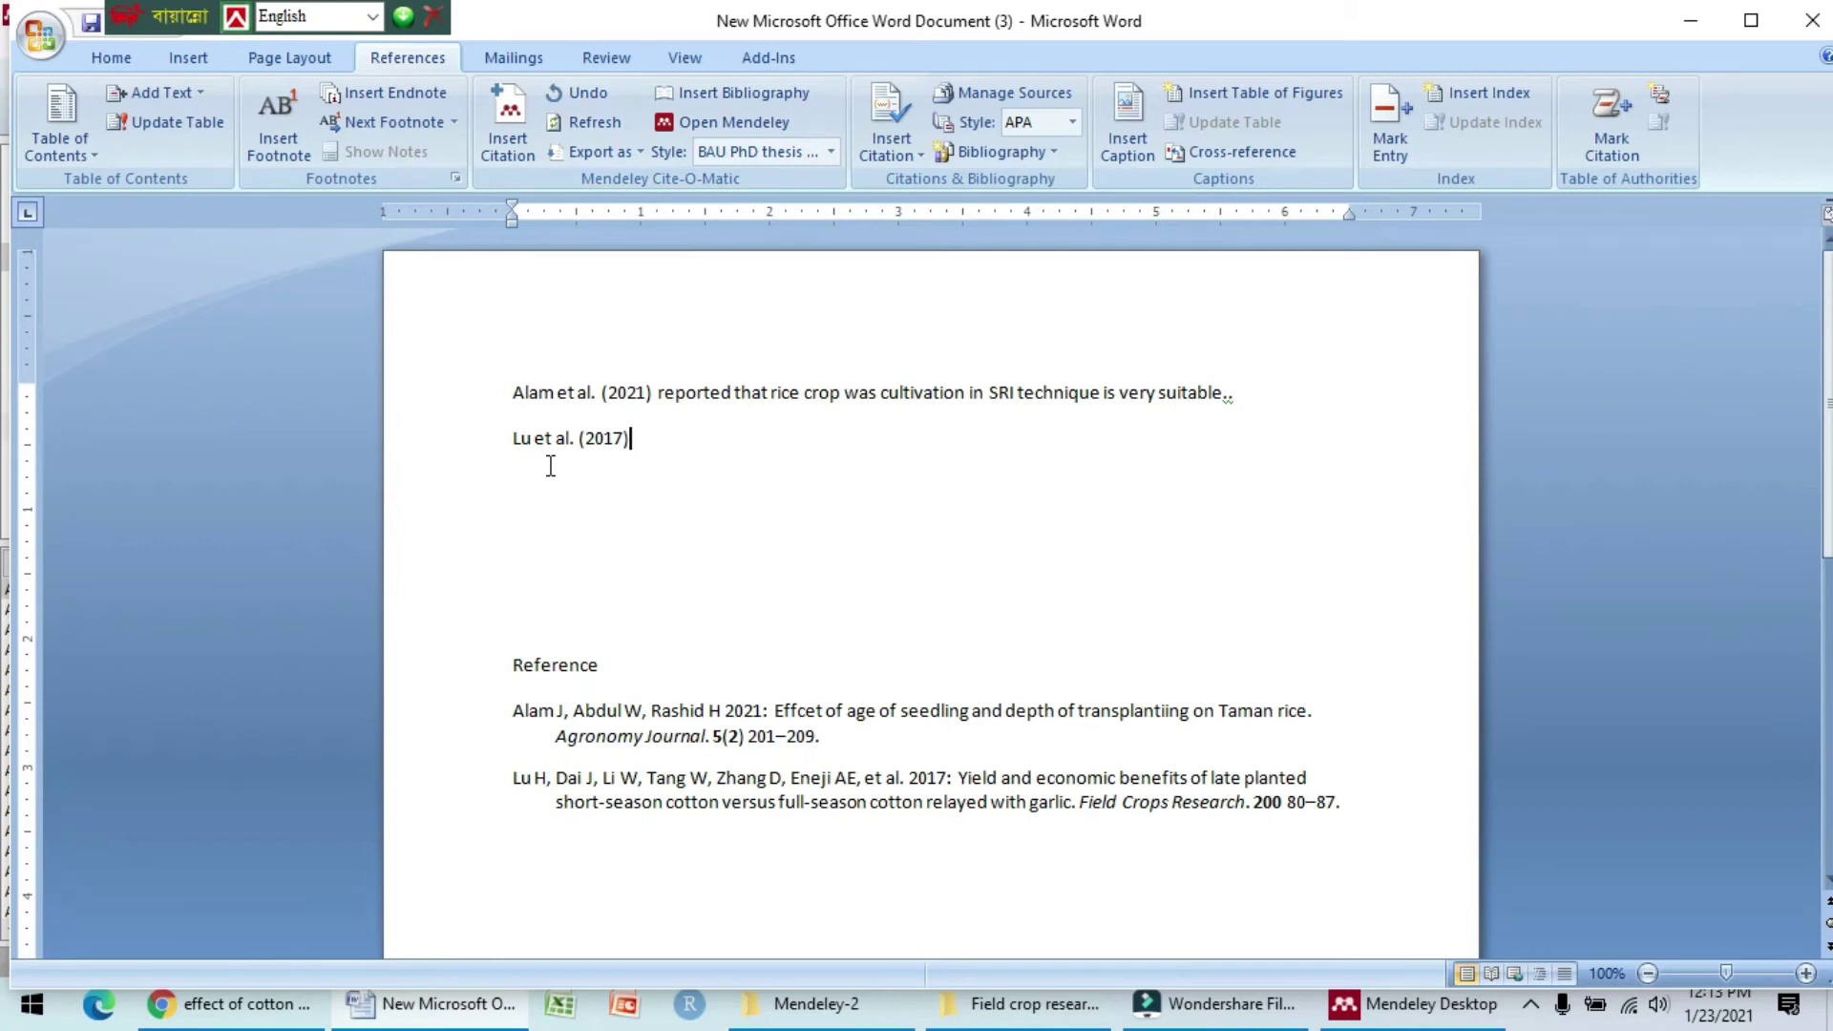
# Step: Continue the text after the 2017 citation with "found that ;;;;;;;;''"
pyautogui.write('r')
pyautogui.press('BackSpace')
pyautogui.write('found that ')
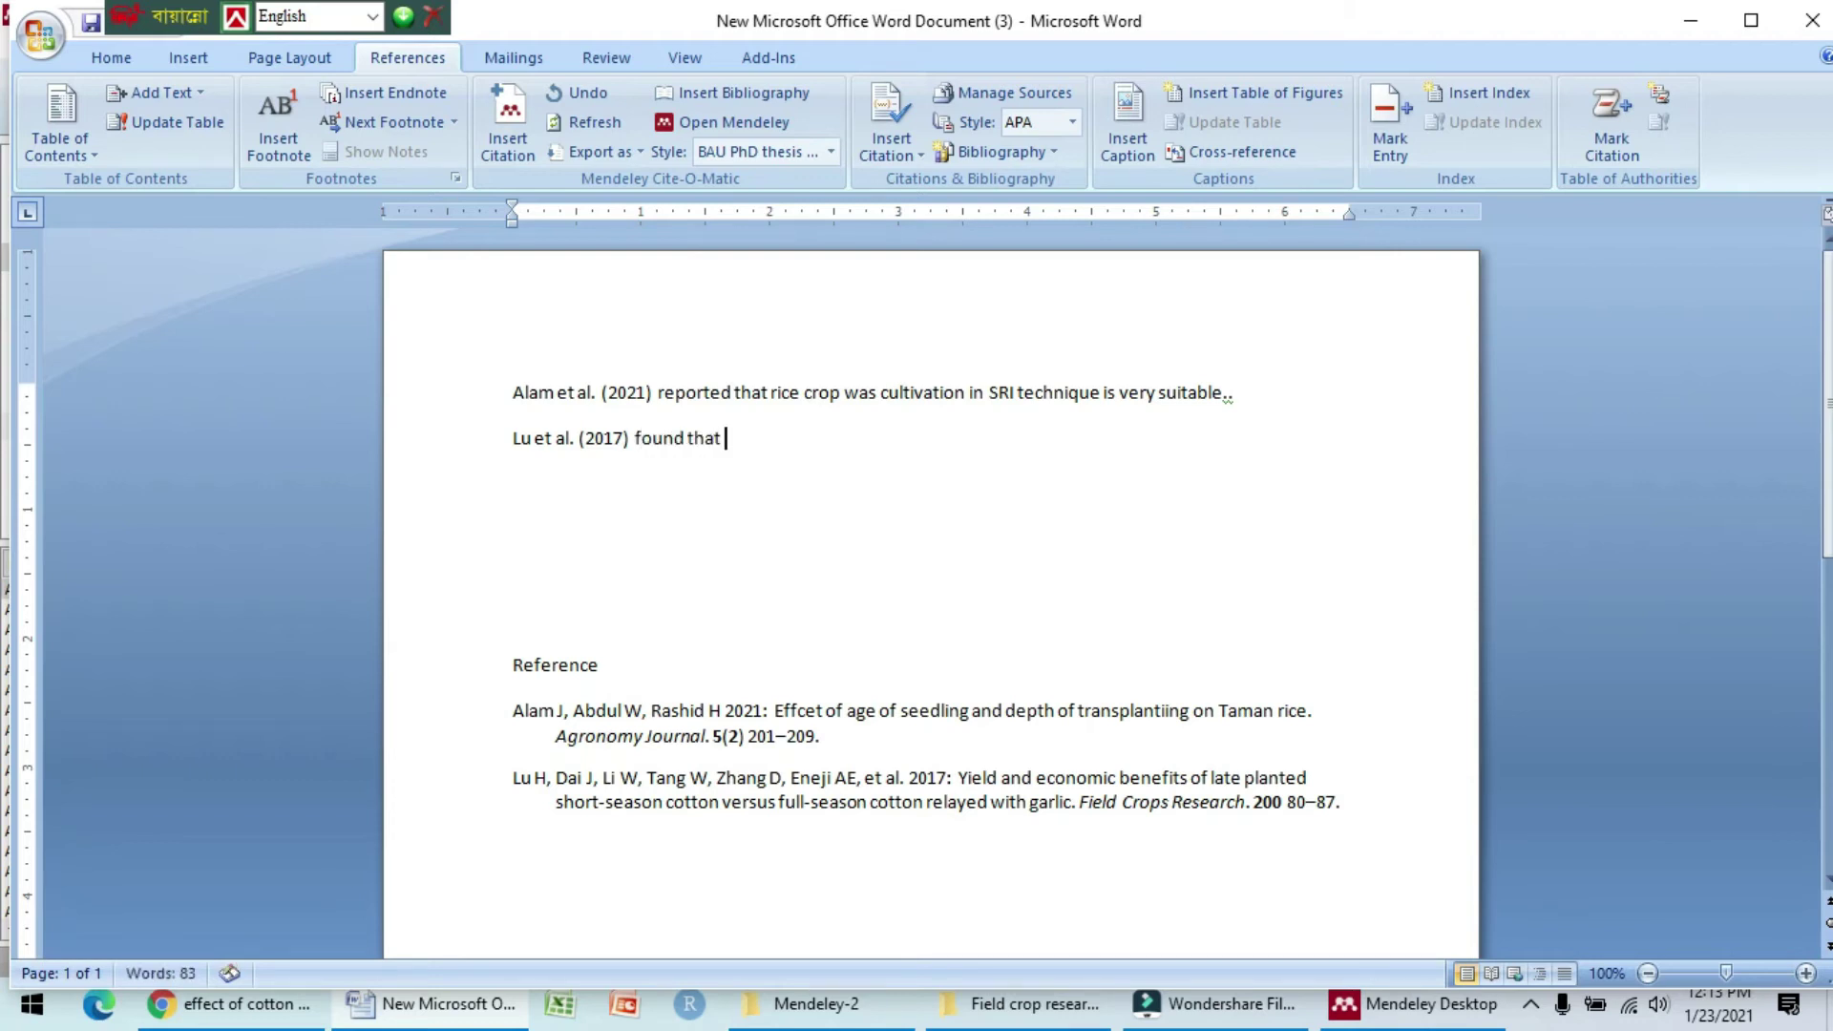
pyautogui.write(";;;;;;;;''")
pyautogui.scroll(-3, 859, 634)
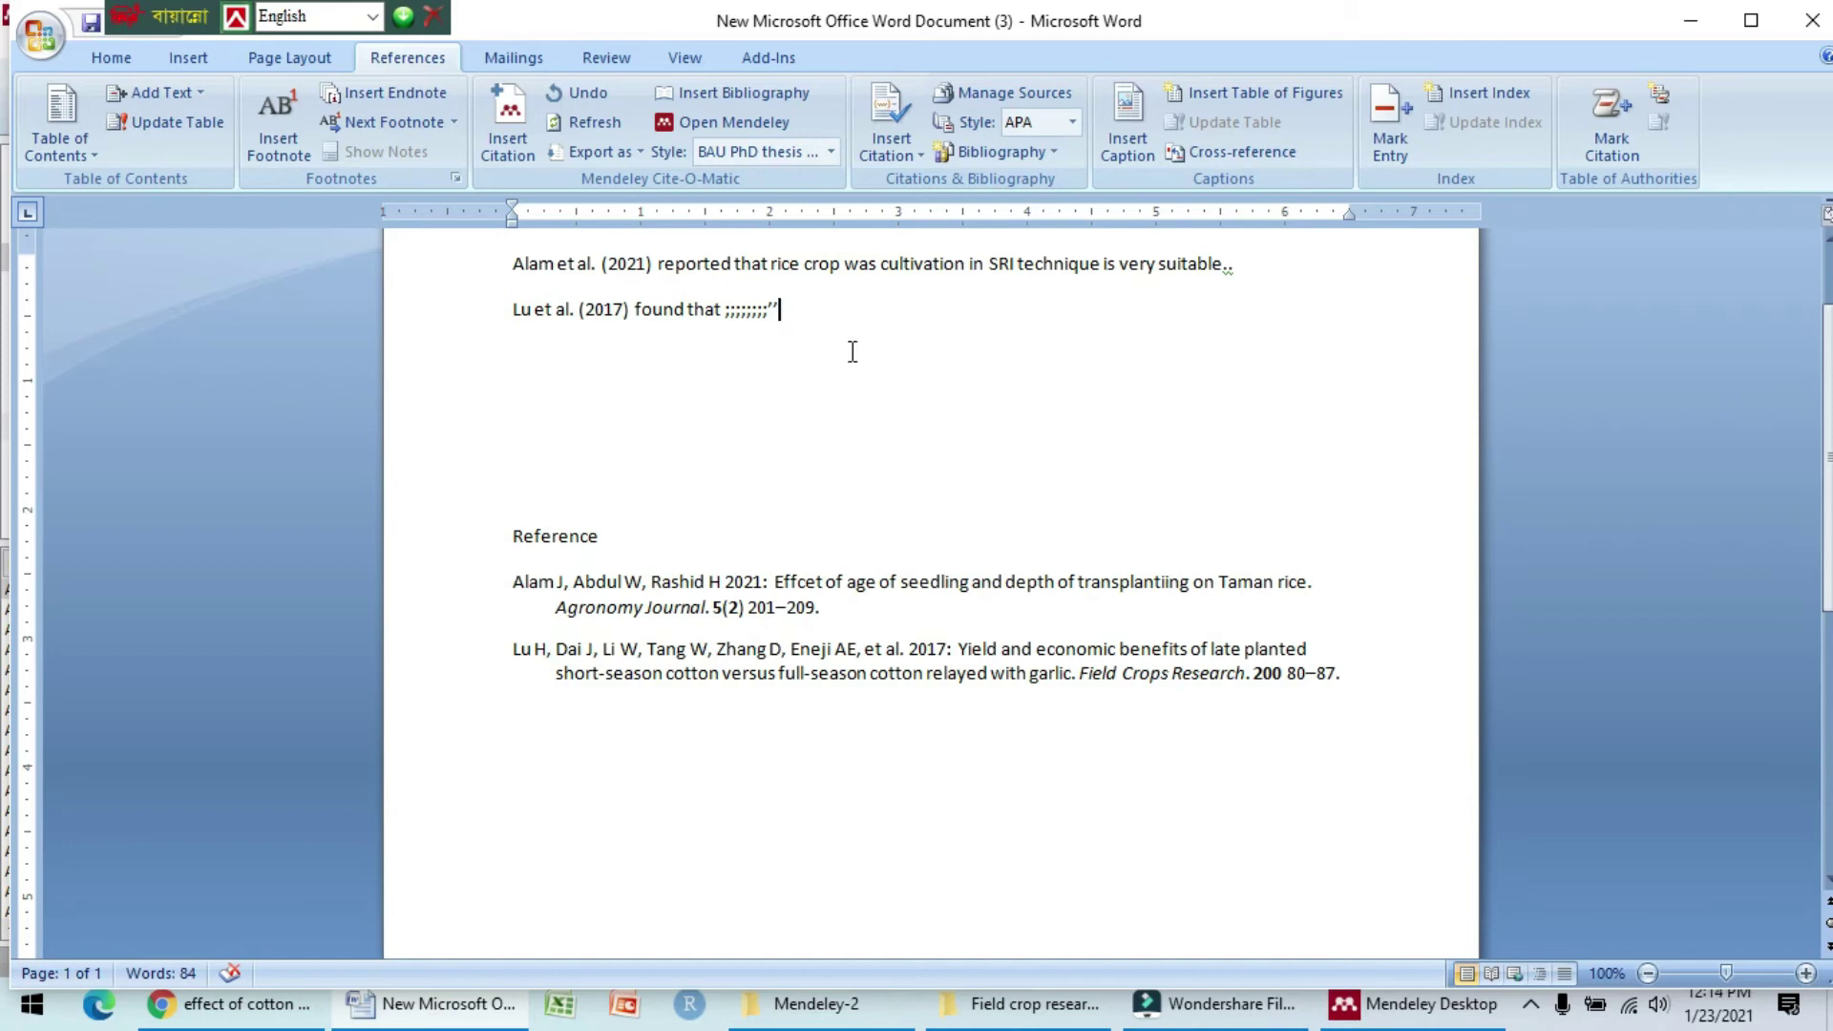
pyautogui.scroll(2, 840, 381)
# Step: On a new line below the 2017 citation, cite the 2019 paper on wide-strip intercropping of cotton and peanut
pyautogui.press('Return')
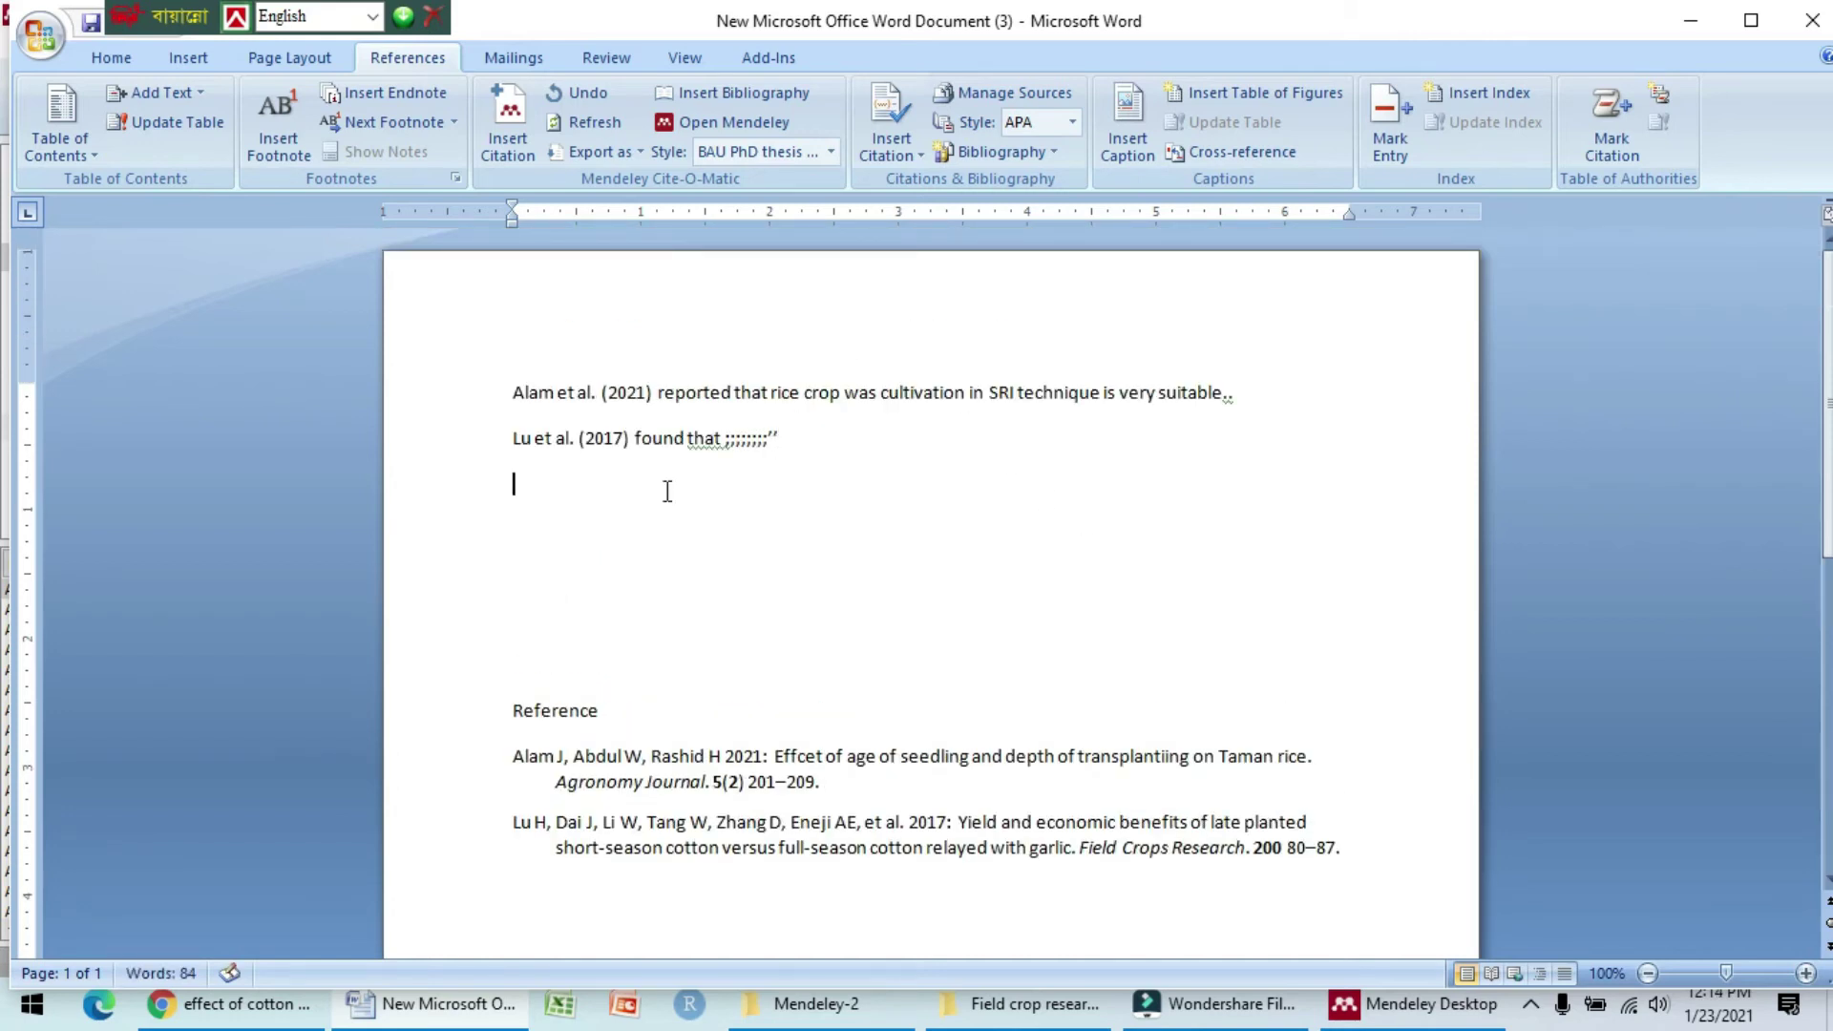
pyautogui.click(511, 122)
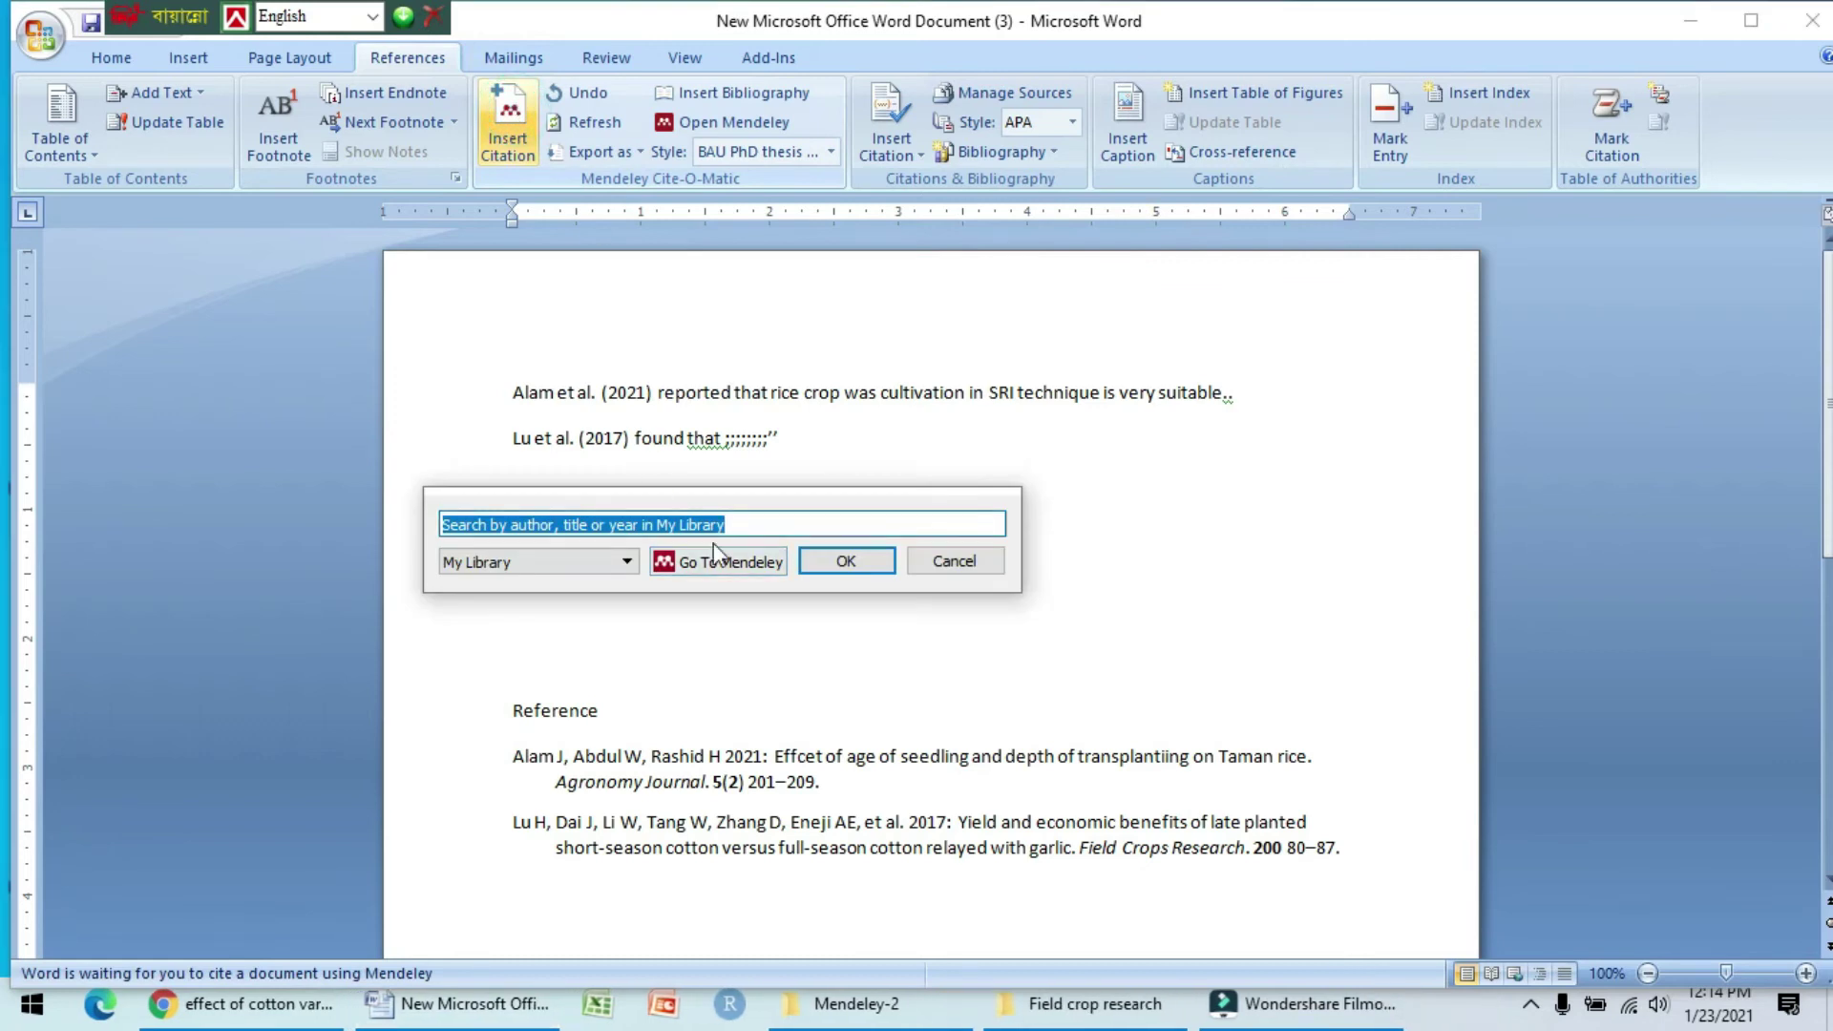
pyautogui.click(716, 561)
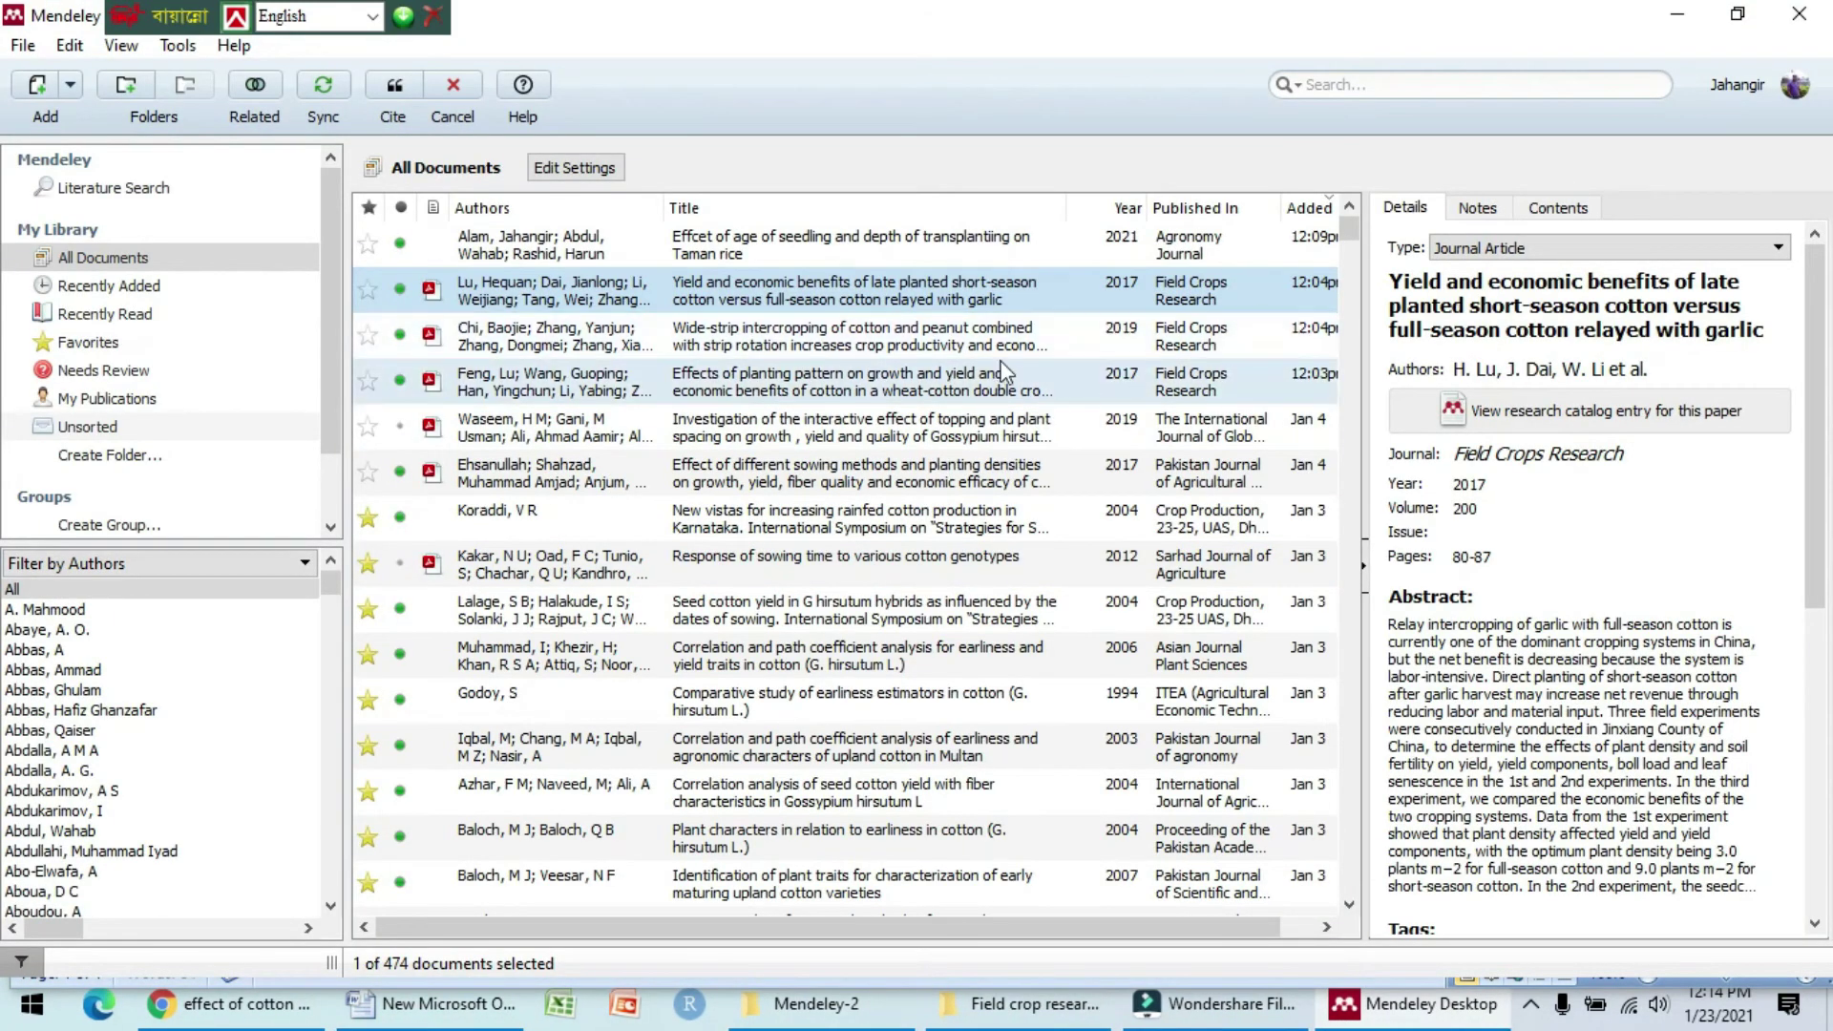
pyautogui.click(565, 343)
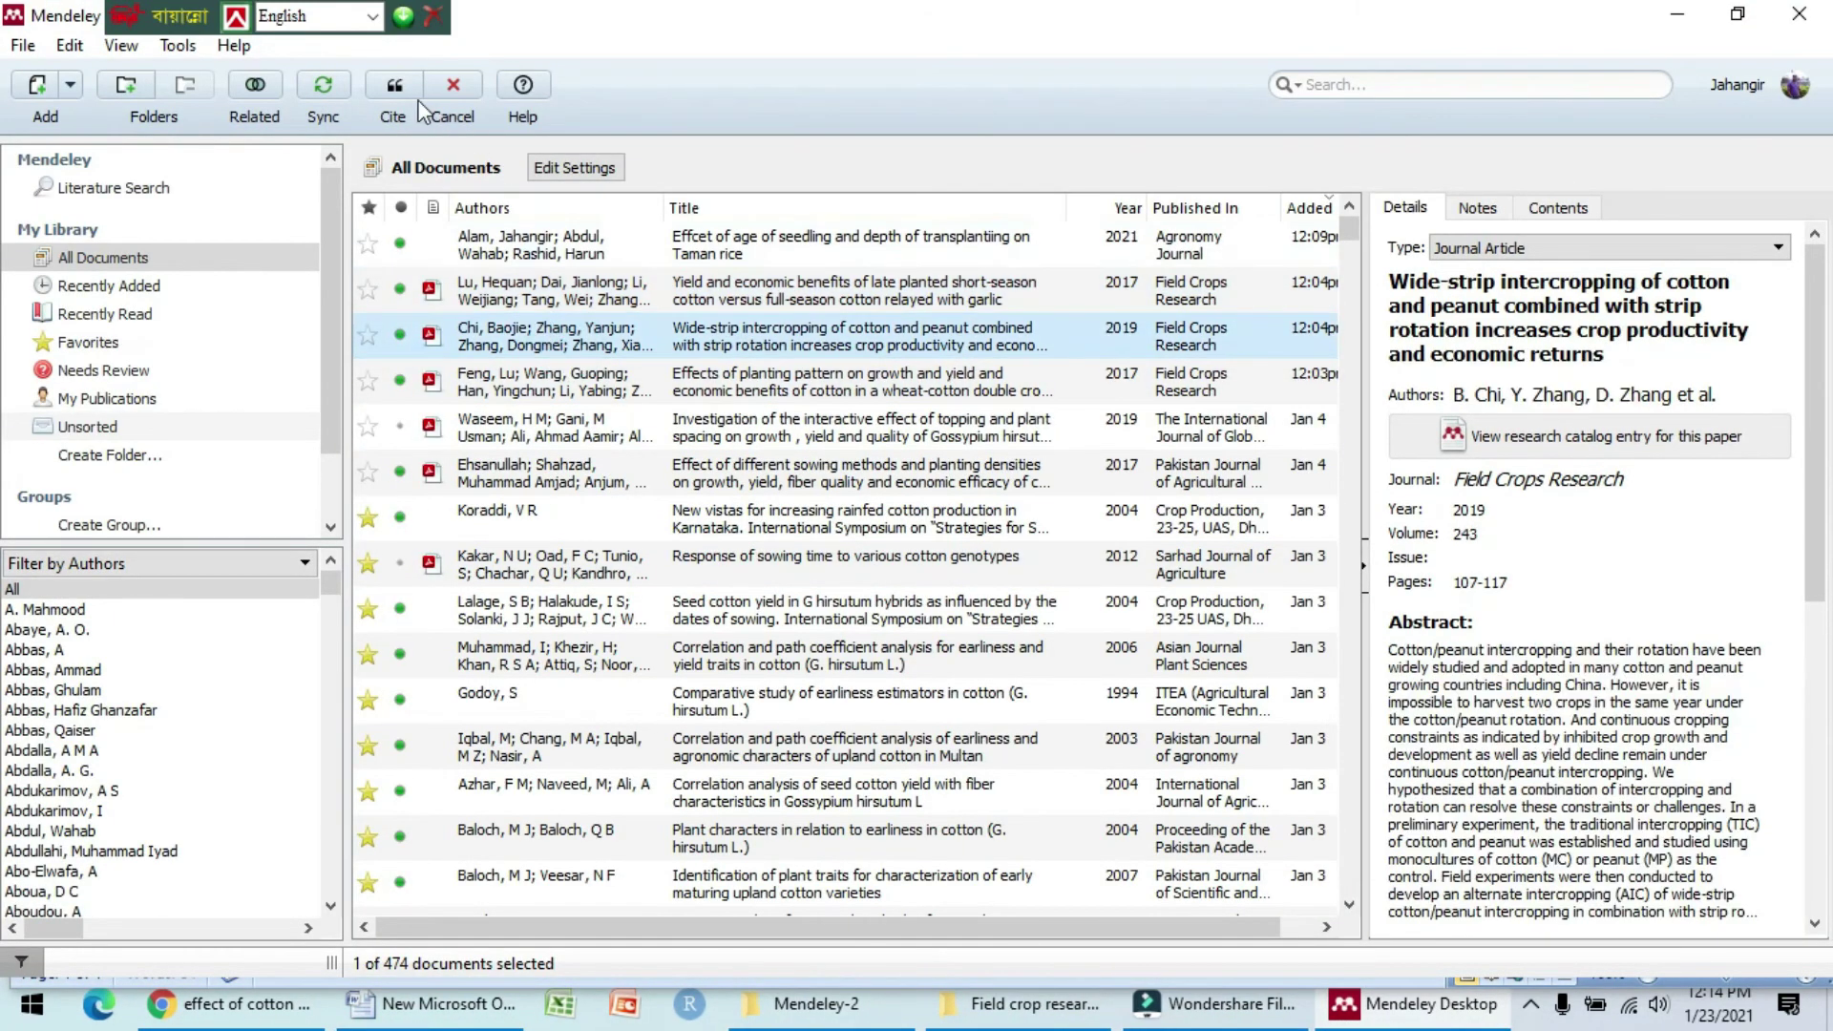
pyautogui.click(397, 88)
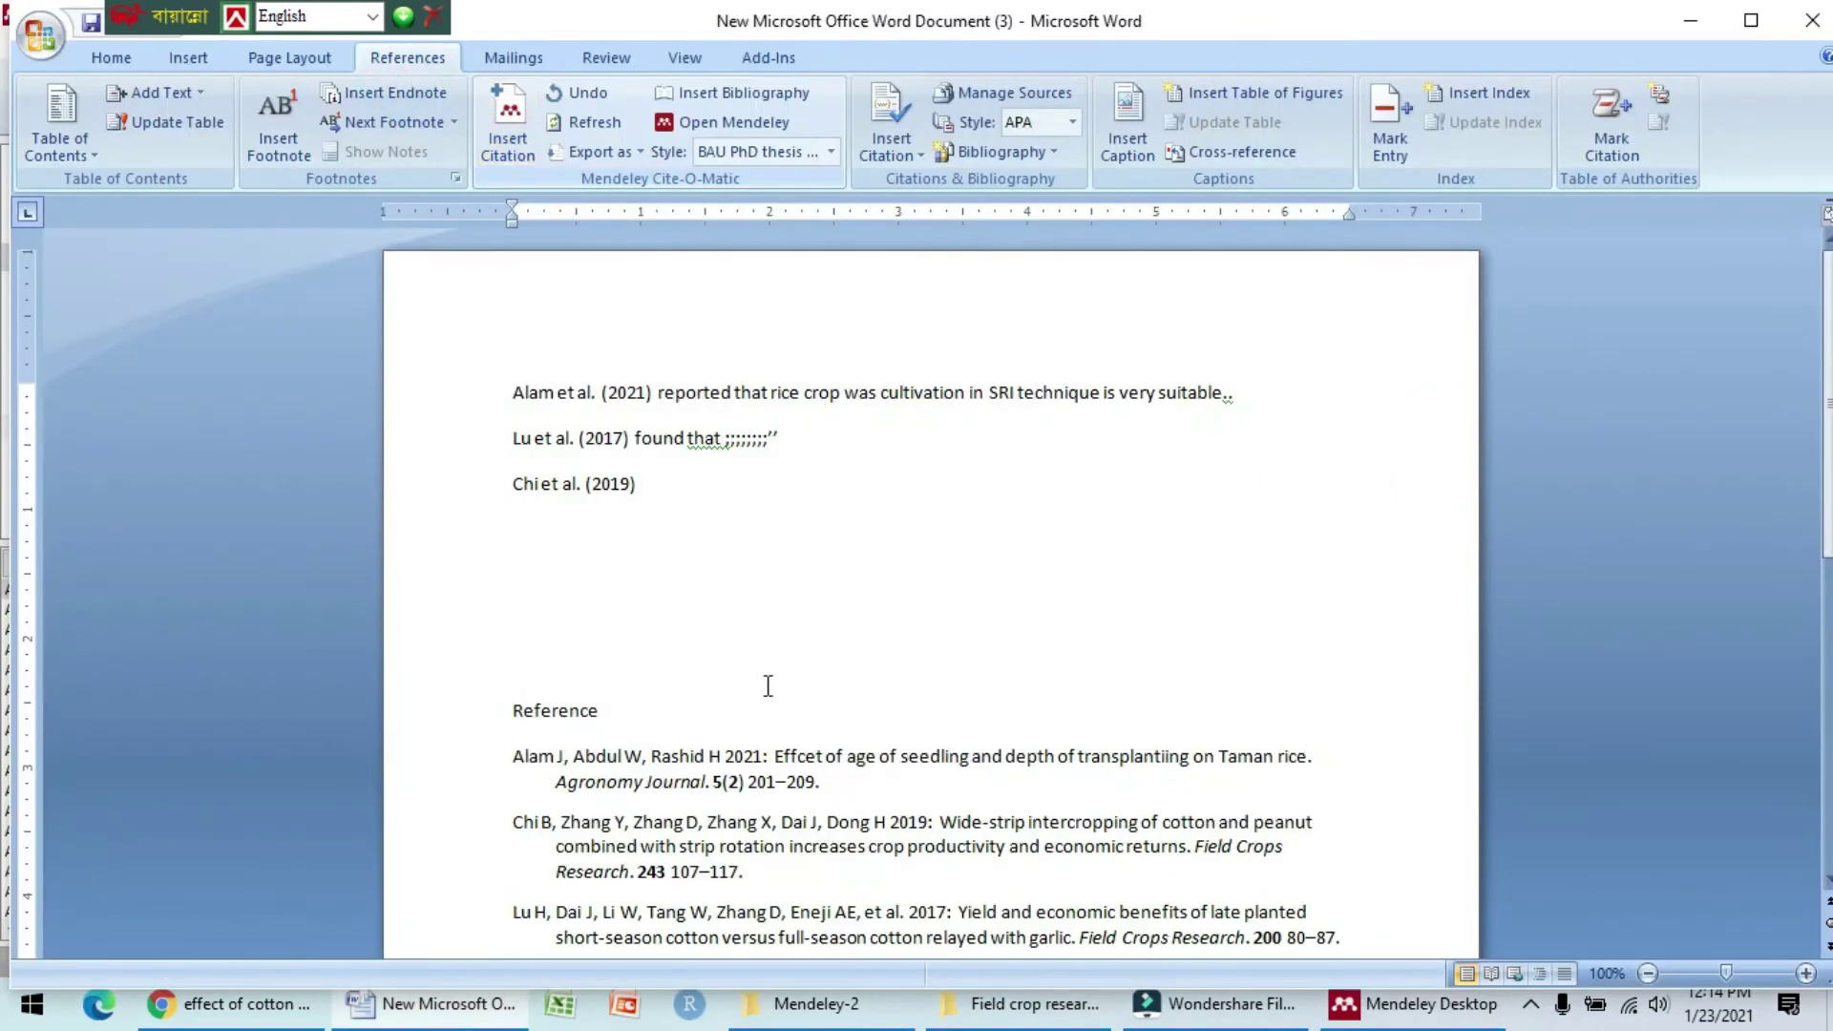
pyautogui.scroll(-3, 679, 506)
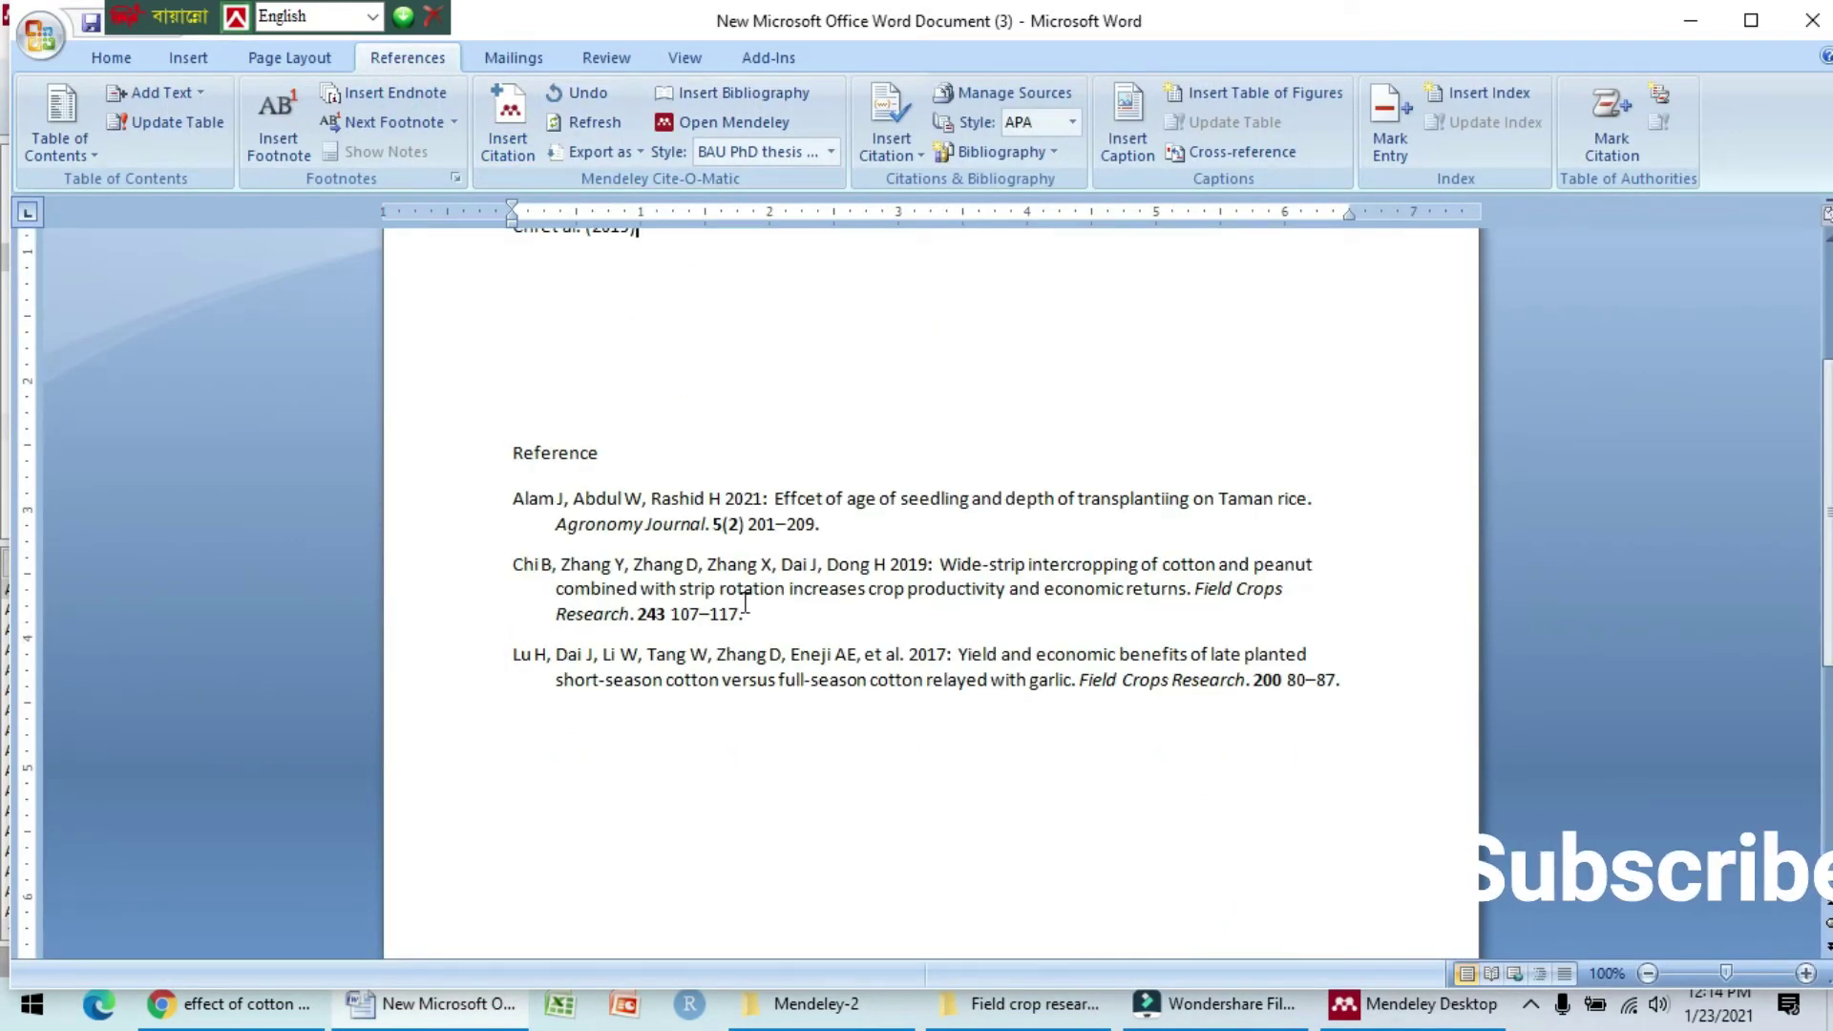
pyautogui.scroll(2, 642, 421)
pyautogui.click(641, 355)
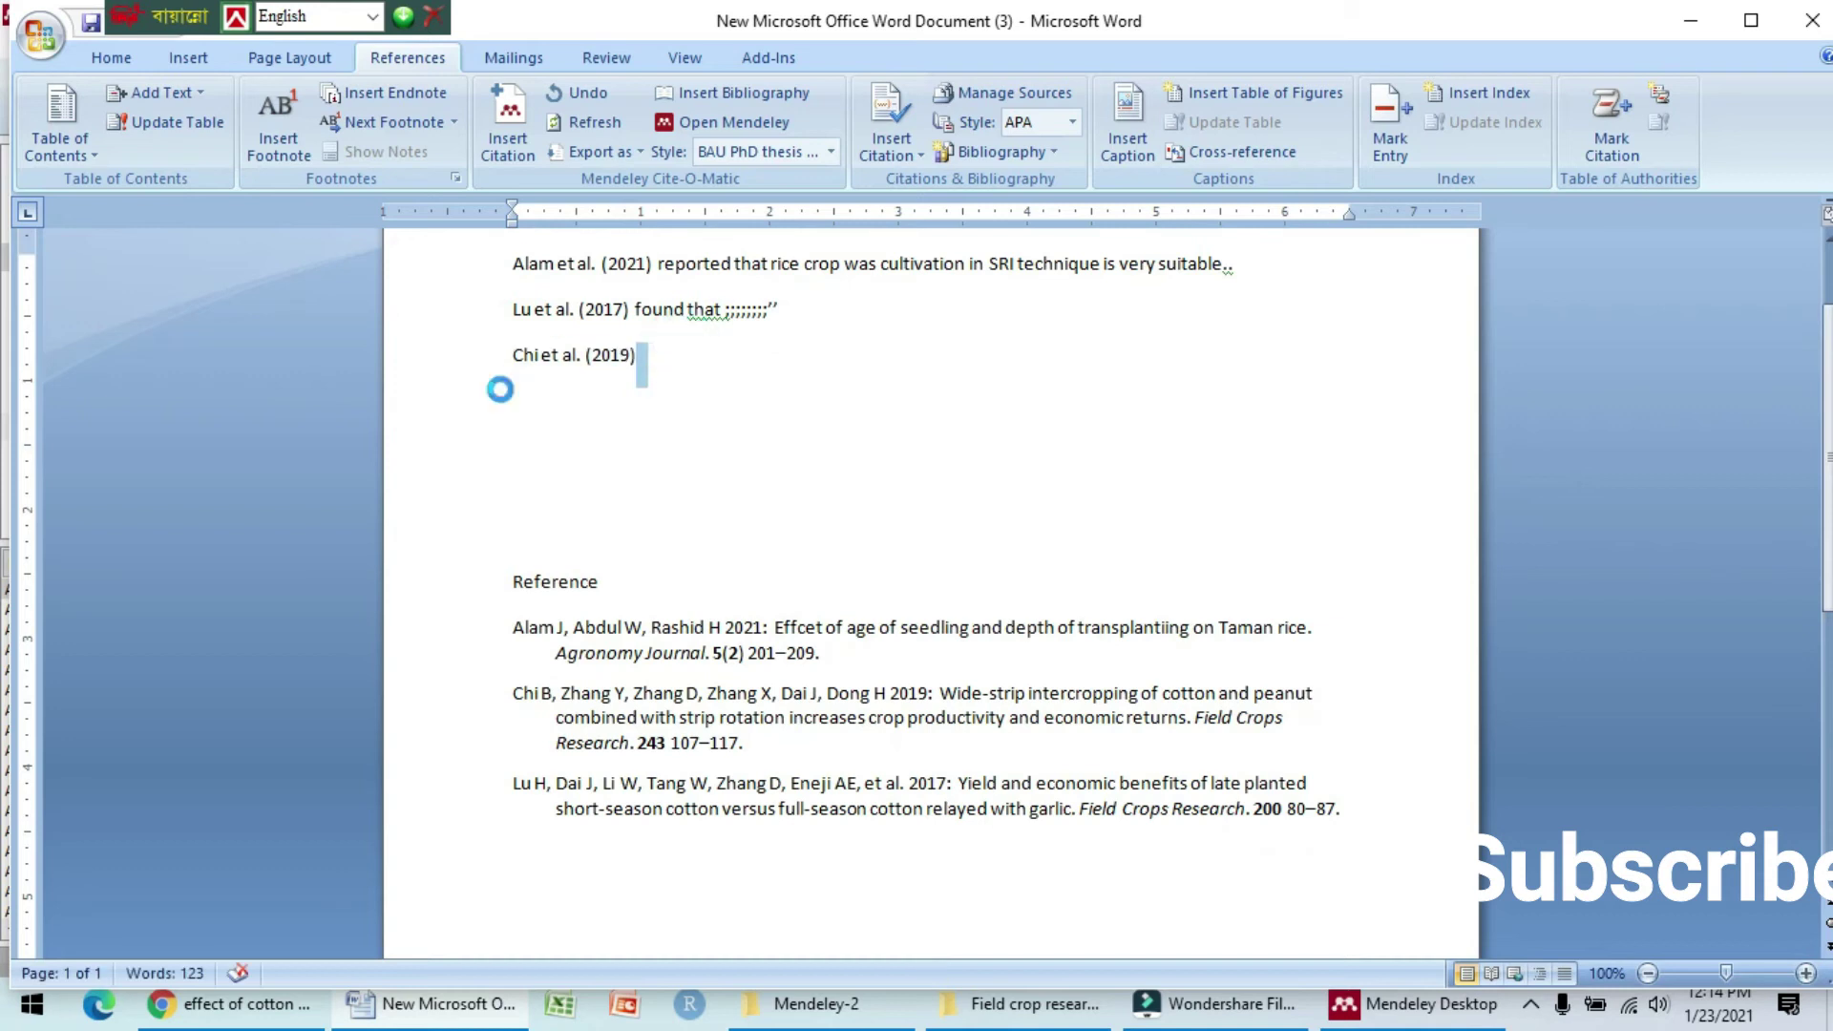
pyautogui.click(656, 350)
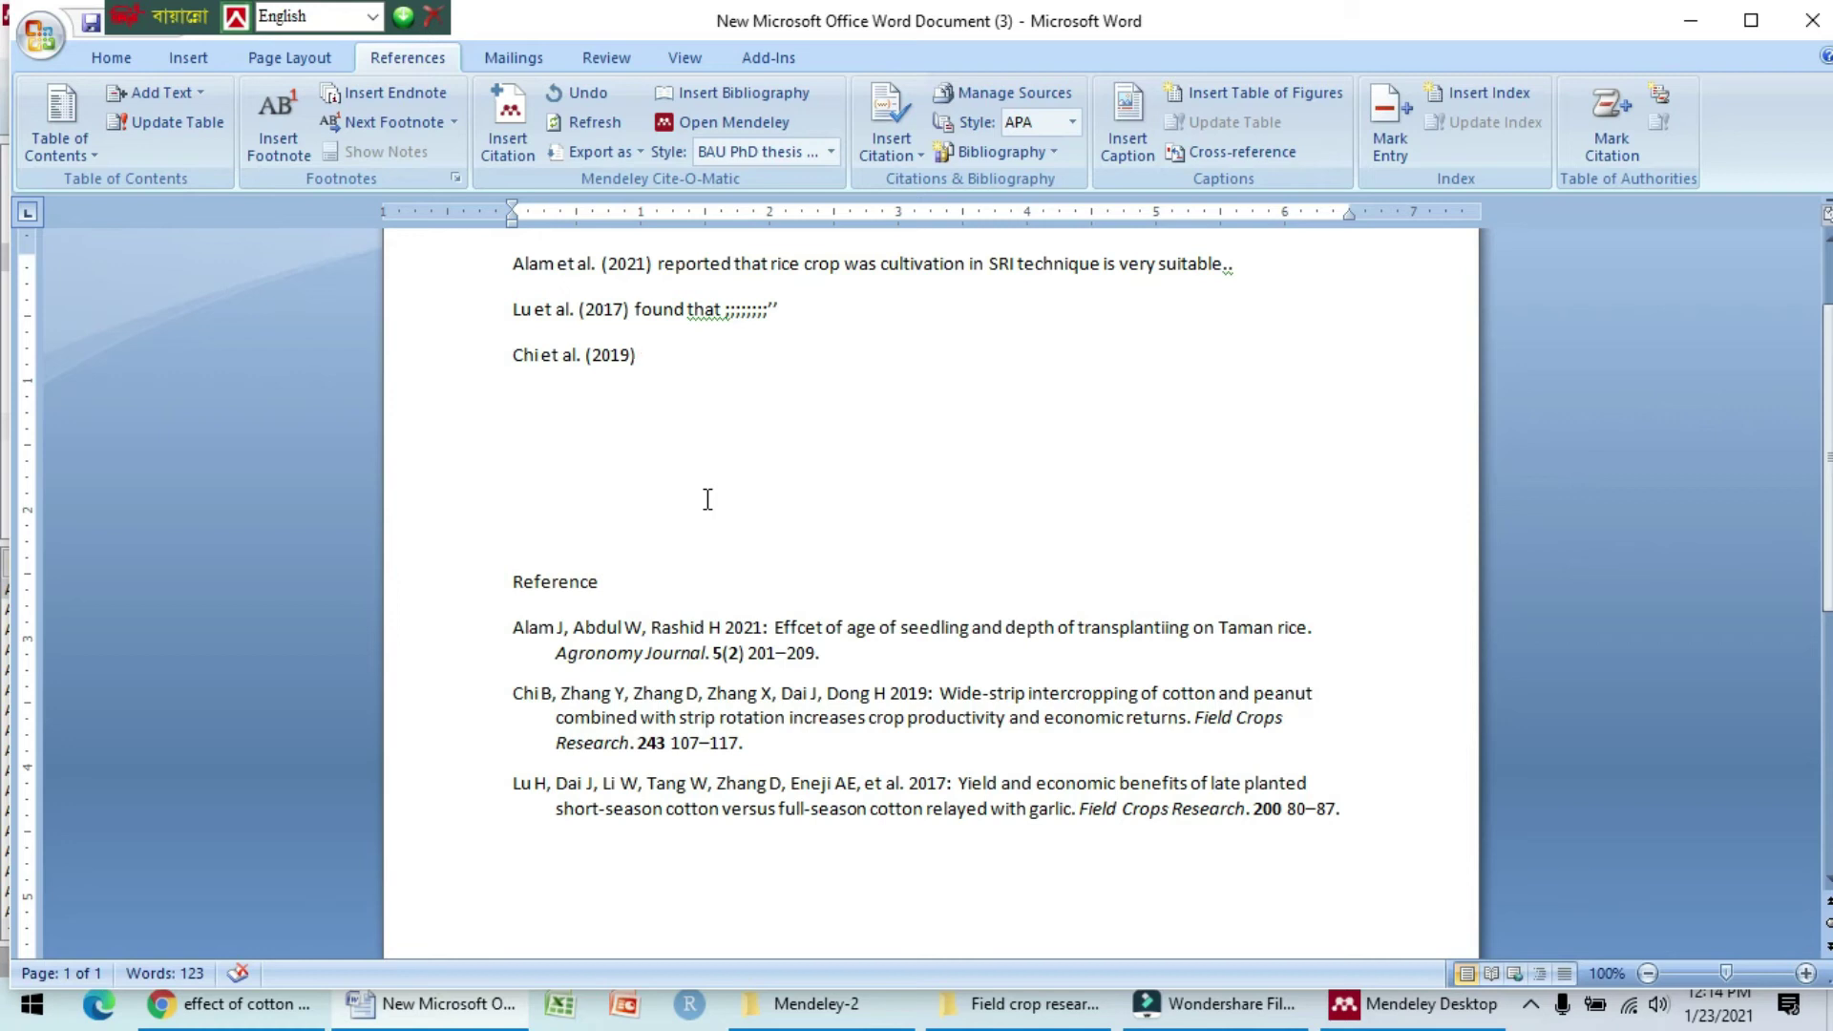
pyautogui.tripleClick(664, 354)
pyautogui.click(849, 450)
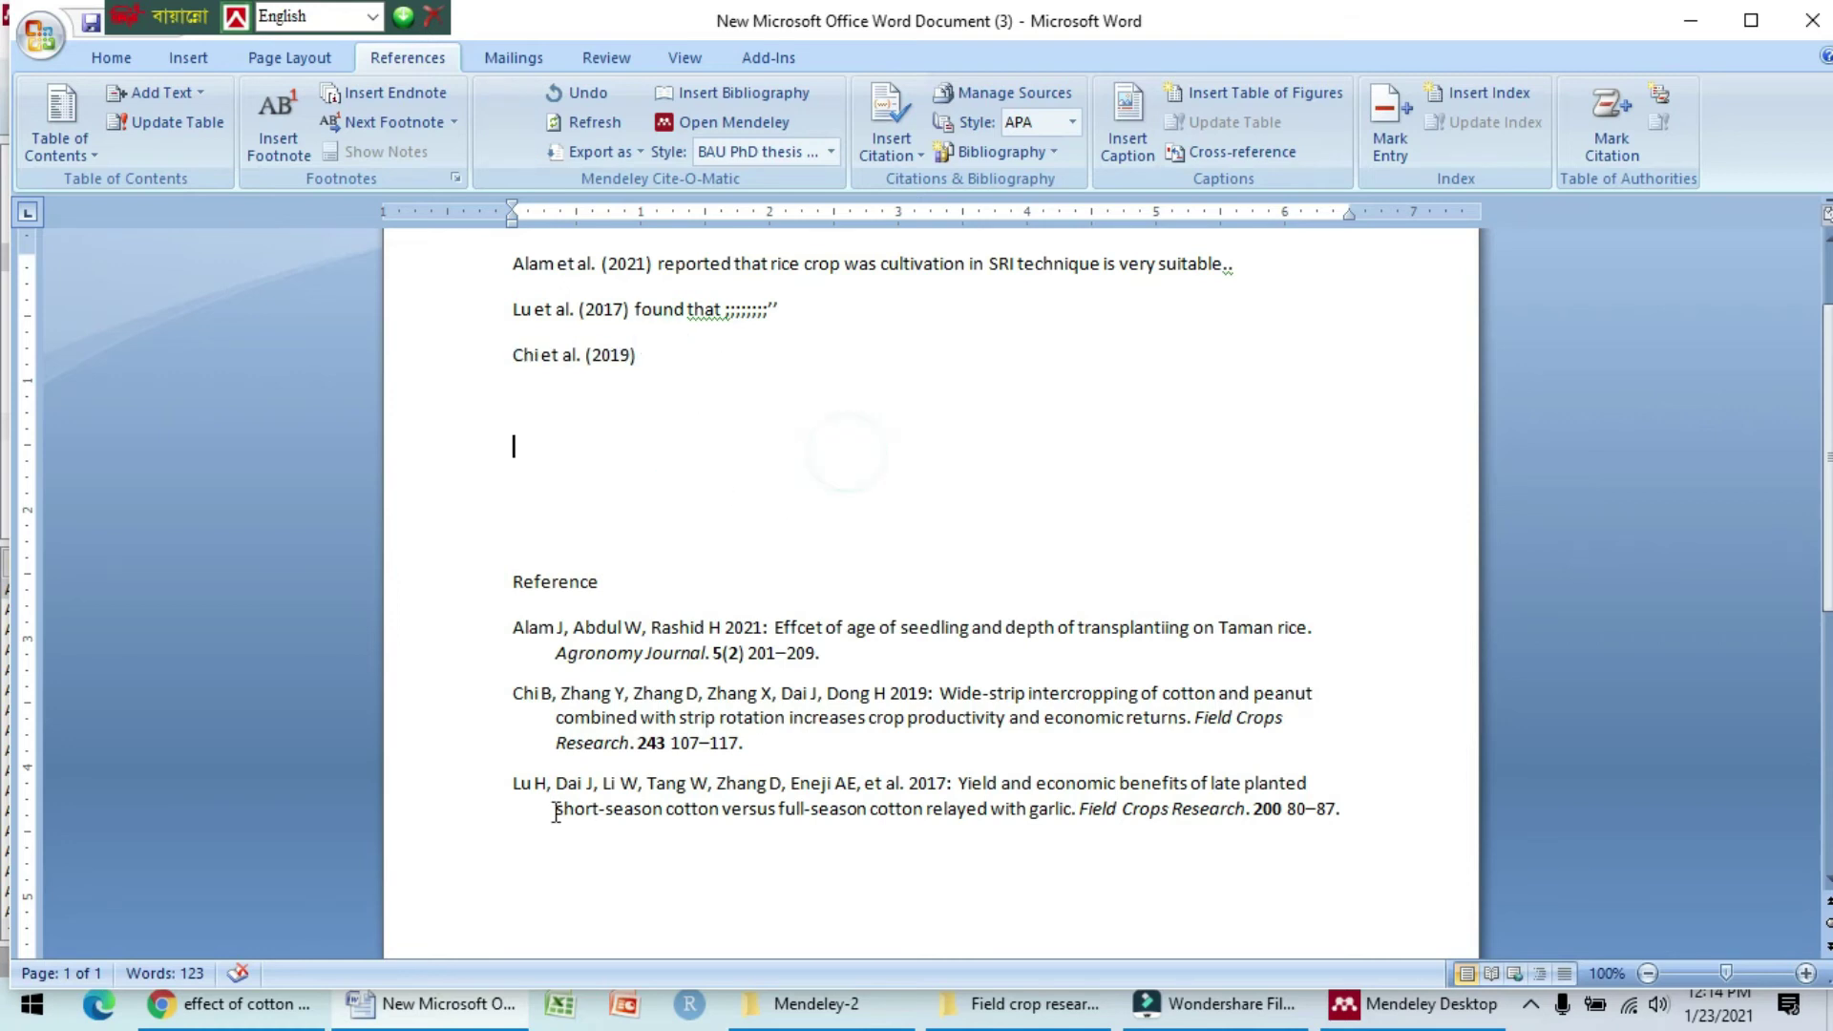
# Step: Try deleting the 2017 Field Crops Research entry directly from the reference list, and refresh the Mendeley citations
pyautogui.moveTo(513, 785); pyautogui.dragTo(1395, 814)
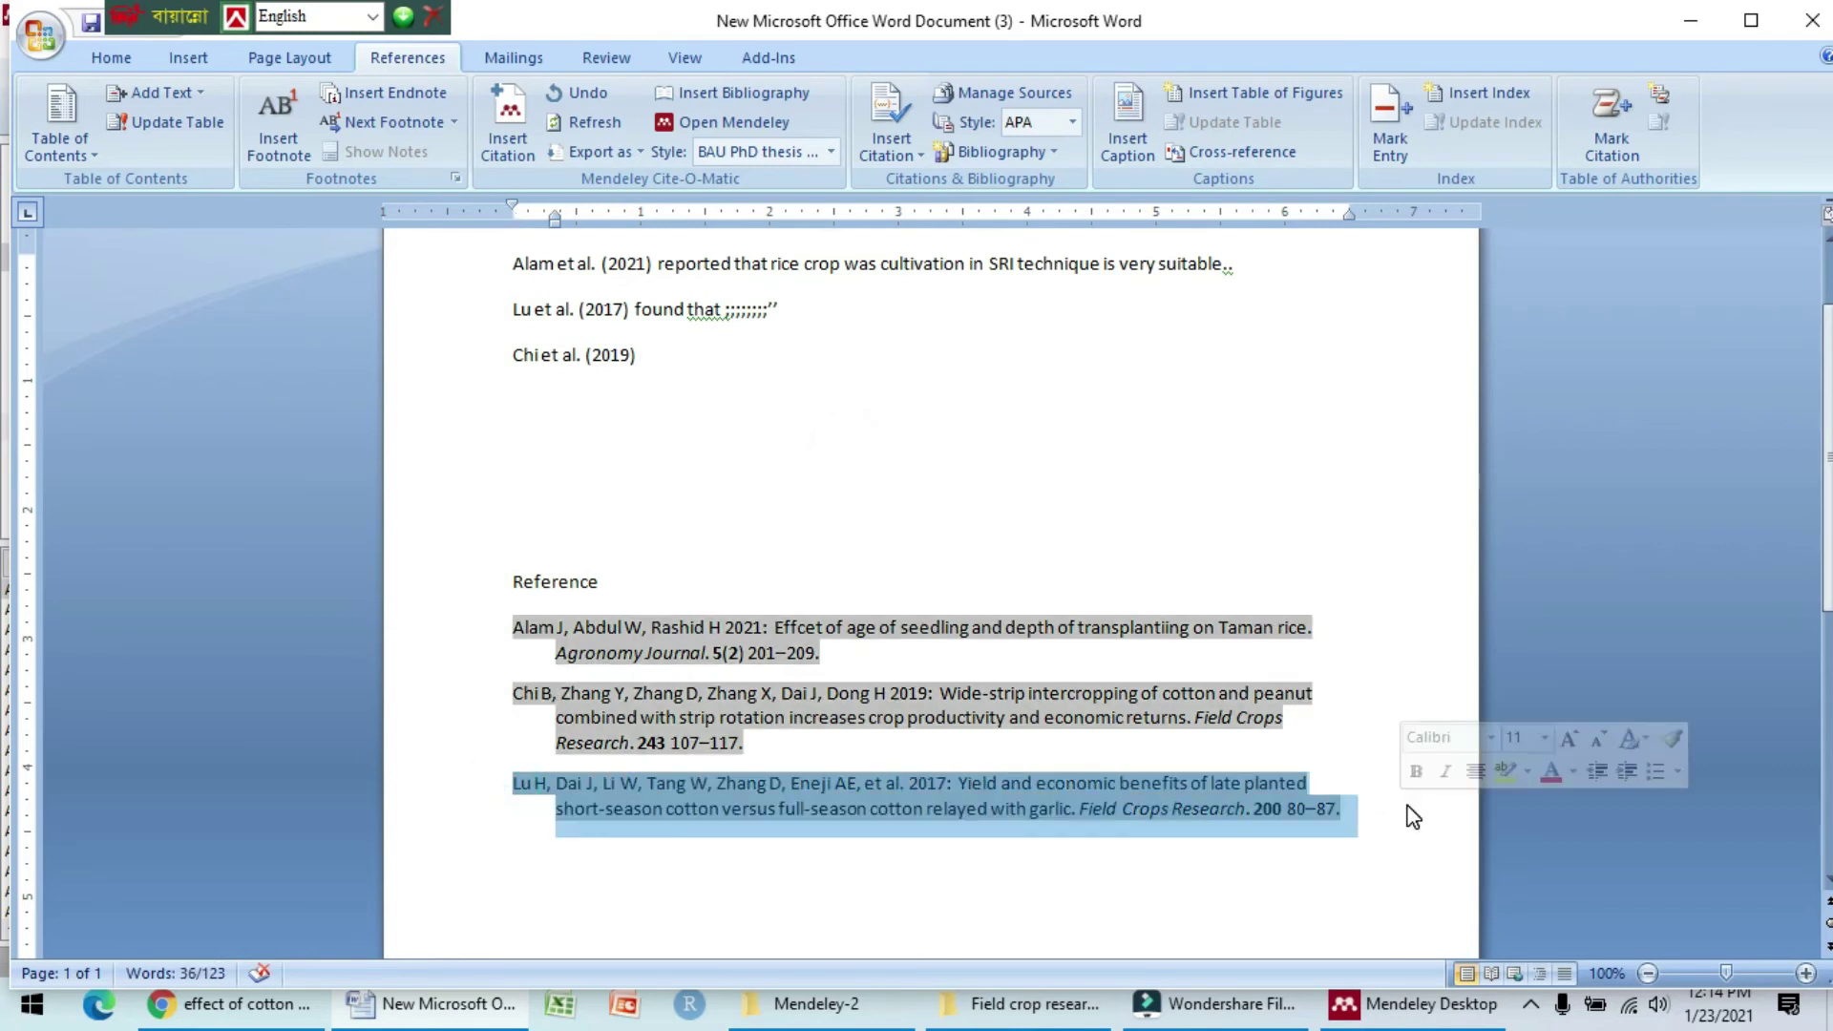
pyautogui.press('Delete')
pyautogui.click(761, 392)
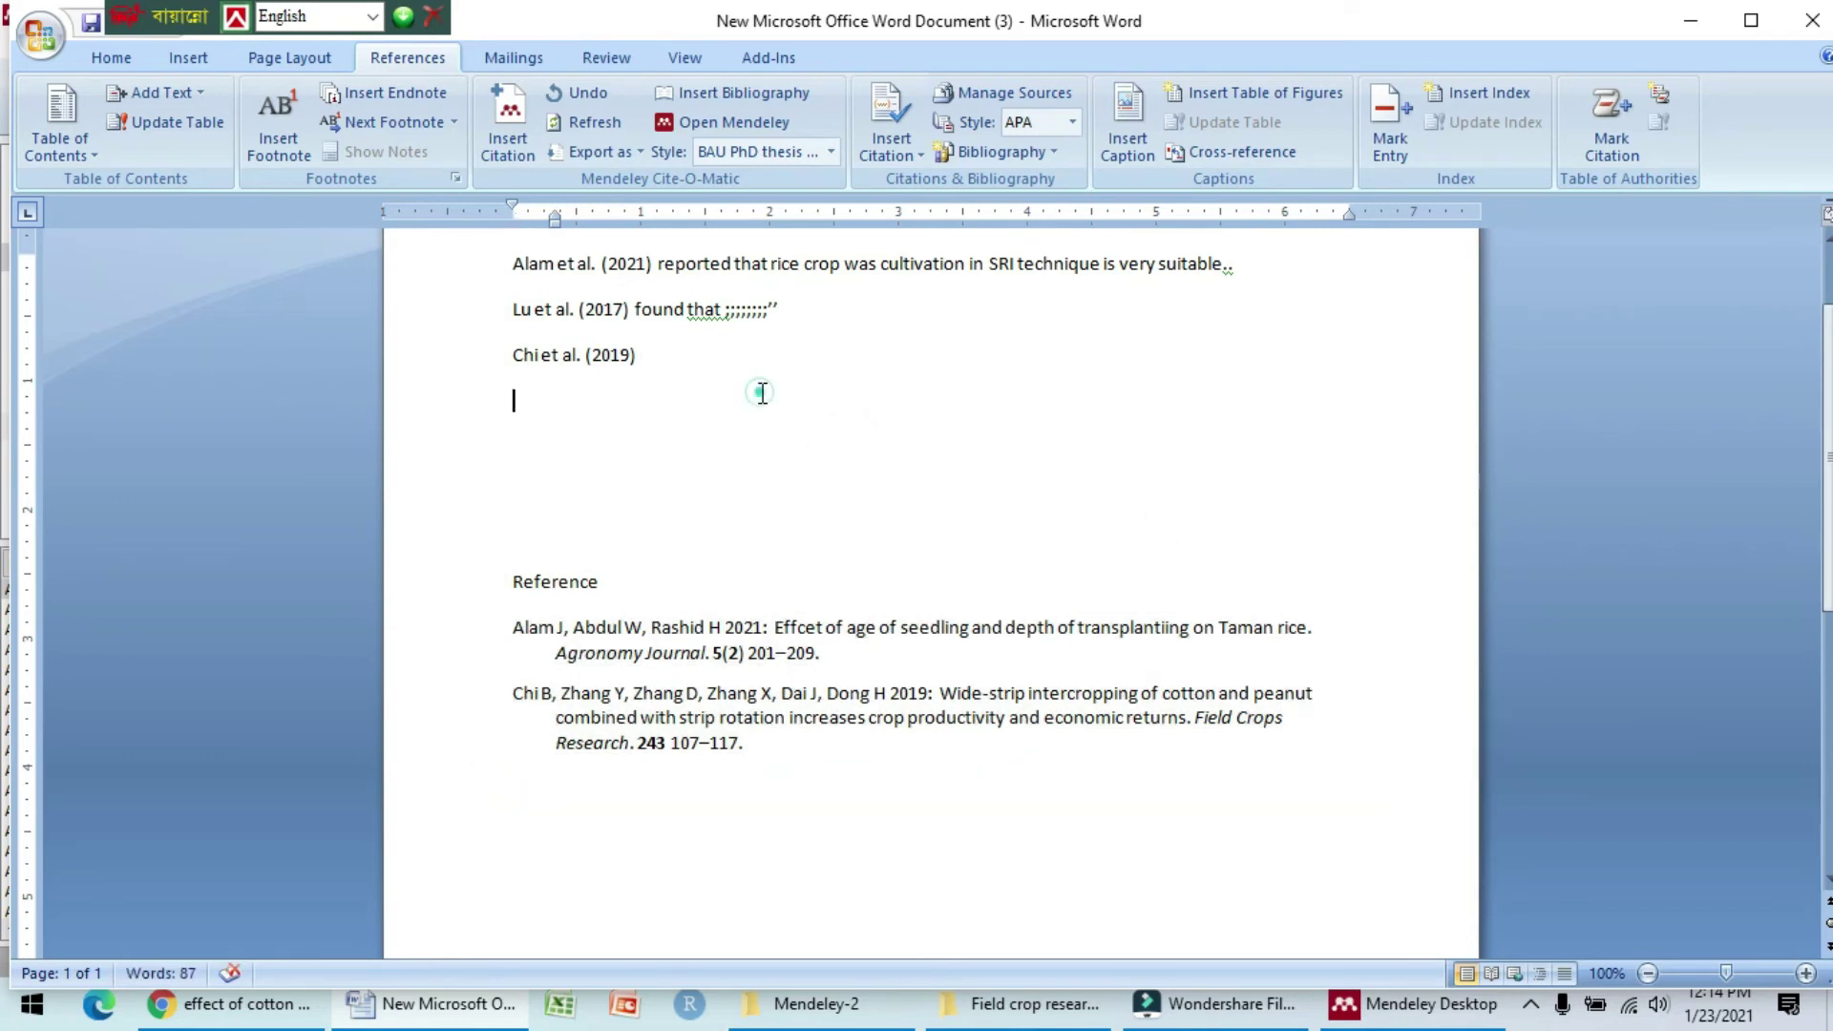
pyautogui.click(587, 122)
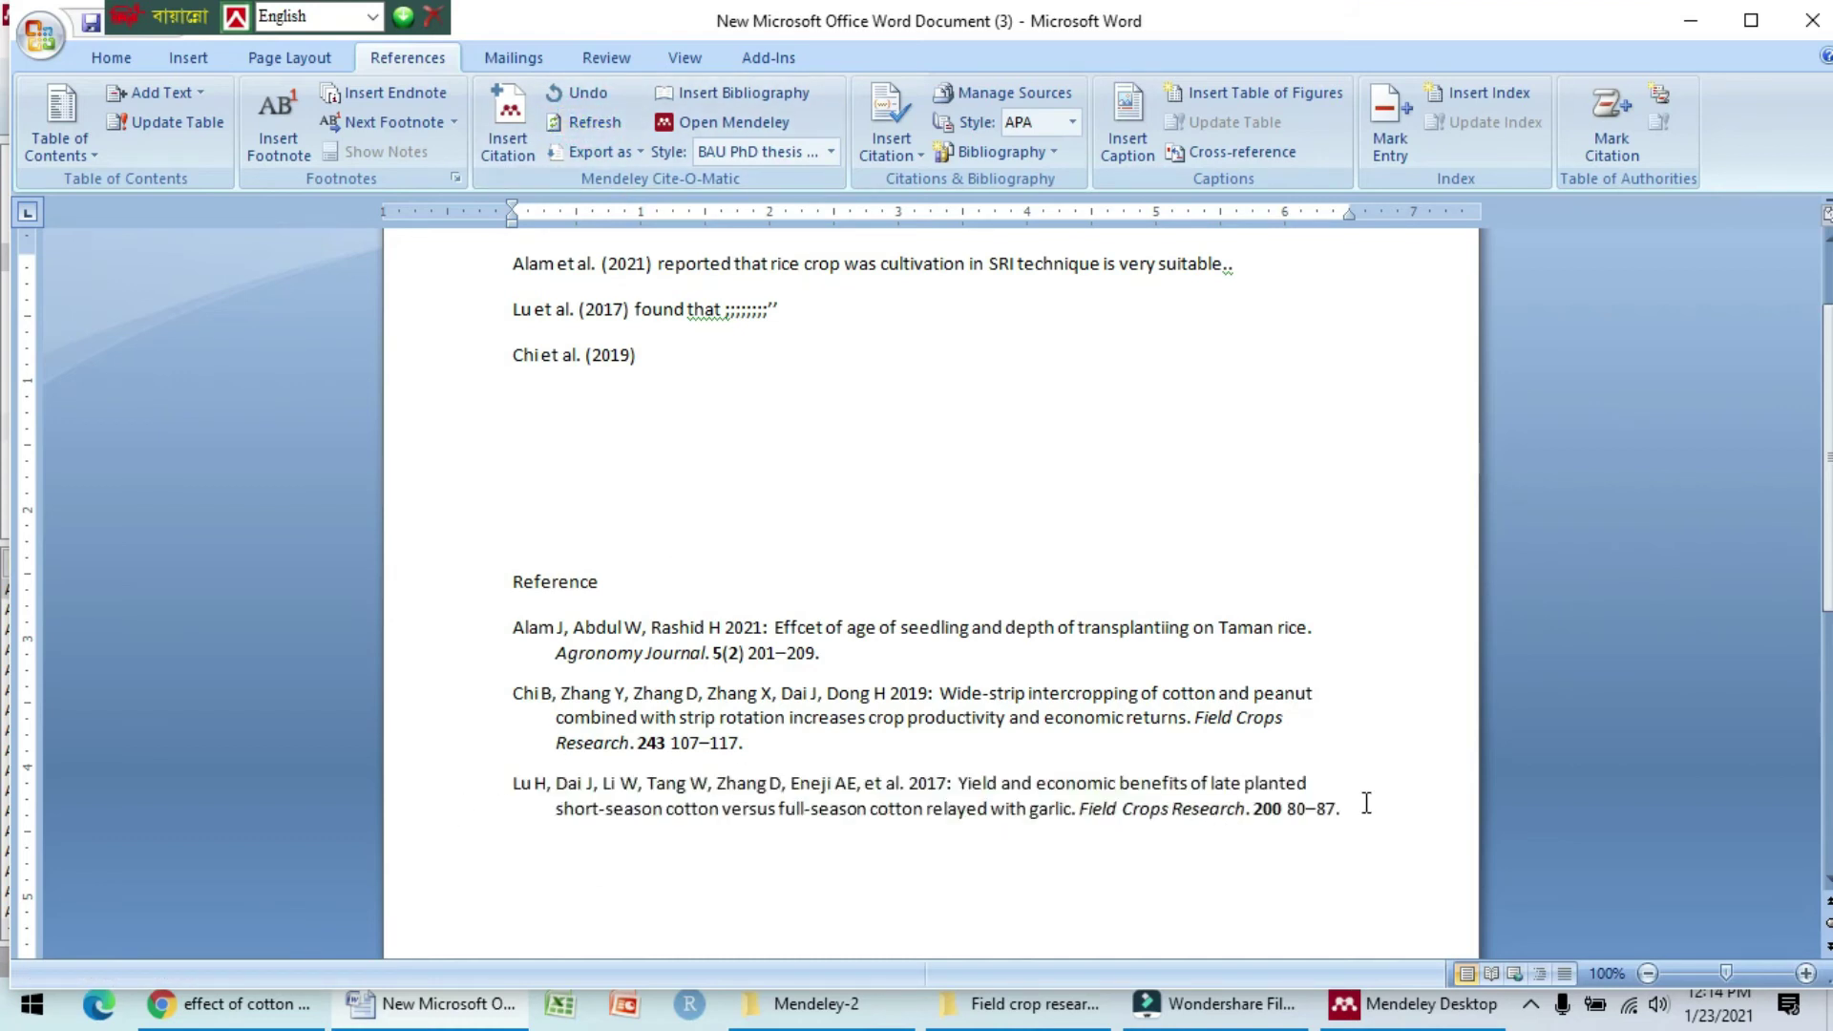
# Step: Delete the 2019 in-text citation from the body and refresh the Mendeley citations and bibliography
pyautogui.tripleClick(657, 355)
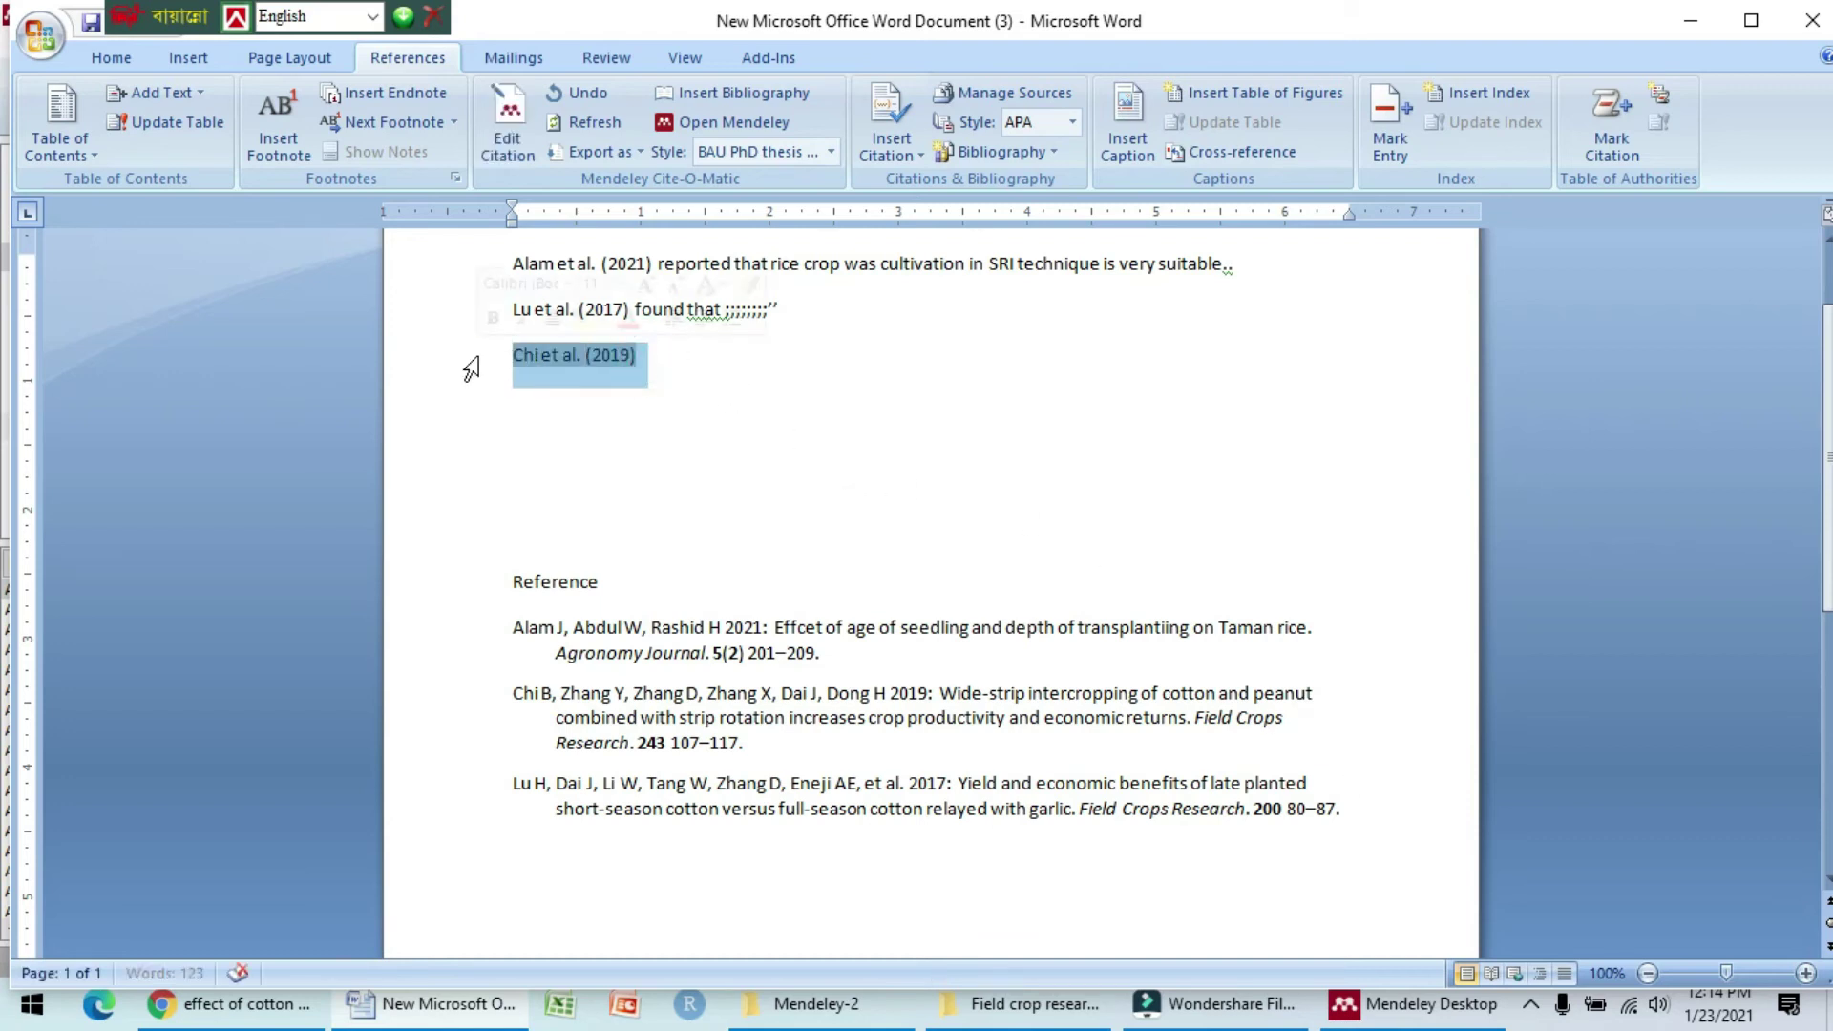
pyautogui.press('Delete')
pyautogui.click(581, 123)
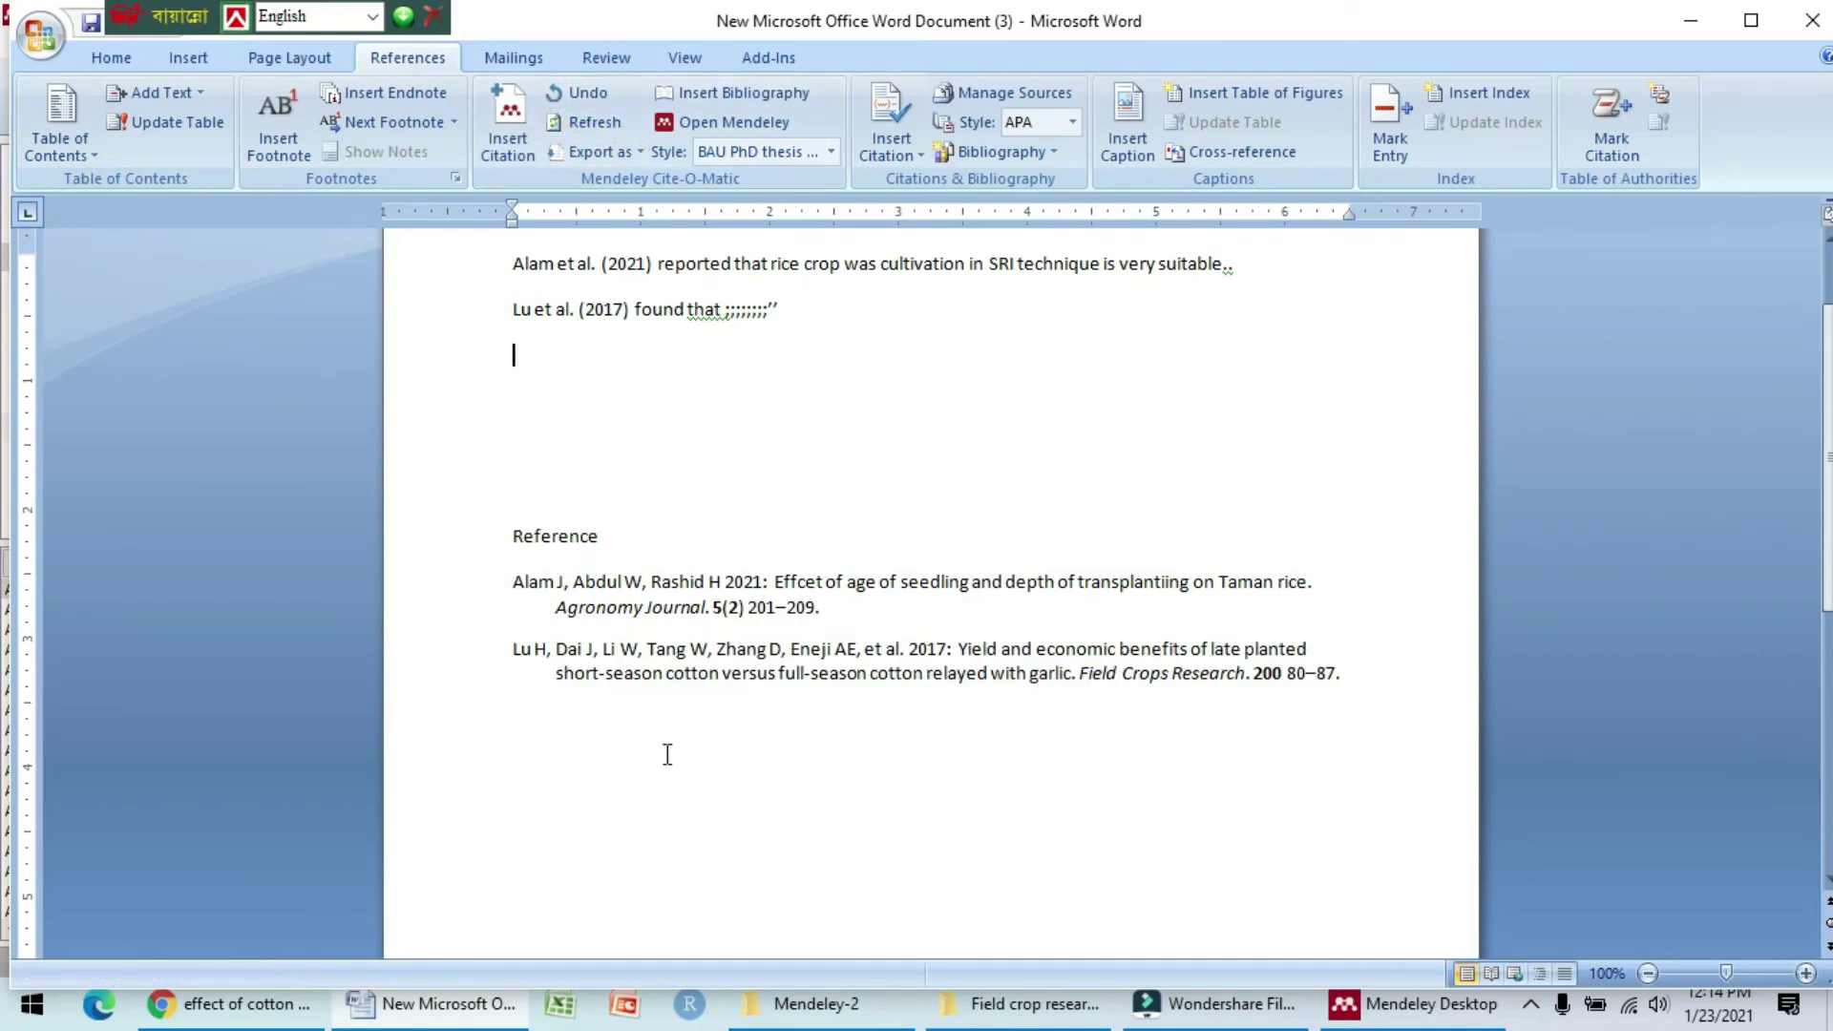
# Step: Refresh the Mendeley citations and cite the 2019 wide-strip intercropping paper again on the line below the 2017 citation
pyautogui.scroll(2, 685, 680)
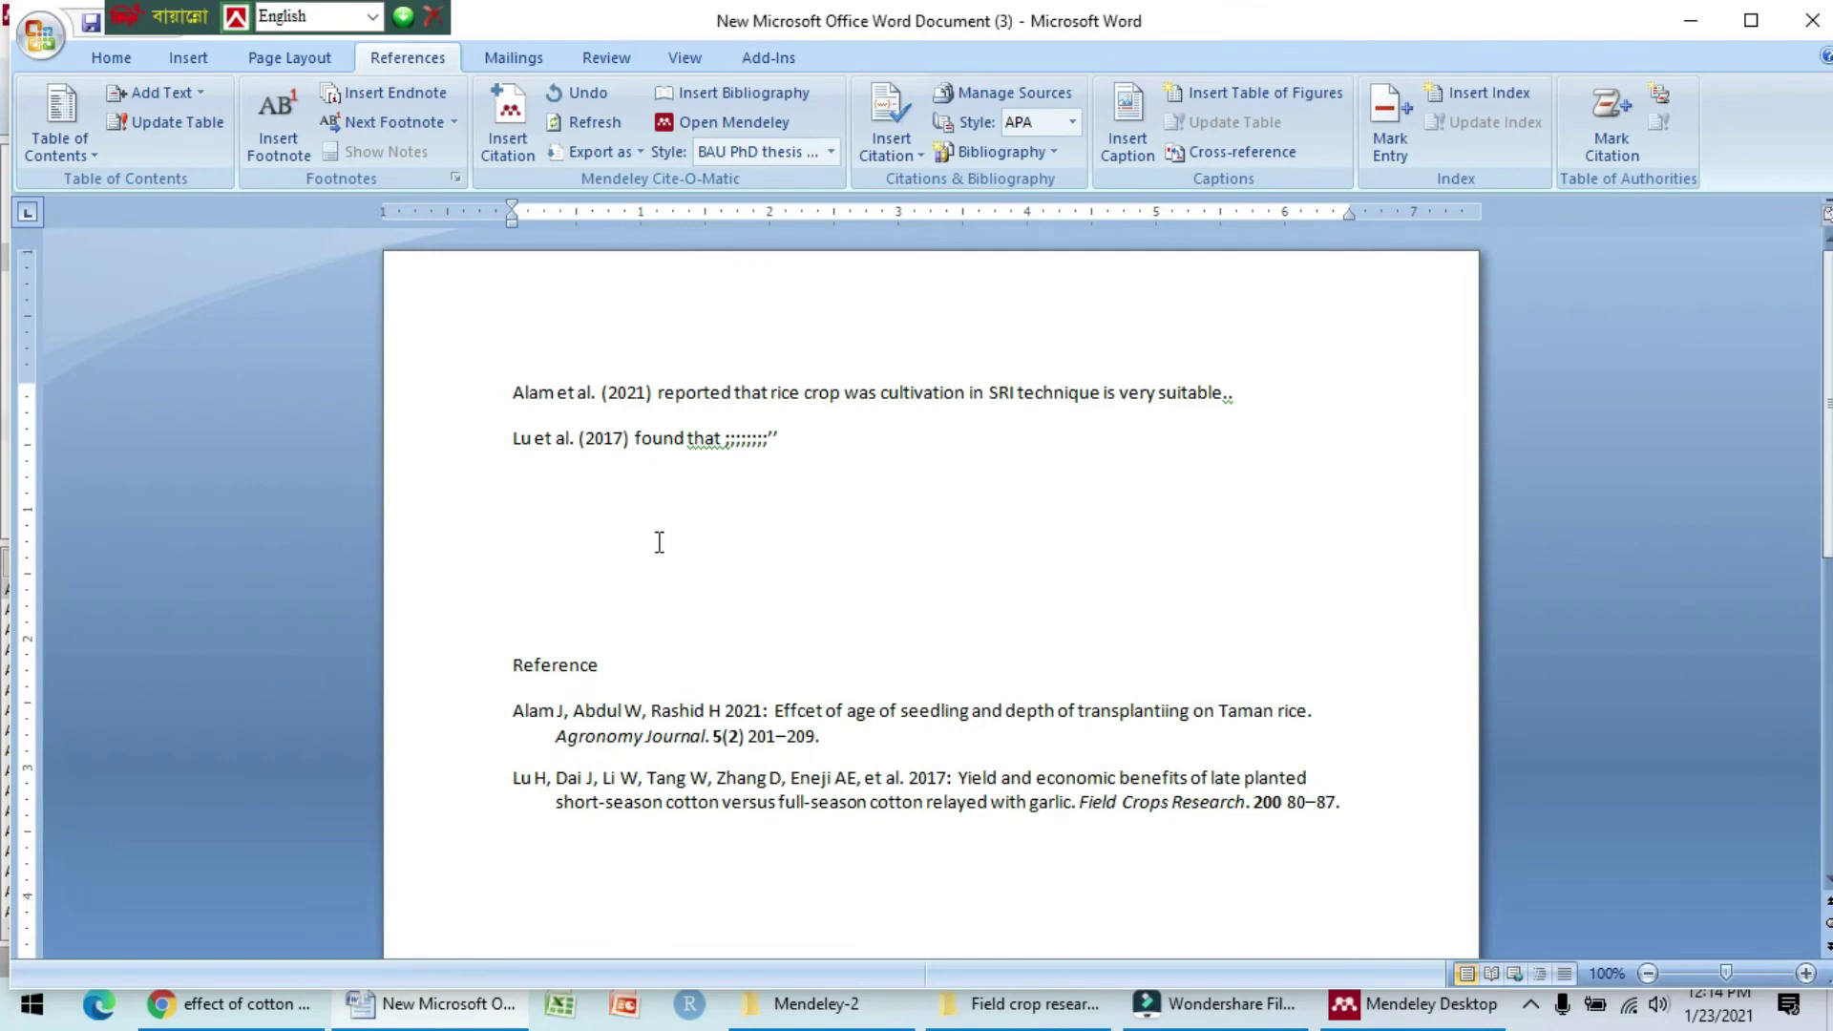
pyautogui.click(594, 120)
pyautogui.click(506, 121)
pyautogui.click(745, 573)
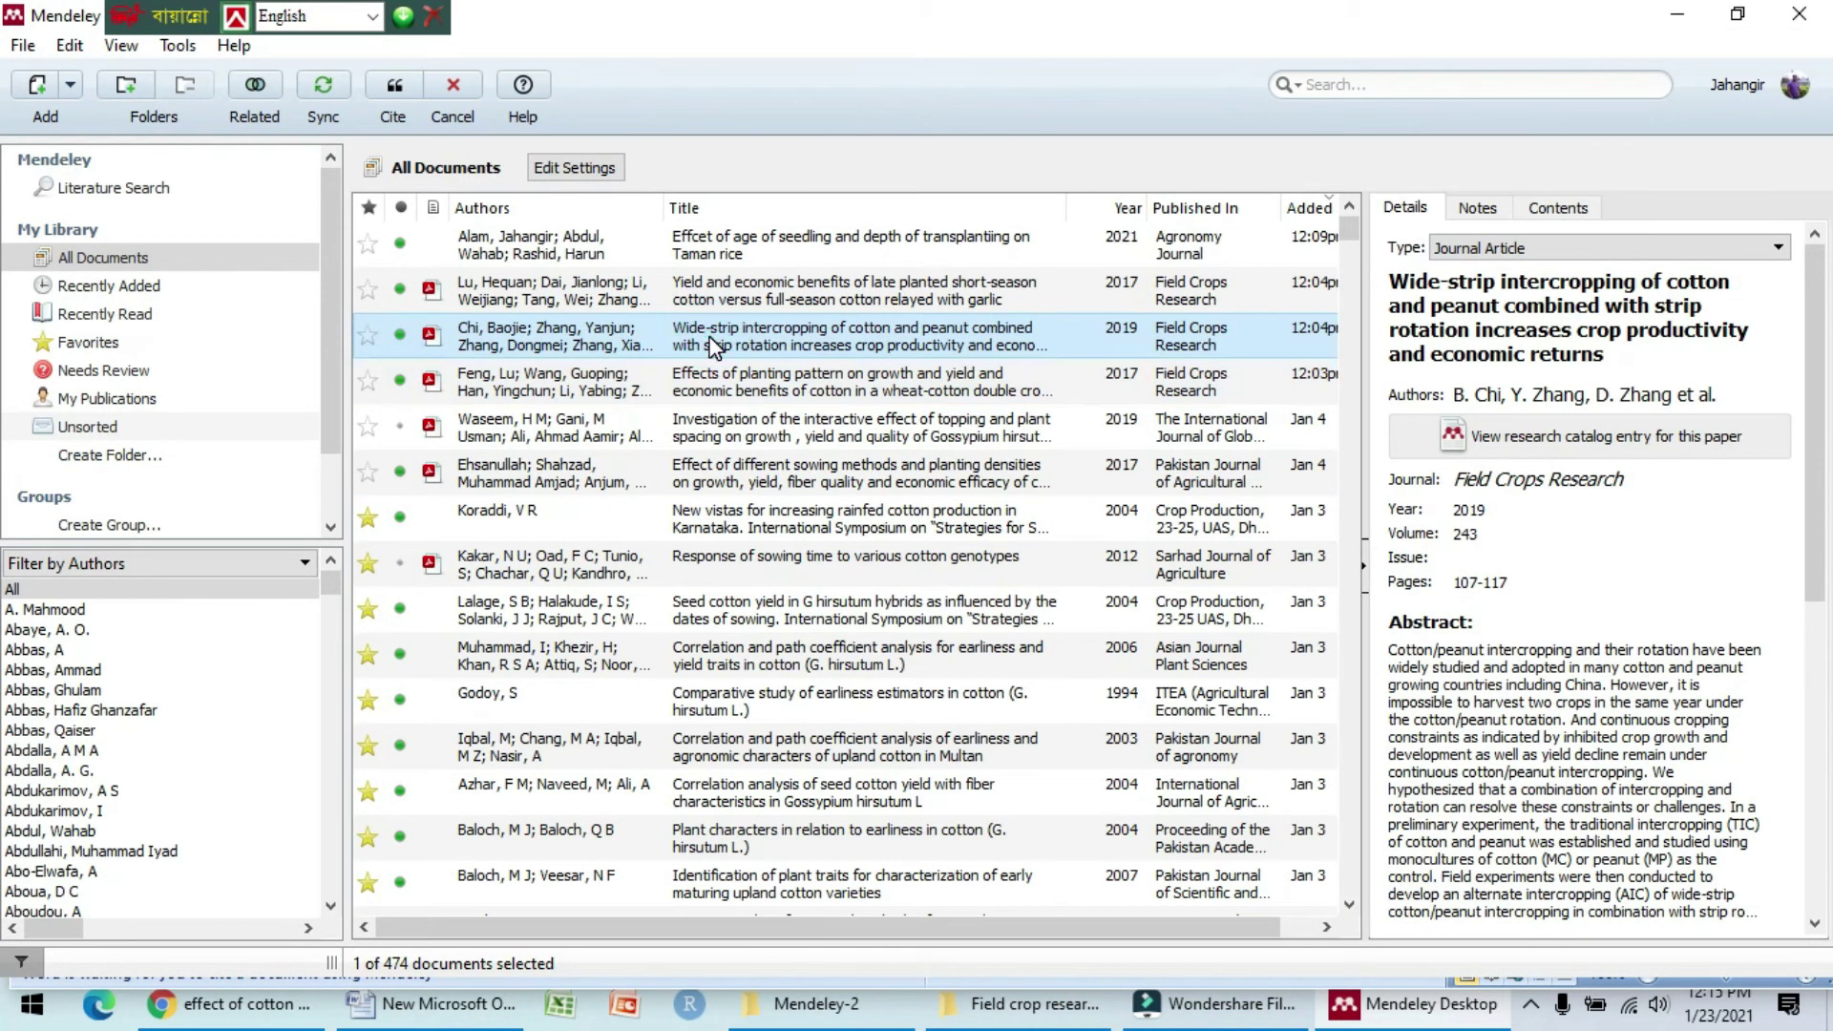
pyautogui.click(393, 88)
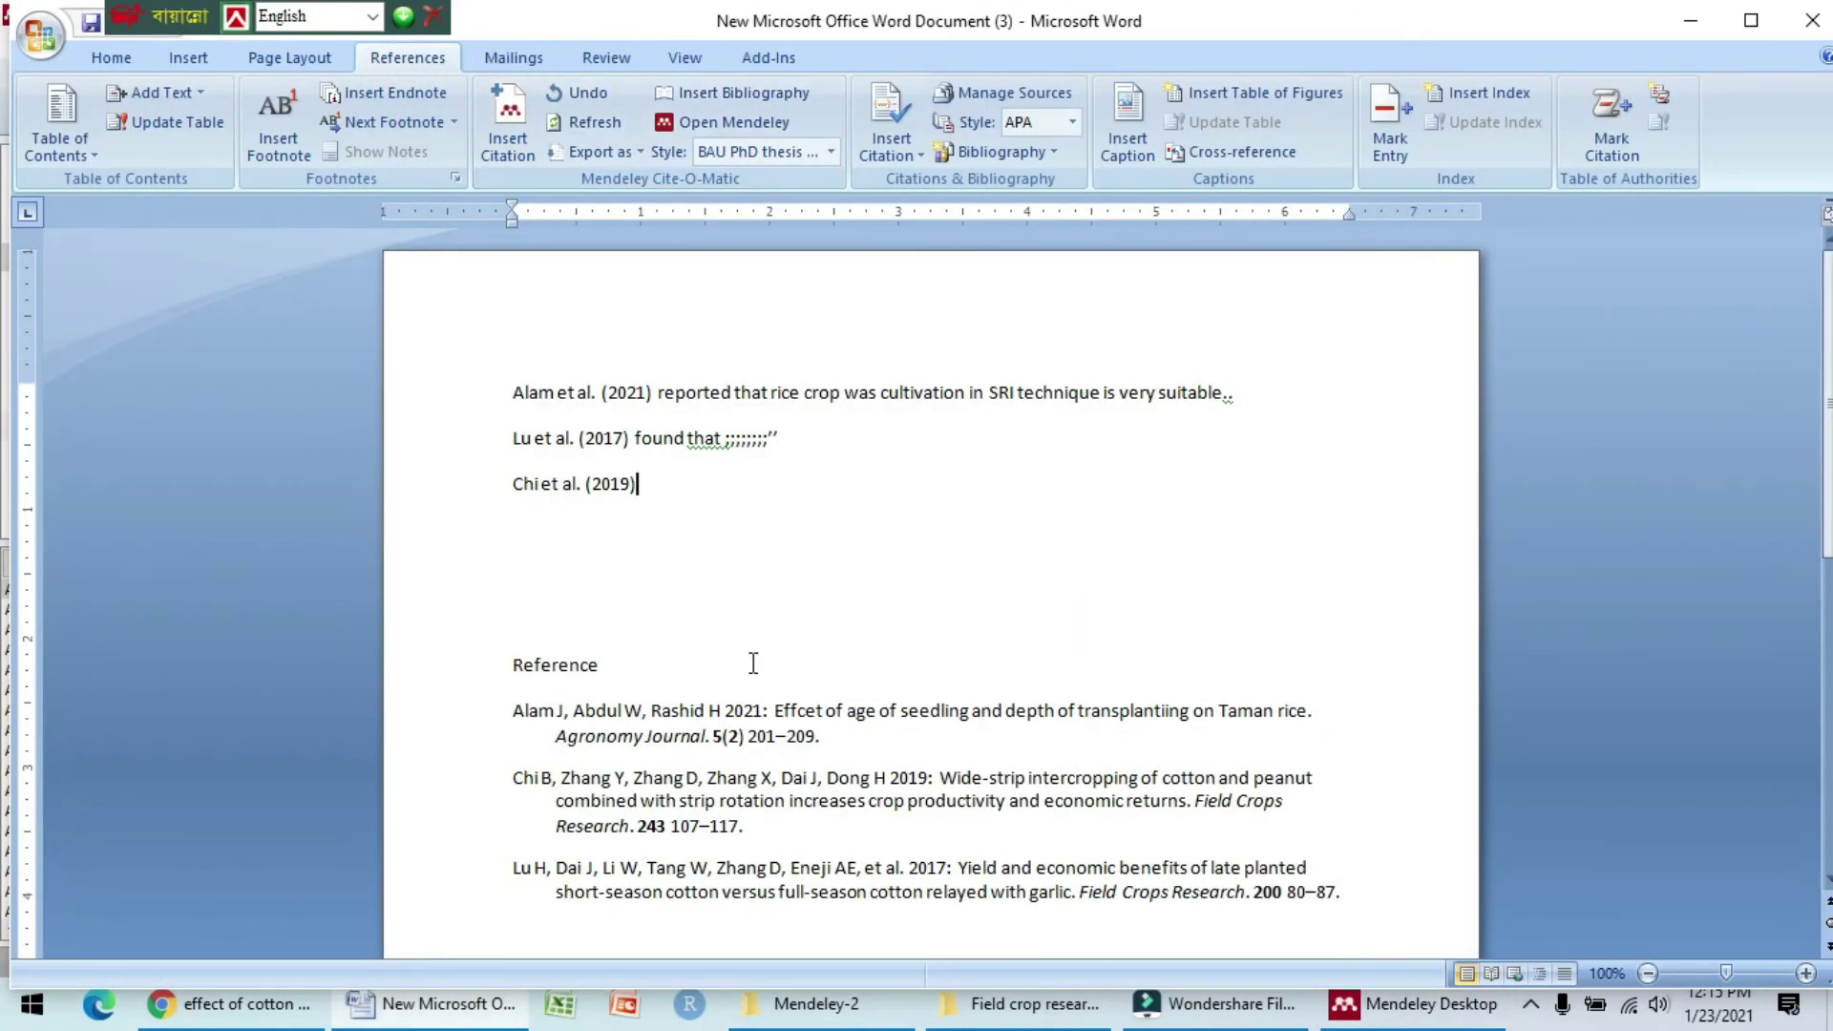
pyautogui.scroll(-3, 728, 548)
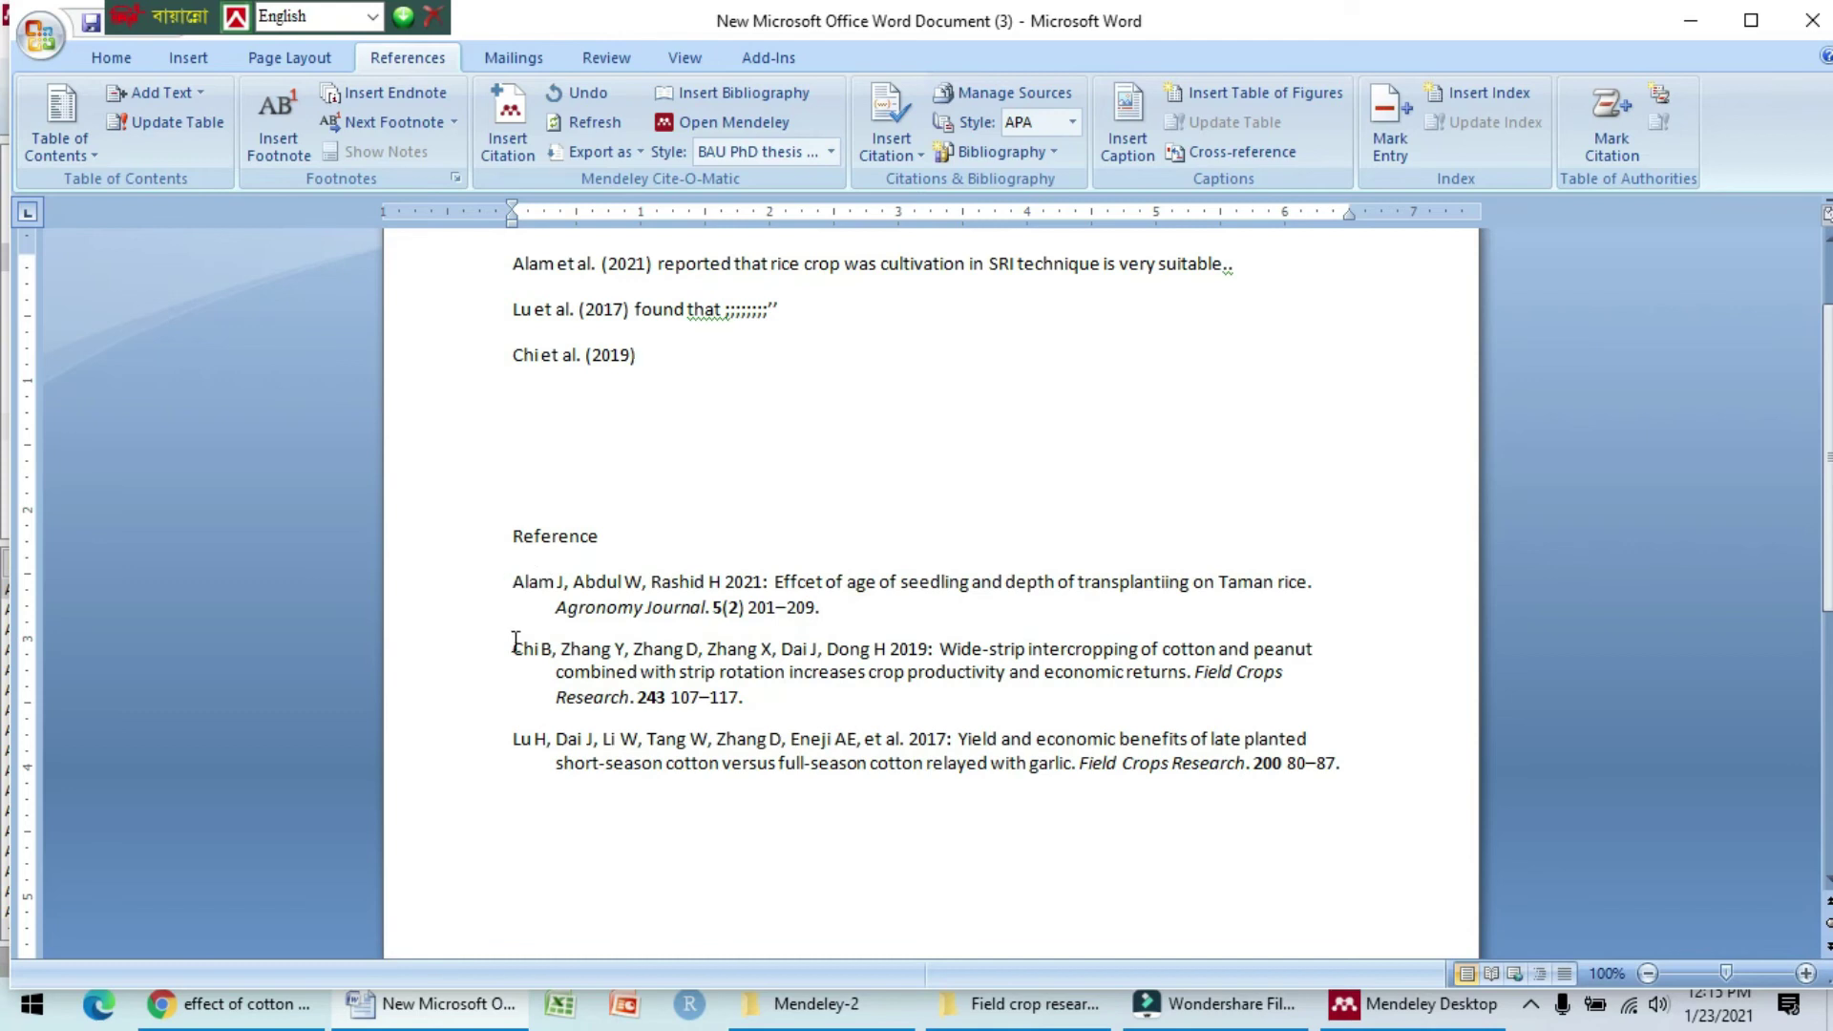
pyautogui.scroll(3, 671, 528)
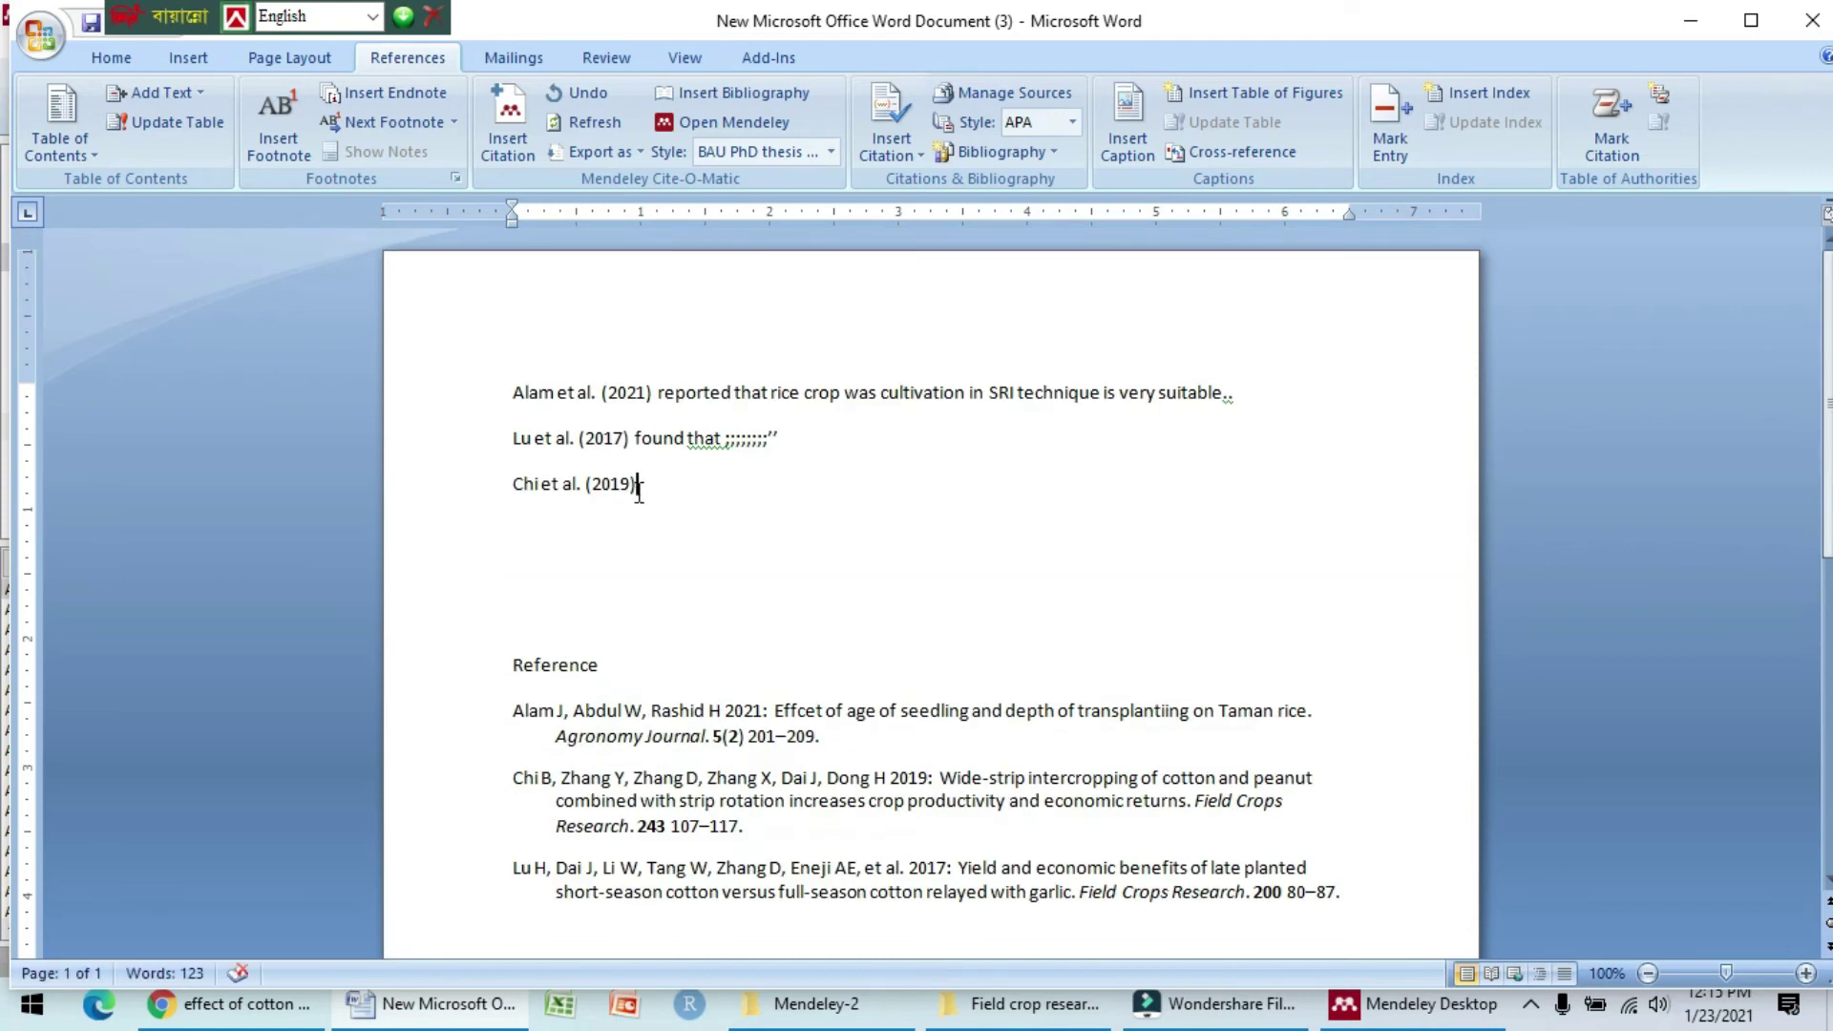
# Step: Copy the three cited lines of body text, and create and open a new Word document on the desktop
pyautogui.moveTo(641, 485); pyautogui.dragTo(496, 384)
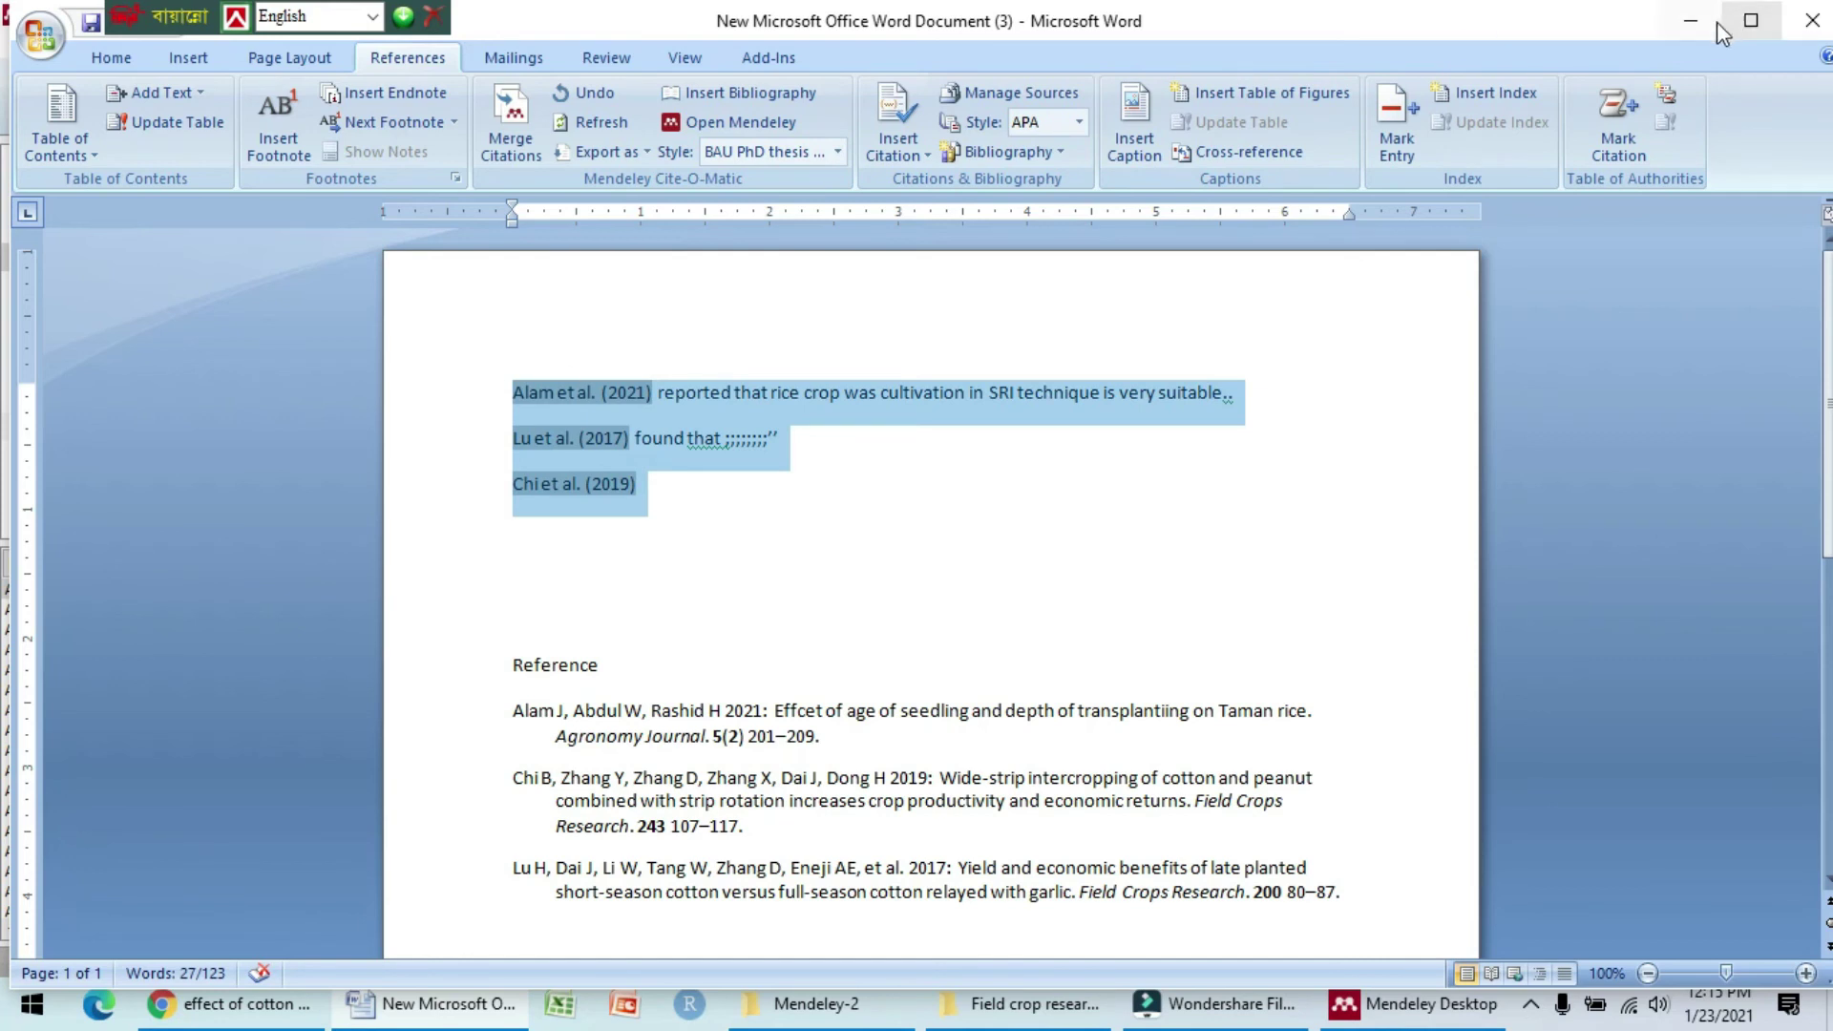
pyautogui.click(1687, 23)
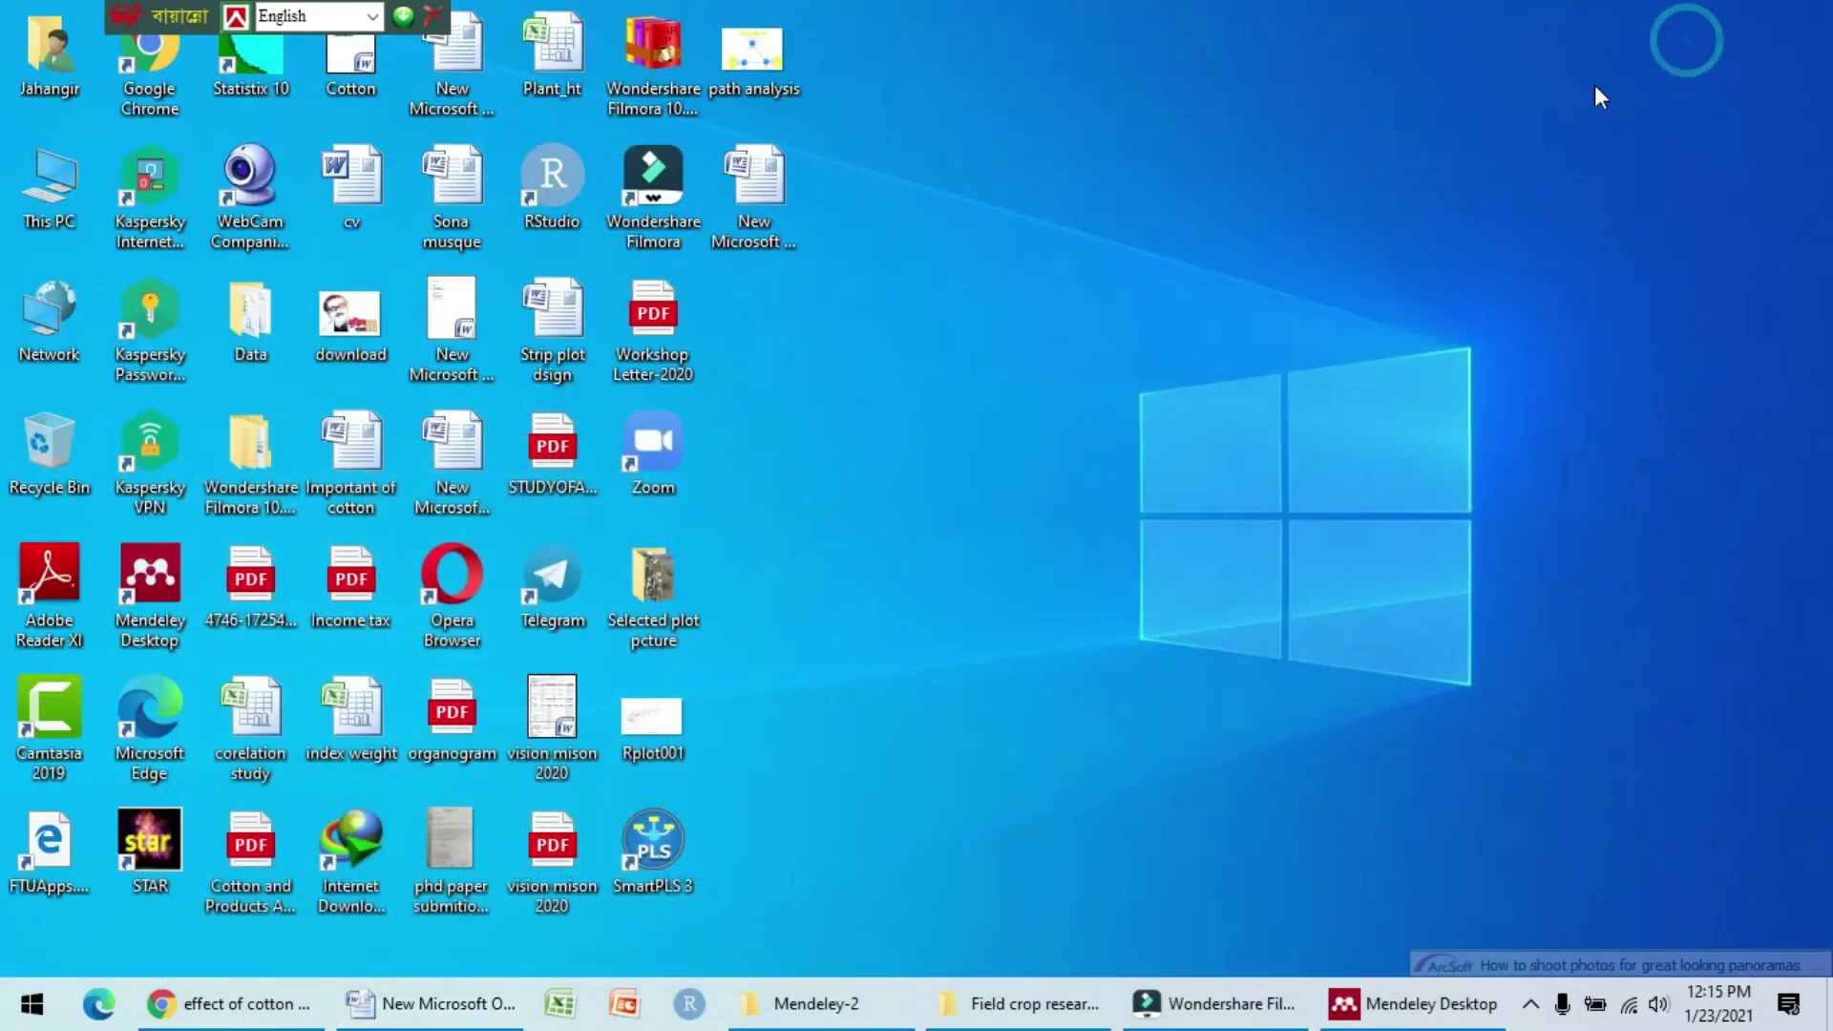
pyautogui.rightClick(995, 323)
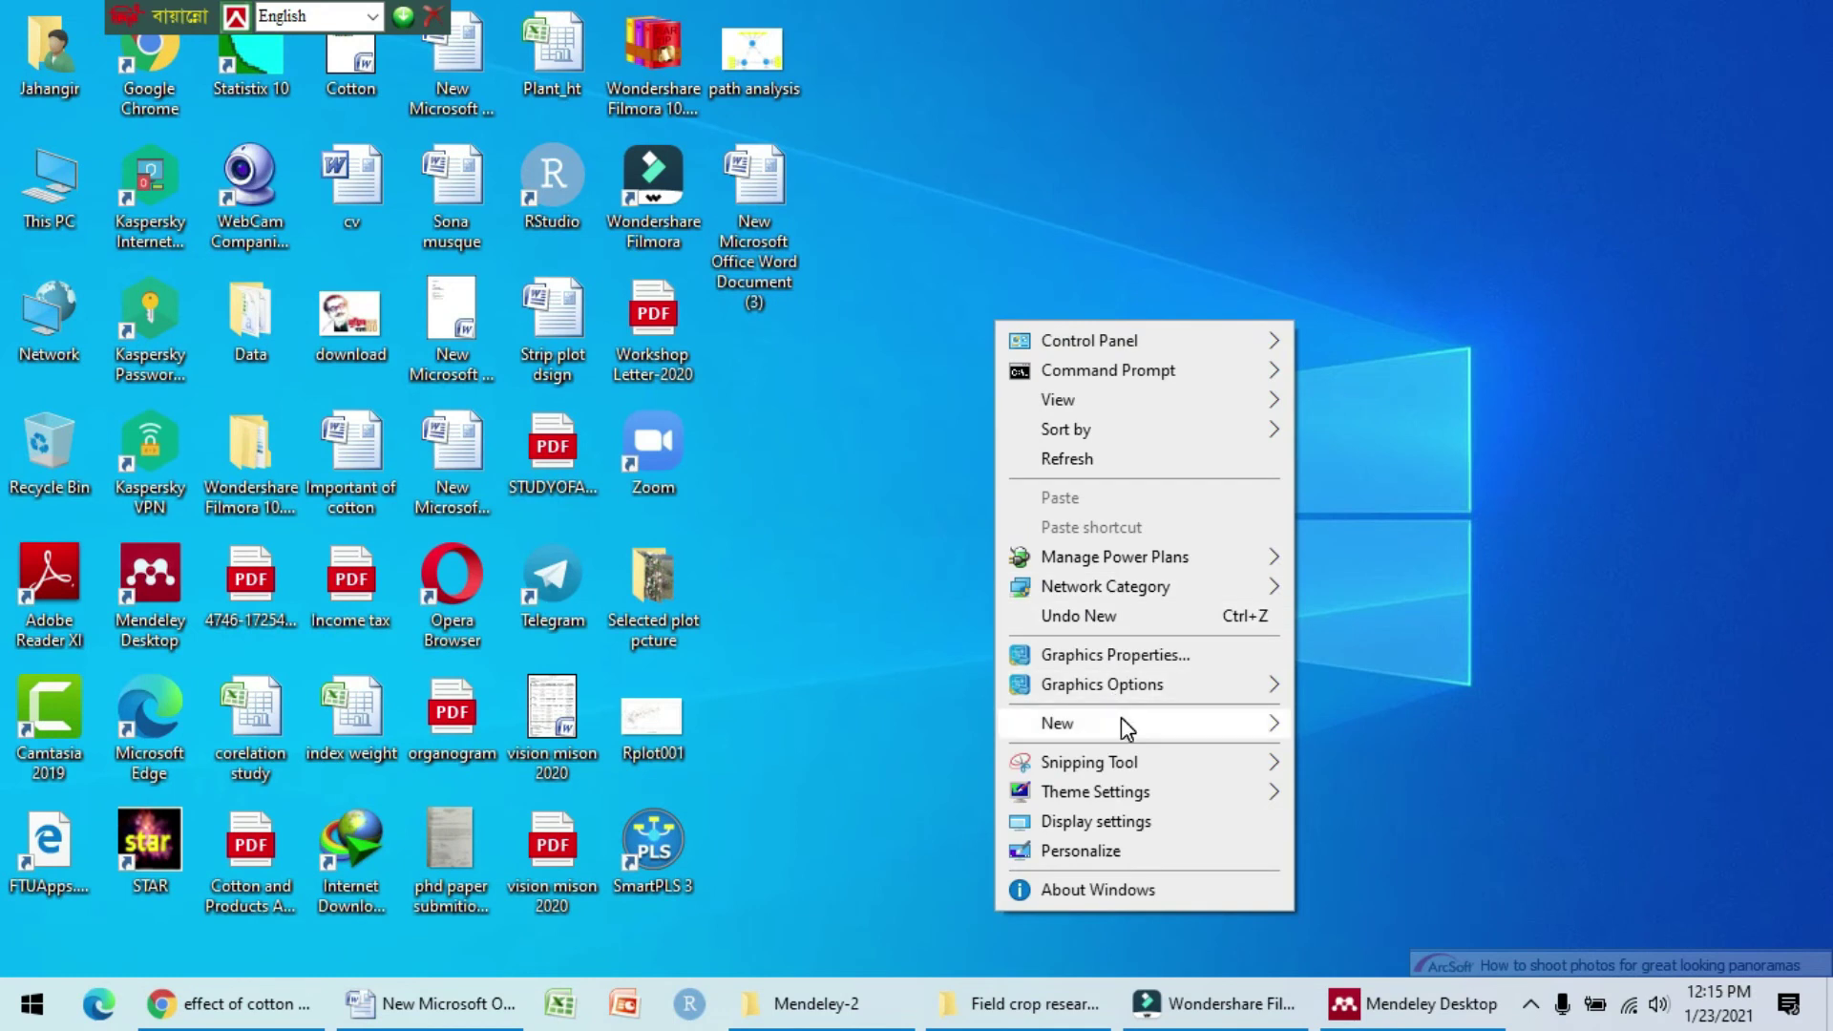
pyautogui.moveTo(1121, 723)
pyautogui.click(1418, 513)
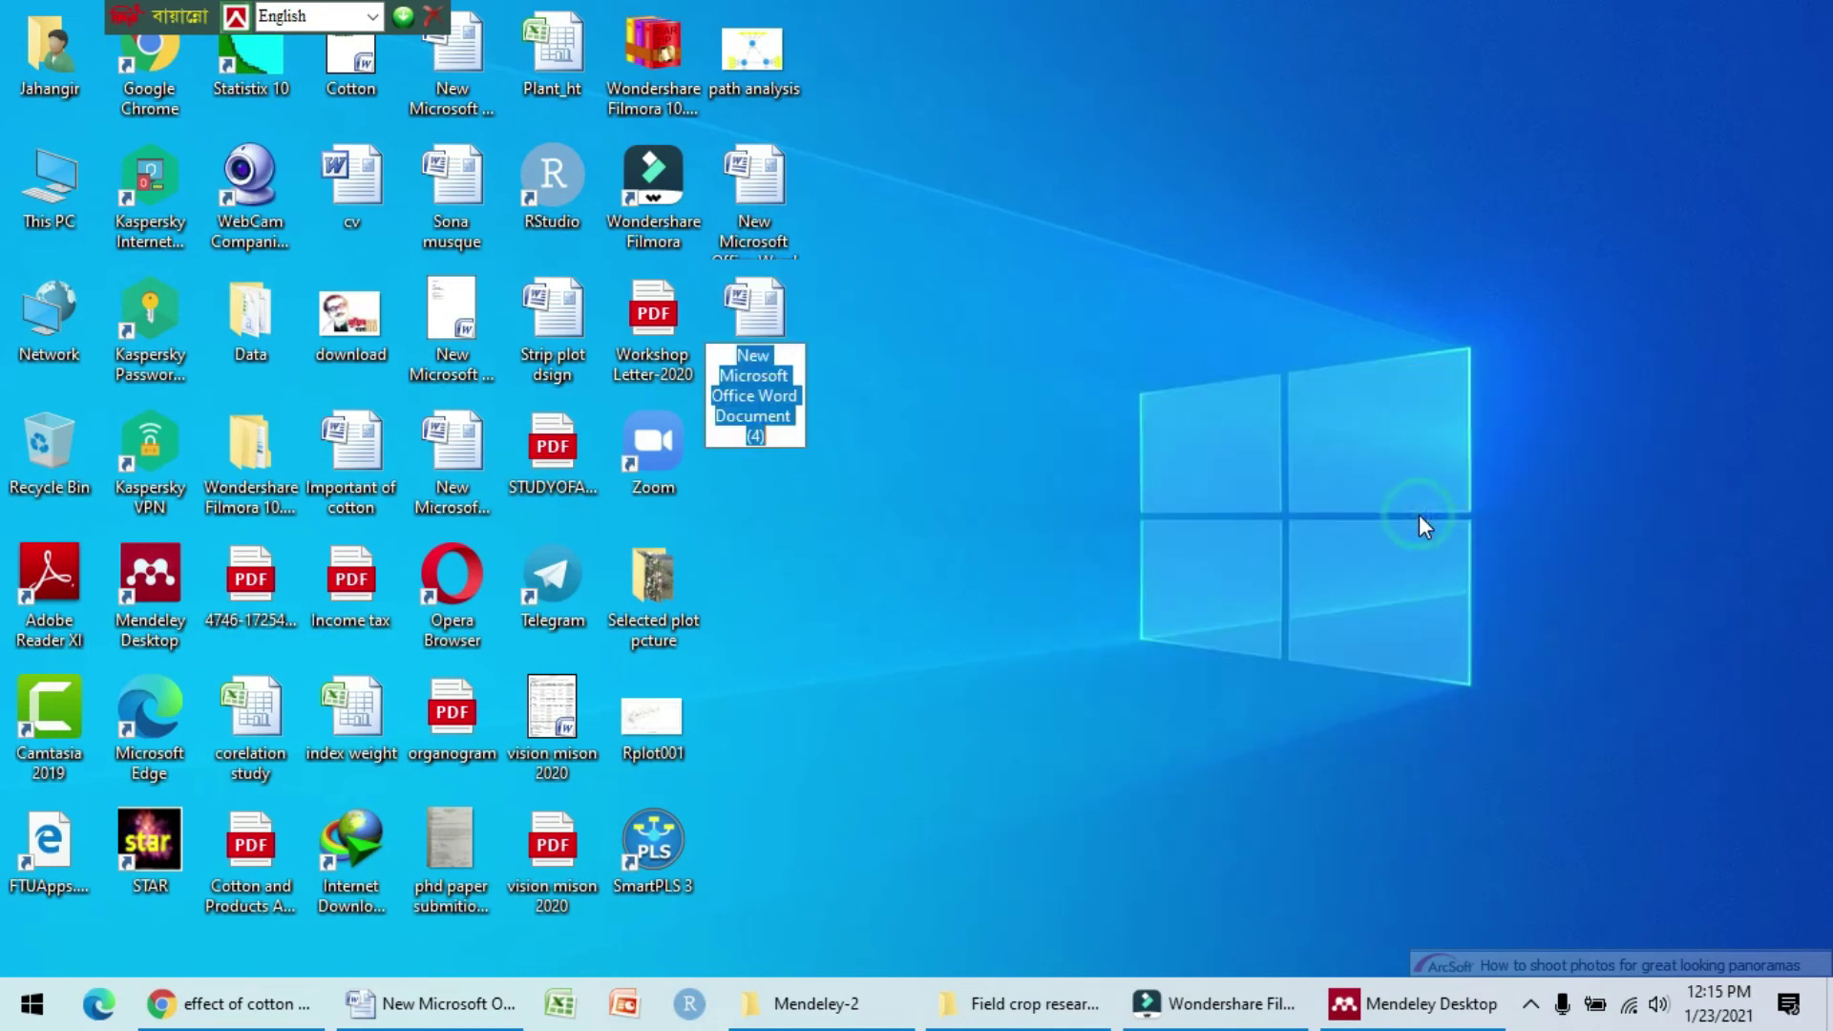
pyautogui.click(764, 325)
pyautogui.doubleClick(764, 317)
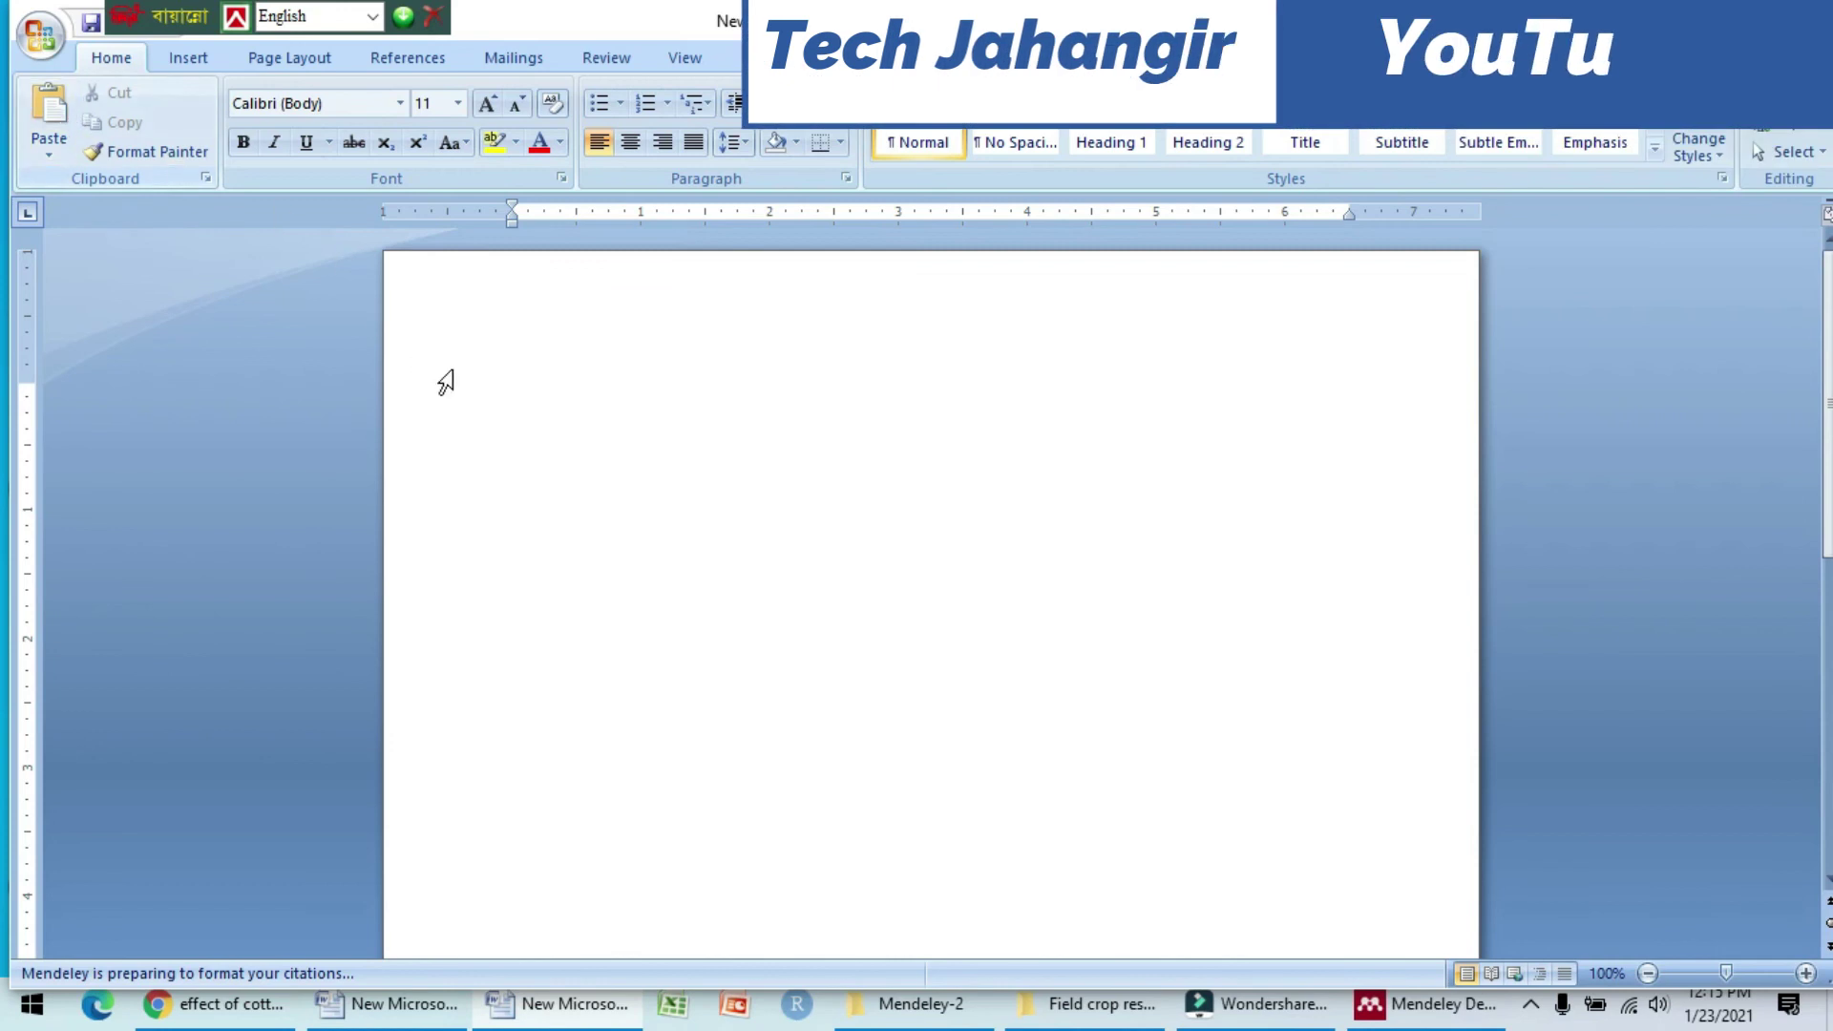
# Step: Paste the copied cited lines into the new document and insert the Mendeley bibliography below them, separated by a blank line
pyautogui.rightClick(510, 383)
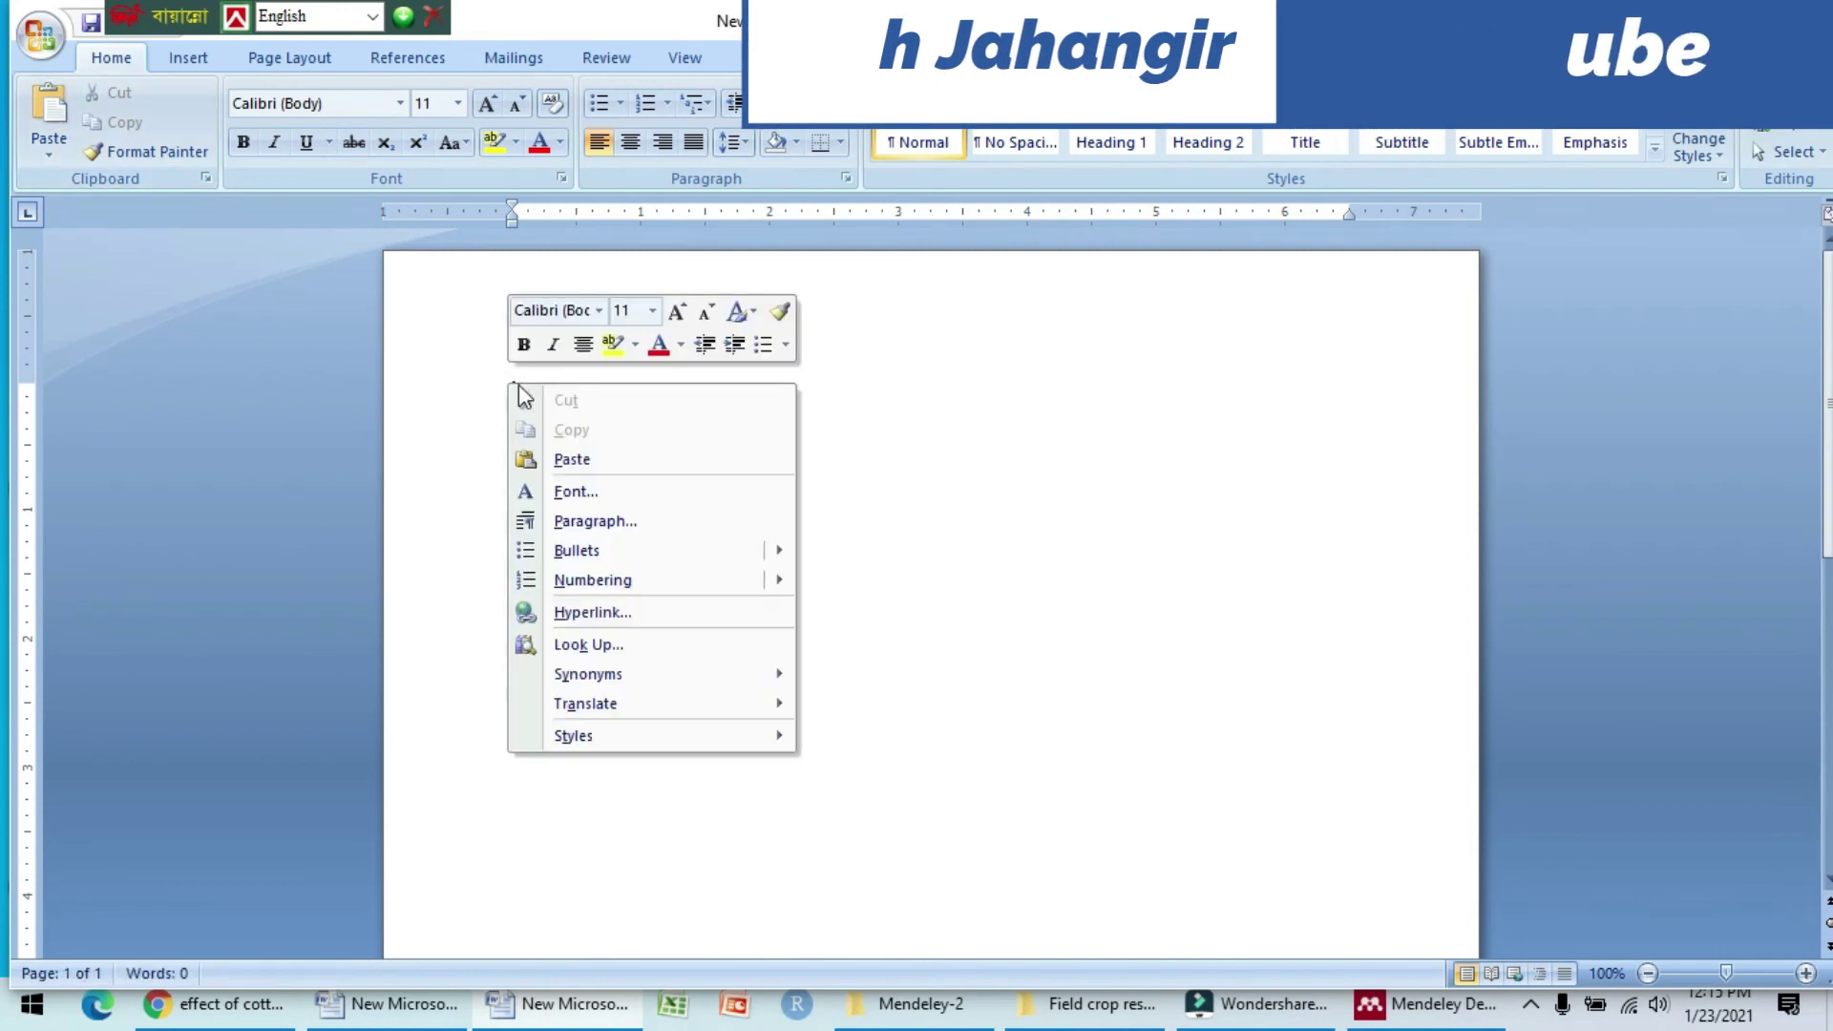
pyautogui.click(613, 462)
pyautogui.click(408, 57)
pyautogui.click(743, 93)
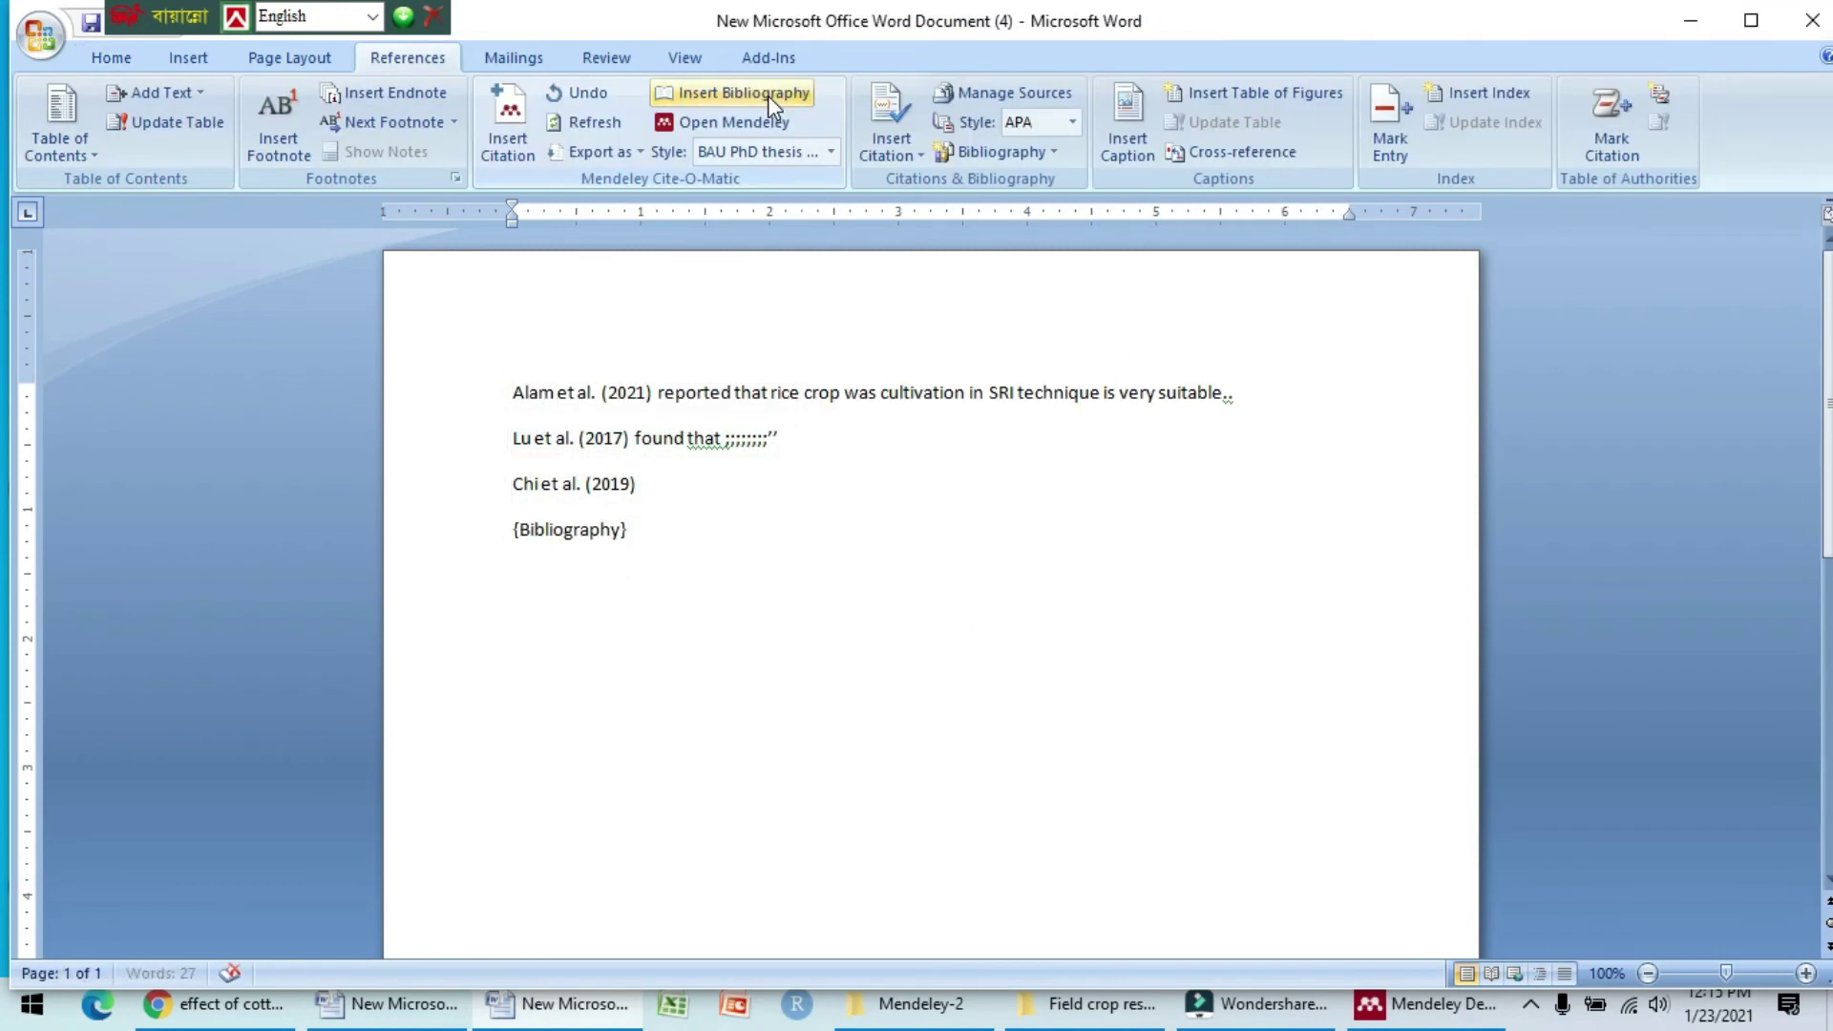
pyautogui.click(726, 477)
pyautogui.press('Return')
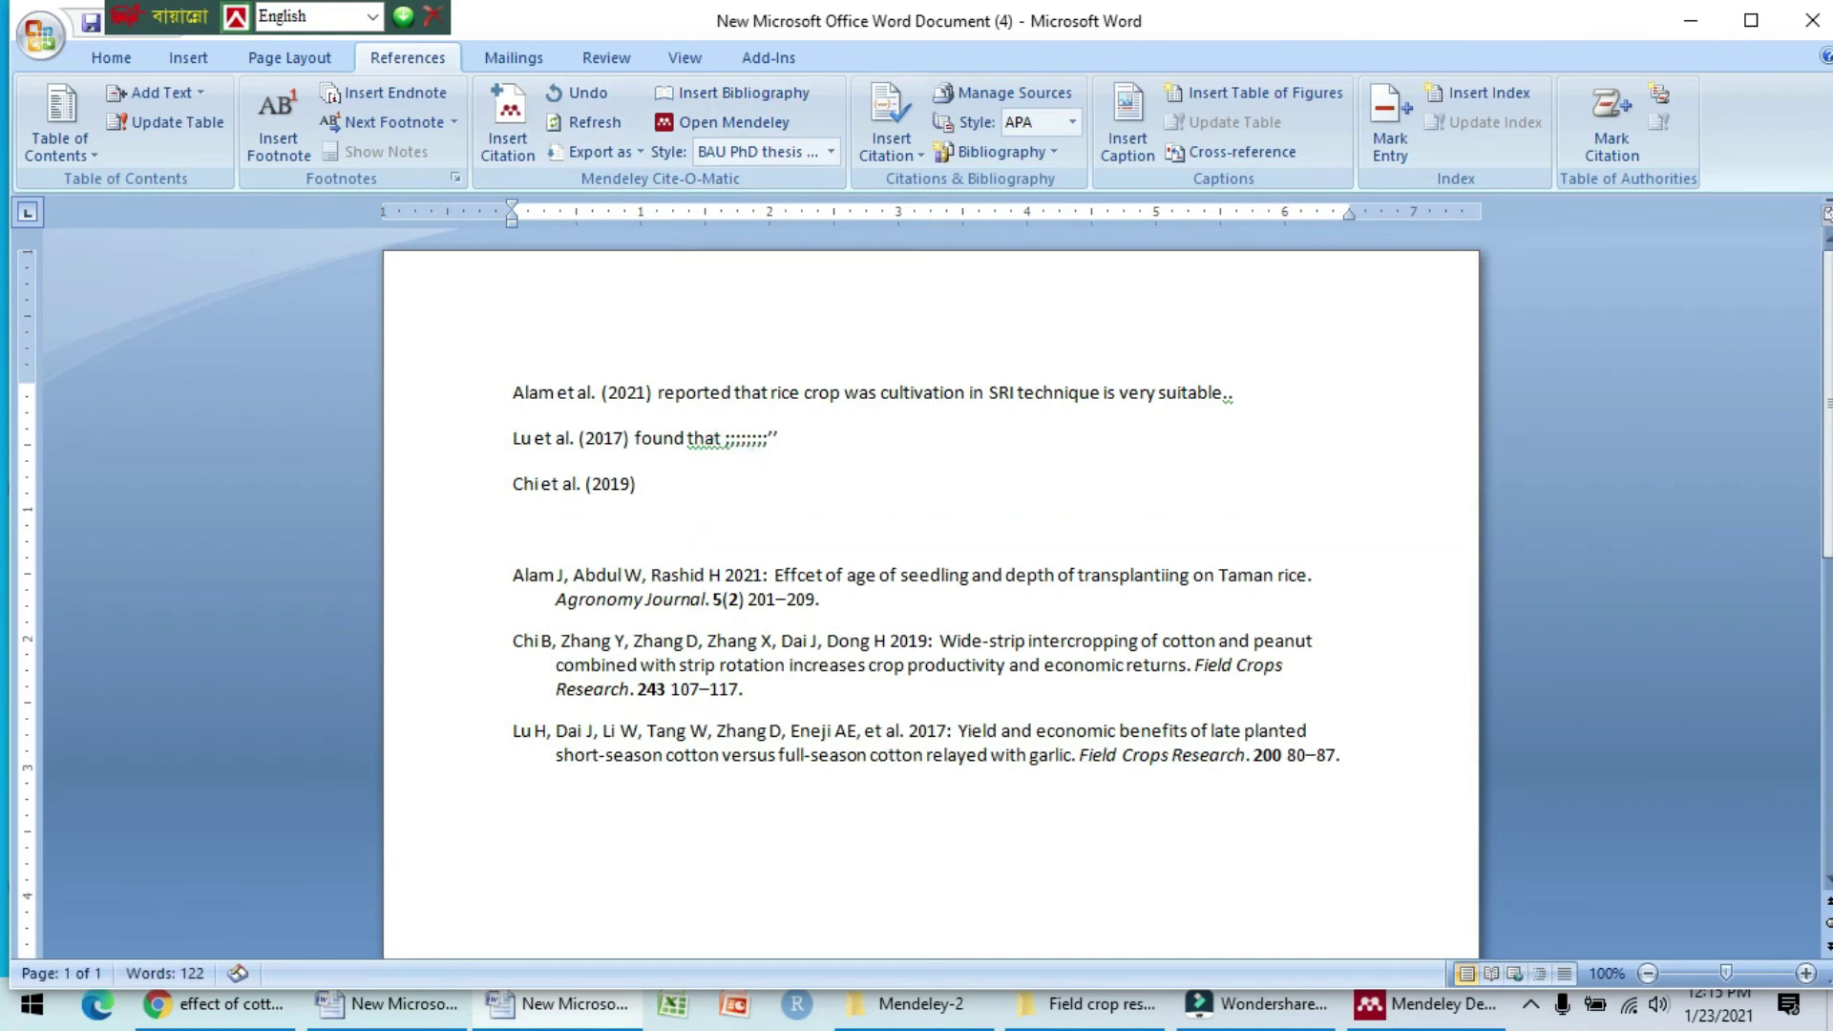
pyautogui.click(690, 496)
# Step: Try the Nature, American Political Science Association and Modern Language Association 8th edition citation styles on the document
pyautogui.click(830, 152)
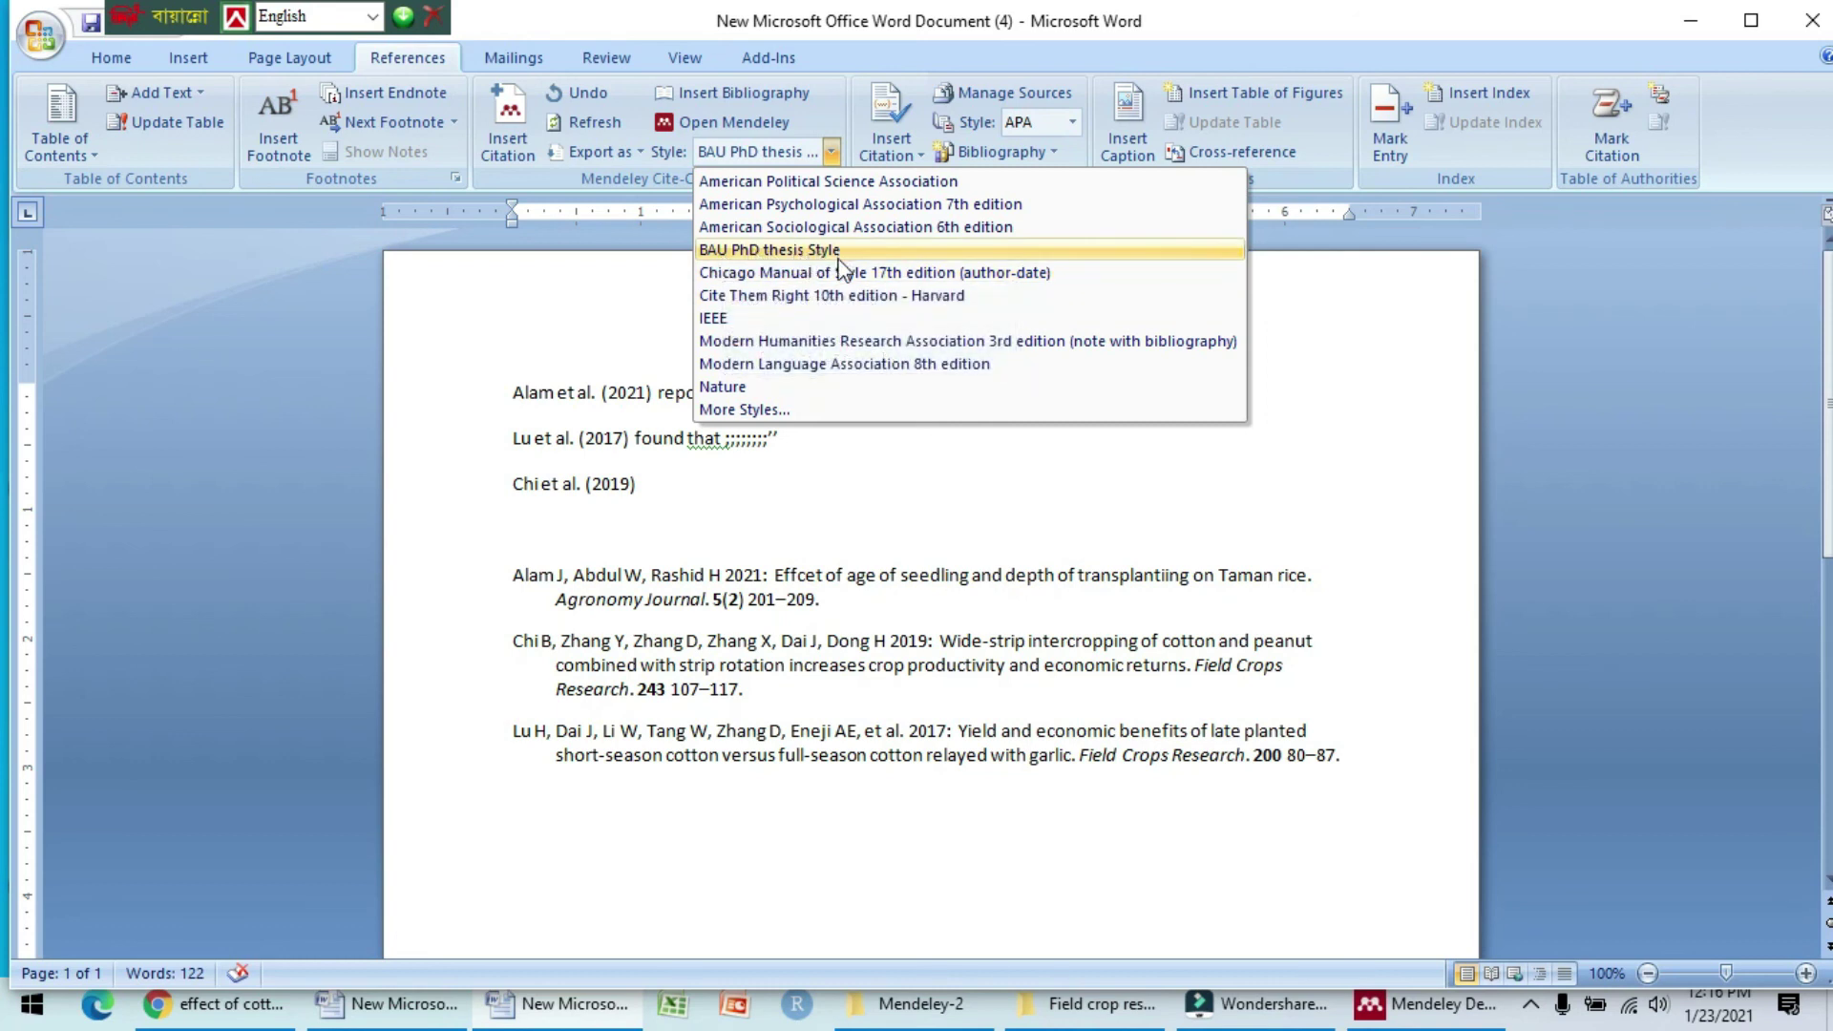
pyautogui.click(781, 388)
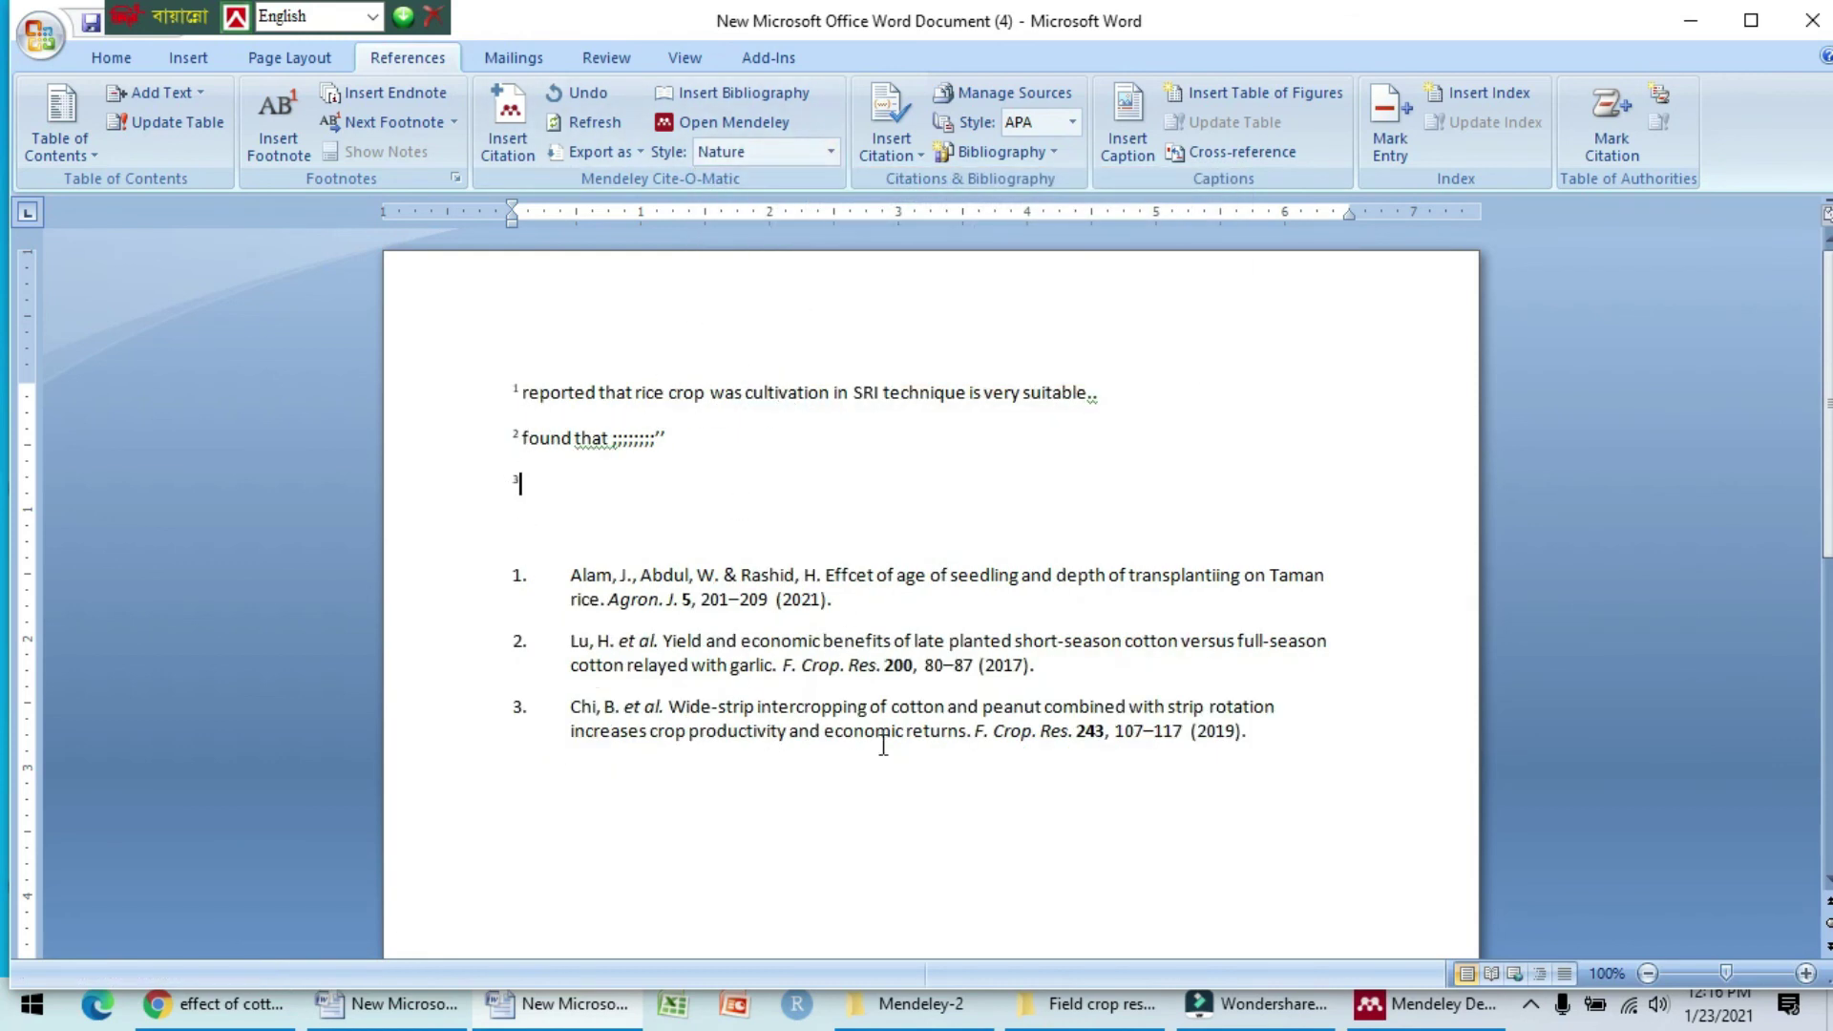
pyautogui.click(829, 153)
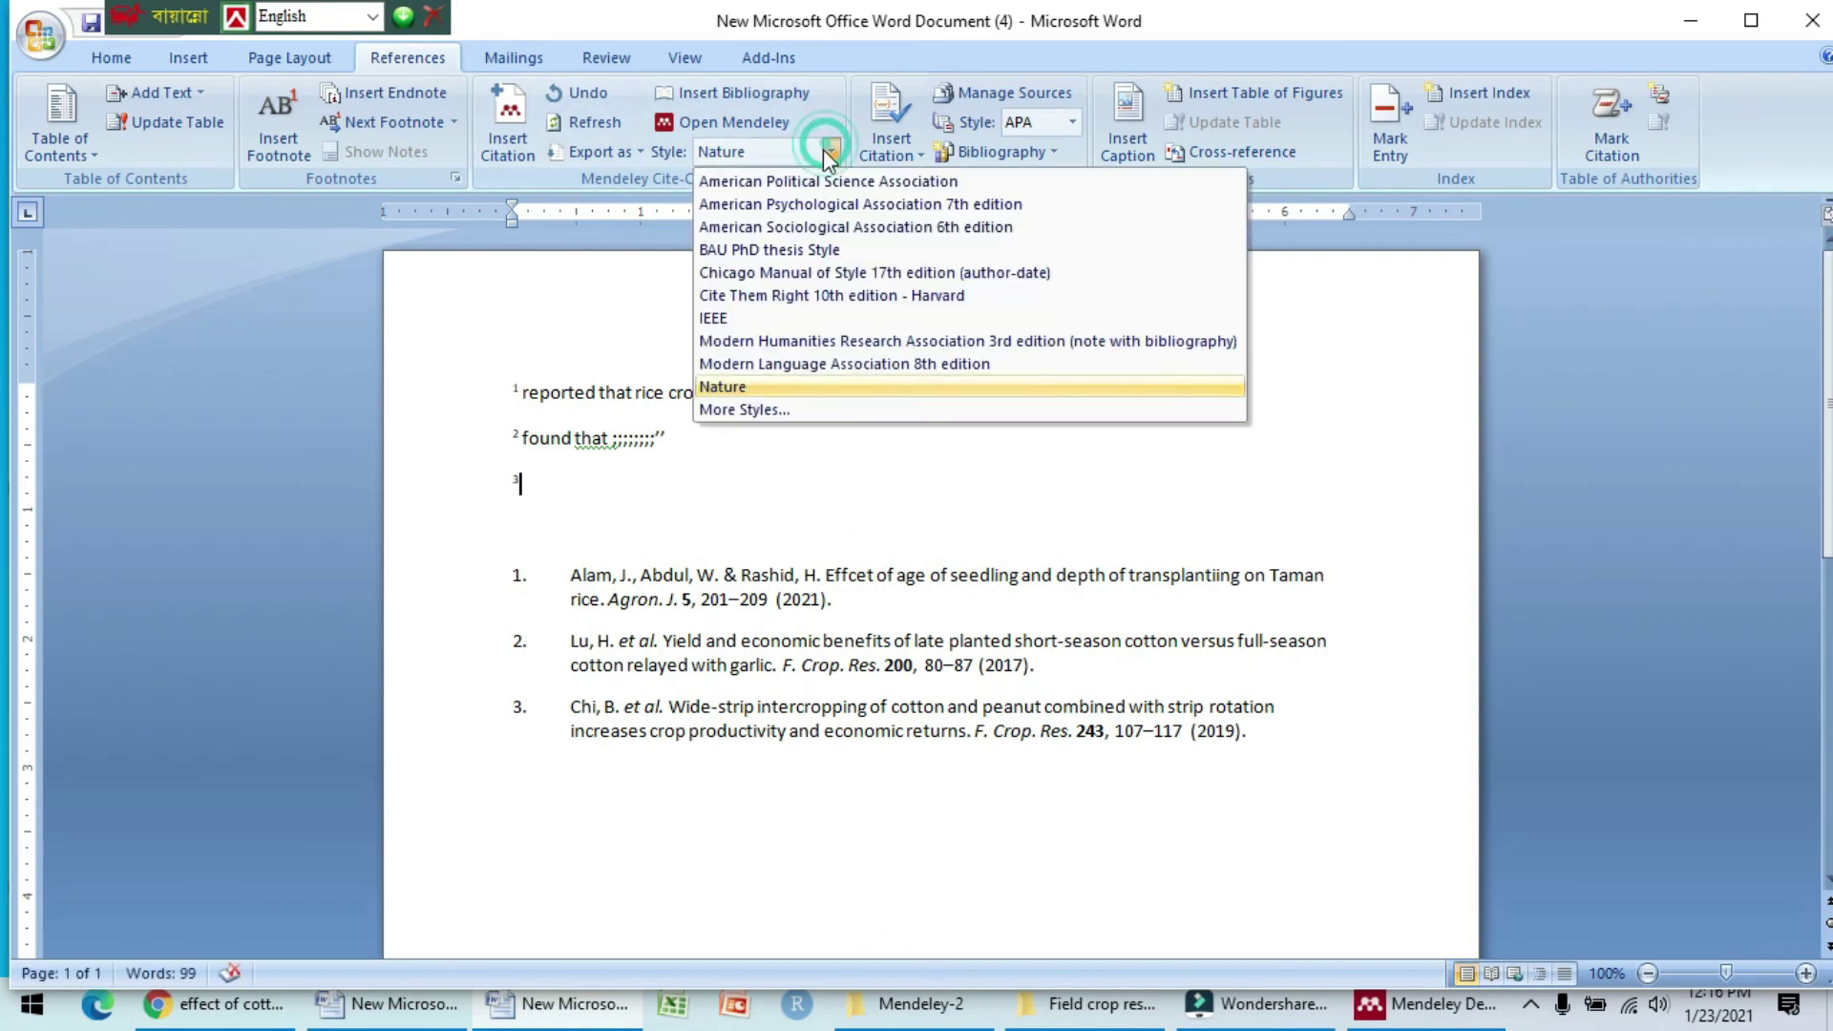
pyautogui.click(833, 182)
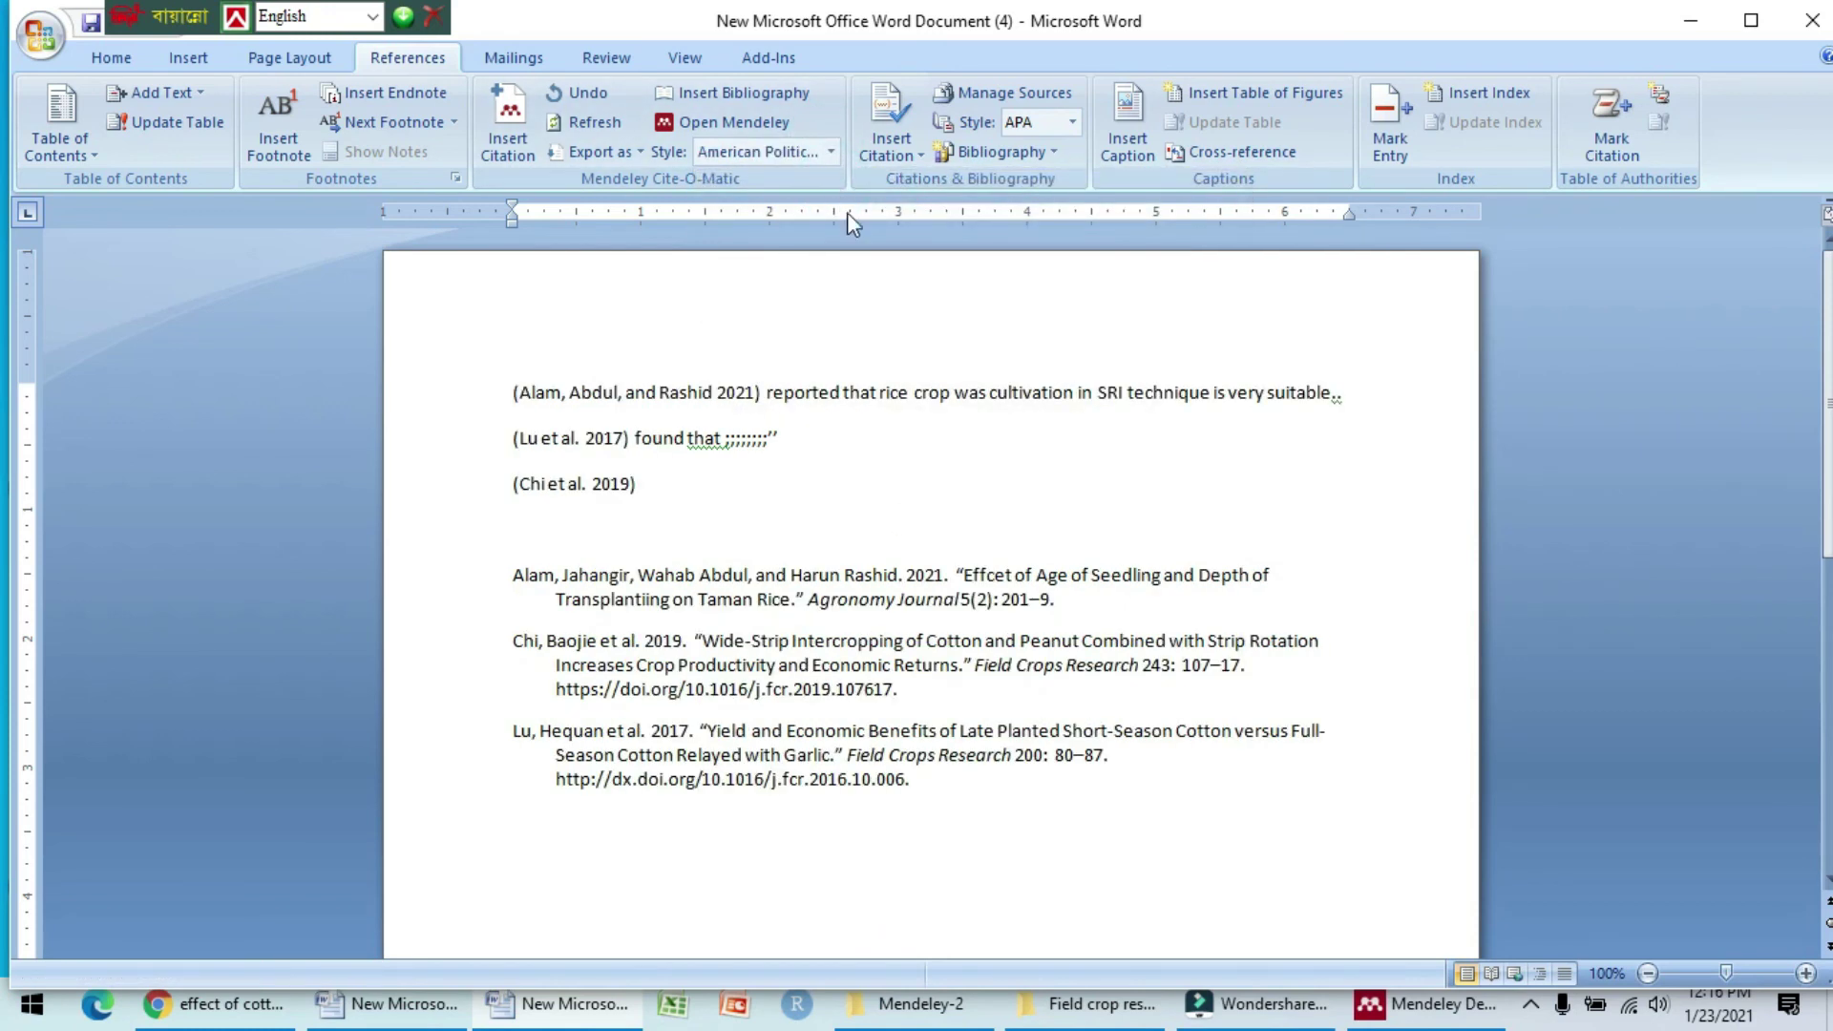
pyautogui.click(831, 151)
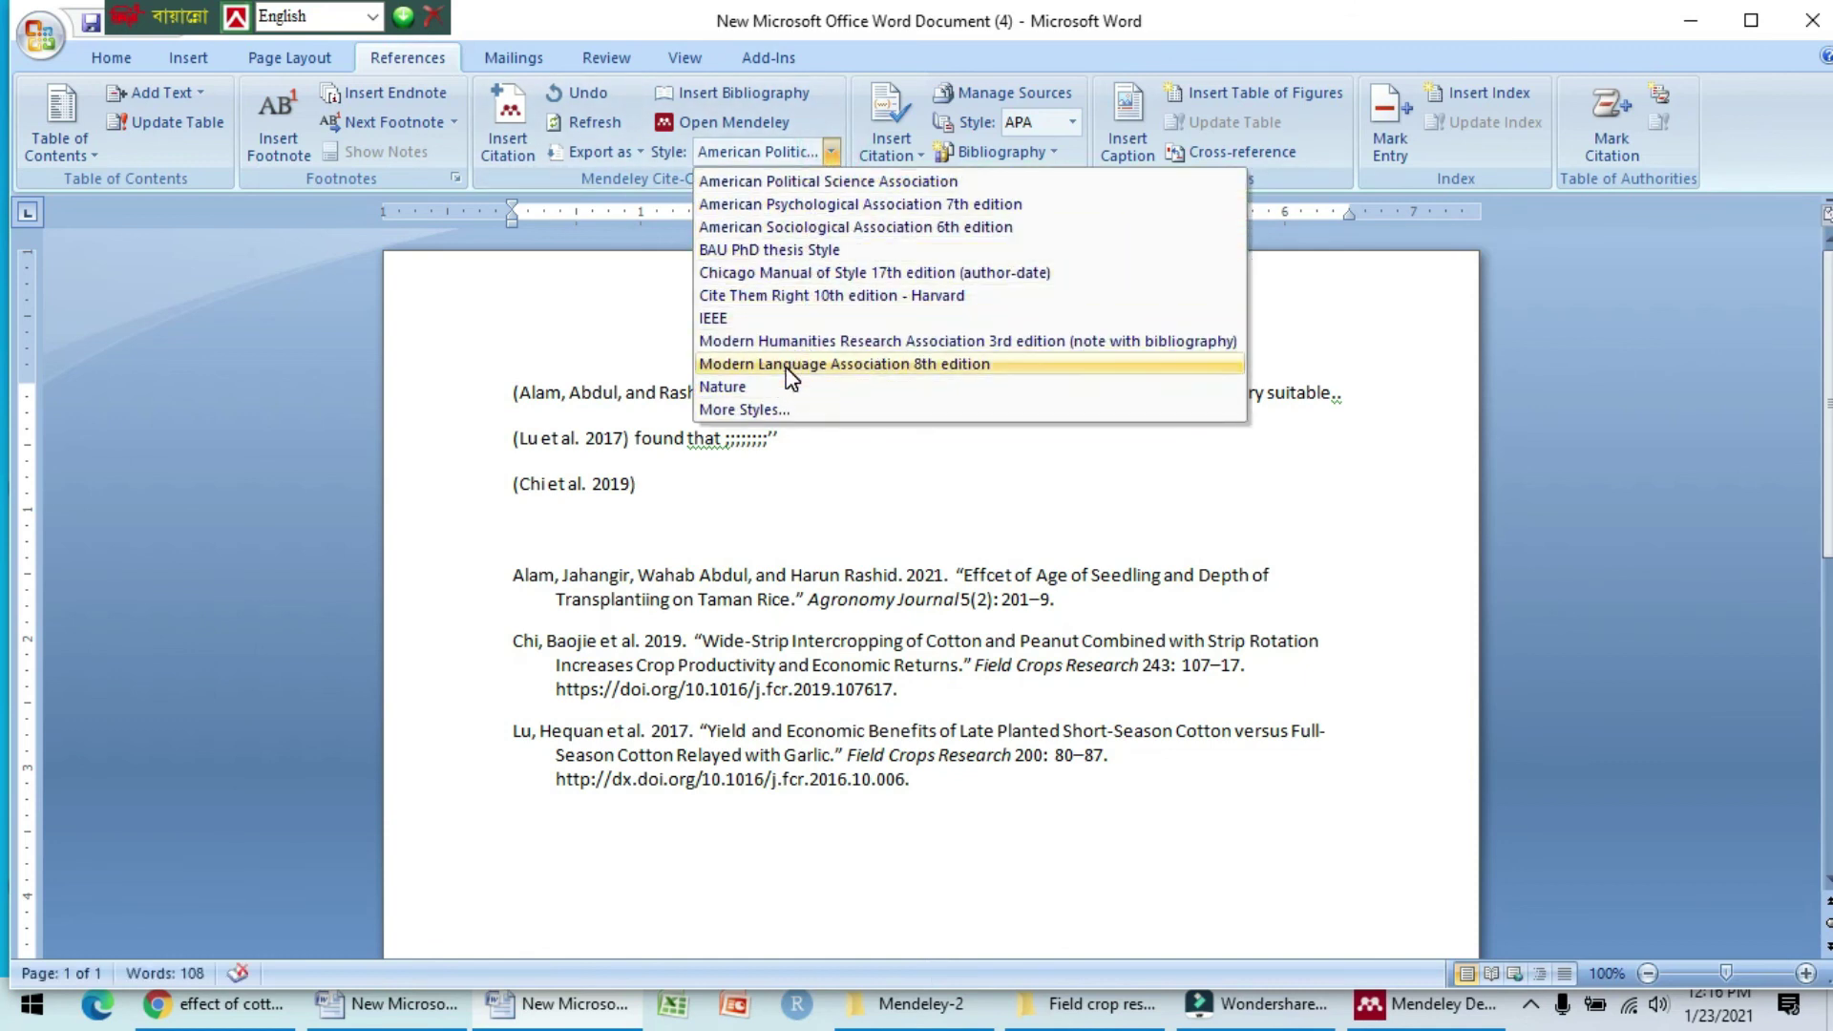
pyautogui.click(816, 364)
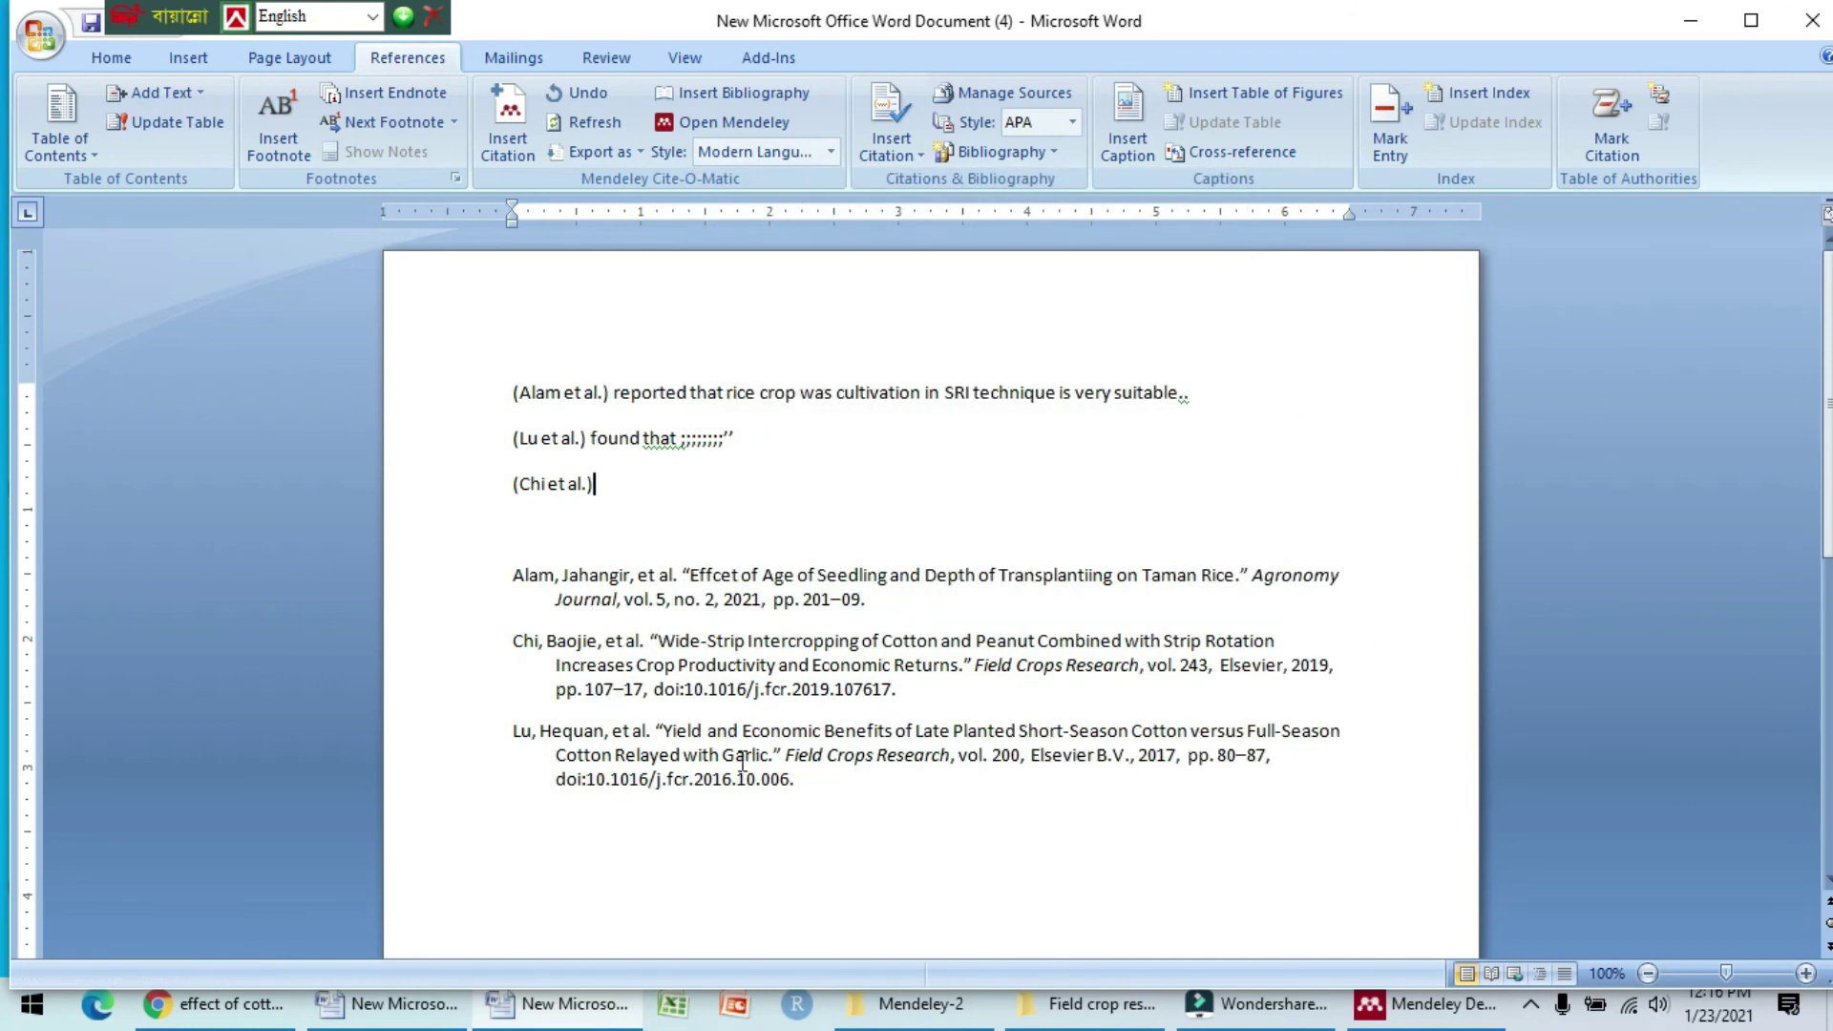
# Step: Try the Chicago Manual of Style 17th edition (author-date), IEEE and American Sociological Association 6th edition citation styles on the document
pyautogui.click(832, 151)
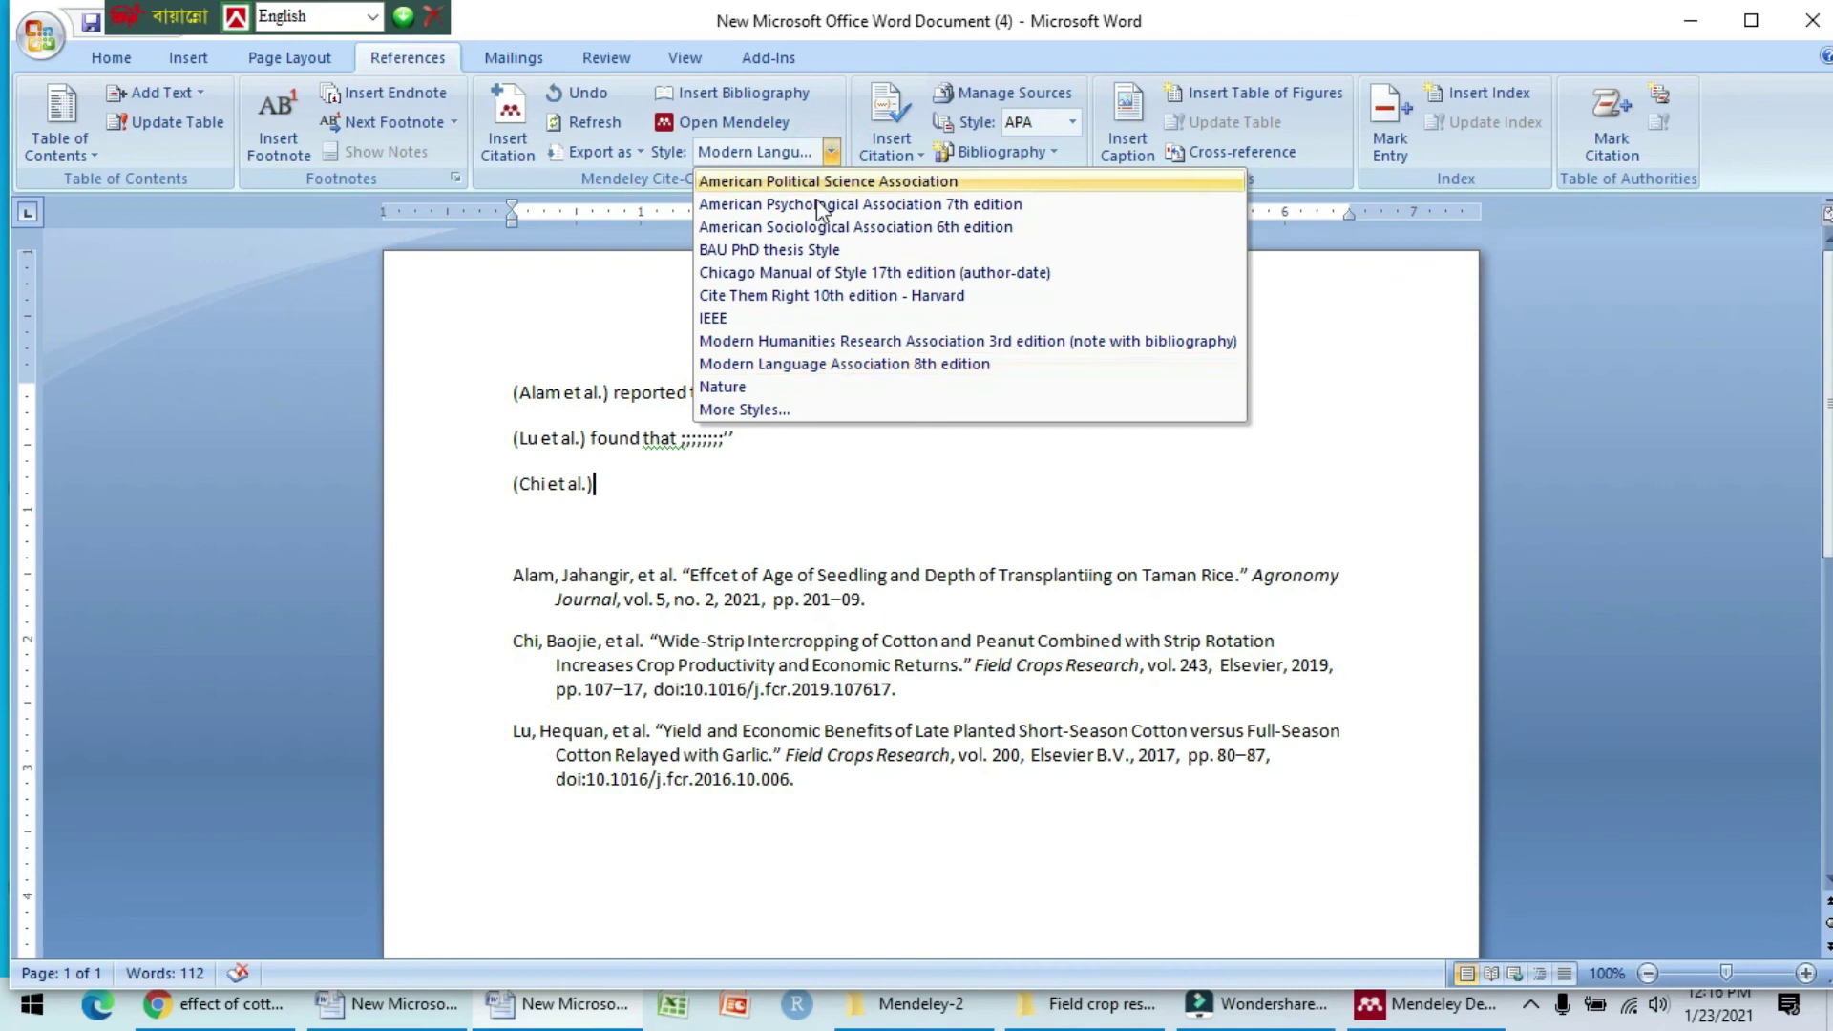
pyautogui.click(823, 271)
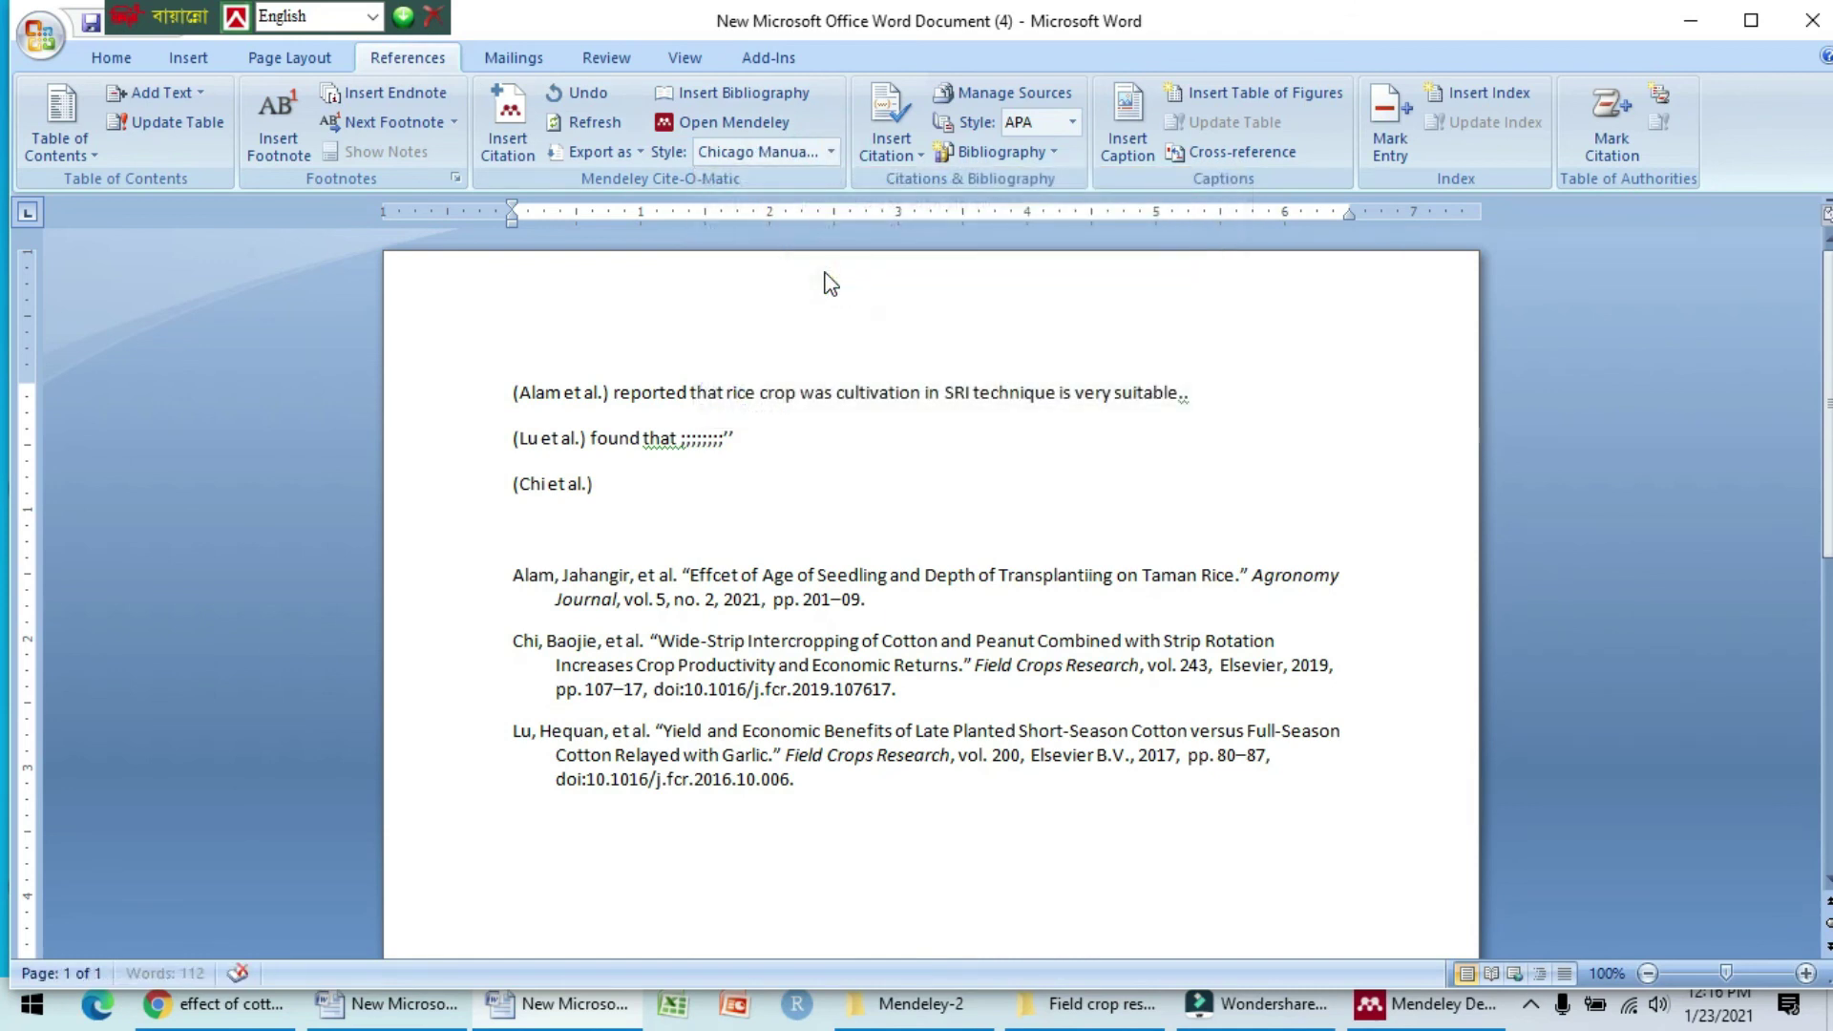
pyautogui.click(827, 152)
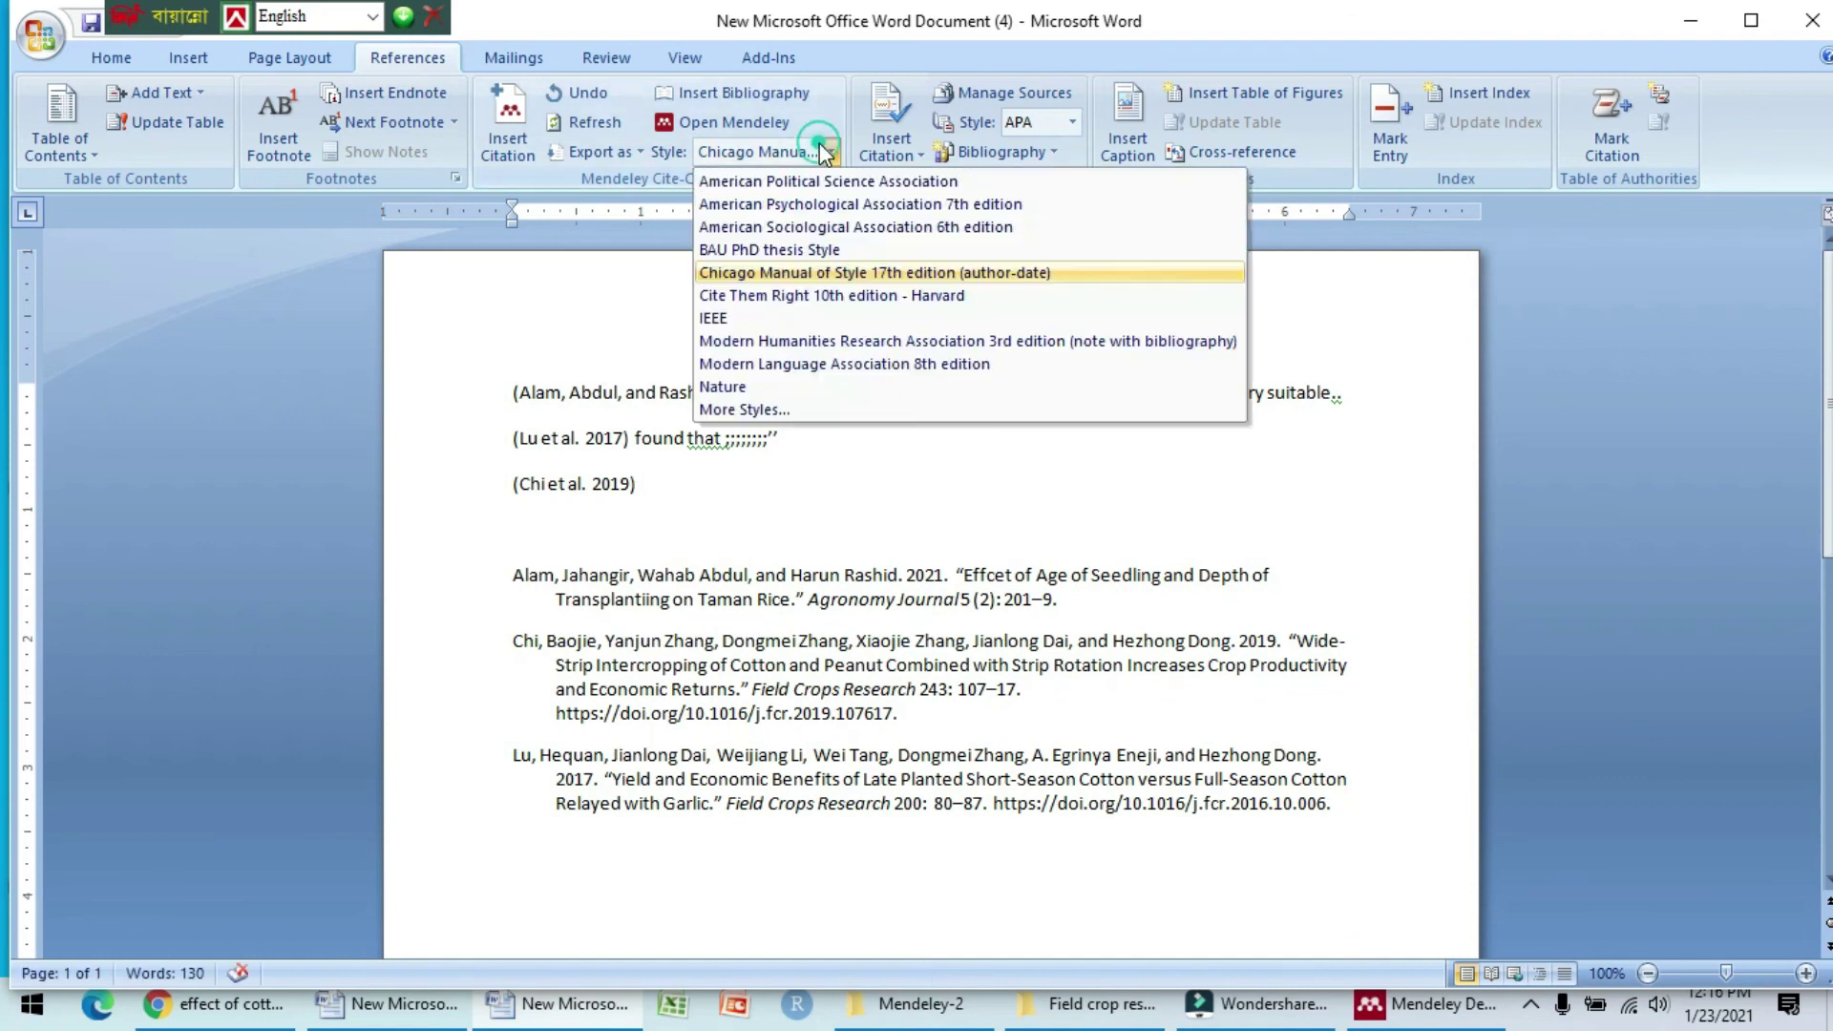
pyautogui.click(810, 315)
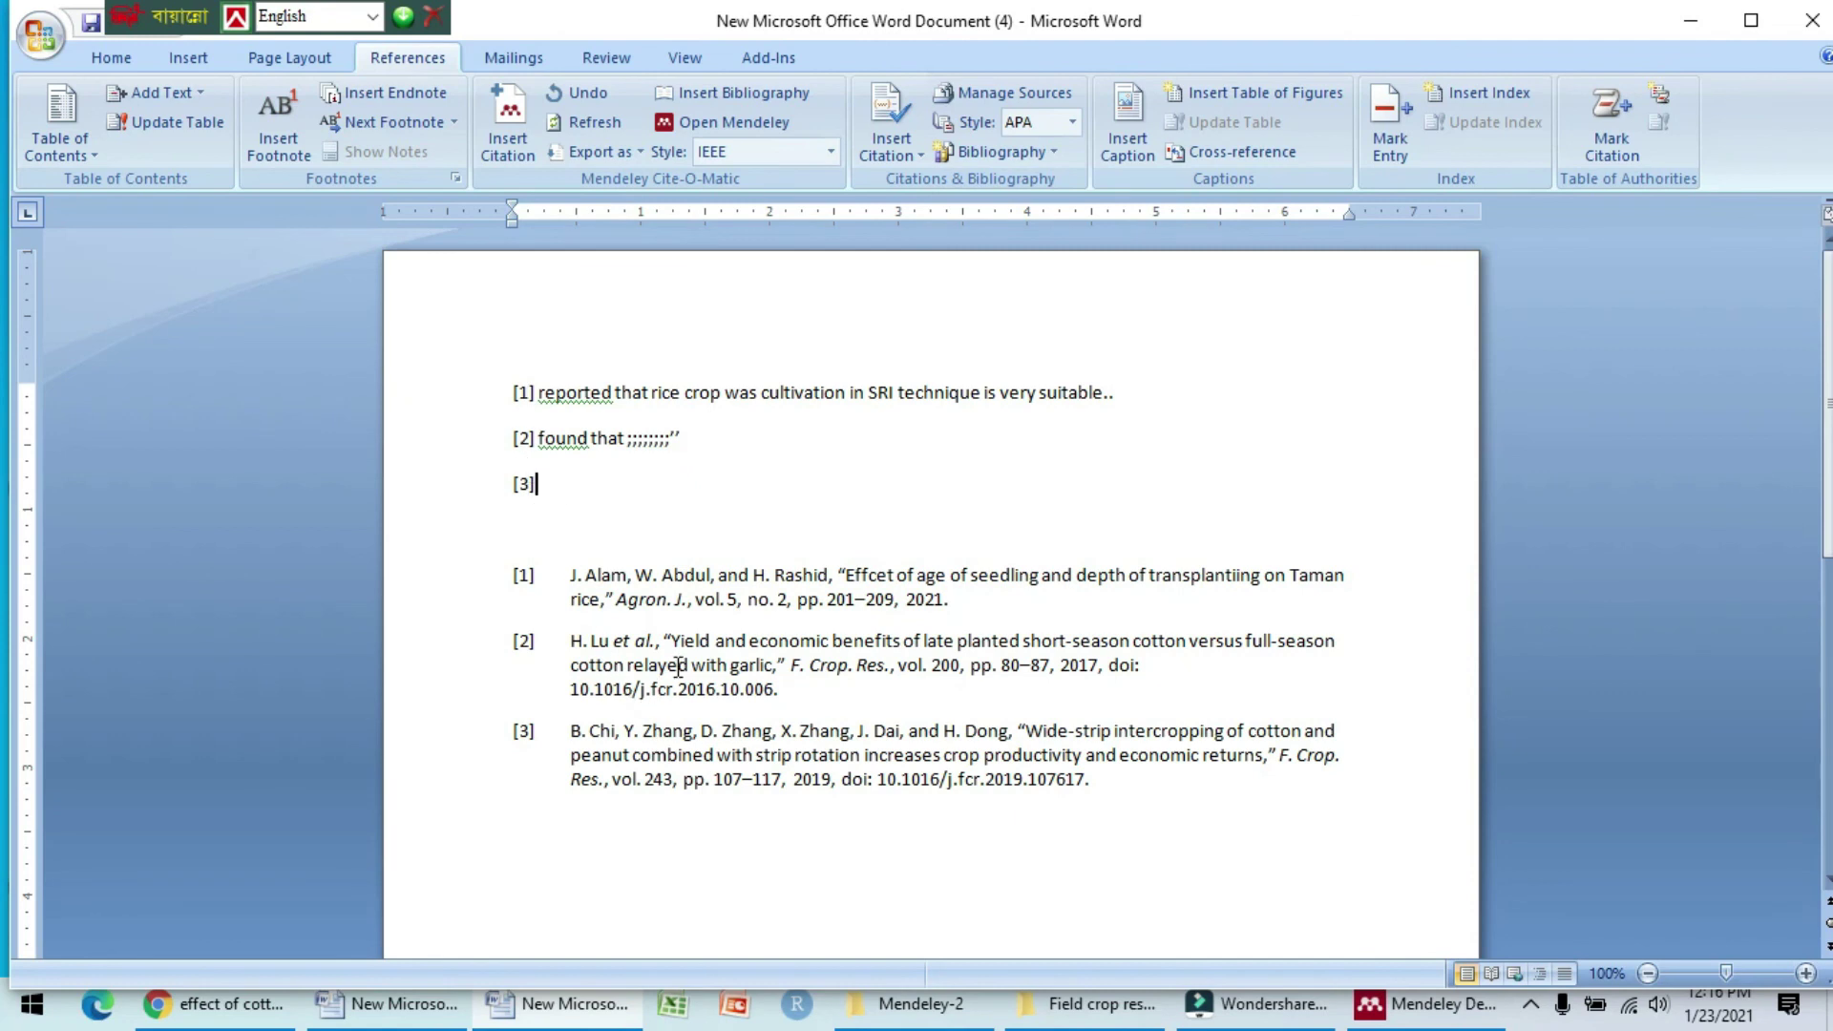
pyautogui.click(831, 152)
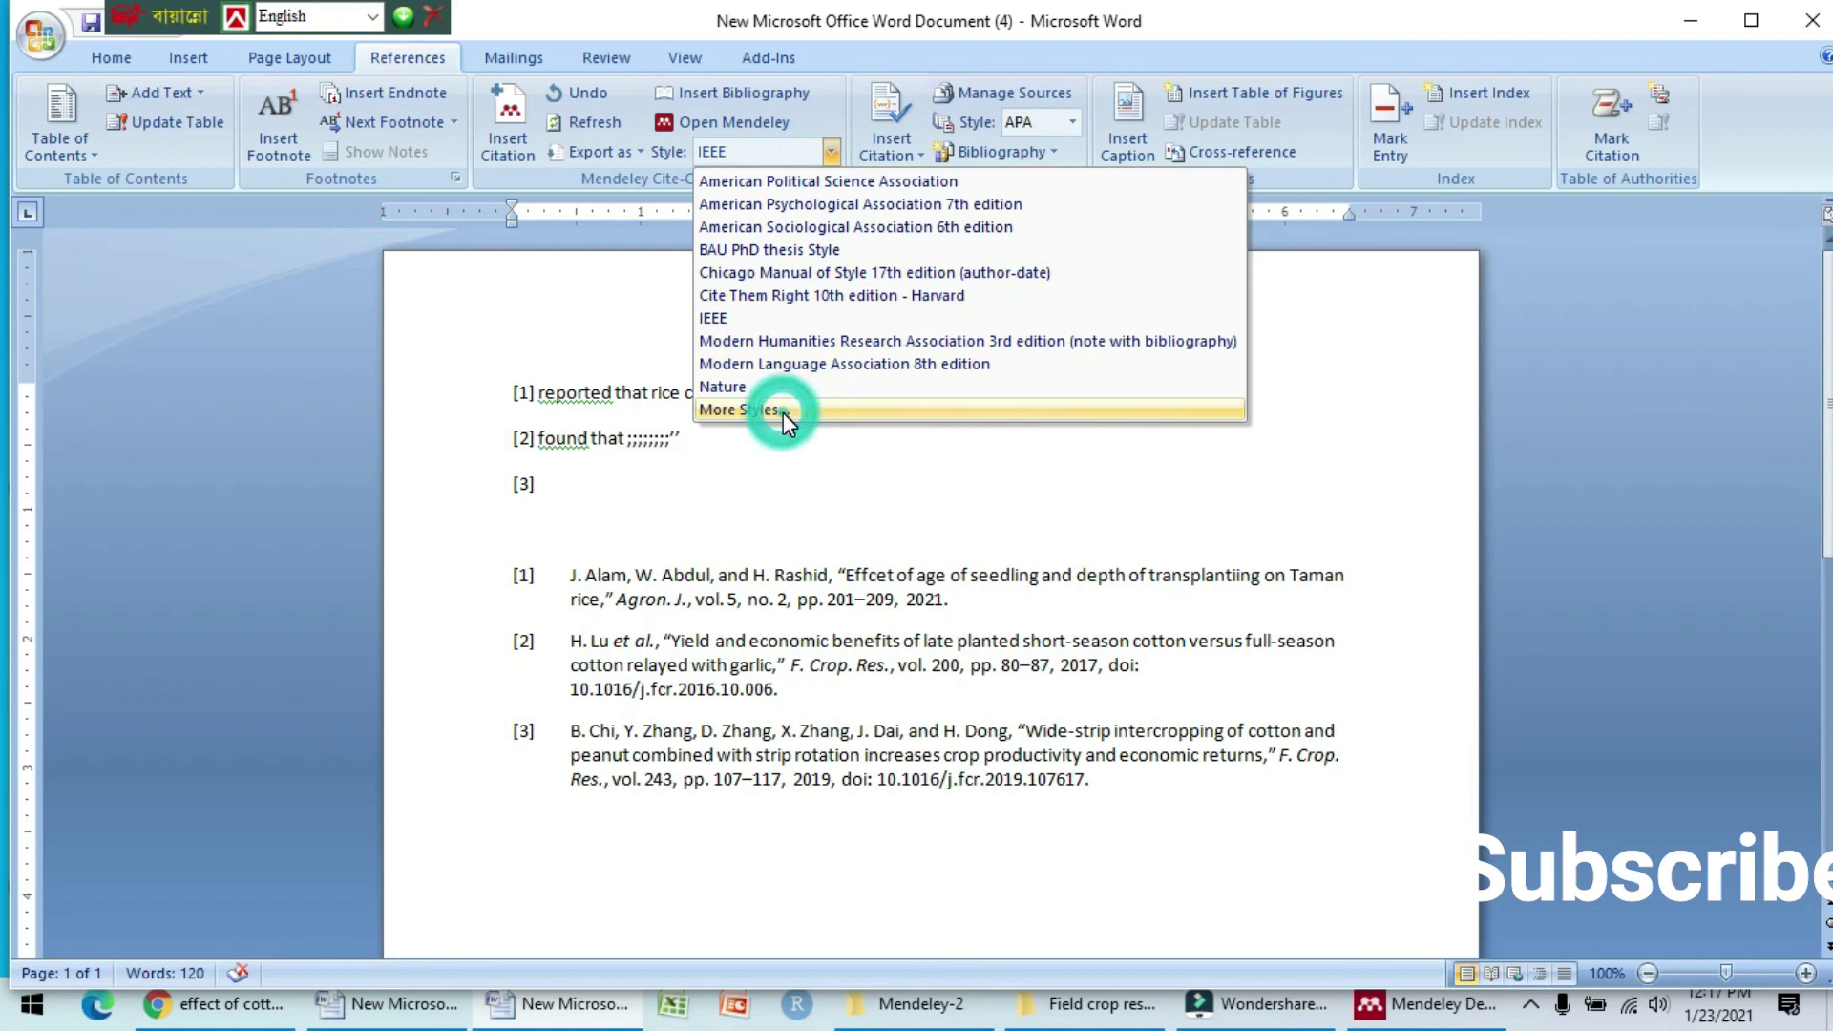
pyautogui.click(833, 225)
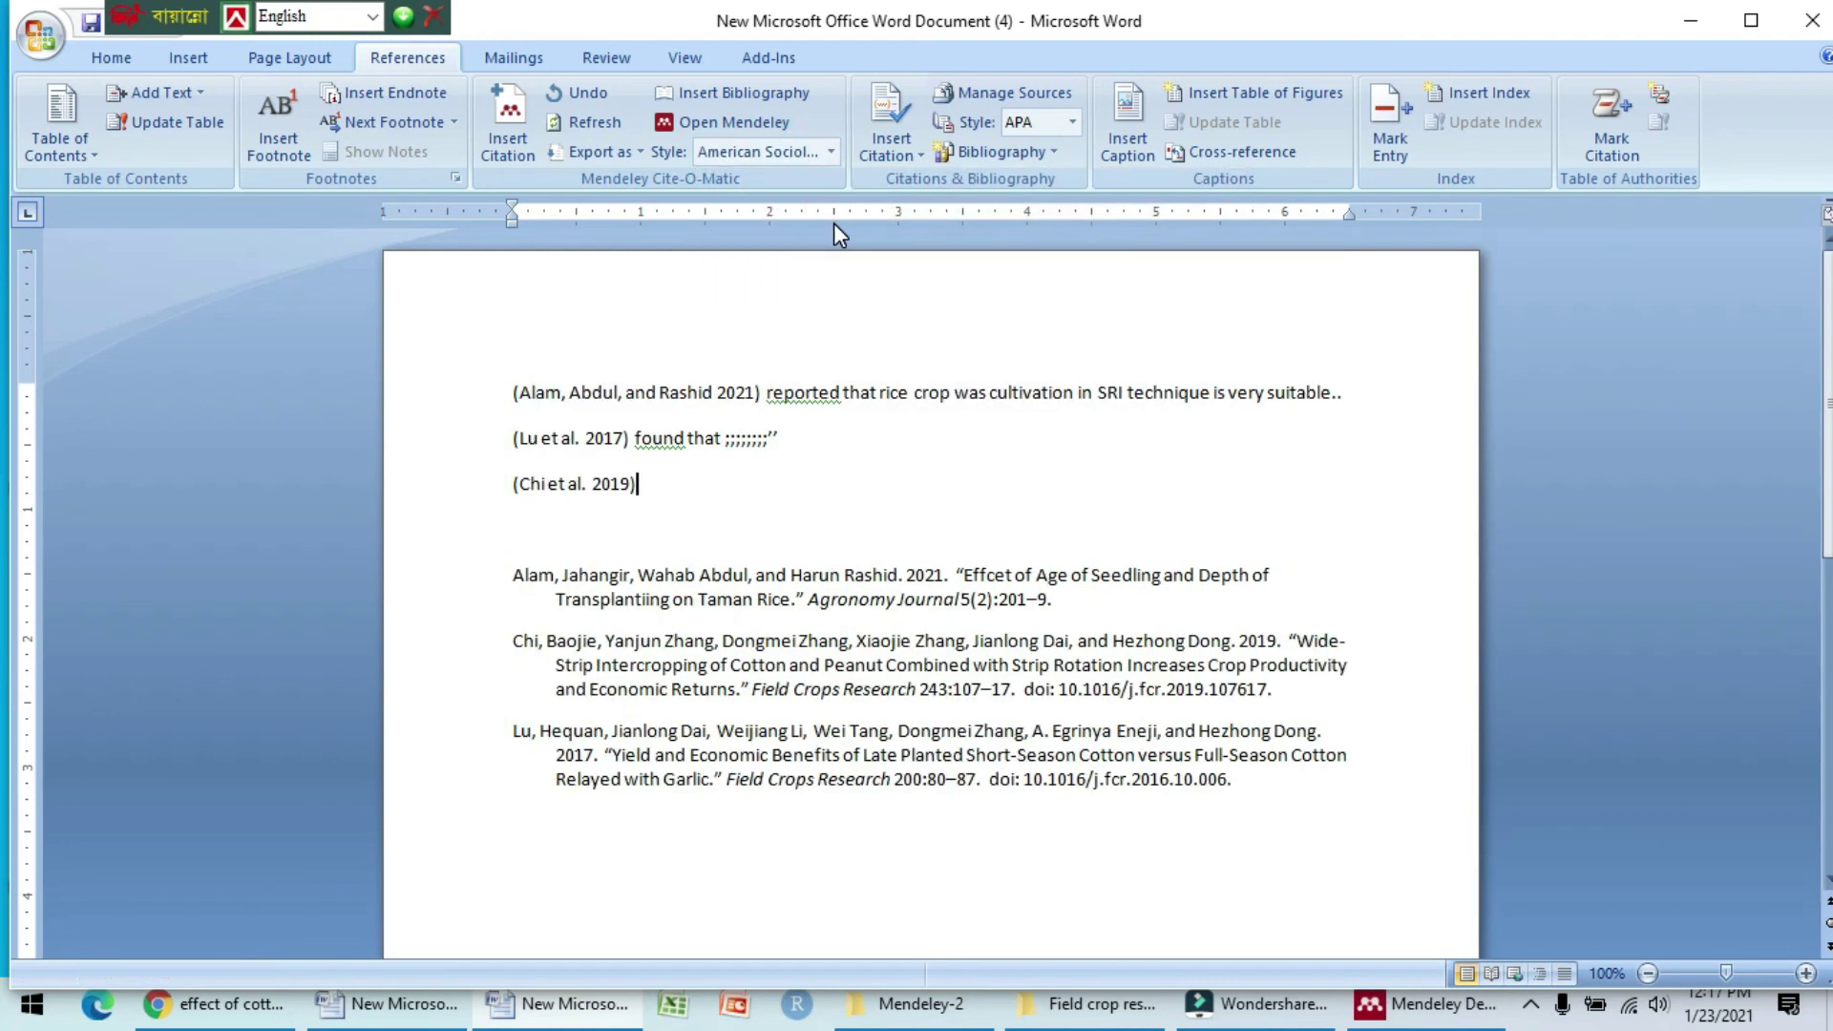
# Step: Set the document's Mendeley citation style back to BAU PhD thesis Style
pyautogui.click(827, 153)
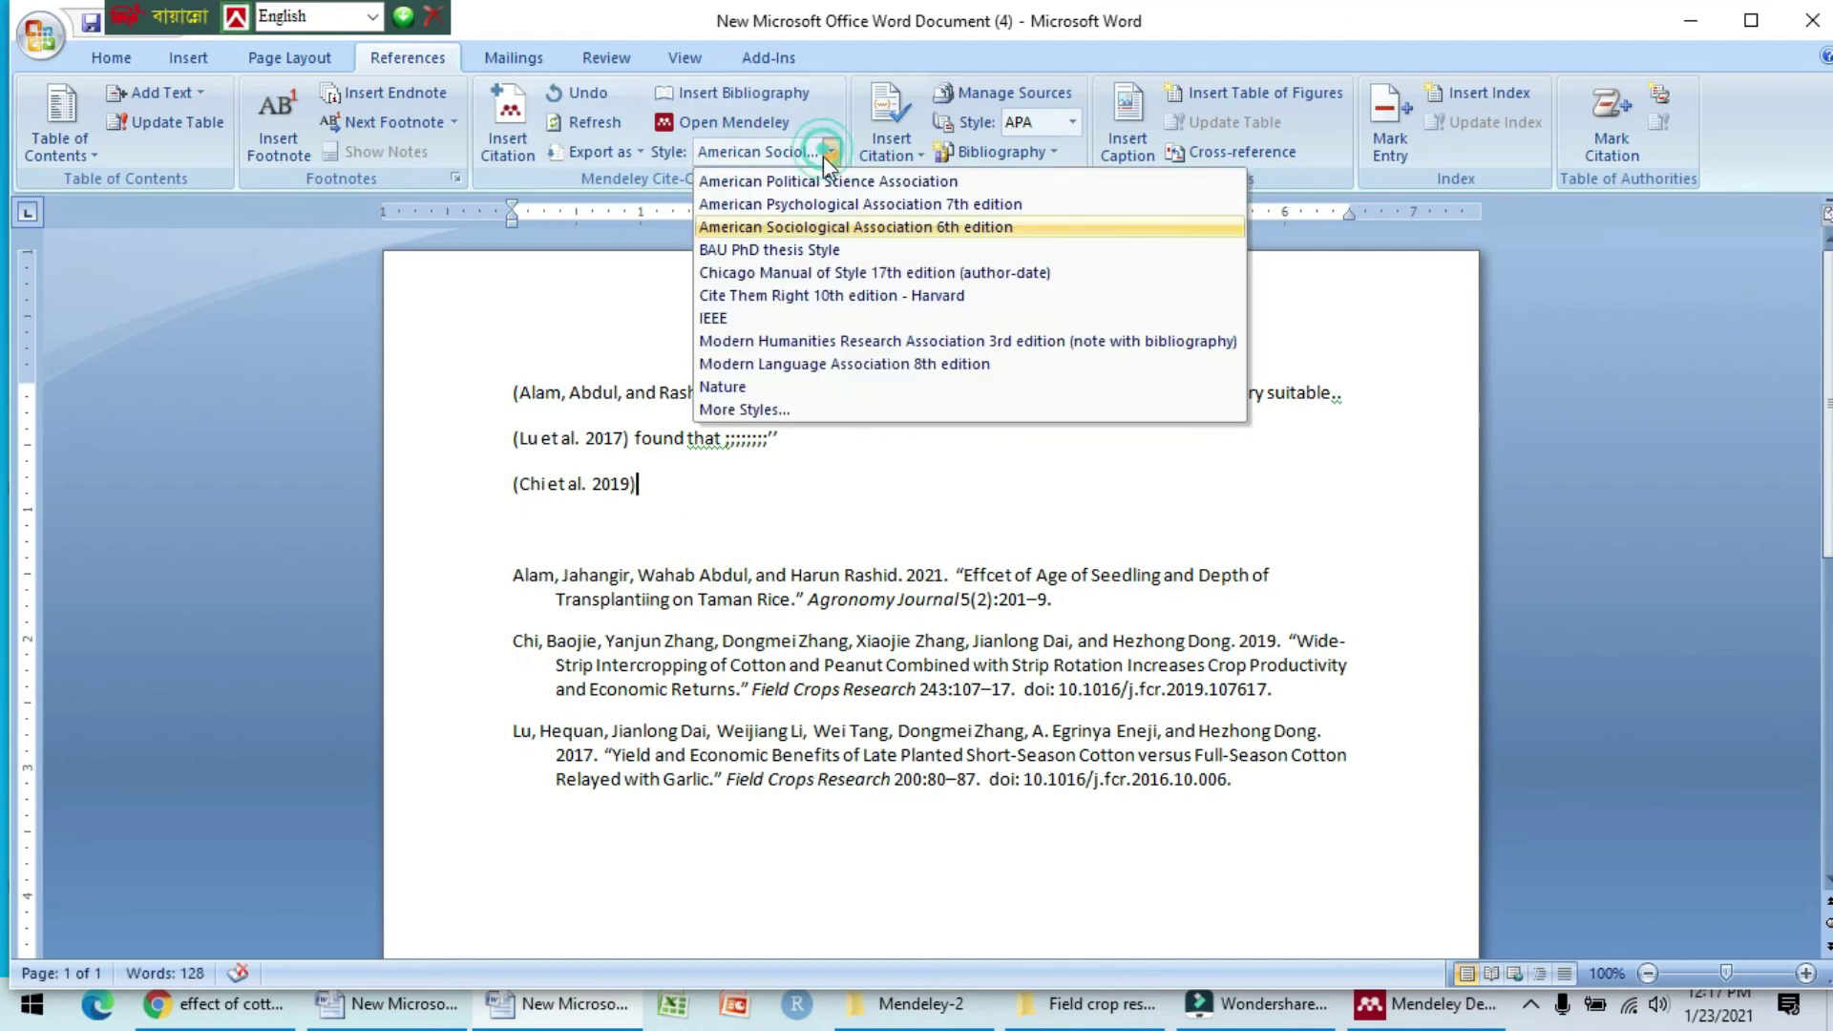
pyautogui.click(792, 250)
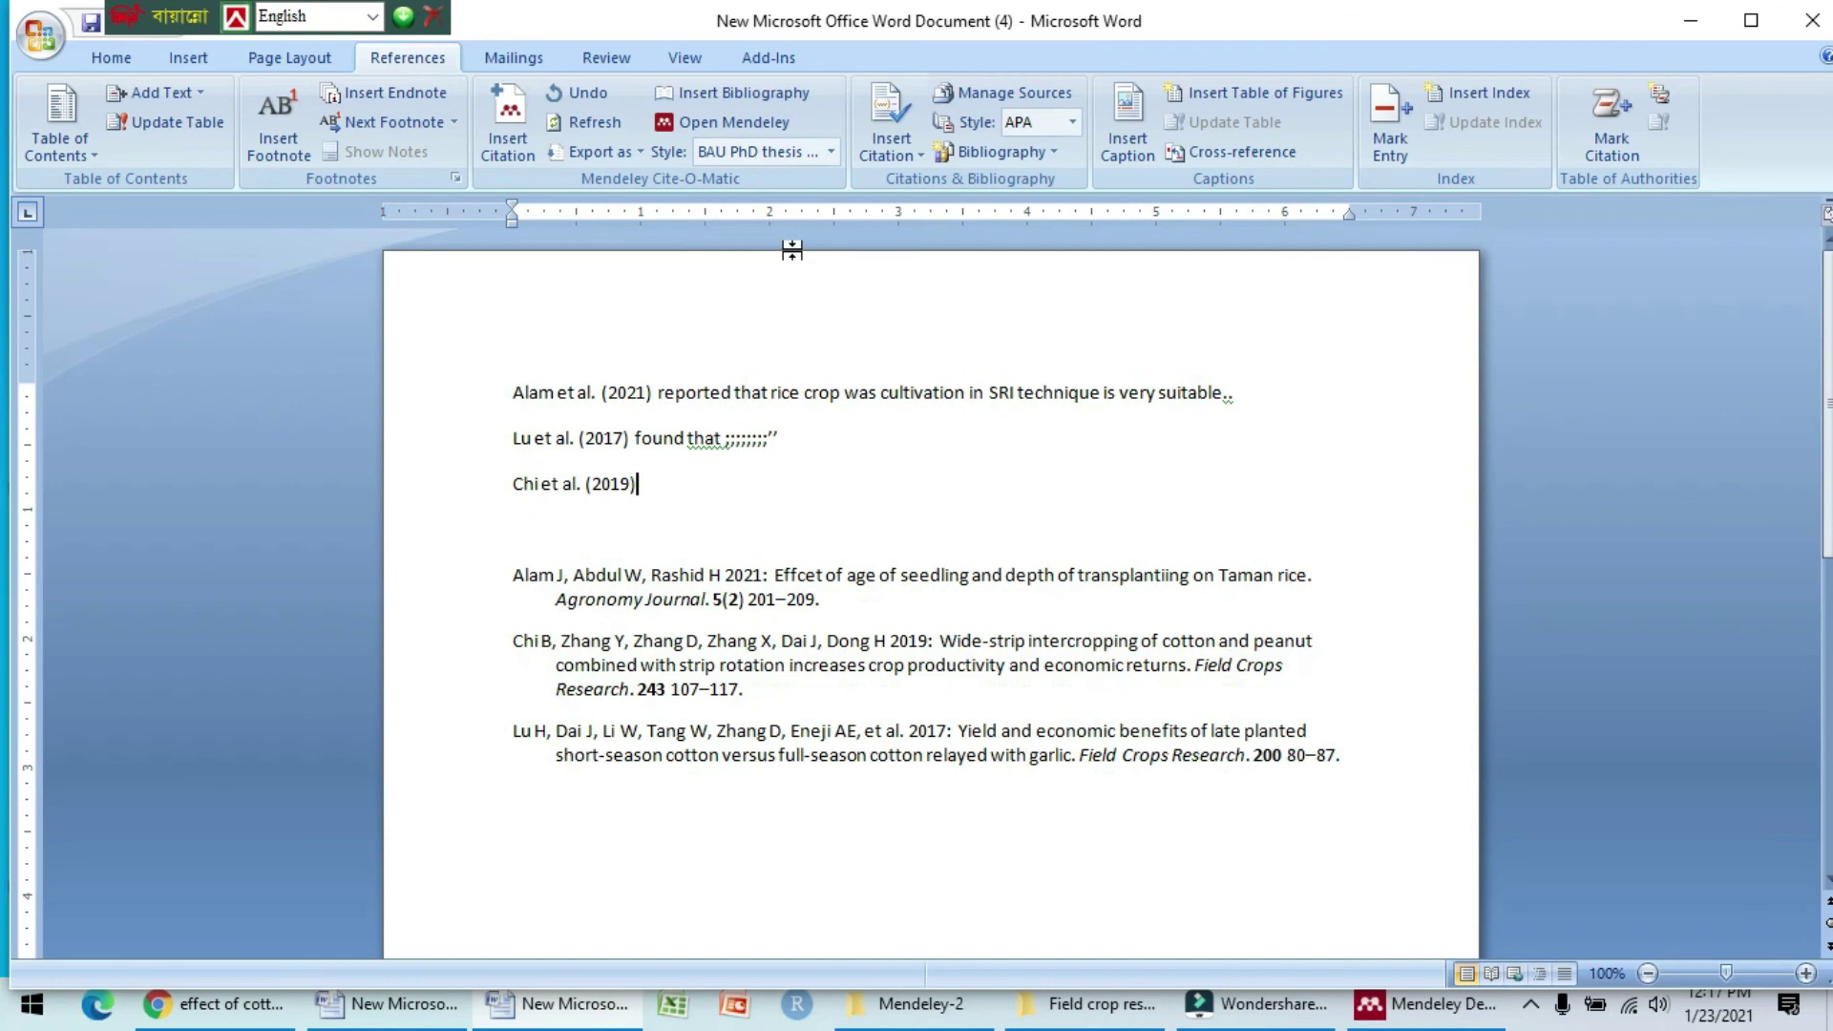